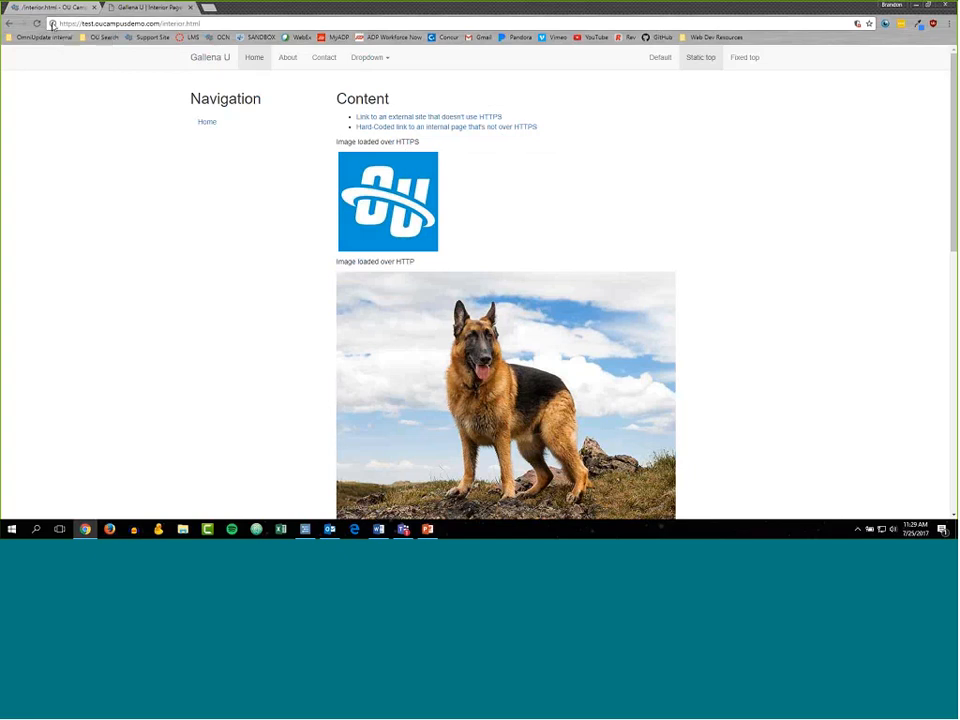
Check the connection security details of the interior page, then those of the GitHub home page opened in a new tab.
click(52, 24)
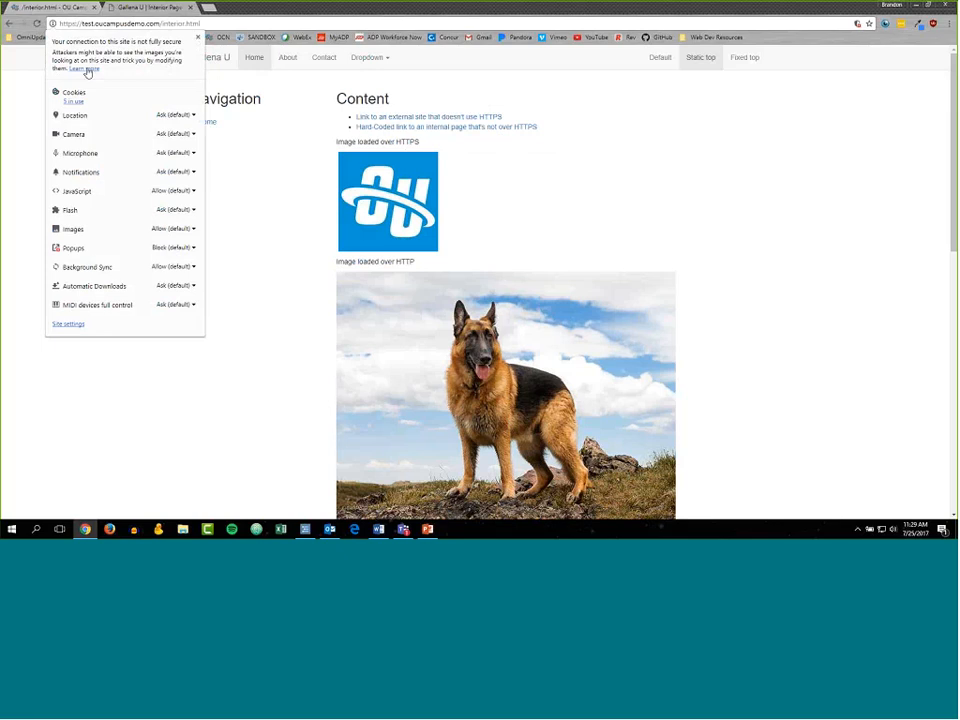
click(198, 37)
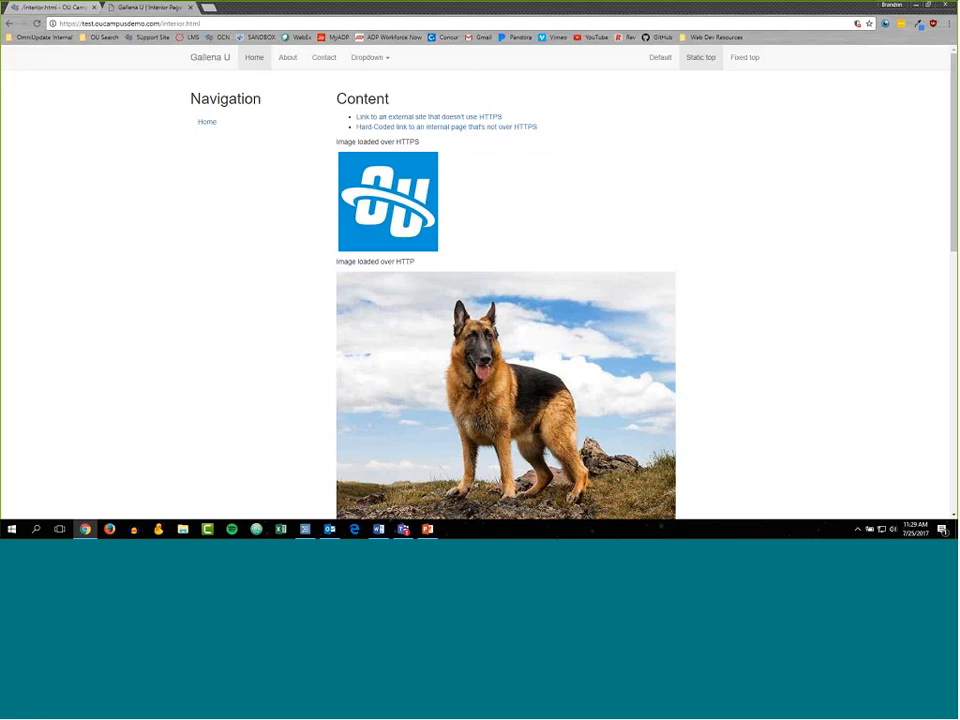
middle_click(258, 38)
click(253, 8)
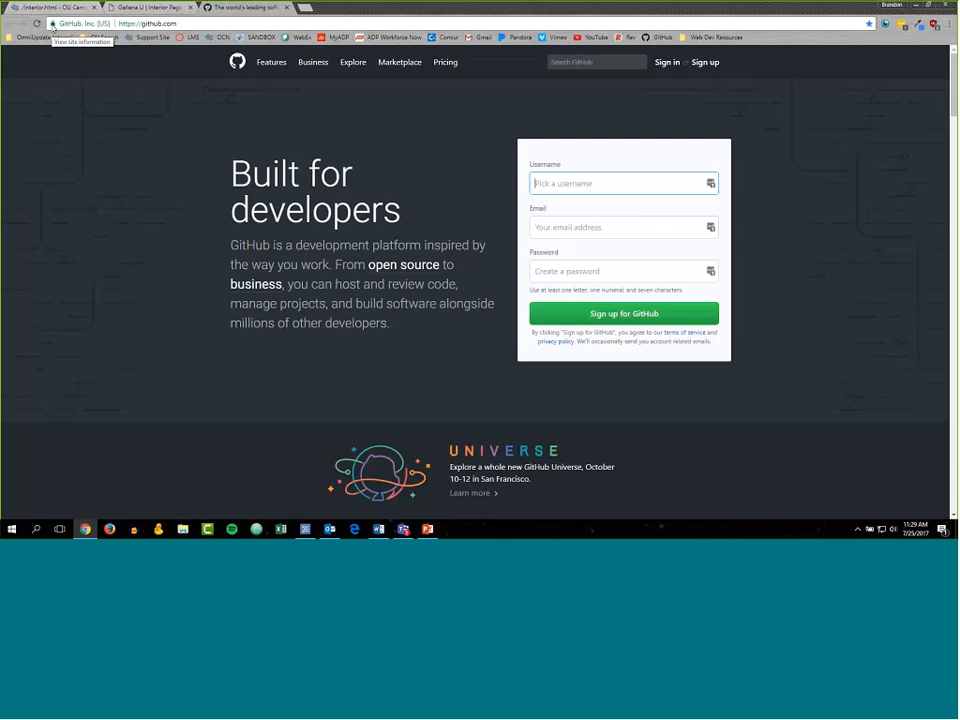
click(66, 25)
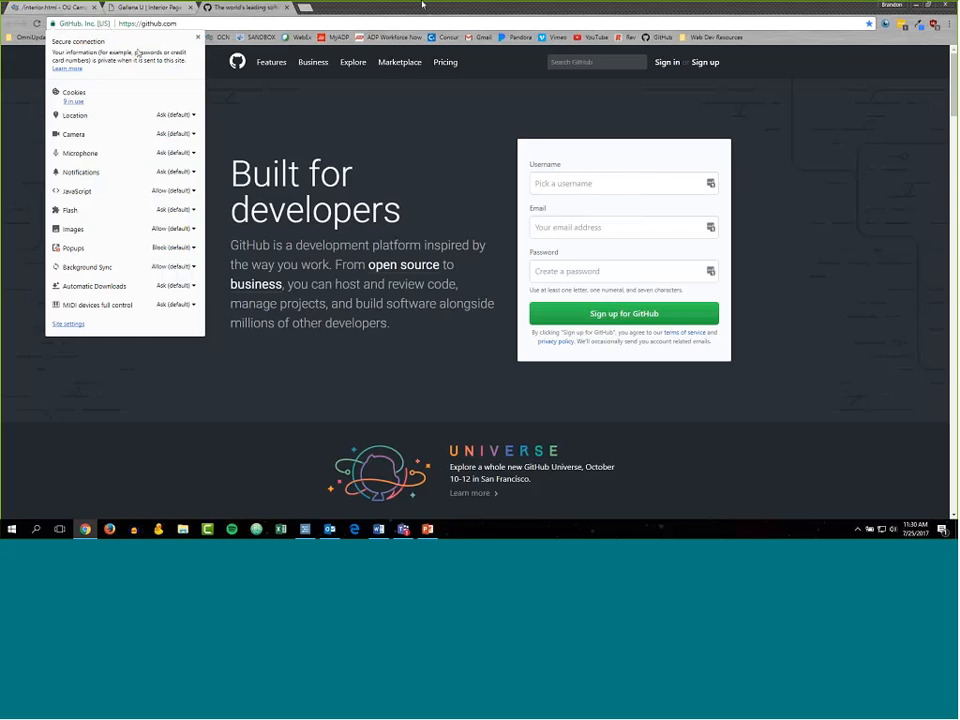
click(197, 37)
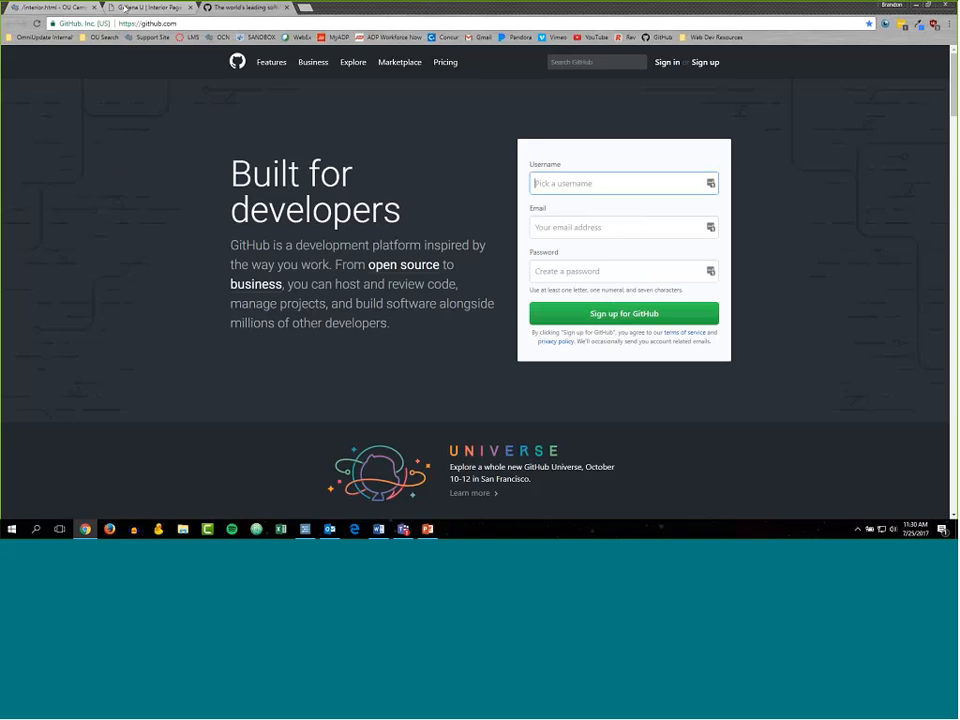
Return to the Gallena U interior page and view its connection security details again.
click(135, 7)
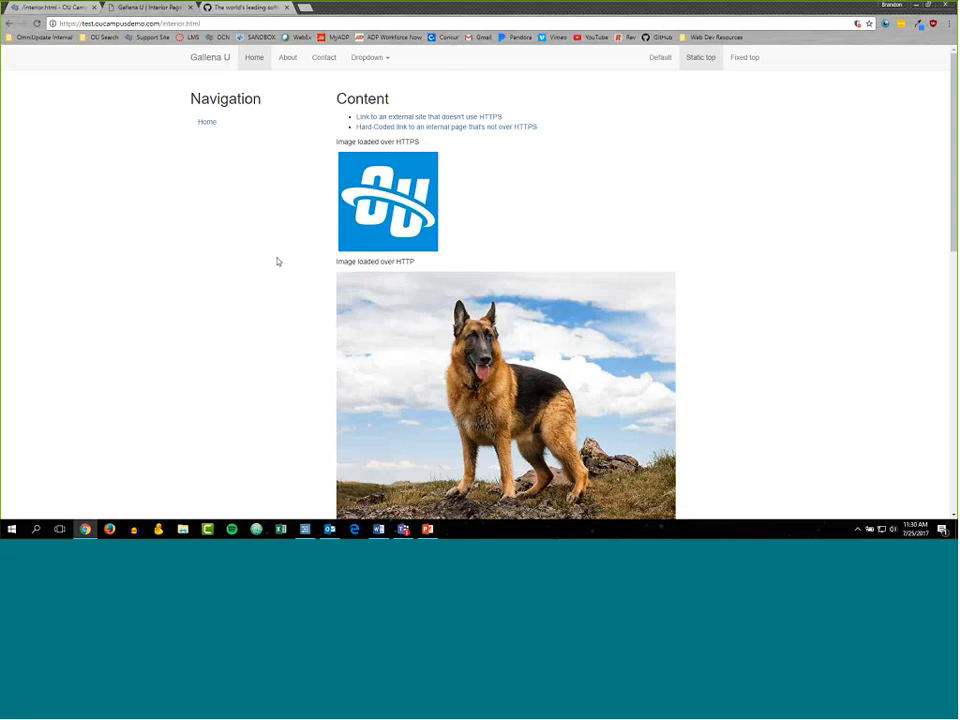
click(53, 24)
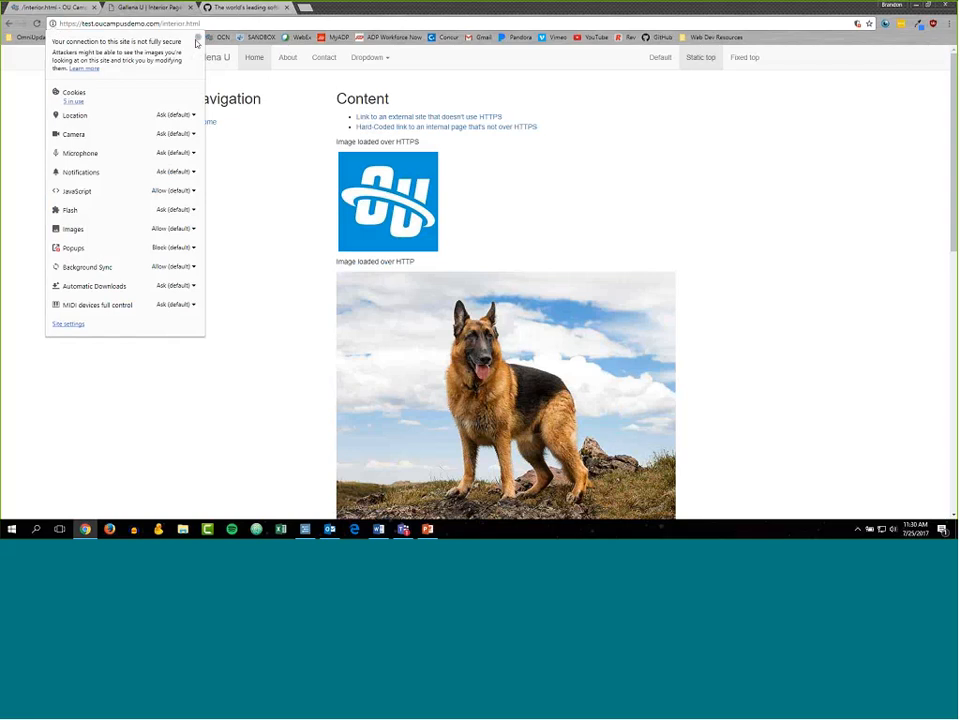
click(198, 38)
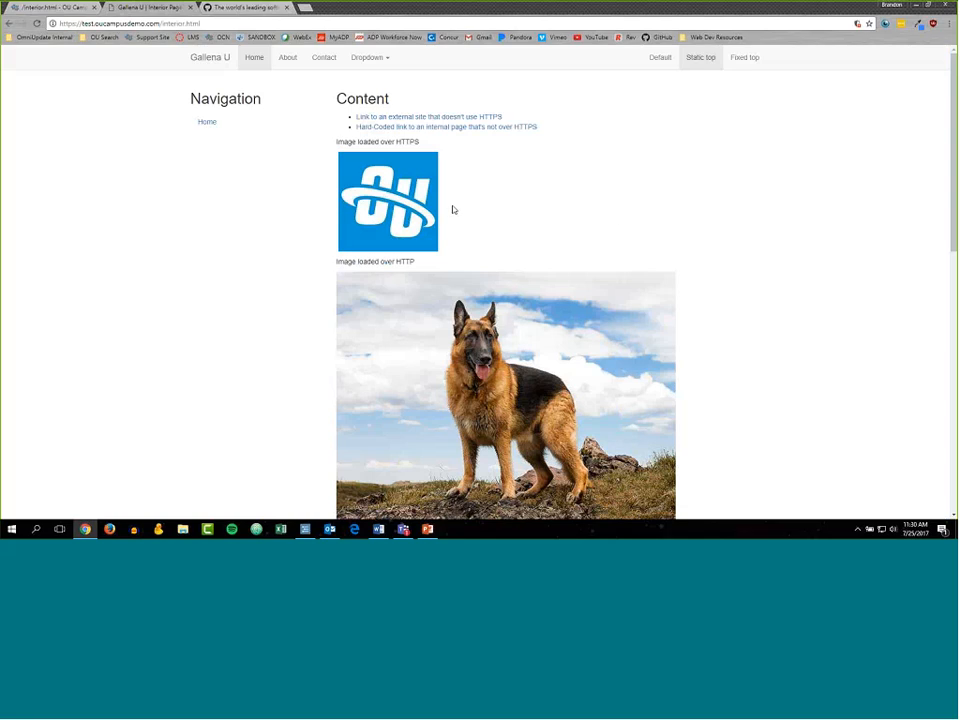
Review the images in the interior page's content, highlighting the "Image loaded over HTTP" caption above the German shepherd photo.
scroll(452, 208, down, 1)
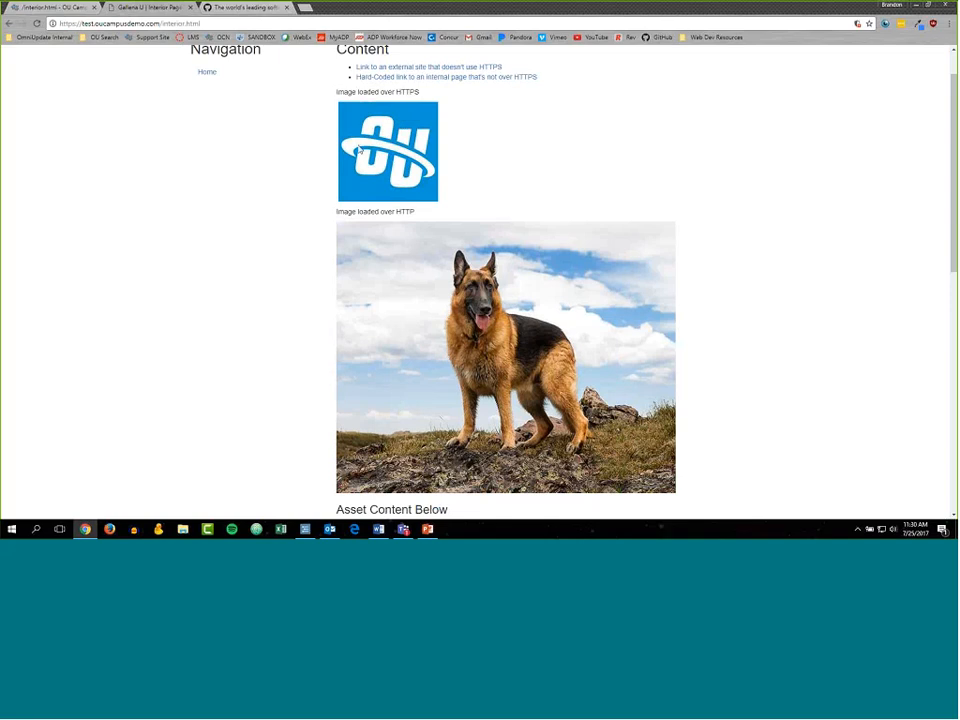
scroll(400, 160, down, 2)
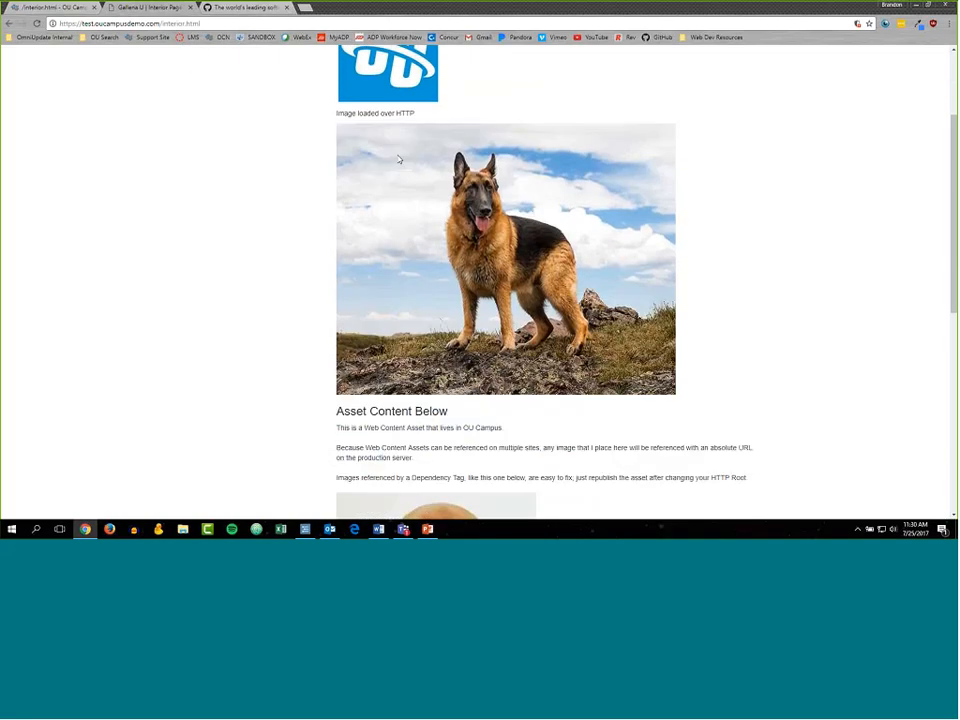
triple_click(455, 124)
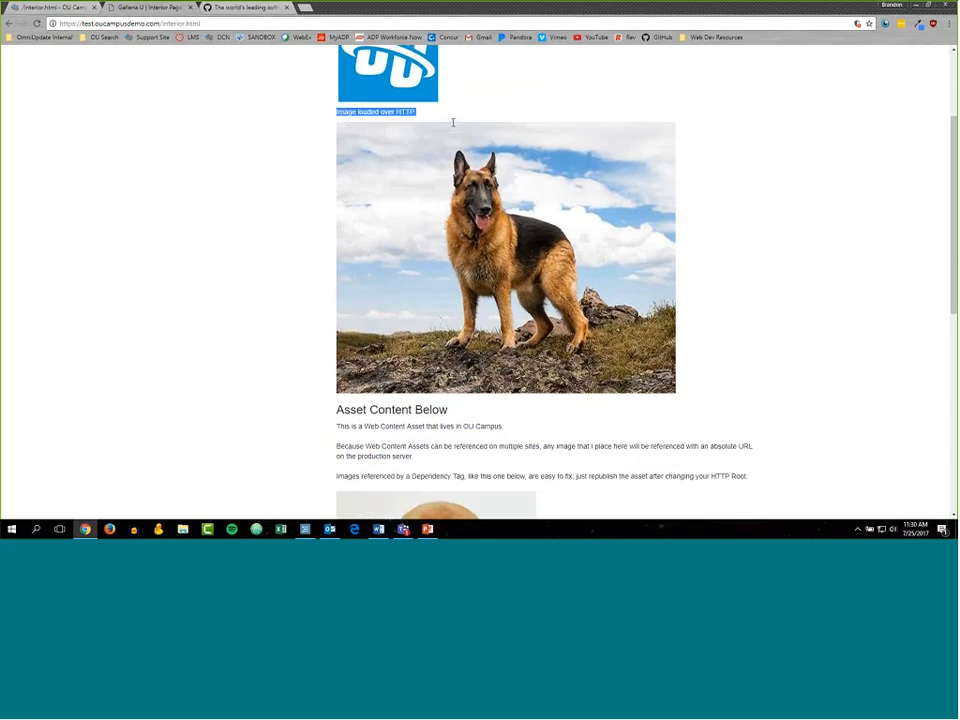
click(460, 122)
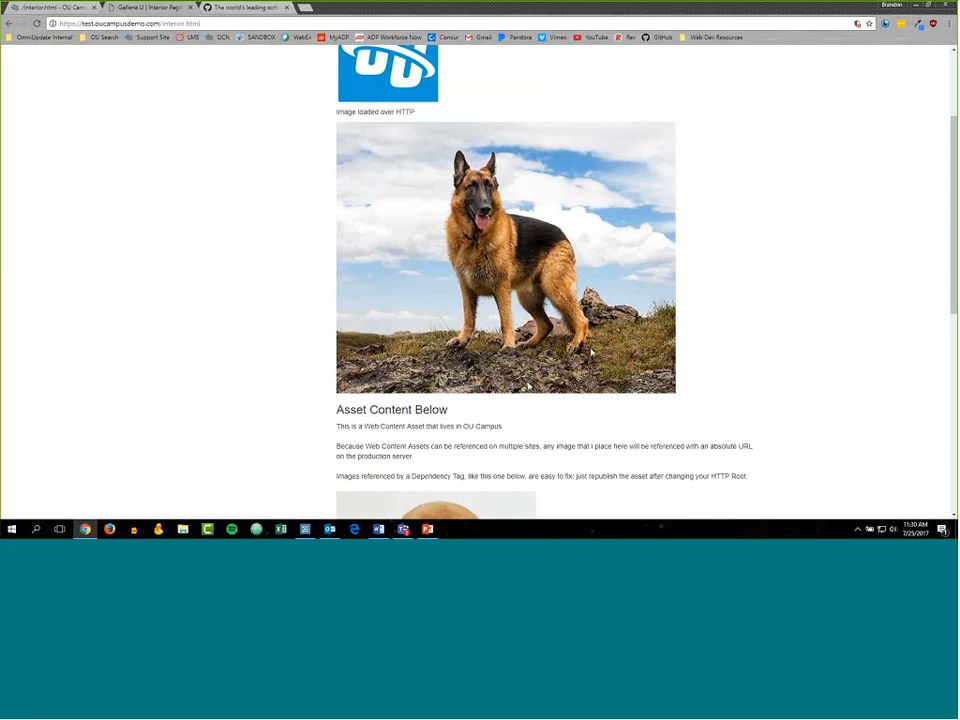
Open the developer tools for the interior page, move their window aside and highlight a "Mixed Content" label in the console.
right_click(710, 322)
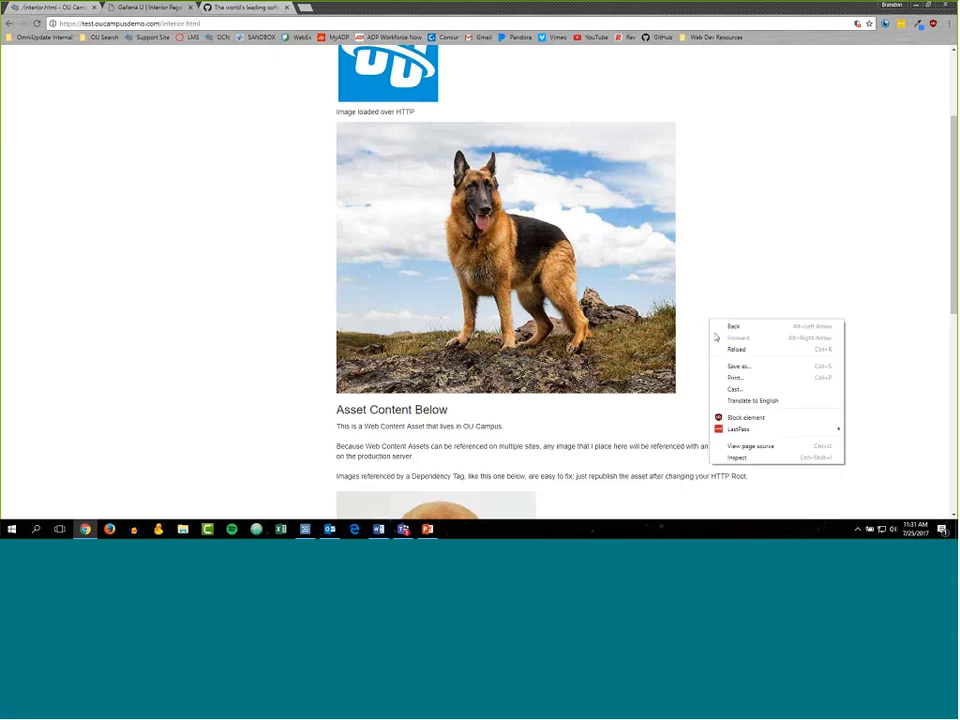
click(749, 459)
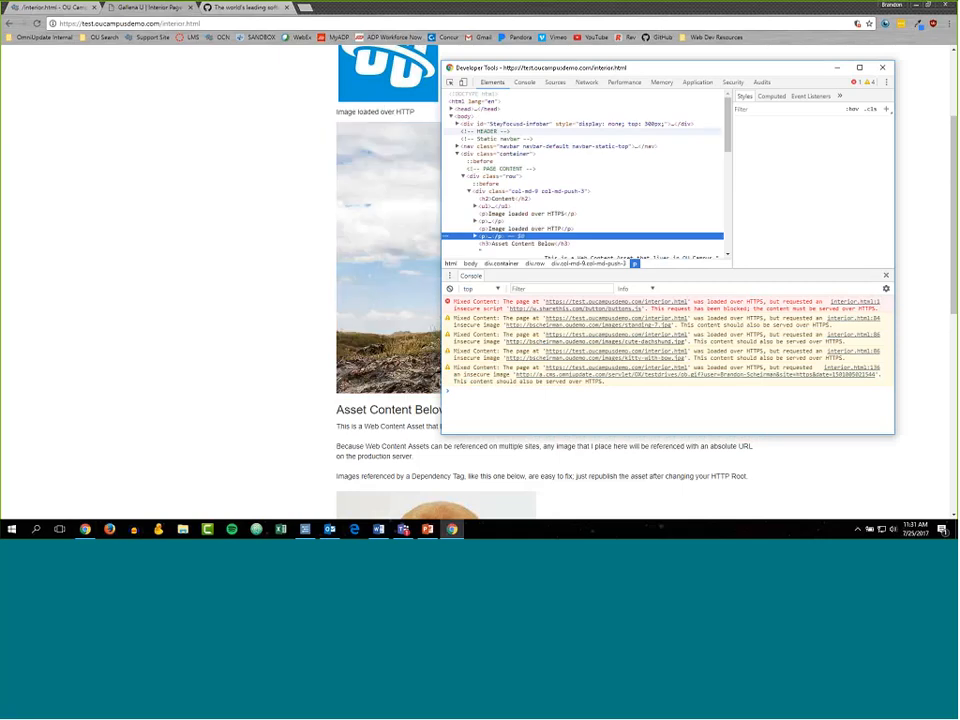
drag(595, 68, 92, 84)
drag(218, 84, 256, 70)
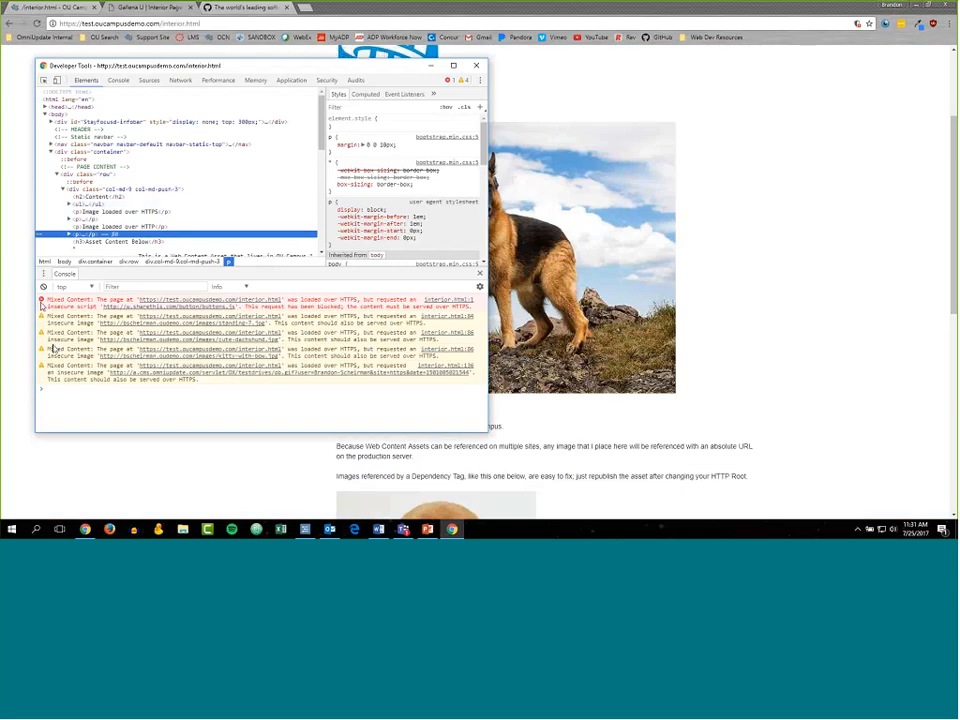
click(48, 336)
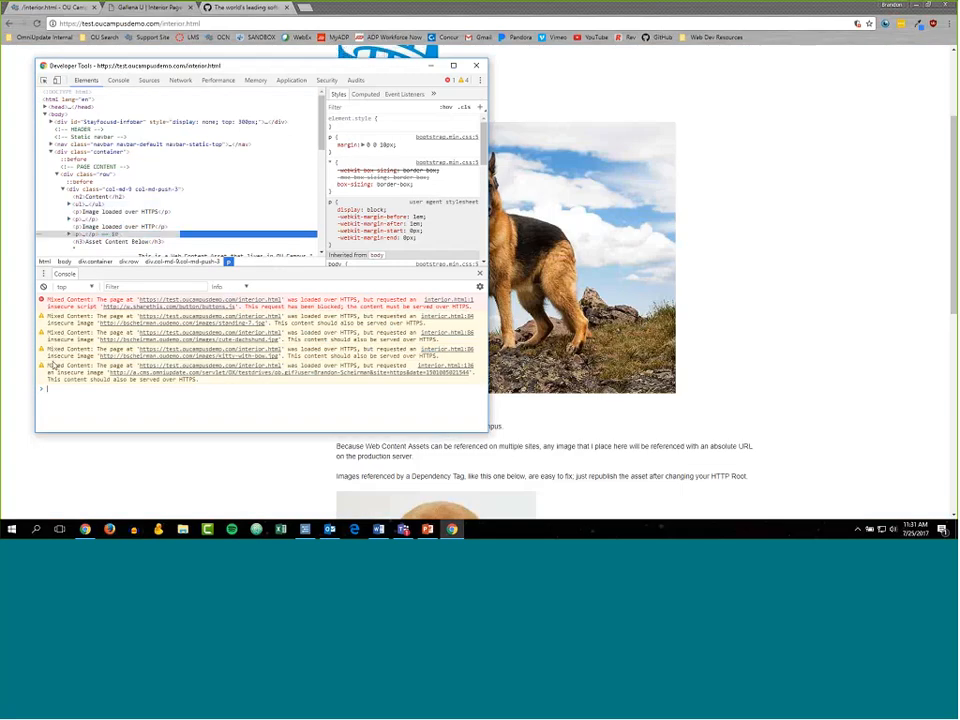
drag(48, 334, 93, 340)
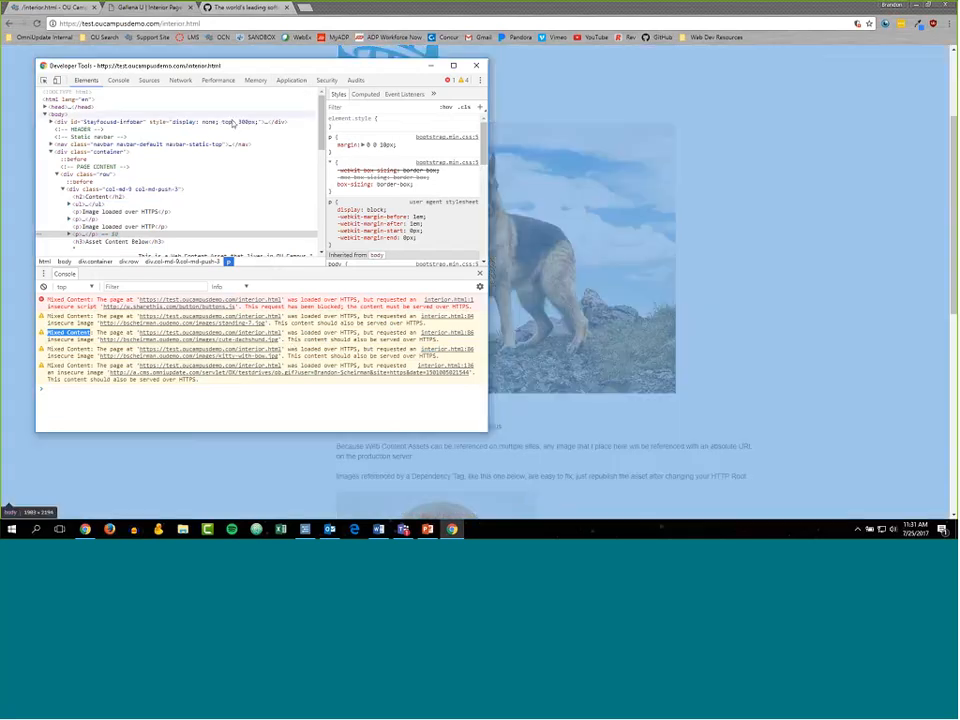
Examine the console warning about the insecure image standing-7.jpg, highlighting both of its lines alongside the dog photo.
drag(262, 66, 250, 254)
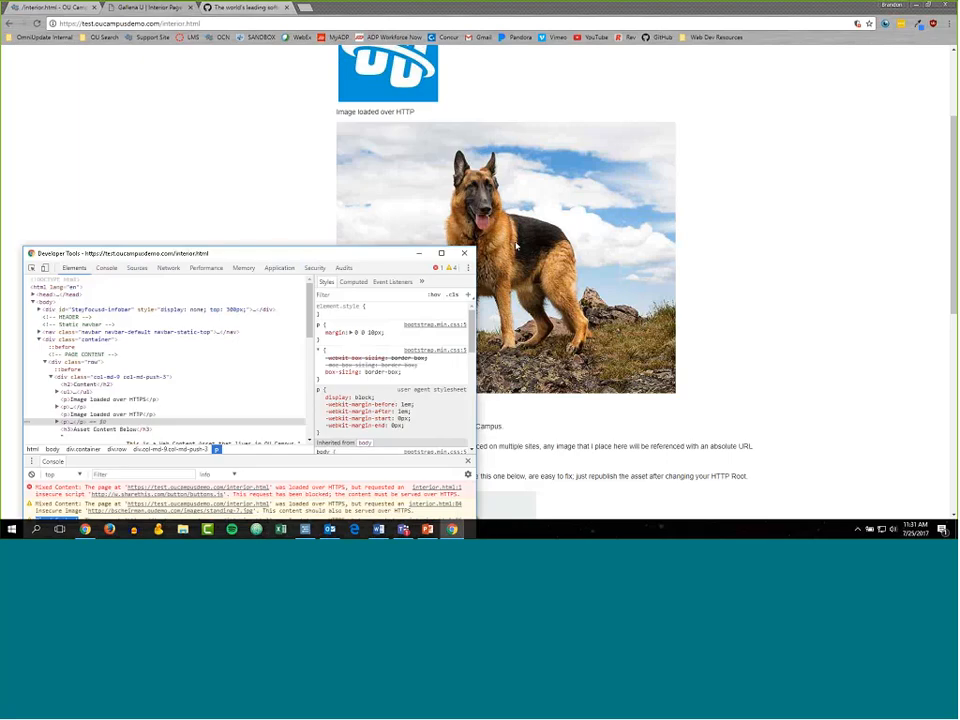
drag(274, 260, 279, 110)
click(290, 366)
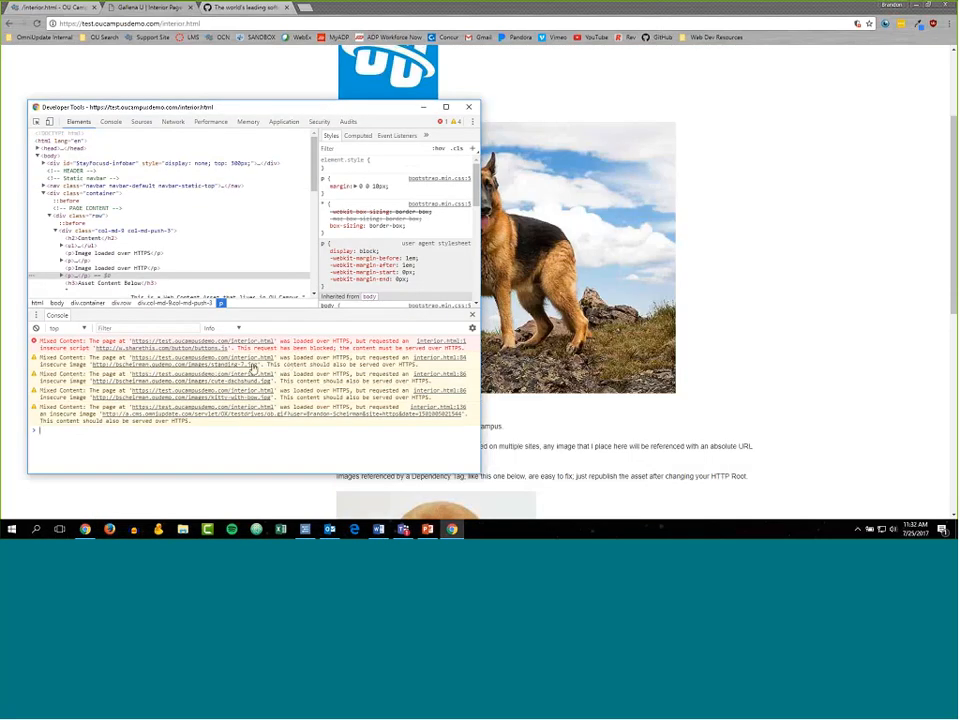
drag(40, 357, 347, 363)
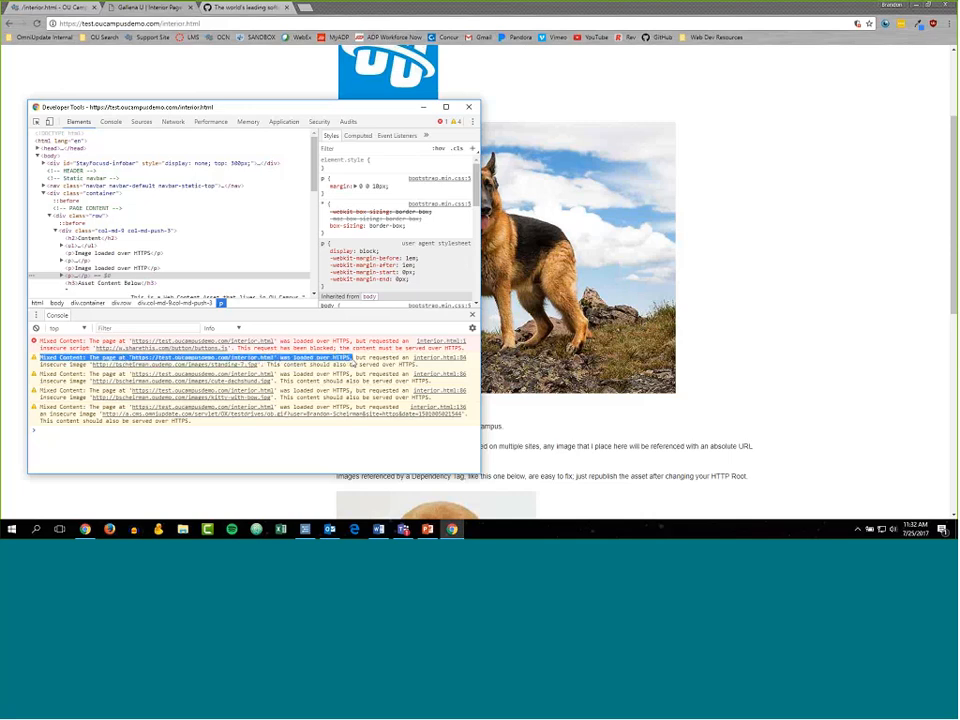
click(378, 370)
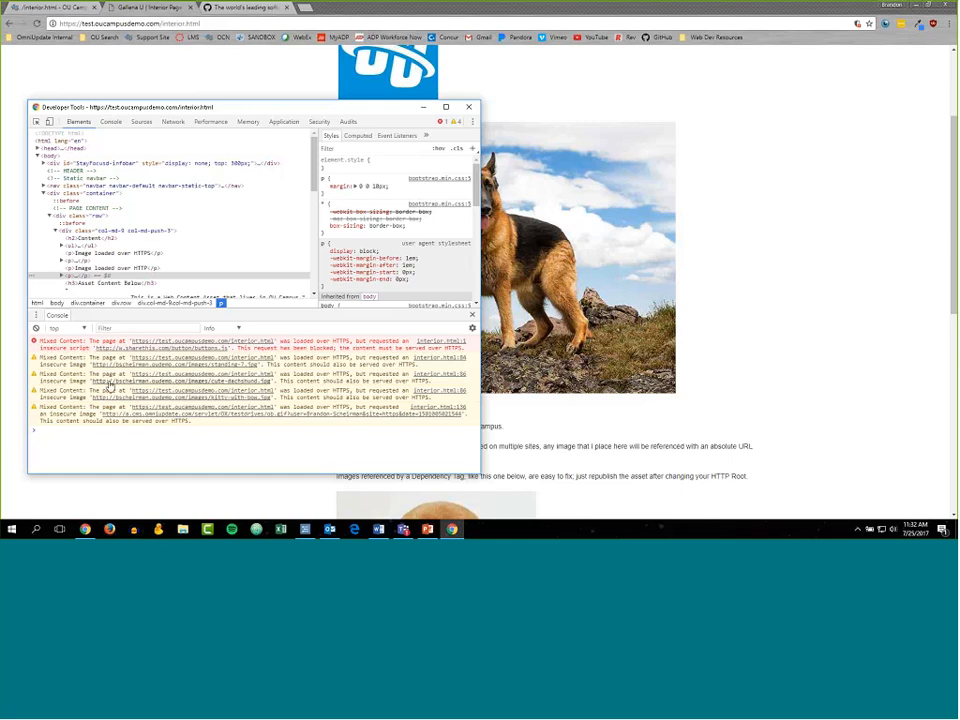
drag(41, 365, 424, 369)
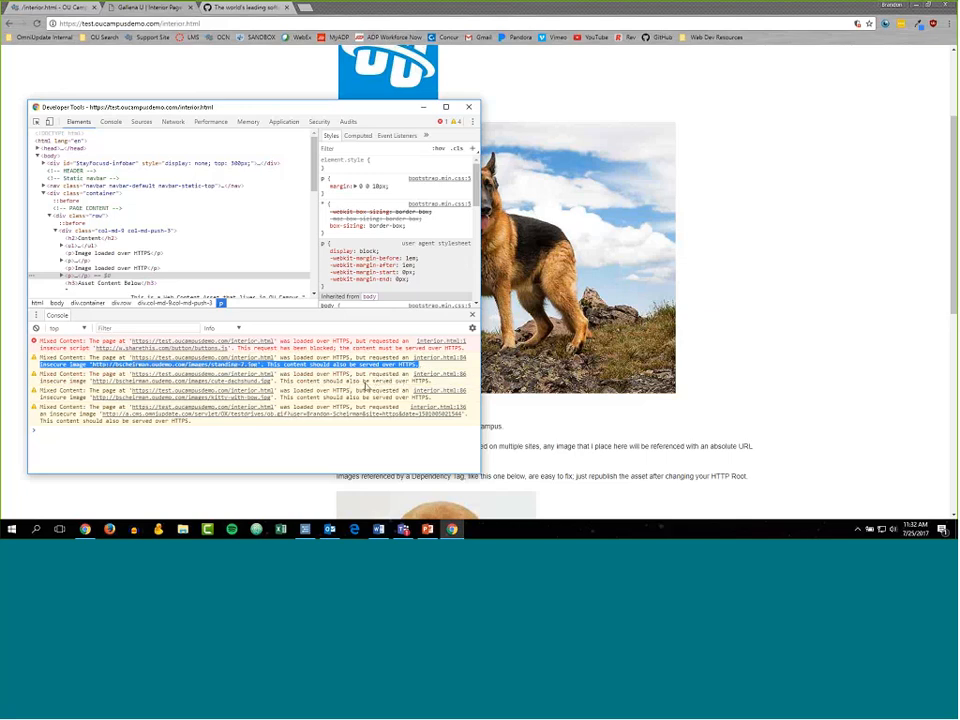
click(378, 377)
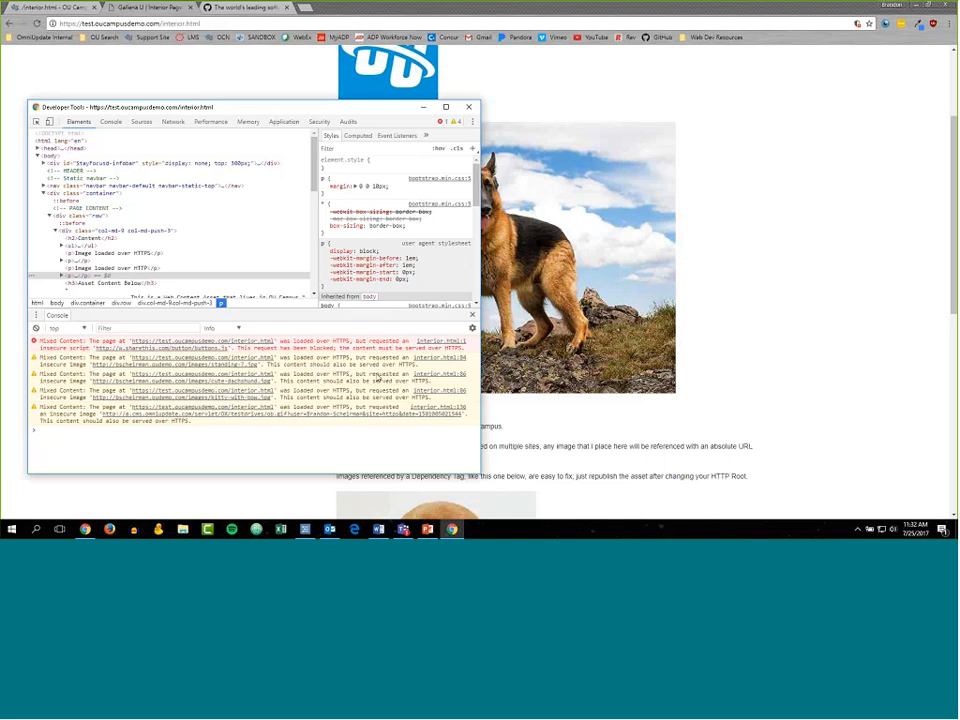
Examine the console warning for cute-dachshund.jpg and compare the insecure image warnings with the puppy and kitten photos on the page.
drag(39, 373, 433, 382)
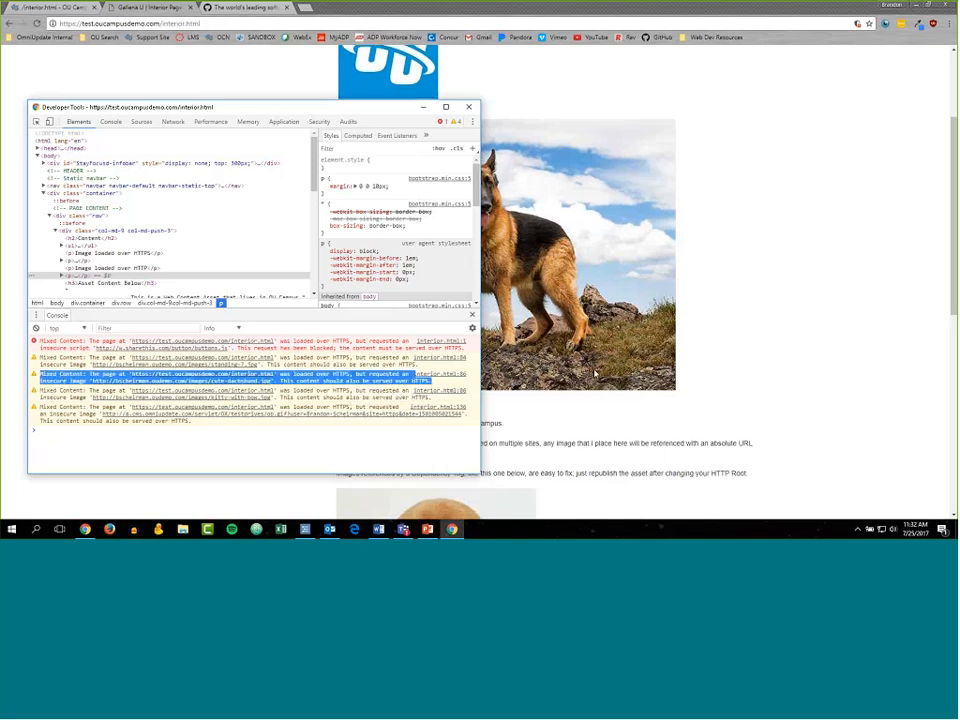
scroll(590, 378, down, 3)
scroll(590, 378, up, 4)
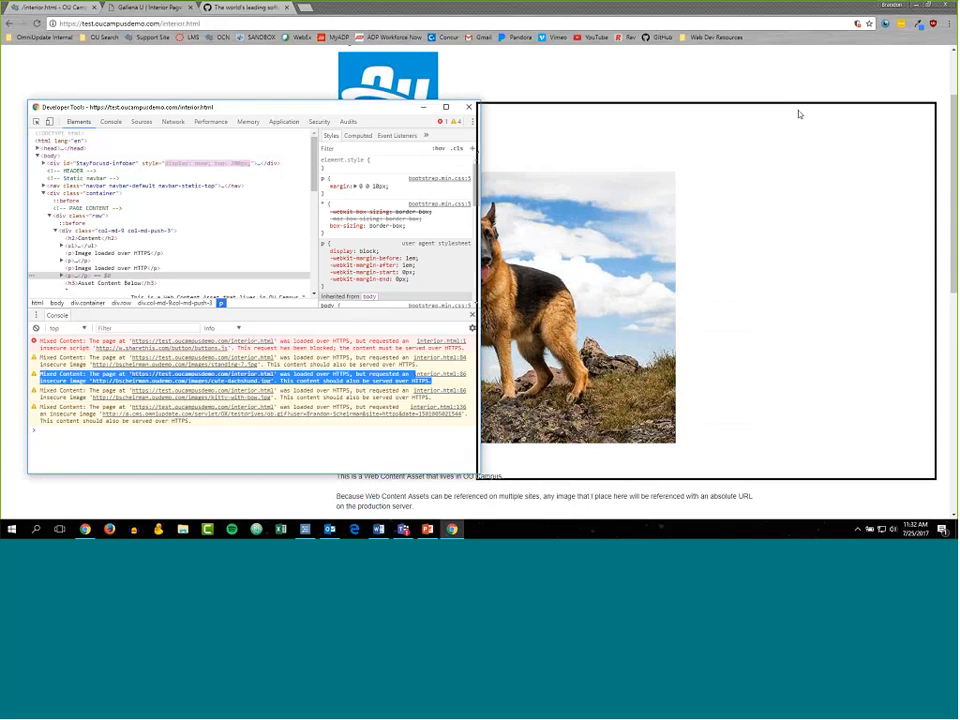
drag(272, 107, 773, 109)
scroll(474, 386, down, 9)
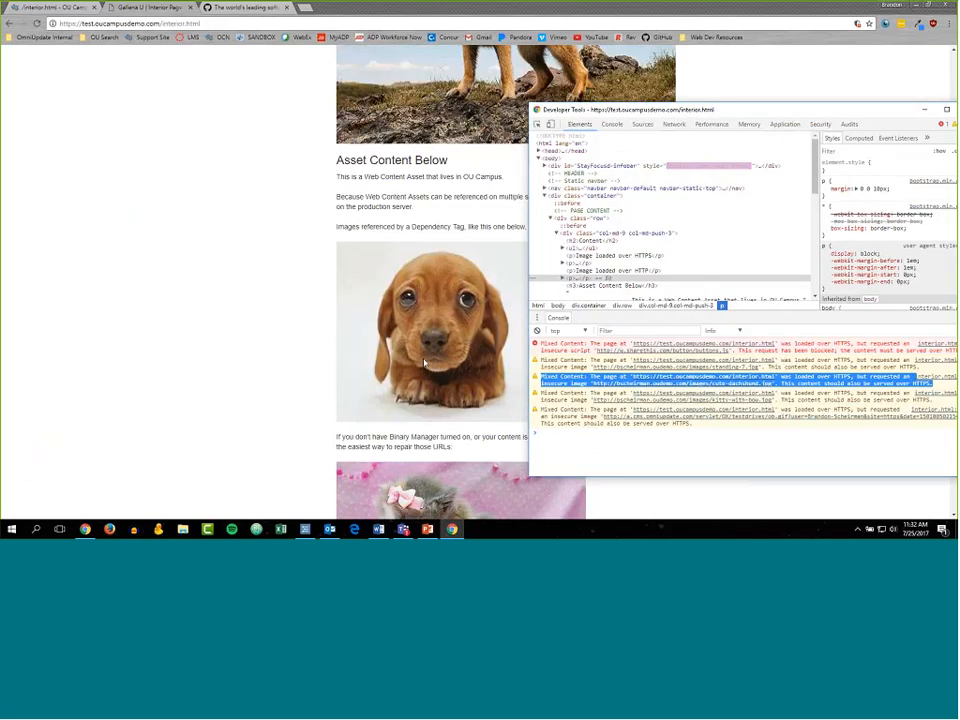
scroll(425, 380, down, 2)
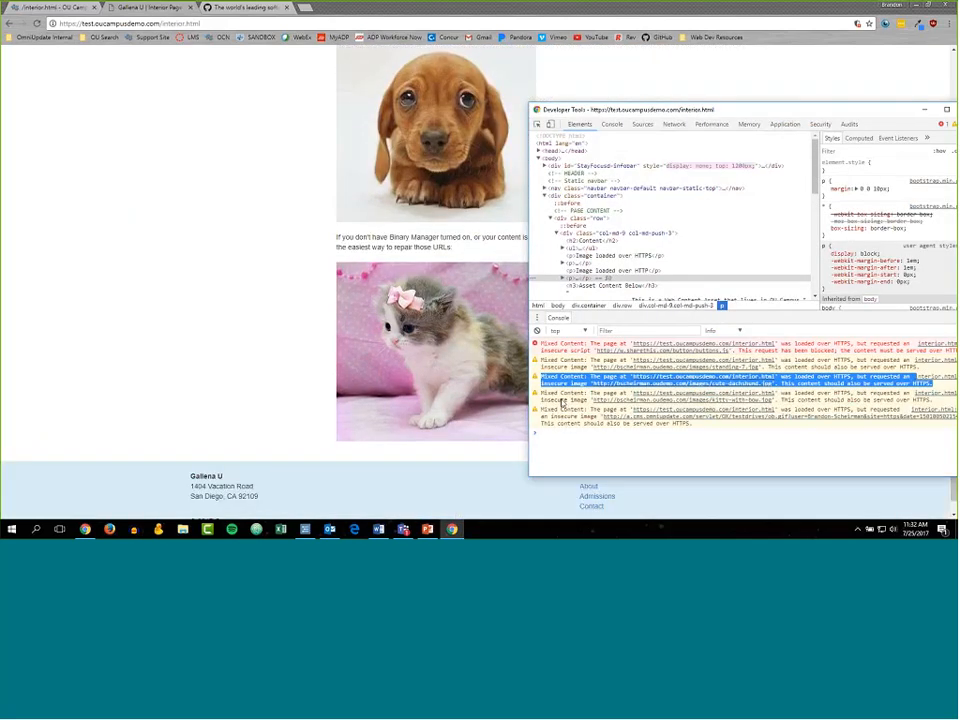
click(563, 402)
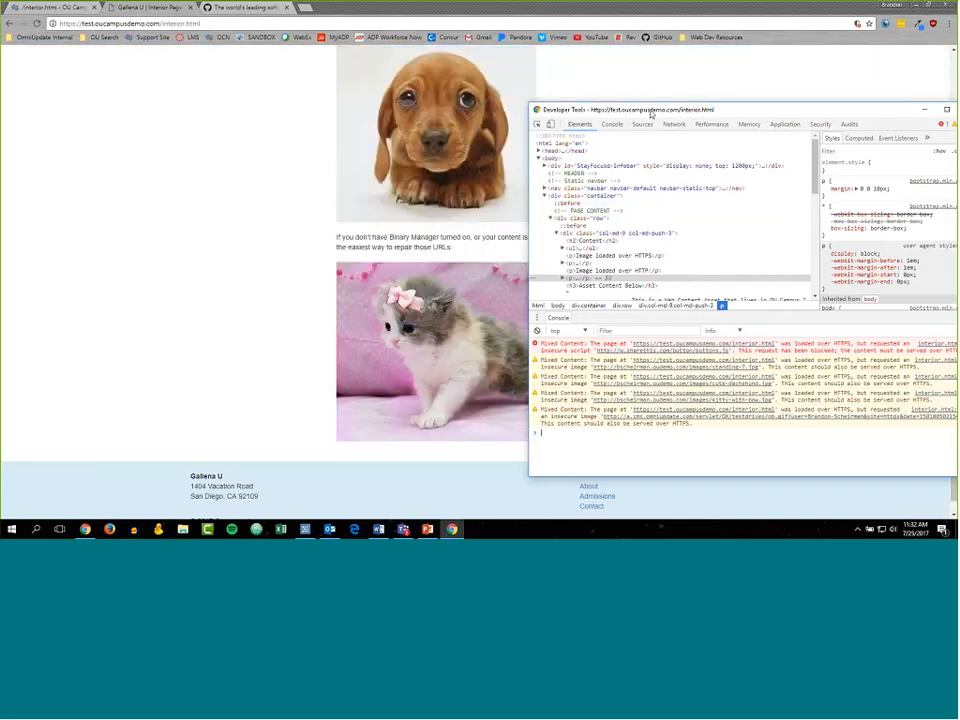
Examine the console error for the ShareThis buttons.js script, highlighting the script URL and the blocked-request text.
drag(651, 113, 442, 140)
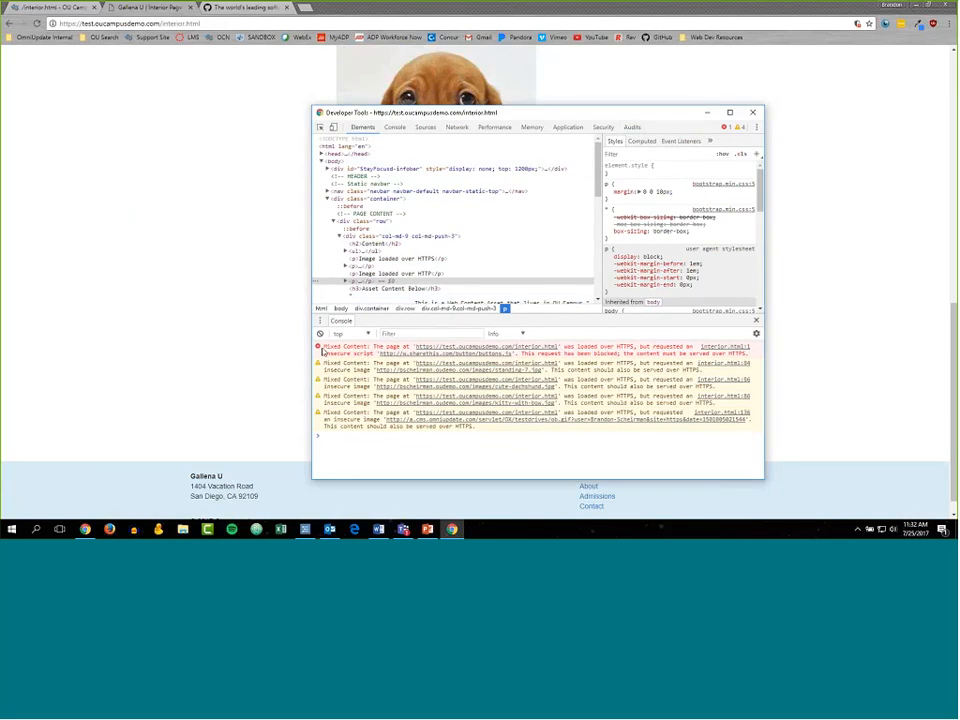
drag(323, 348, 616, 347)
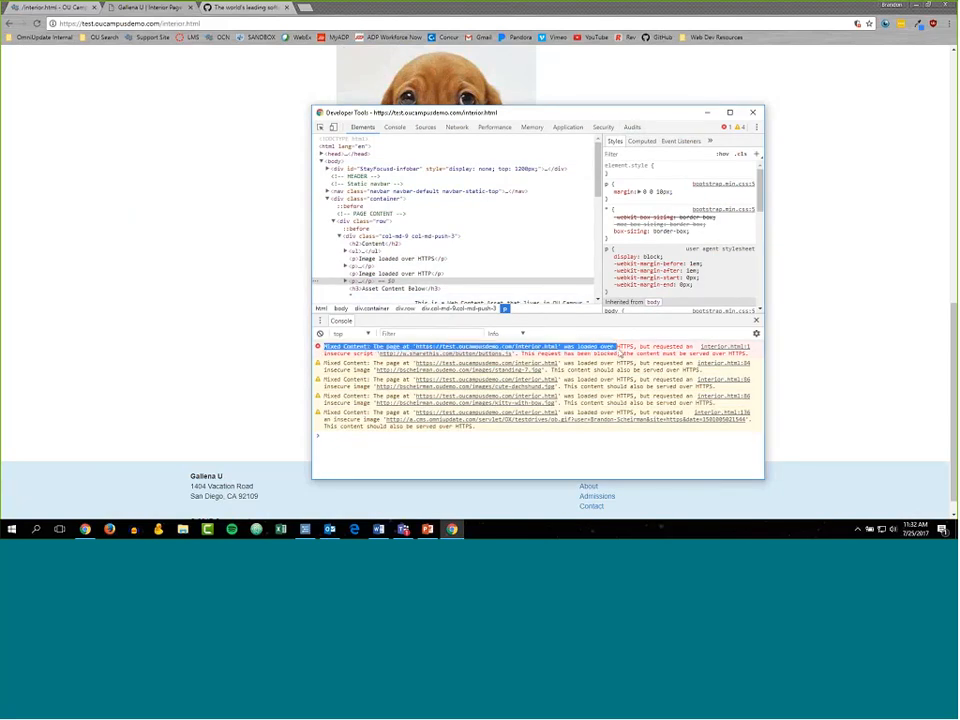
click(352, 357)
double_click(352, 356)
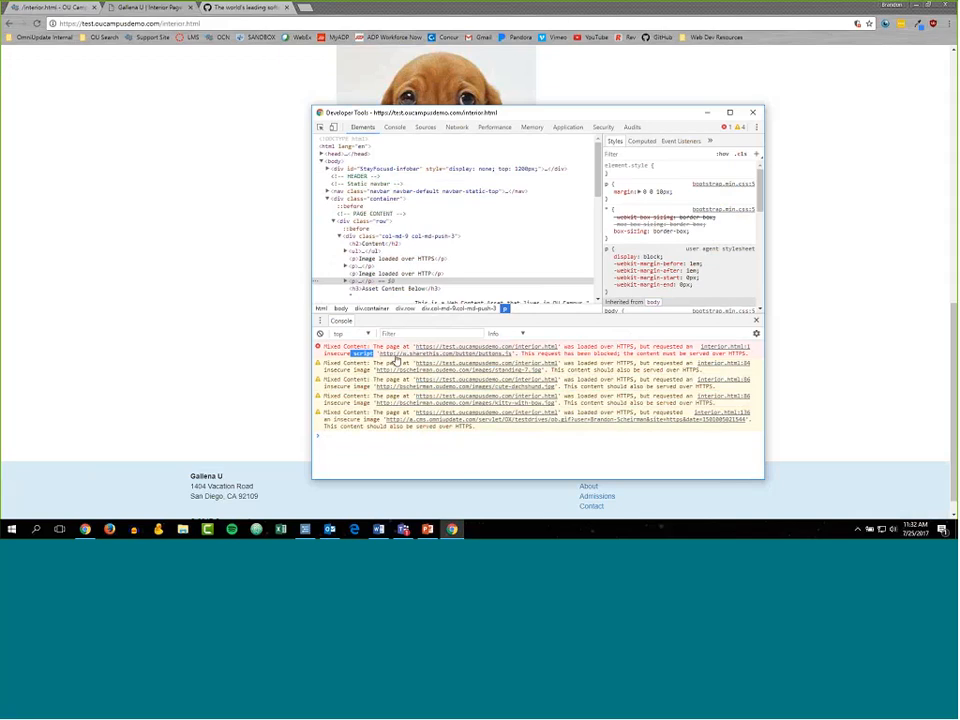
drag(398, 361, 527, 358)
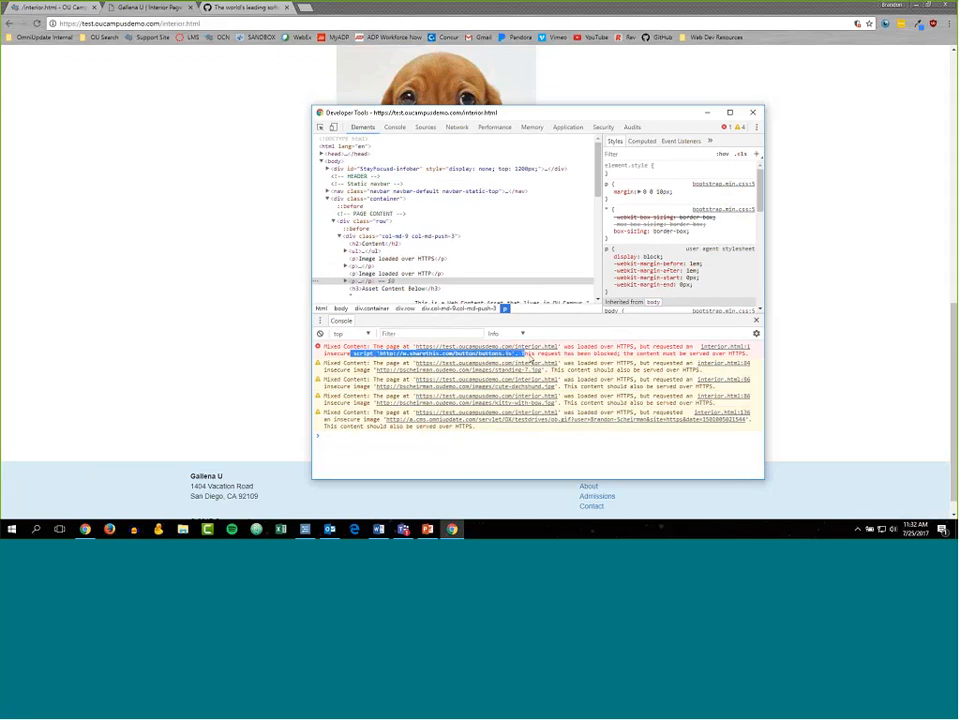
click(530, 360)
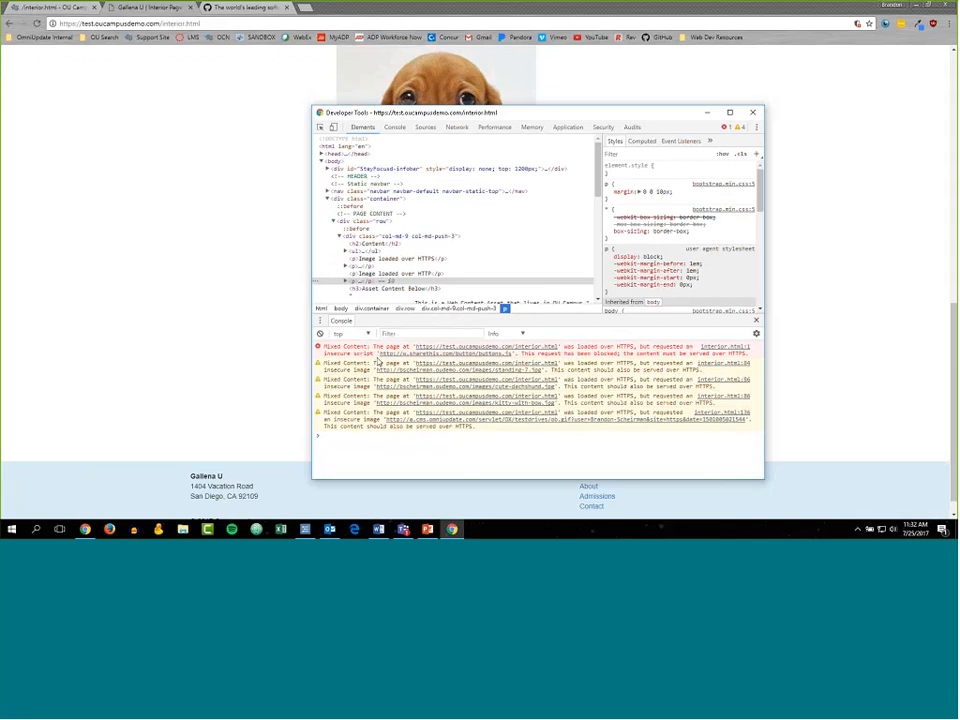
drag(378, 360, 517, 358)
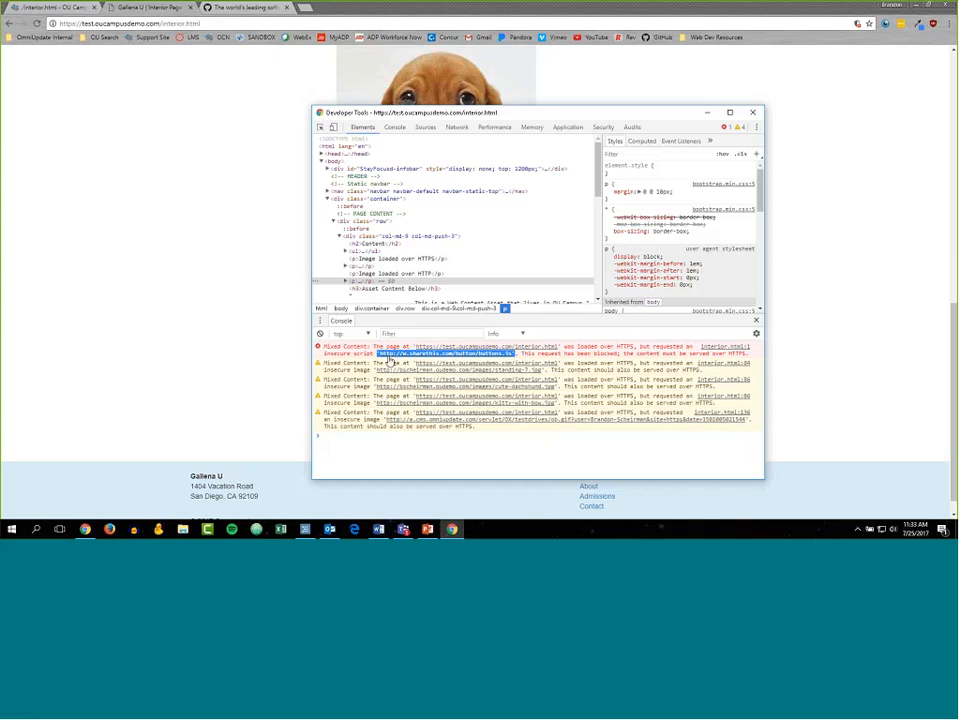
drag(521, 353, 750, 359)
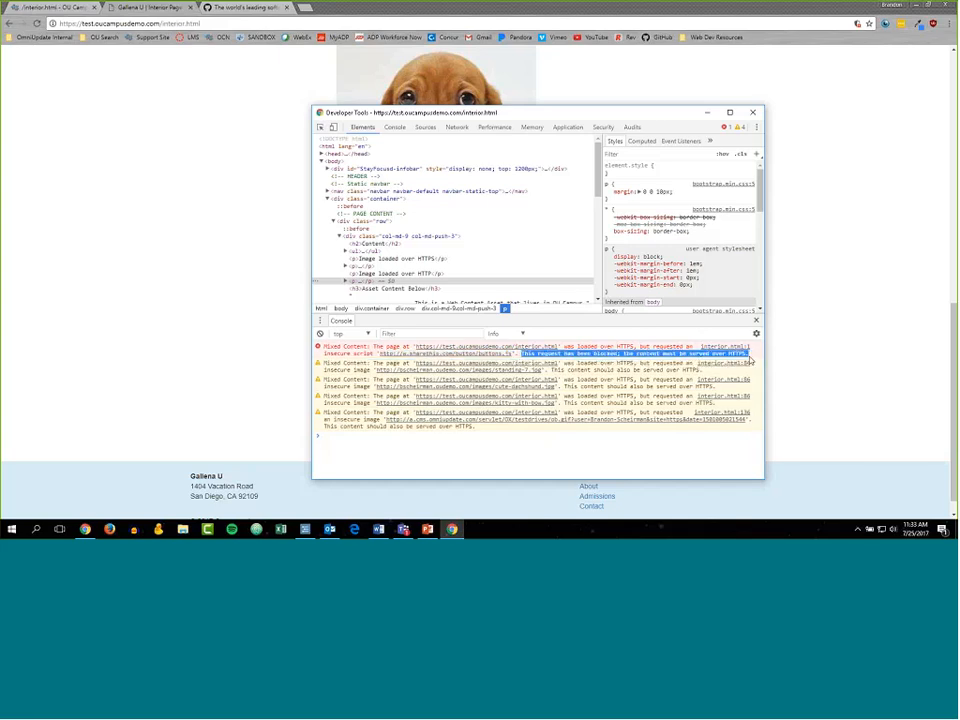
Close the developer tools, glance over the page's lower part, and return to interior.html in OU Campus, closing the GitHub page.
click(753, 113)
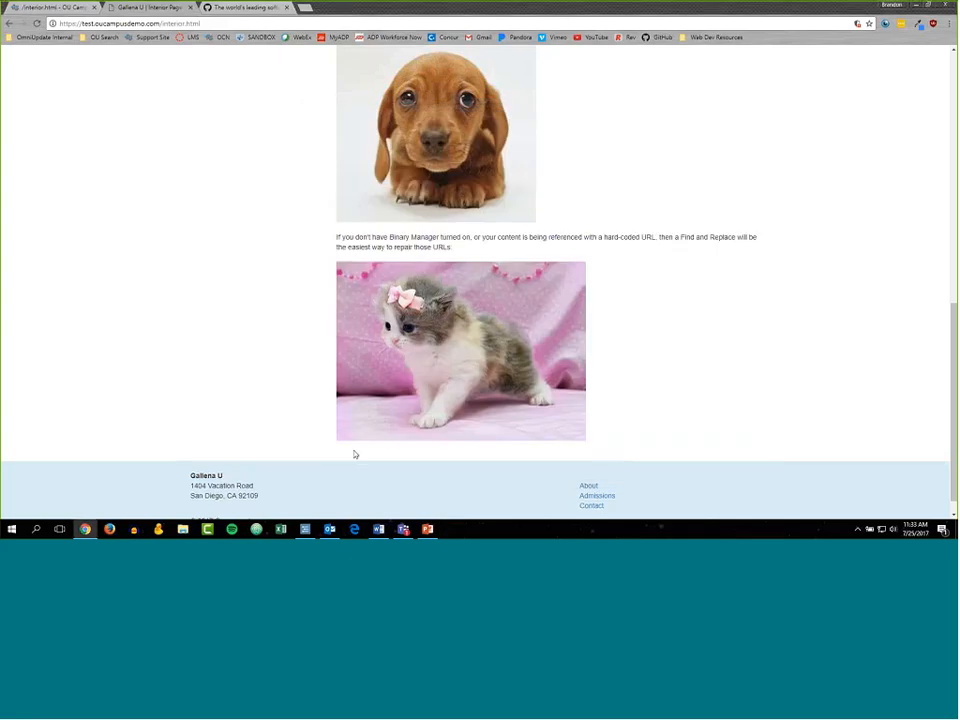
scroll(632, 417, down, 2)
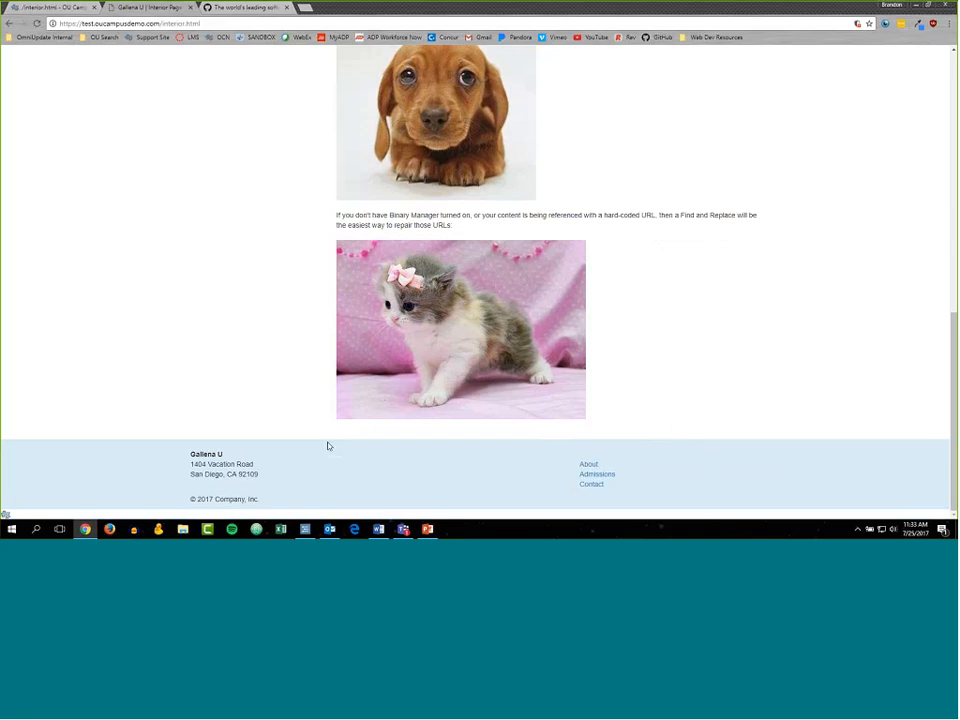
scroll(317, 456, up, 1)
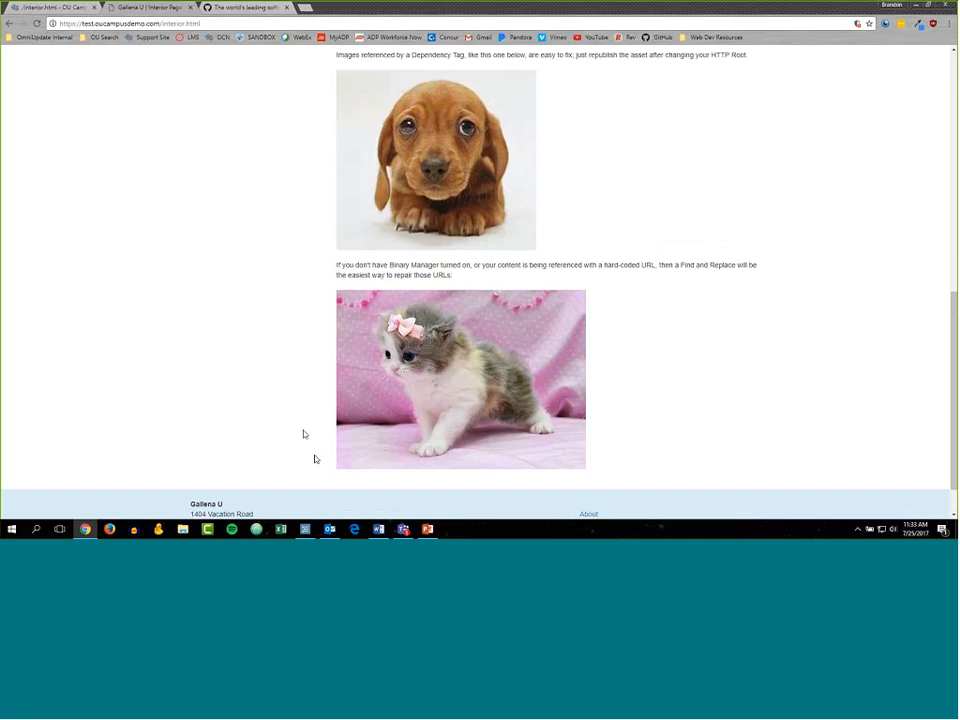
scroll(239, 396, down, 1)
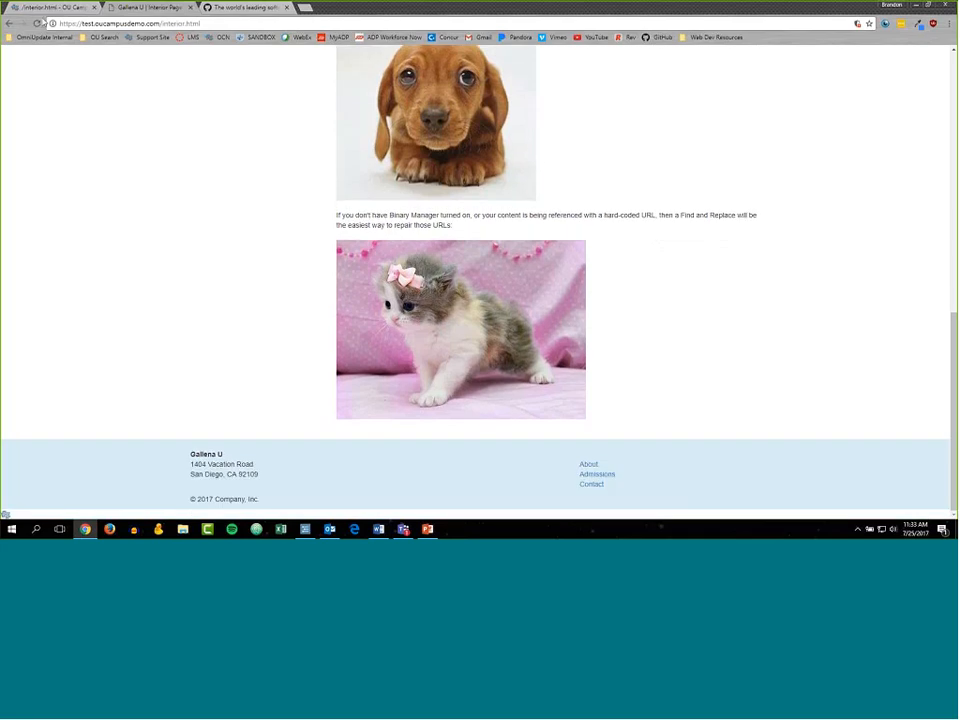
click(40, 8)
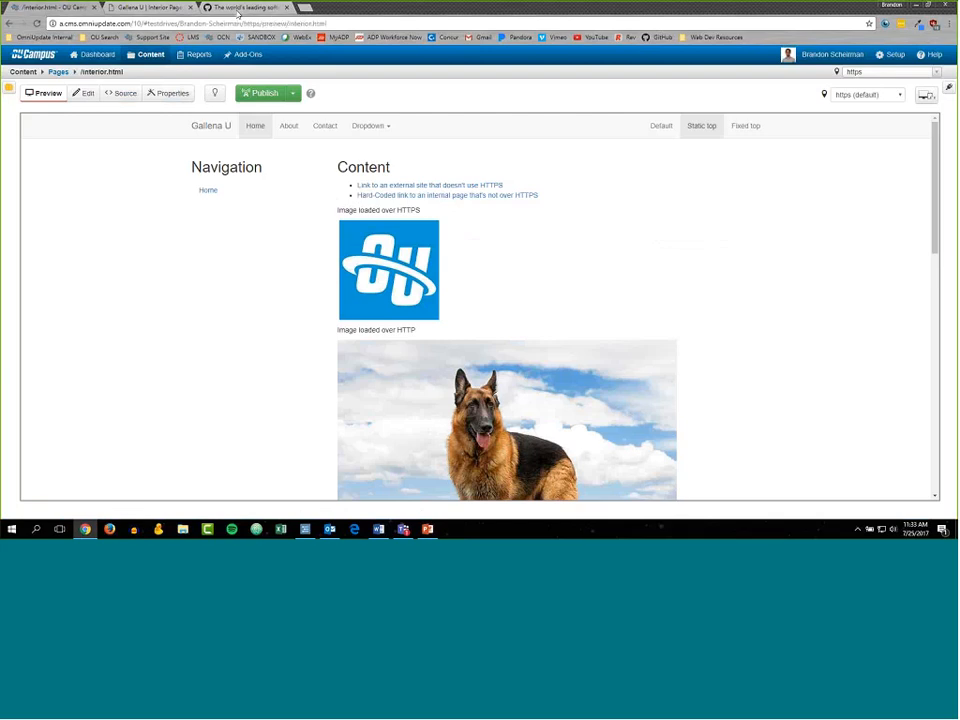
middle_click(238, 13)
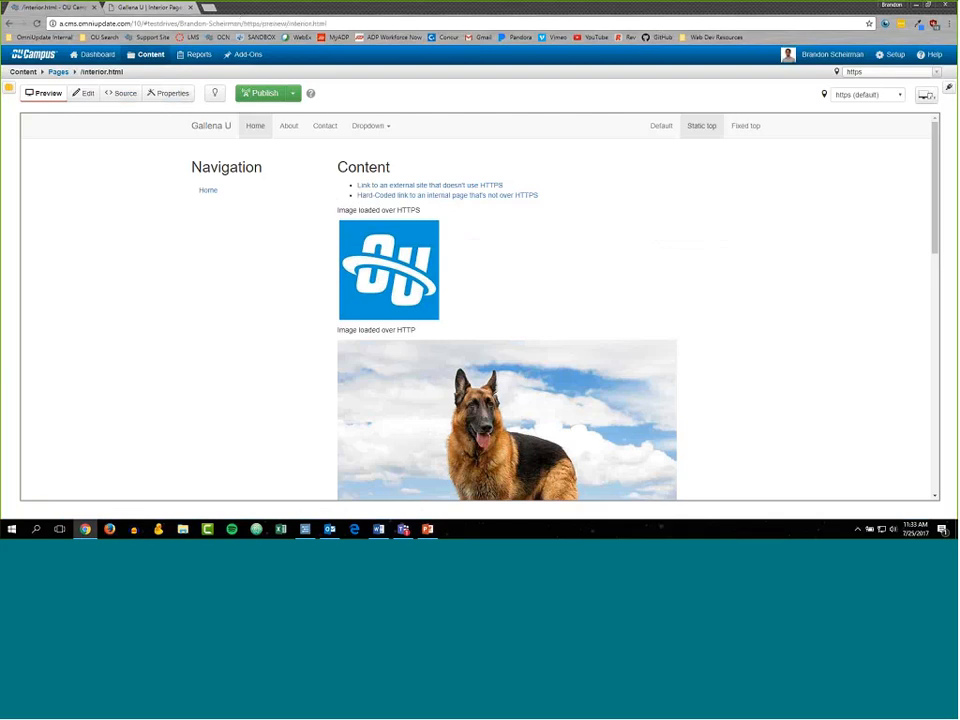
Open the source code of interior.html and highlight the ShareThis code block and its insecure buttons.js URL.
double_click(113, 72)
click(120, 93)
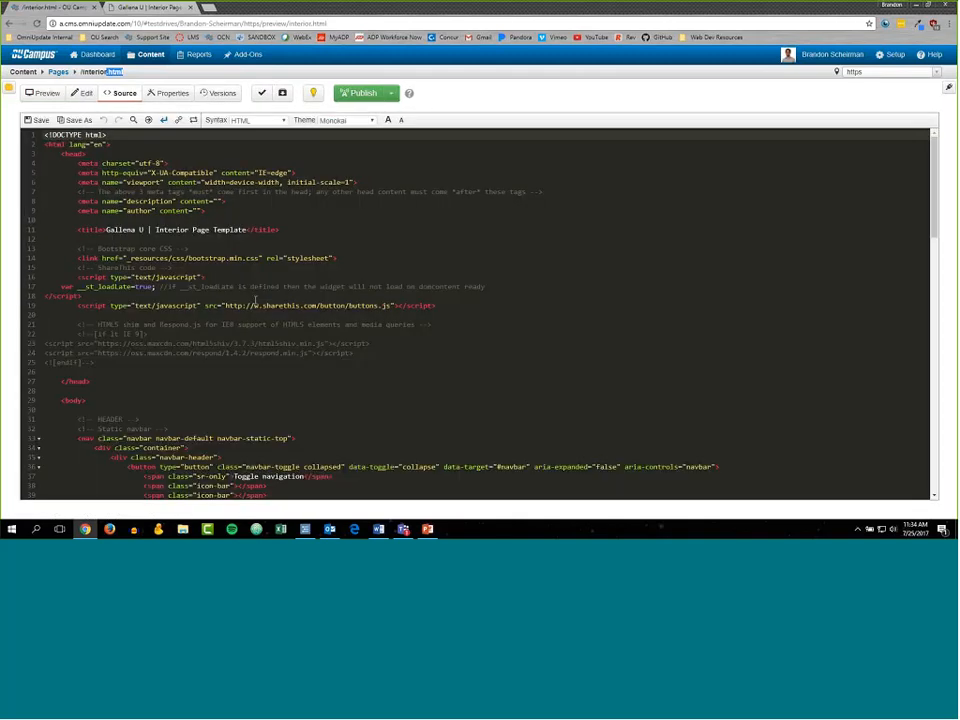
drag(79, 277, 403, 309)
drag(225, 306, 392, 308)
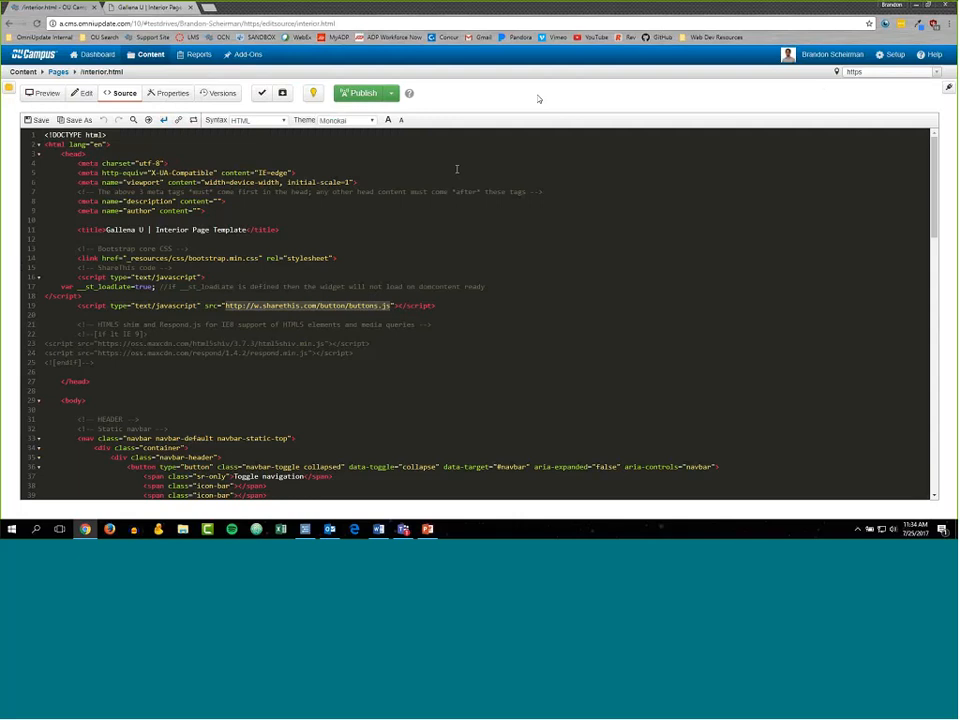
Open the setup of the https site and highlight the Production Server FTP Settings heading.
click(895, 56)
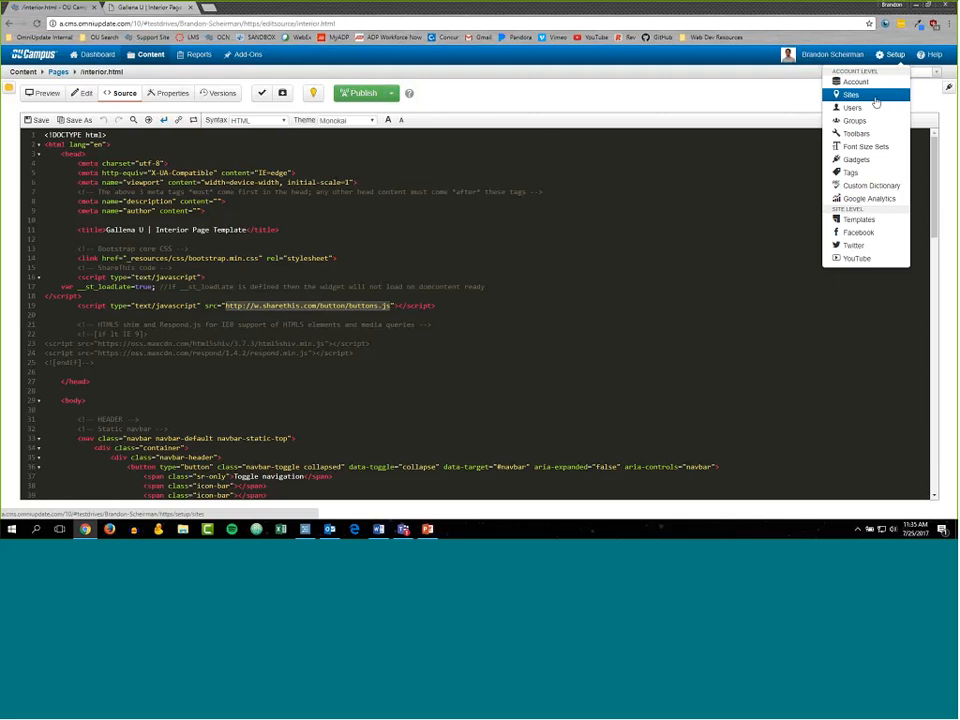
click(864, 95)
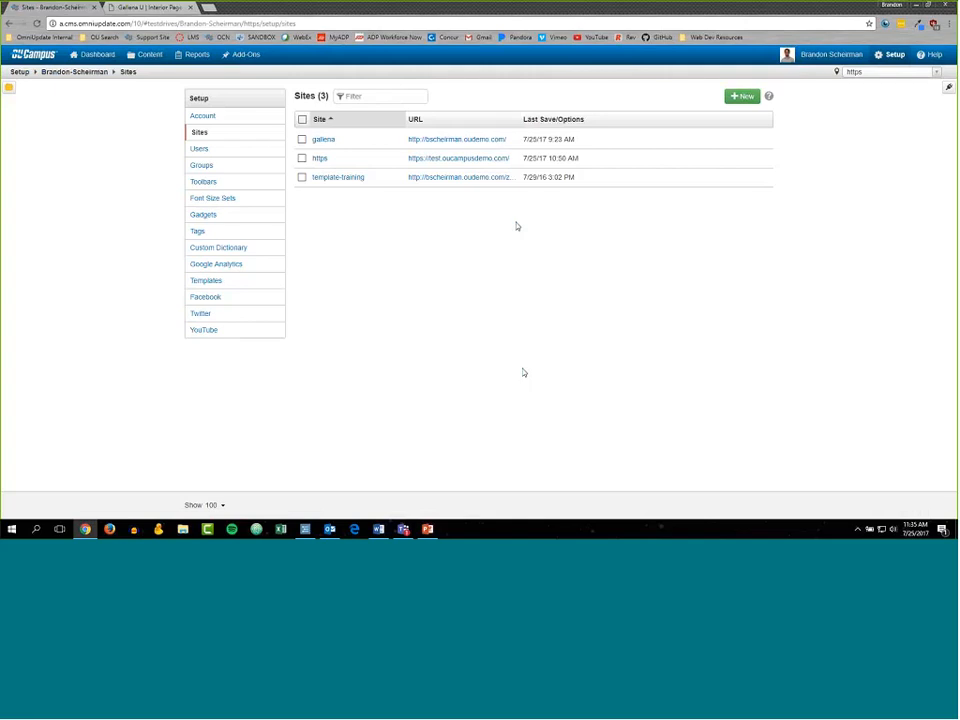
click(321, 159)
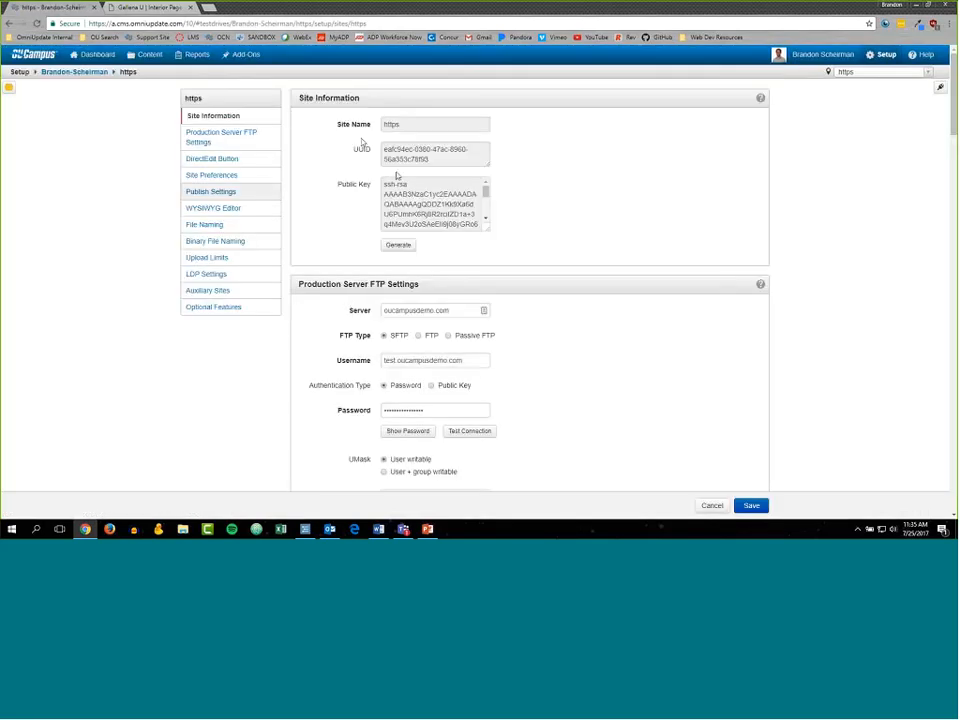
scroll(420, 200, down, 2)
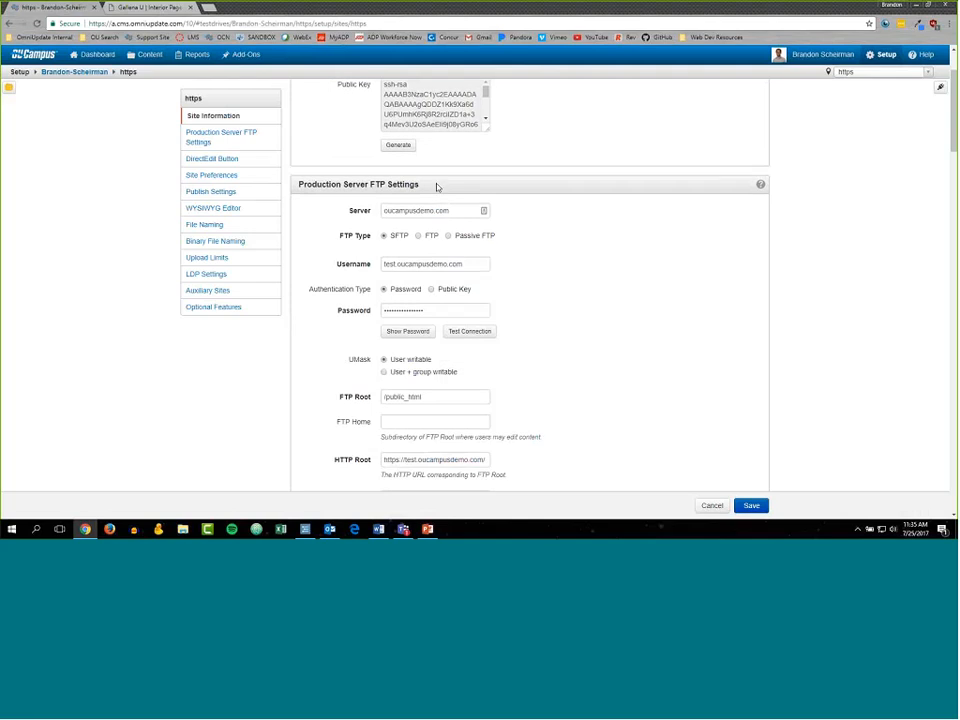
drag(436, 186, 293, 189)
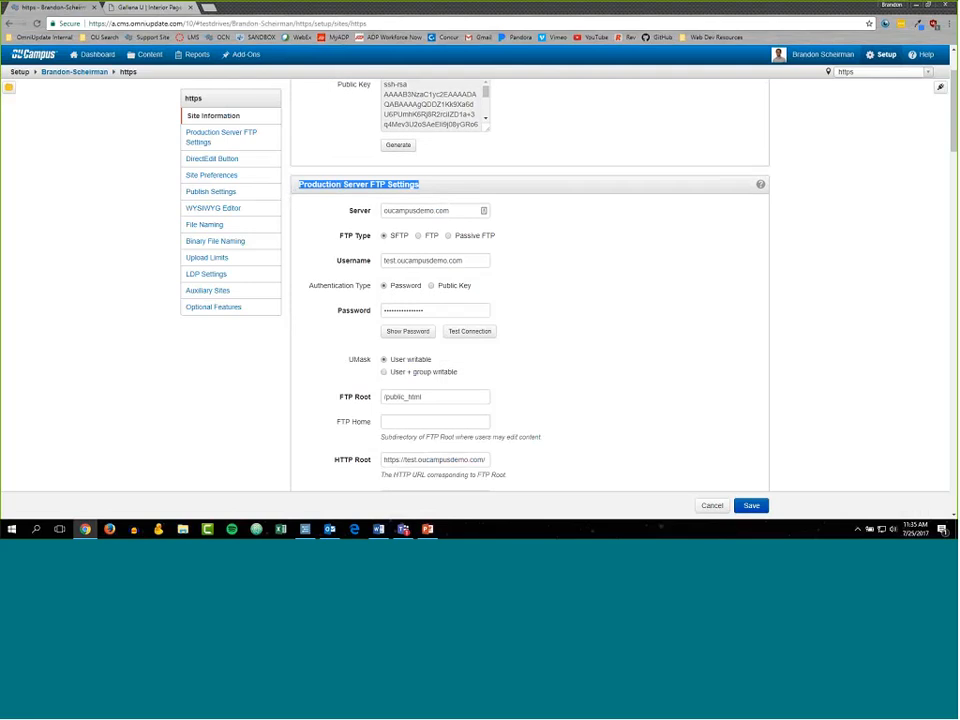
Examine the HTTP Root setting of the production server, highlighting its label and its full URL.
scroll(606, 349, down, 5)
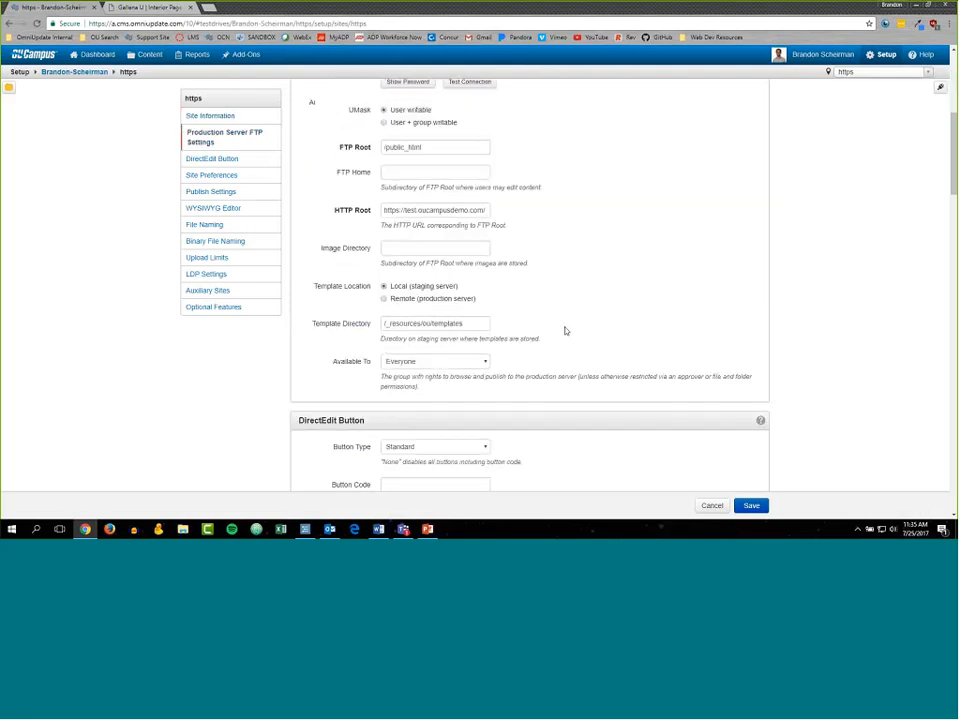
triple_click(369, 212)
click(487, 212)
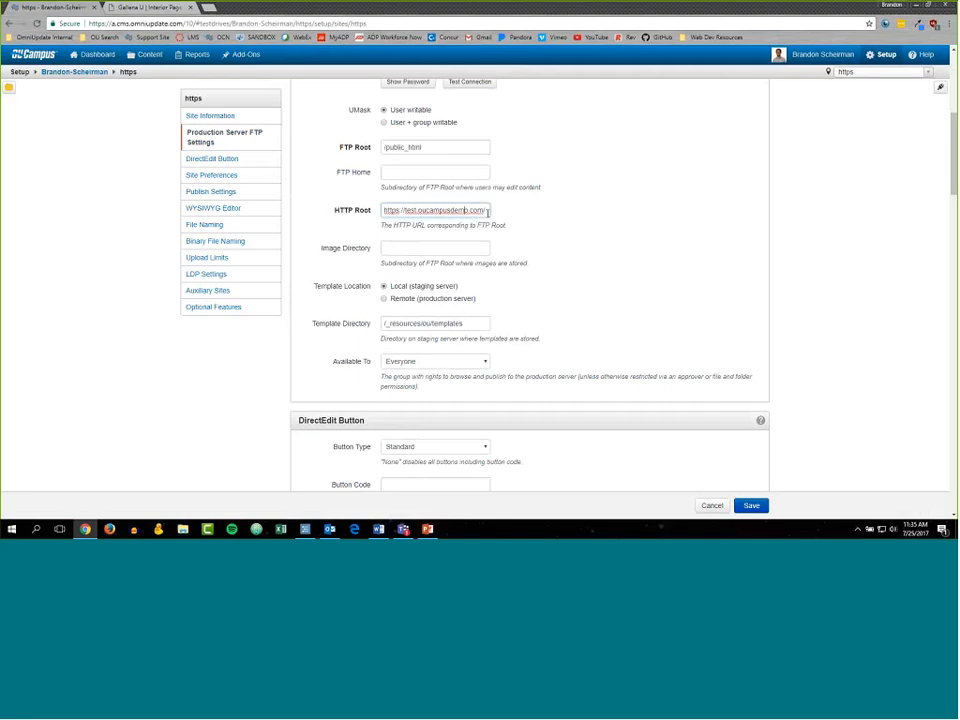
drag(487, 212, 384, 211)
Remove the "s" from the https prefix of the HTTP Root URL and restore it.
click(397, 212)
key(BackSpace)
double_click(390, 210)
click(396, 212)
text(s)
Examine the HTTP Root field in a new publish target for the https site, and discard the form.
scroll(565, 280, down, 5)
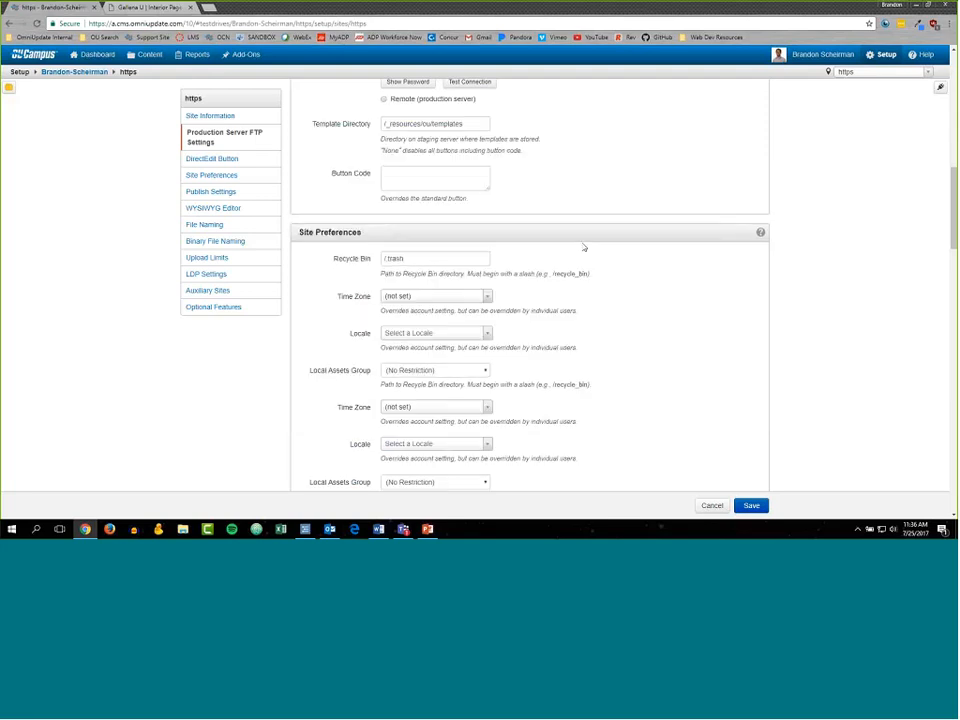
scroll(573, 249, down, 10)
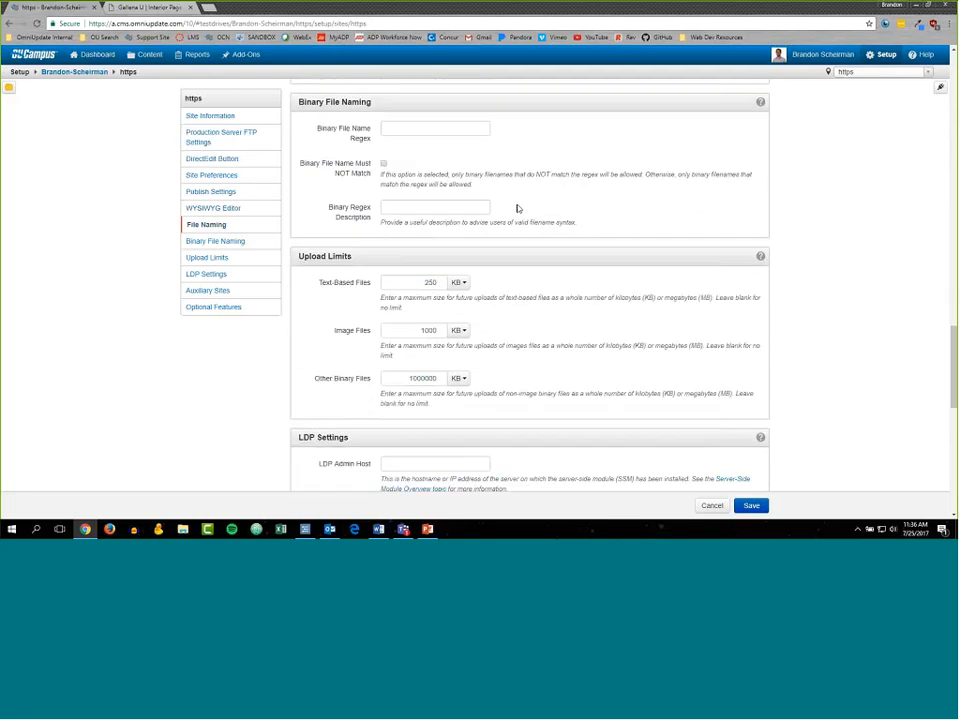
scroll(522, 213, down, 3)
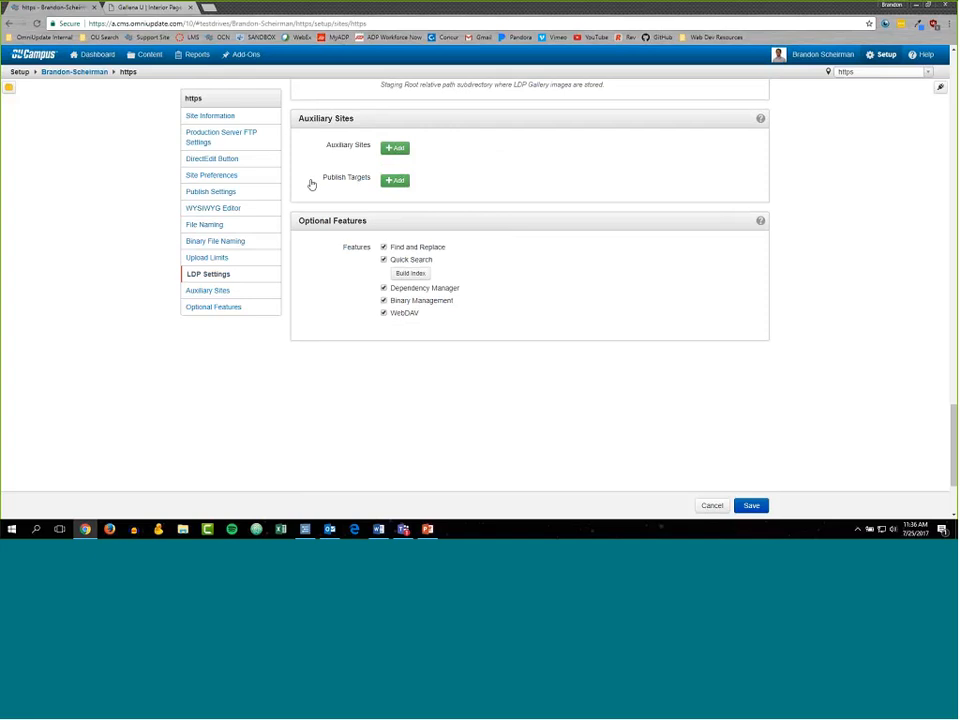
drag(311, 184, 371, 186)
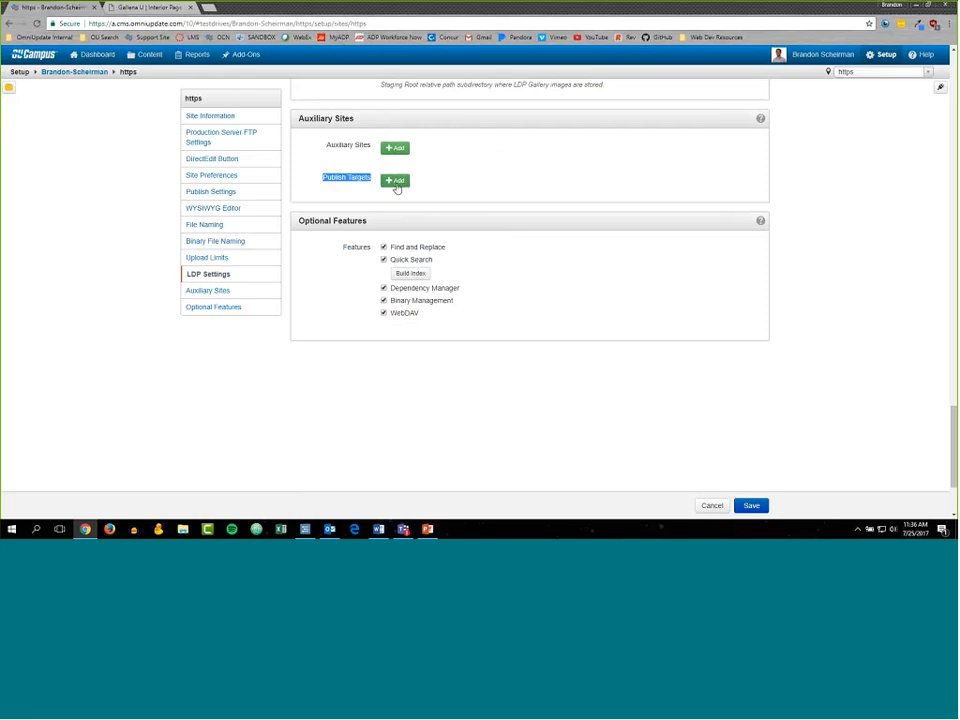
click(396, 182)
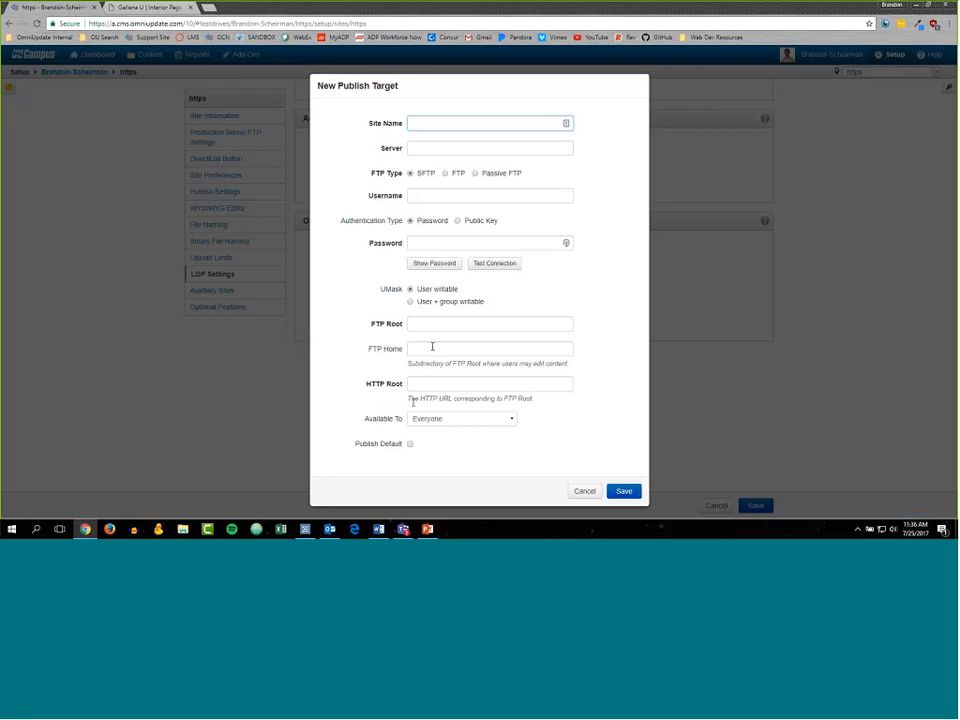
drag(367, 387, 409, 384)
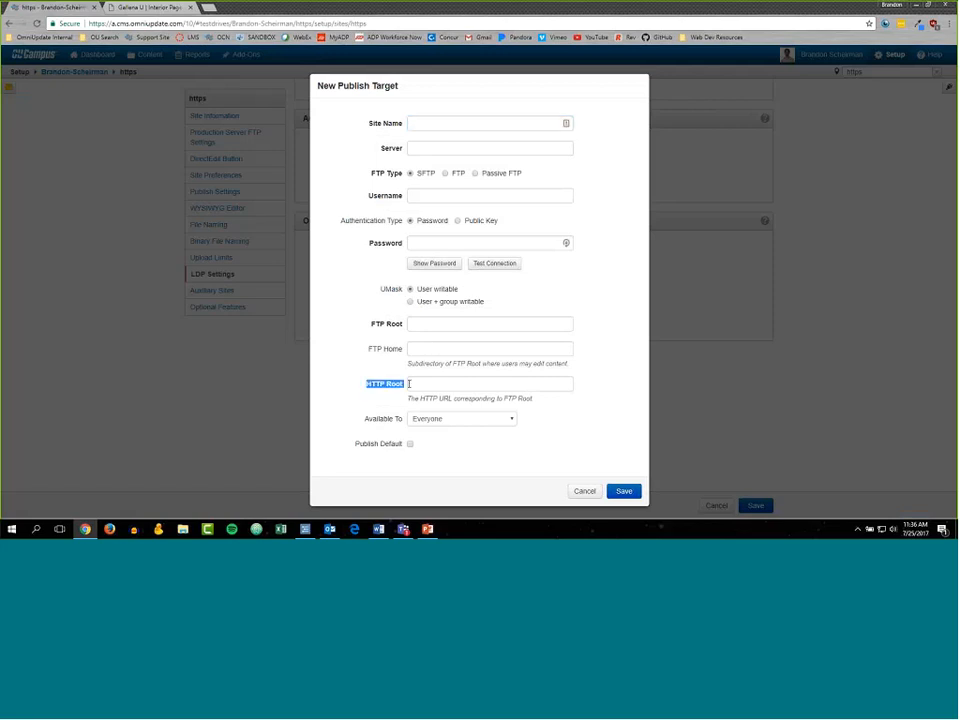
click(409, 384)
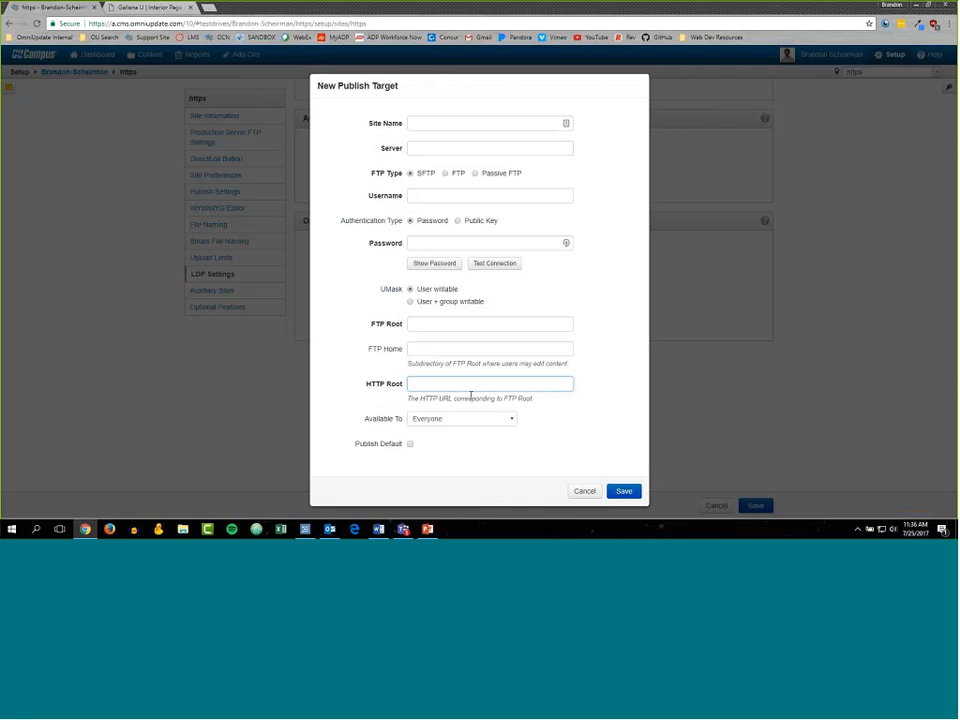
click(588, 492)
Recheck the HTTP Root in the production server settings and go back to the list of sites.
scroll(501, 377, up, 15)
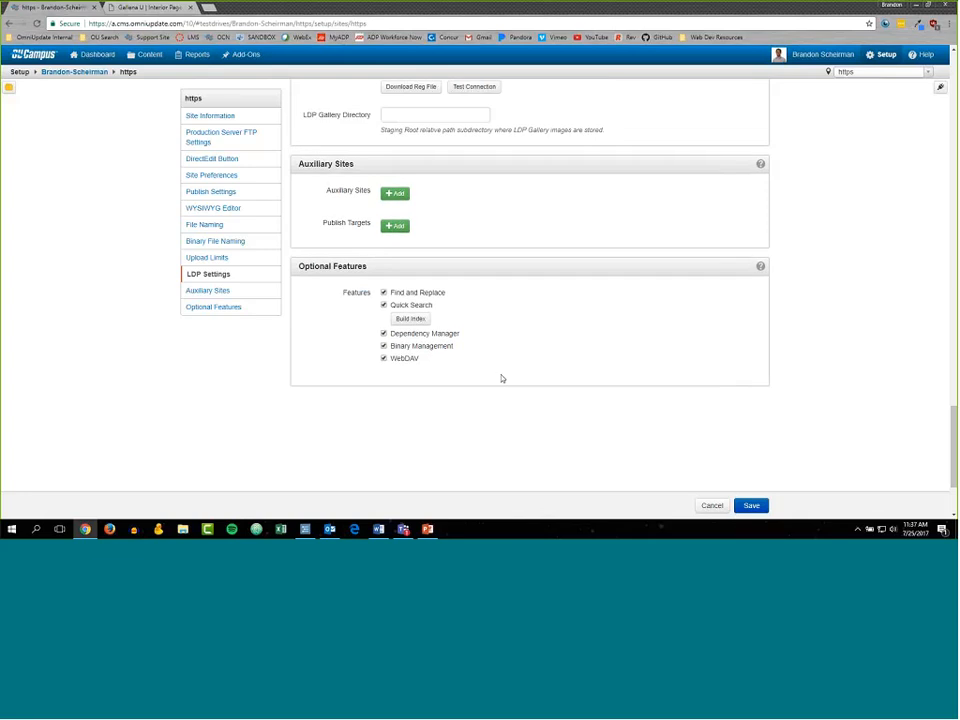
scroll(520, 408, up, 12)
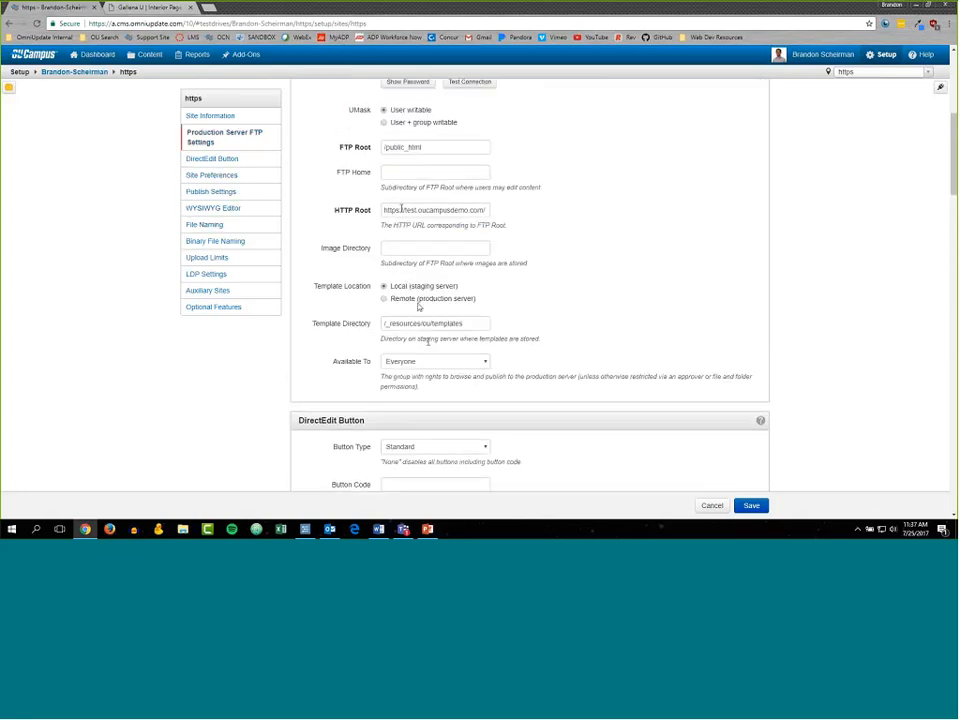
click(751, 505)
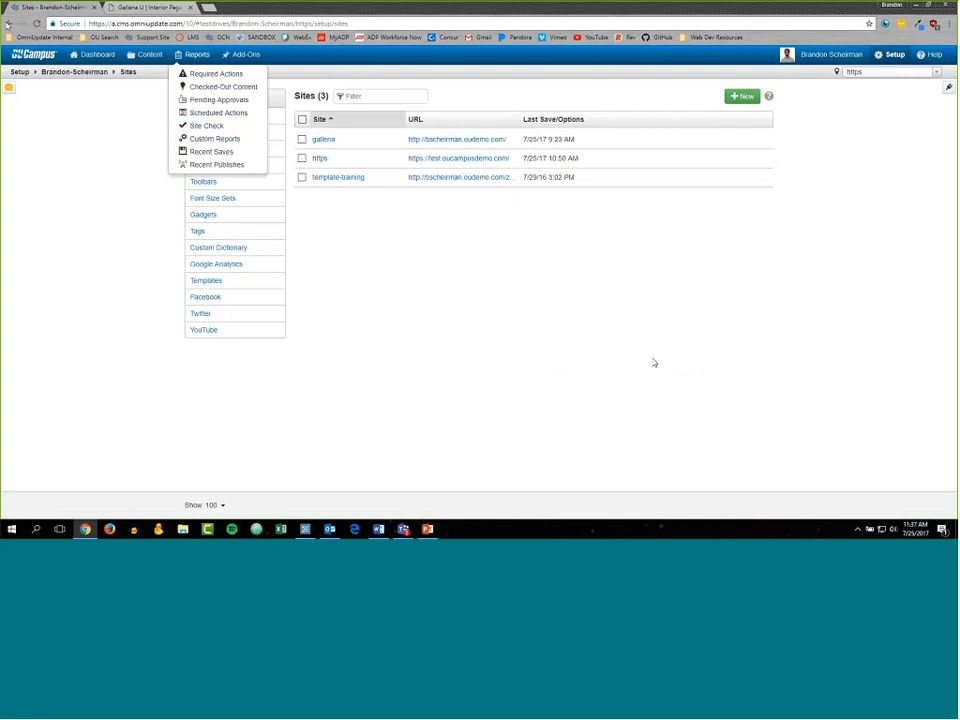
Examine the publishing options of the https and gallena sites, pointing out Publish Site.
mouse_move(589, 161)
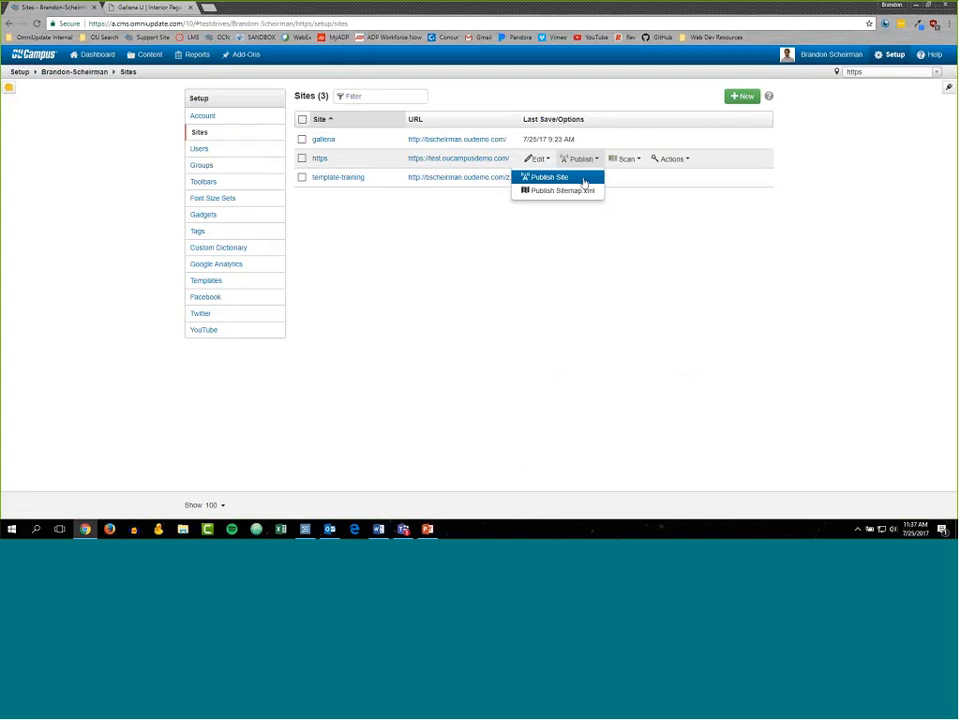
click(583, 179)
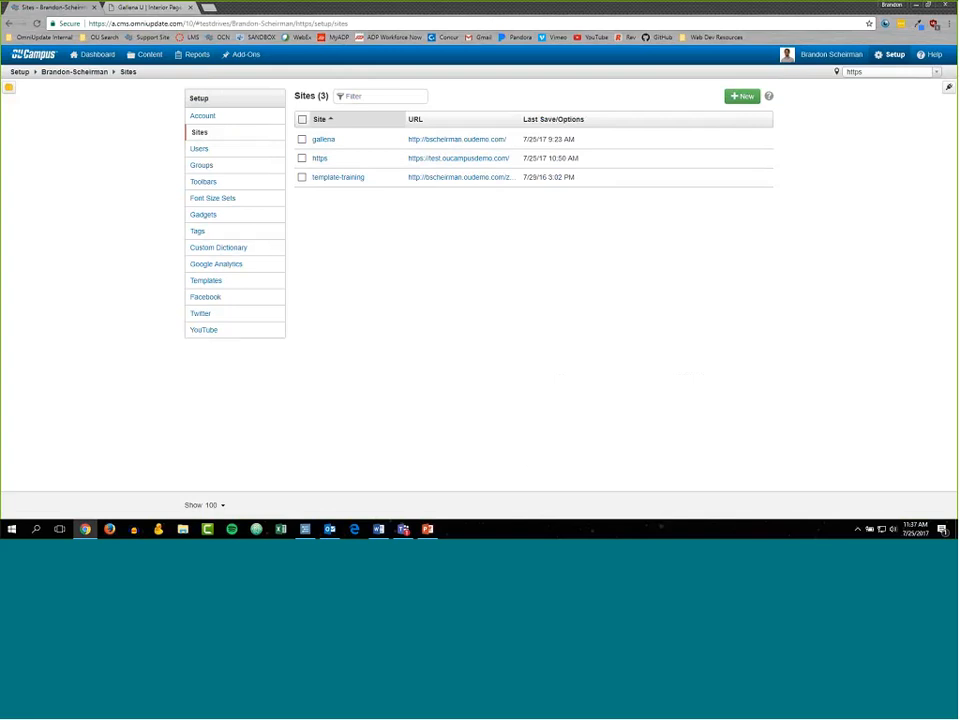
click(581, 139)
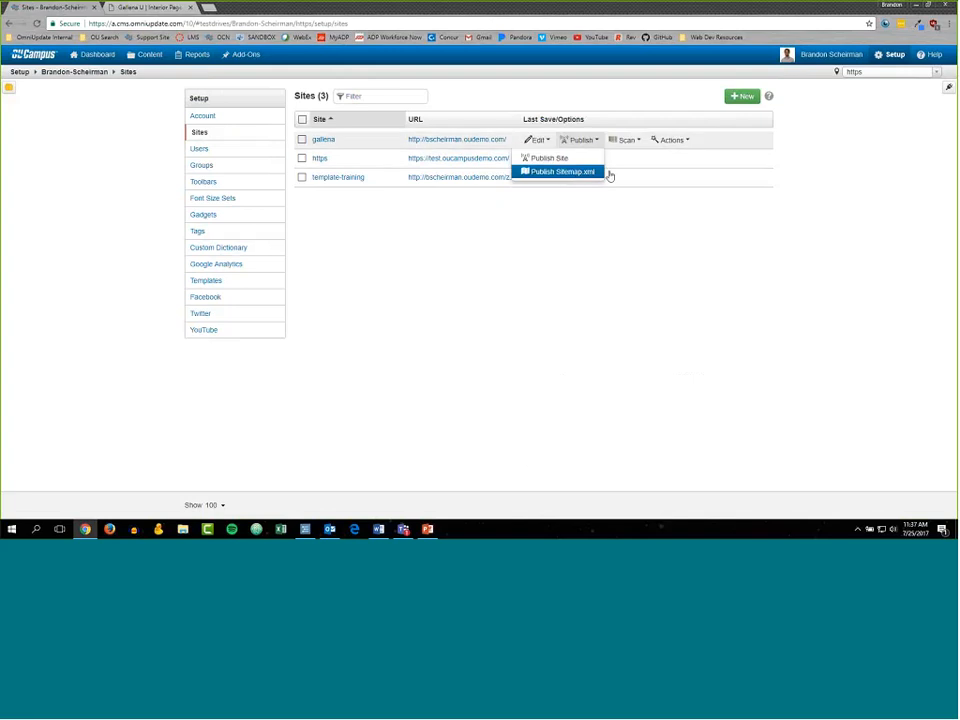
click(585, 160)
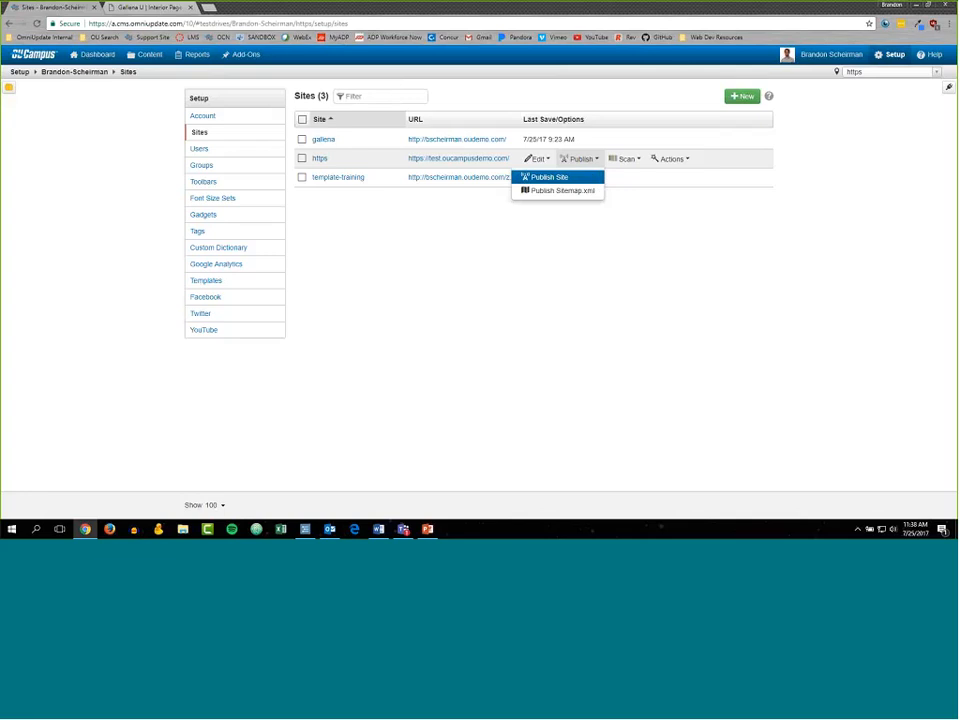
click(595, 180)
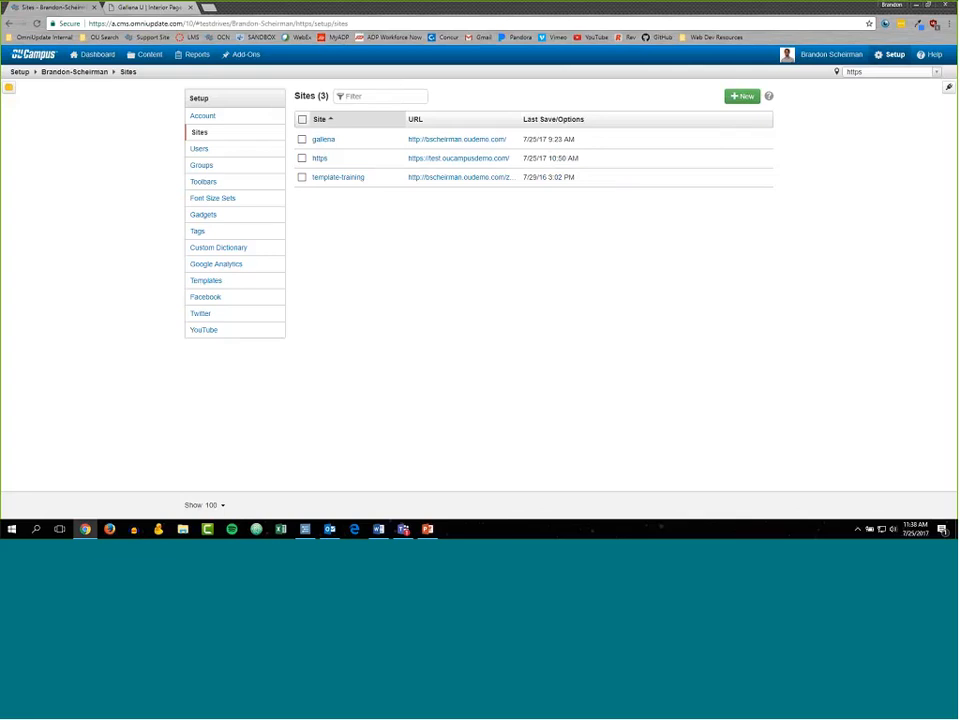
Review the HTTP image and asset content sections of the live interior page, and return to the sites list in OU Campus.
click(148, 15)
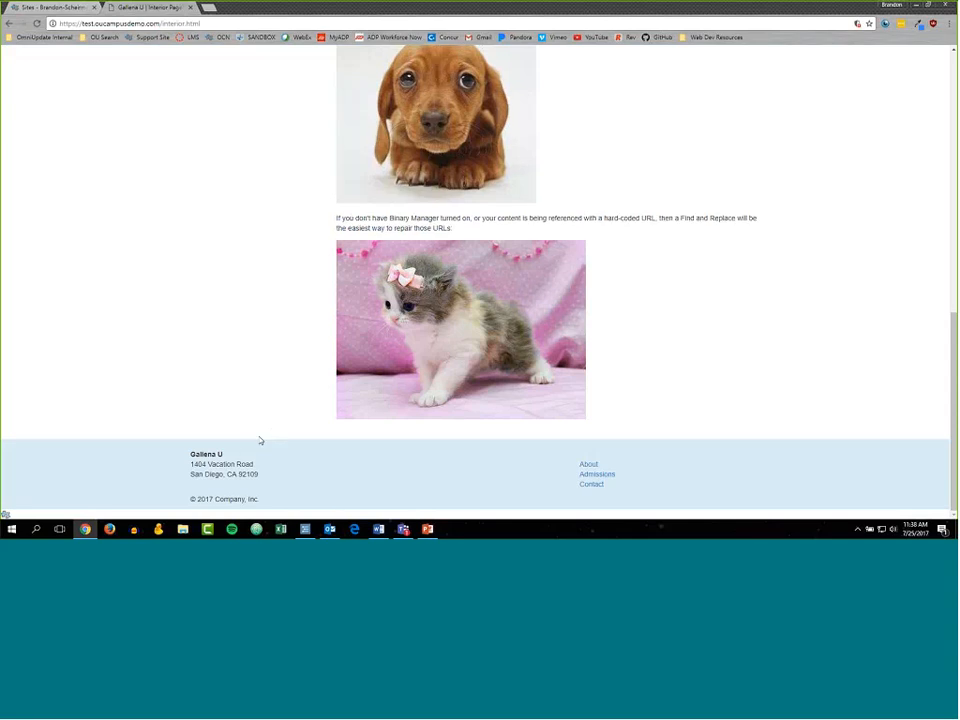
scroll(262, 425, up, 10)
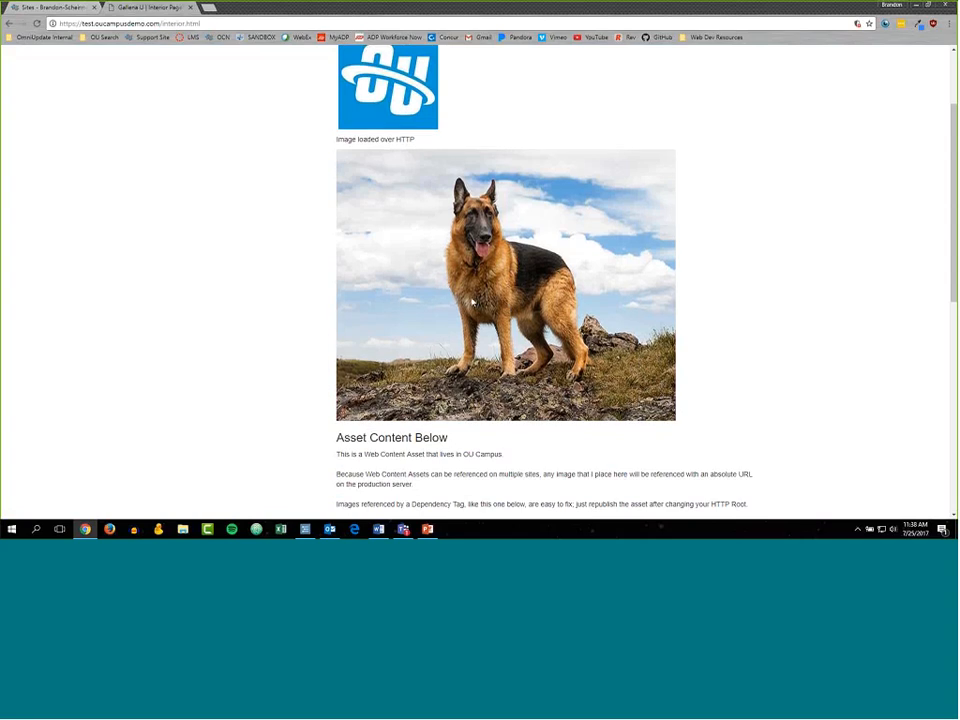
scroll(643, 311, down, 5)
scroll(447, 348, down, 3)
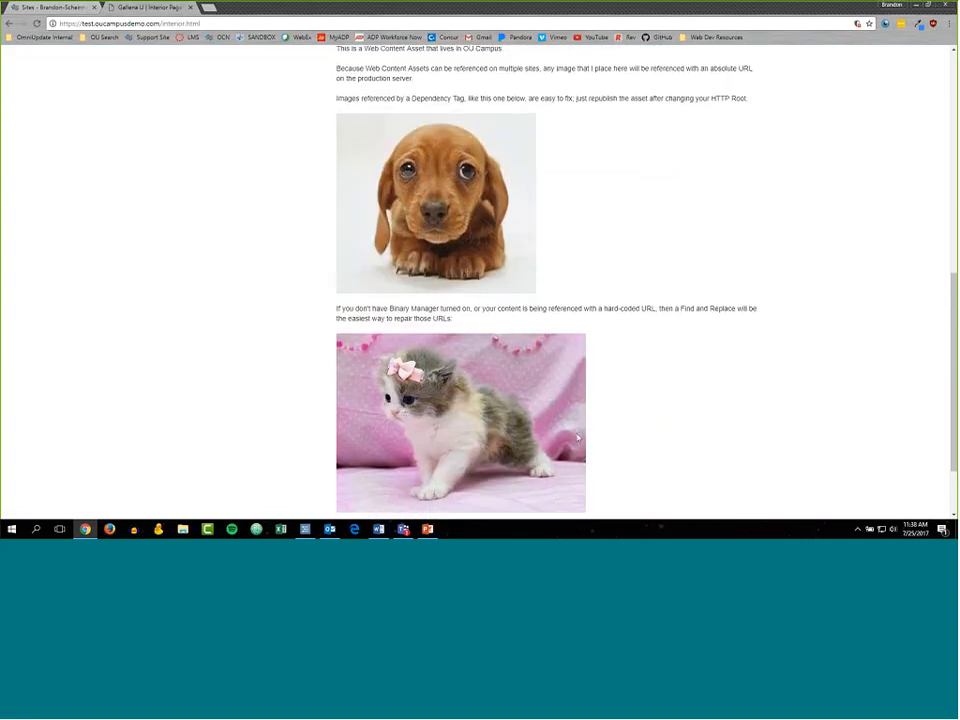
scroll(313, 435, up, 10)
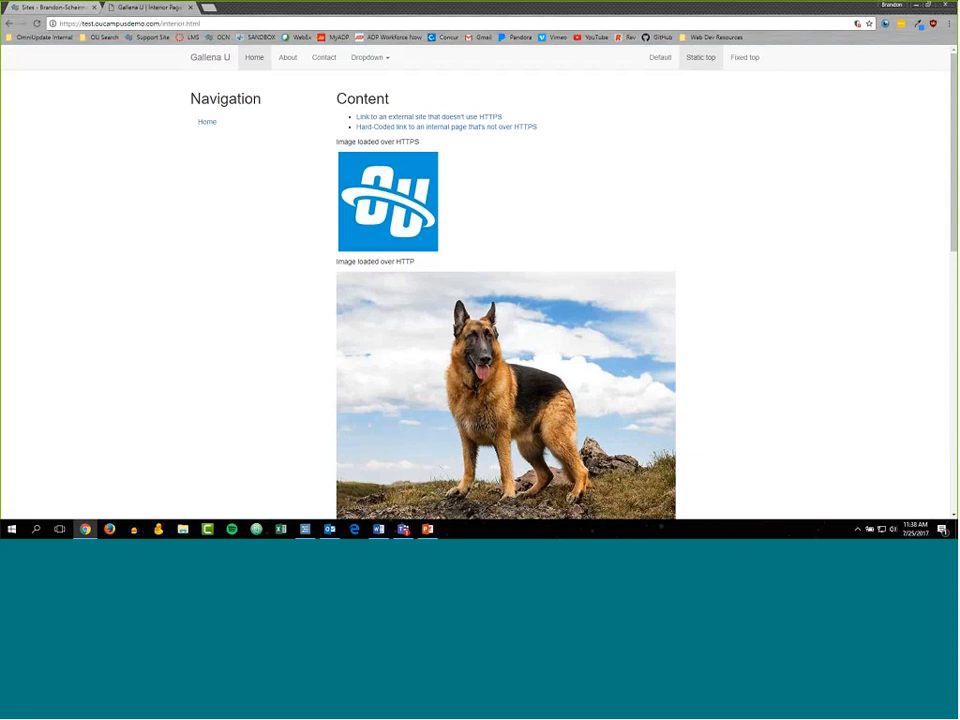
click(55, 7)
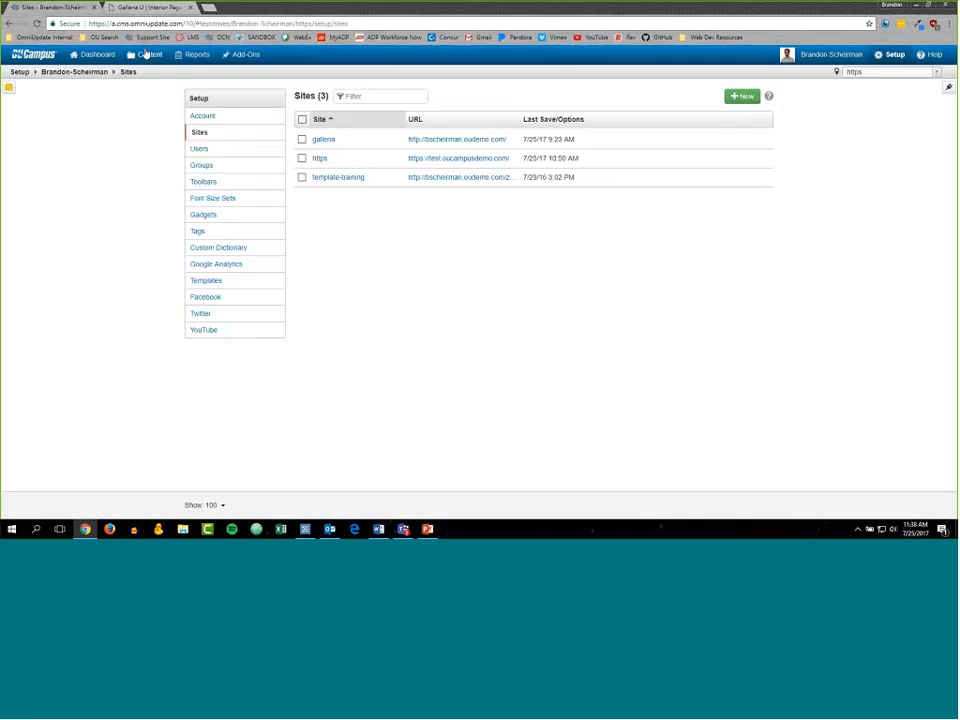
Open the source code of interior.html in the https site and examine the dependency tag of the German Shepherd image.
mouse_move(146, 55)
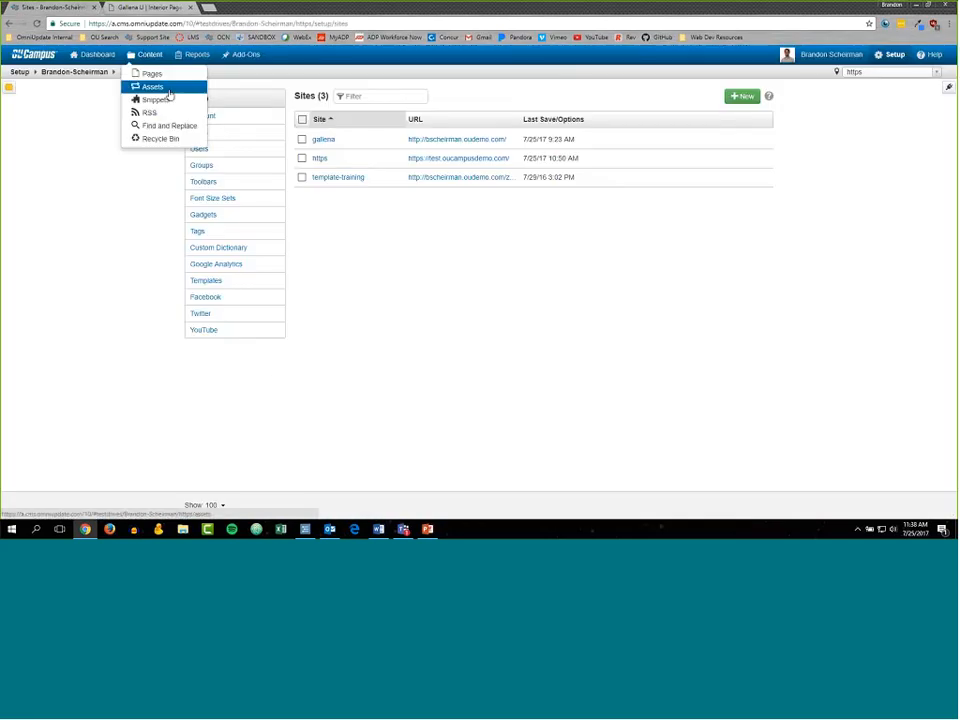
click(152, 74)
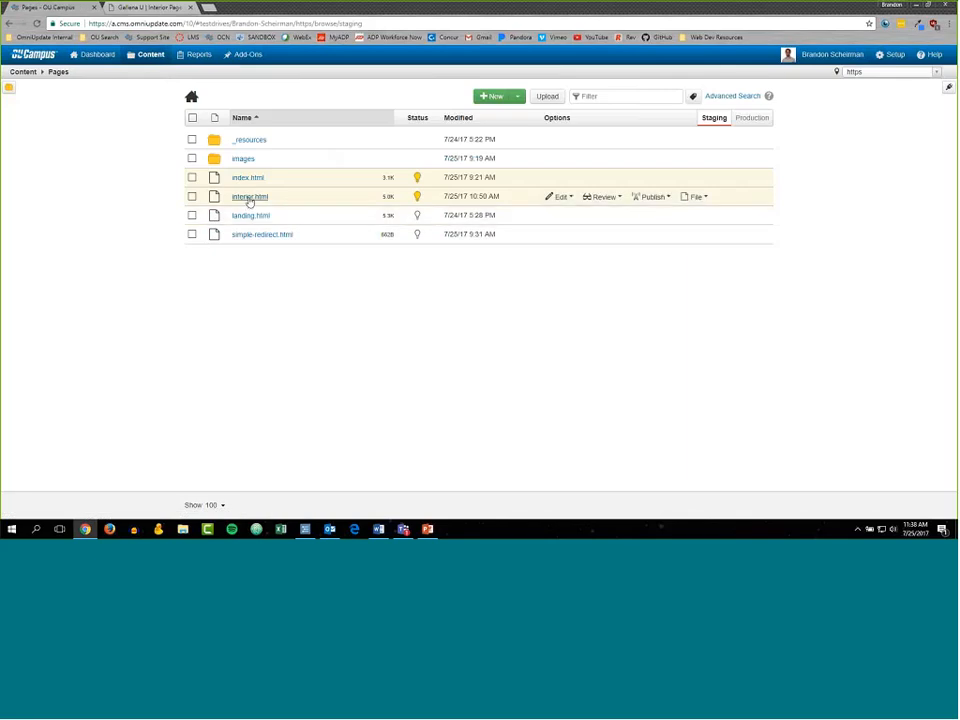
click(237, 200)
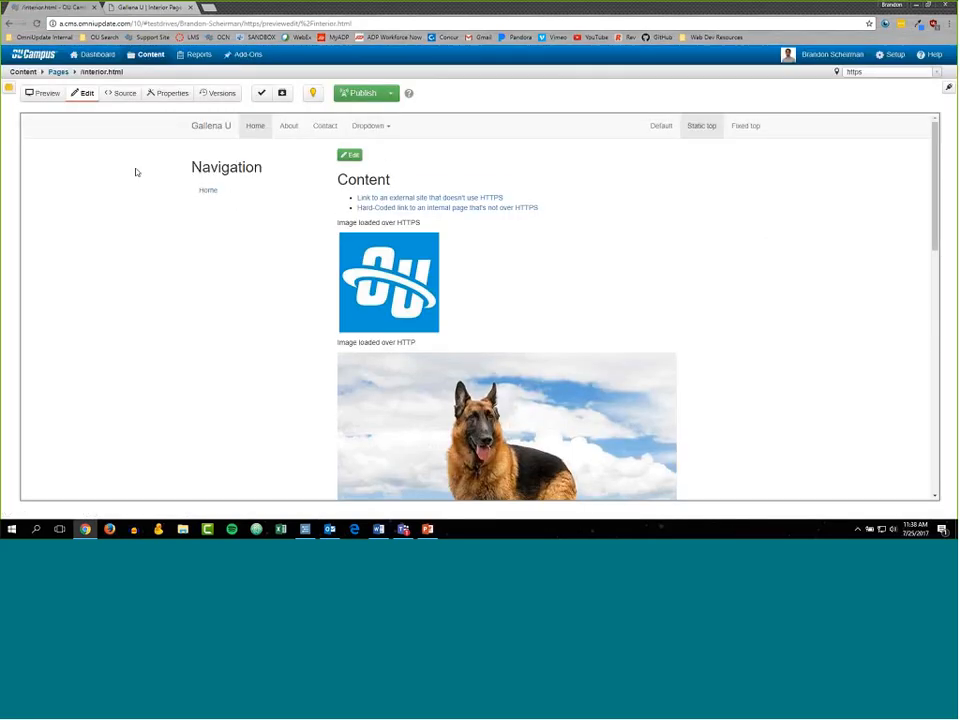
click(127, 95)
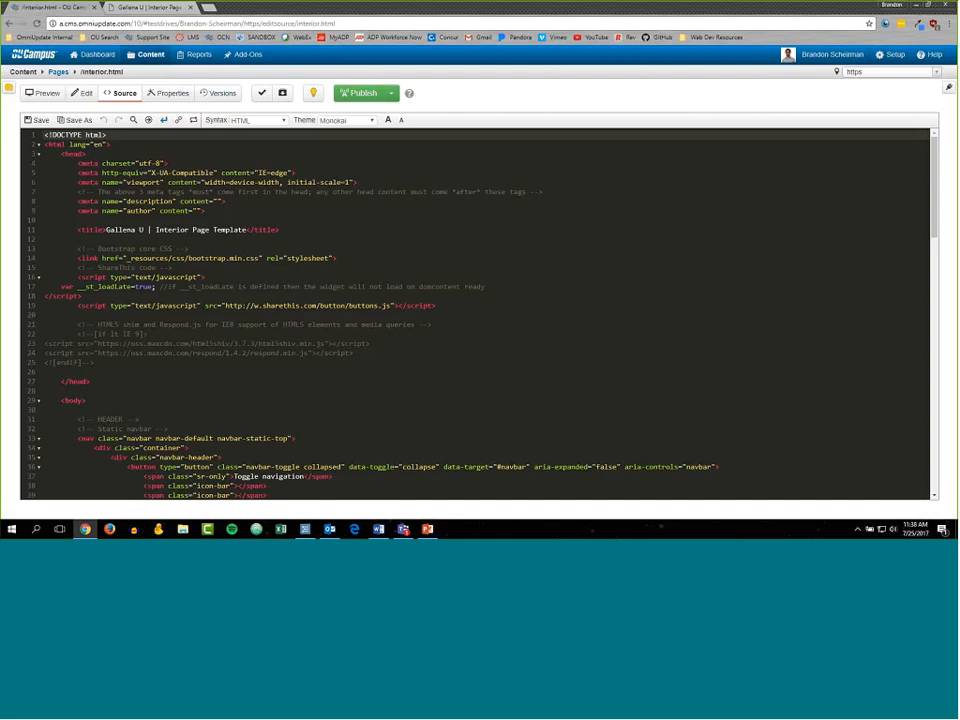
scroll(319, 324, down, 20)
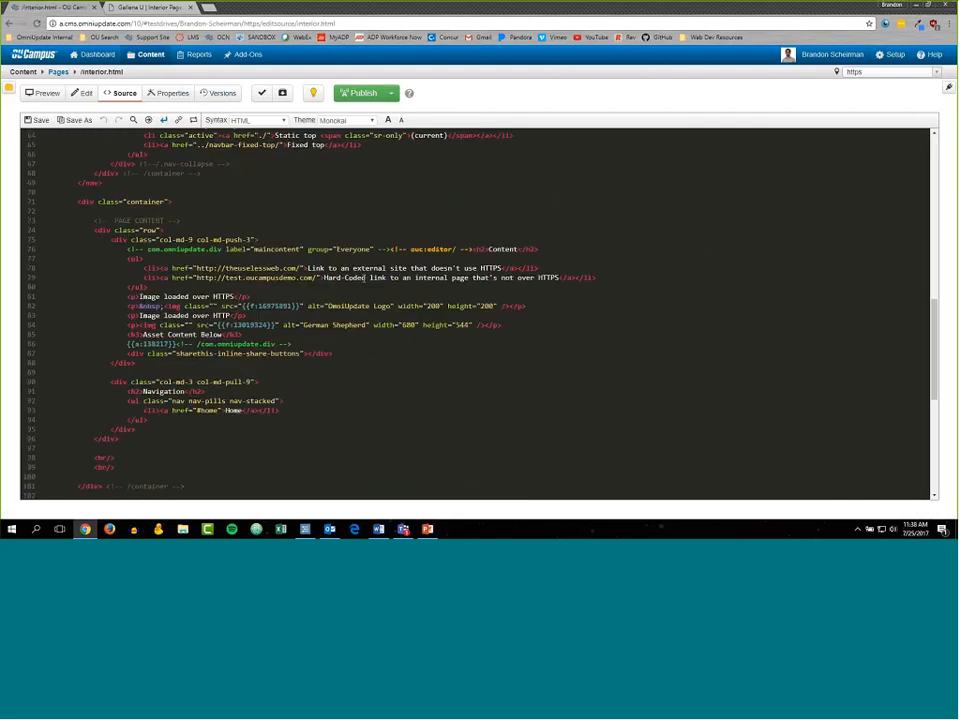
scroll(309, 352, down, 2)
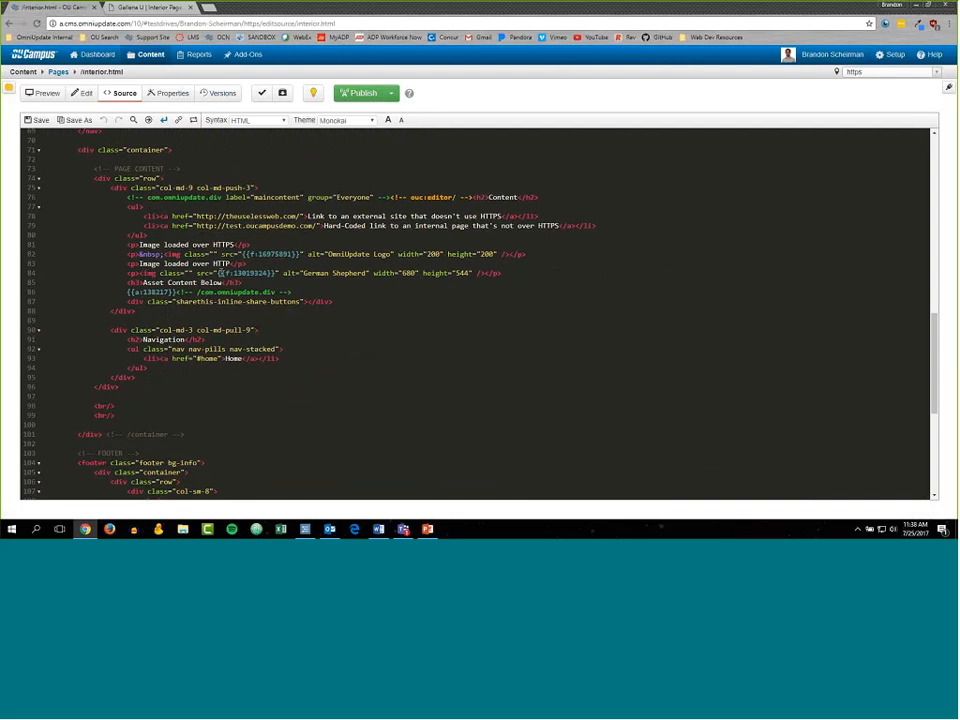
drag(218, 272, 402, 272)
click(515, 275)
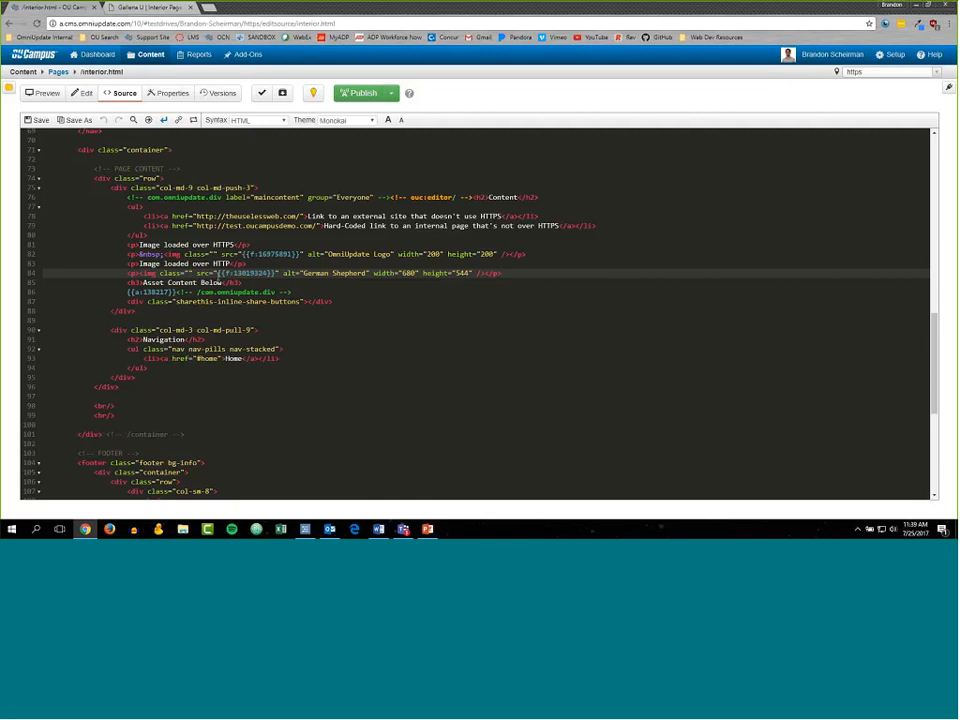
drag(218, 274, 276, 273)
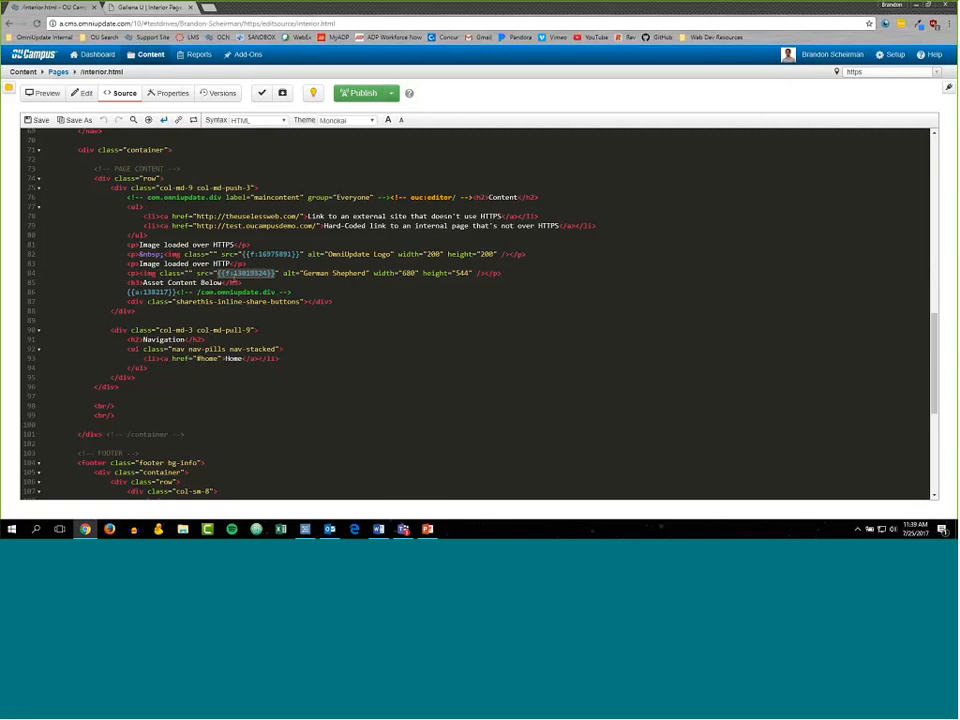
Replace the German Shepherd image's dependency tag with the file ou-logo-smaller.jpg from the images folder, and save the page source.
click(216, 273)
drag(216, 273, 276, 273)
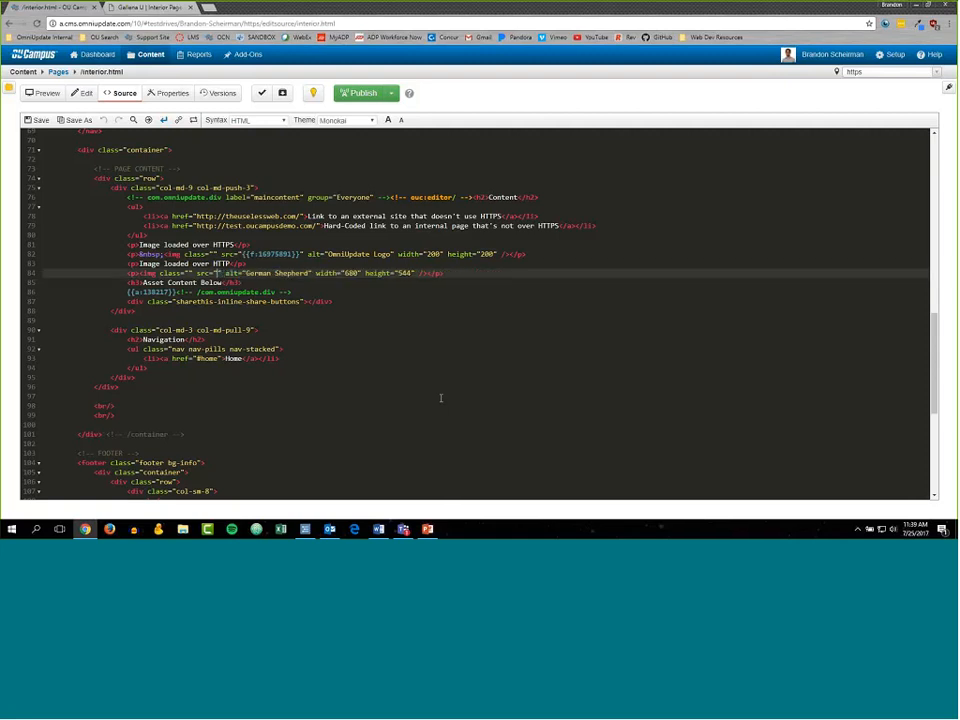
key(BackSpace)
click(179, 121)
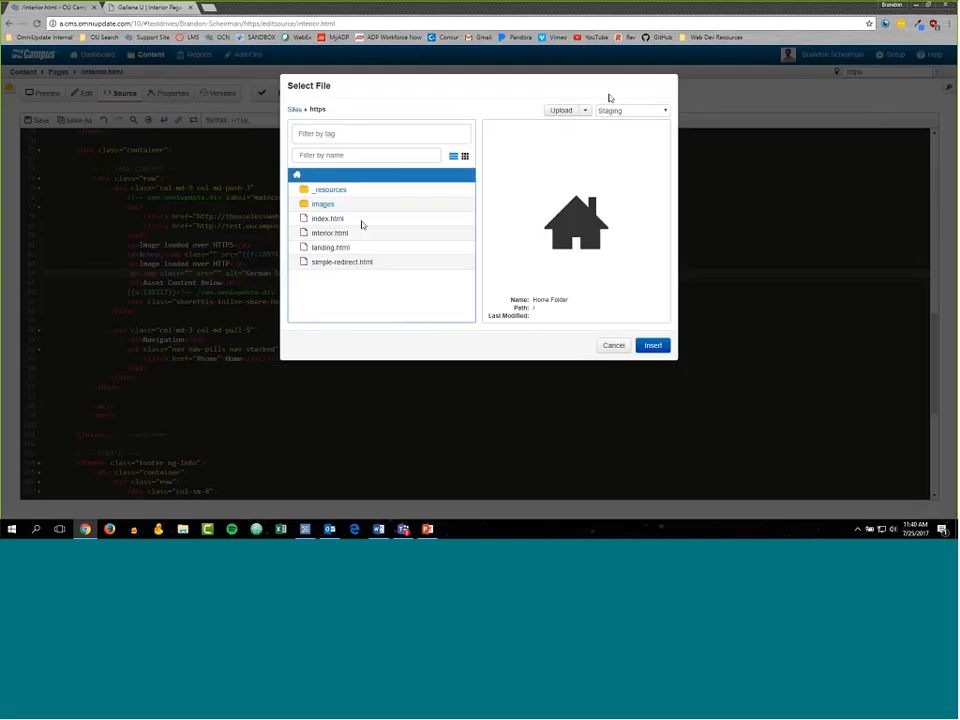
double_click(326, 205)
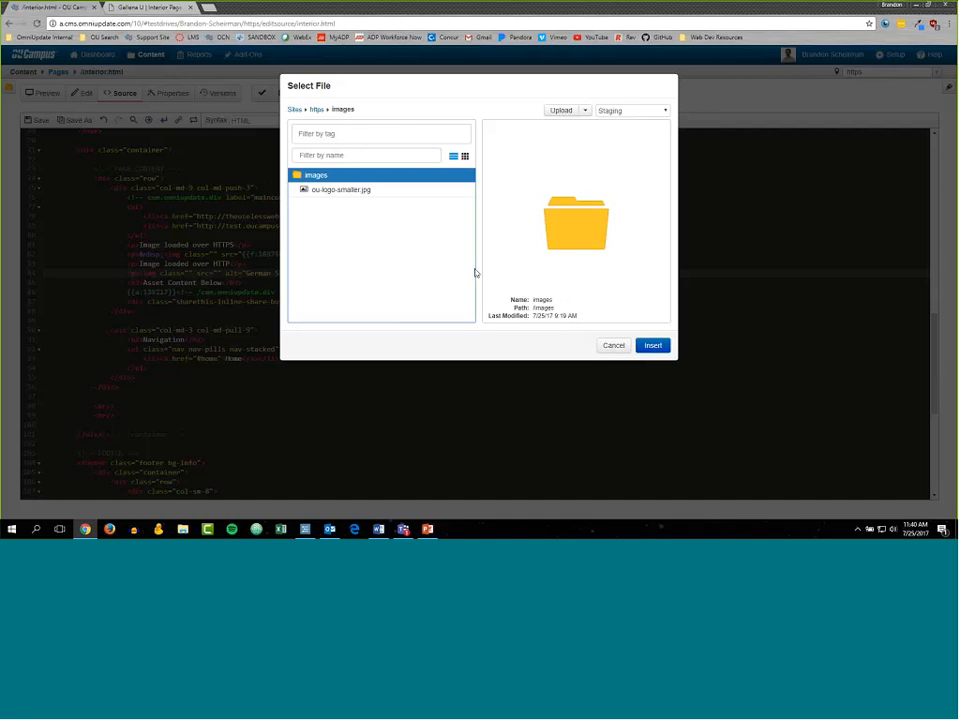
click(352, 192)
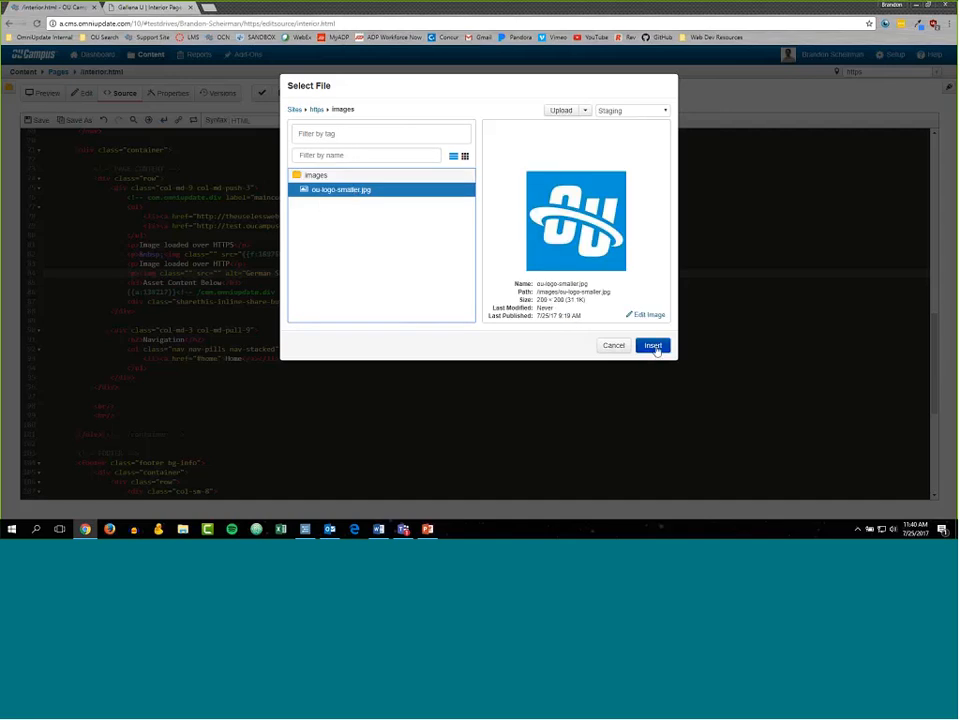
click(653, 346)
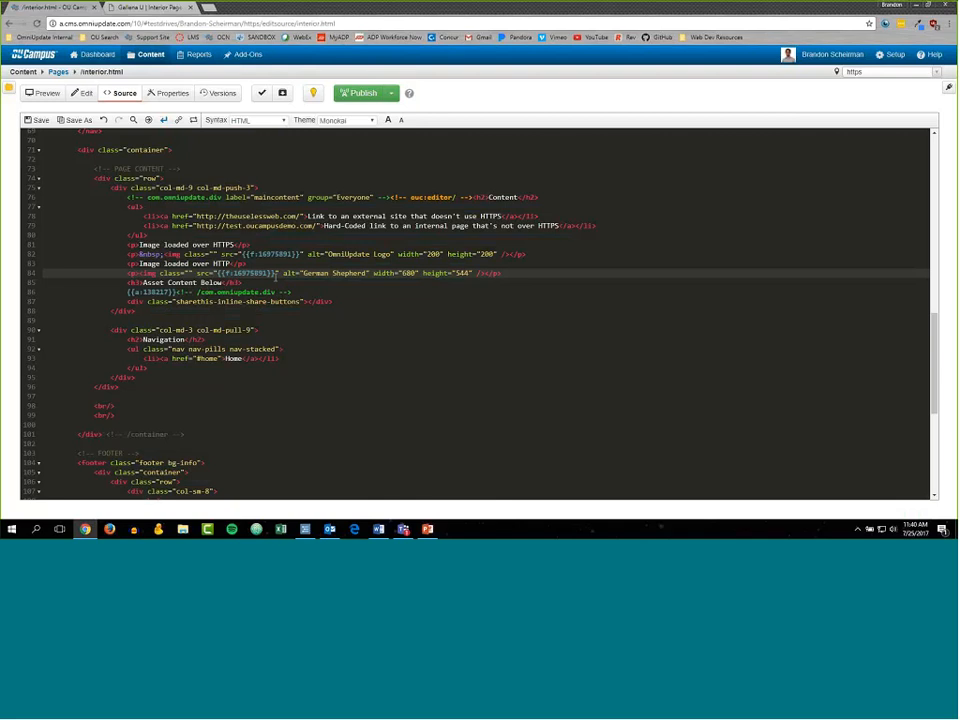
click(38, 120)
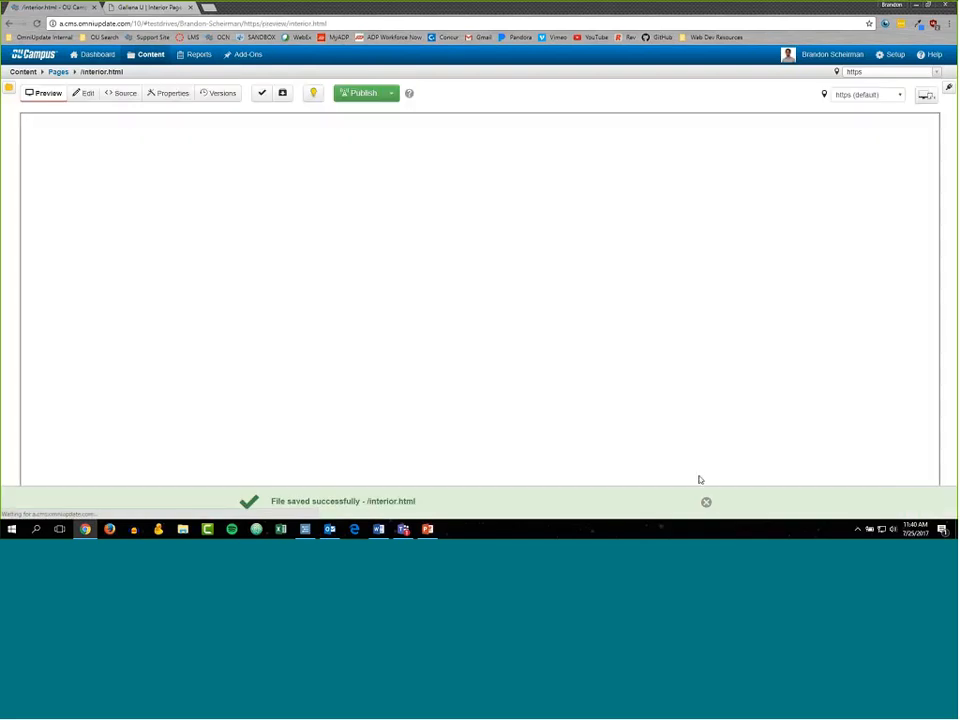
click(705, 506)
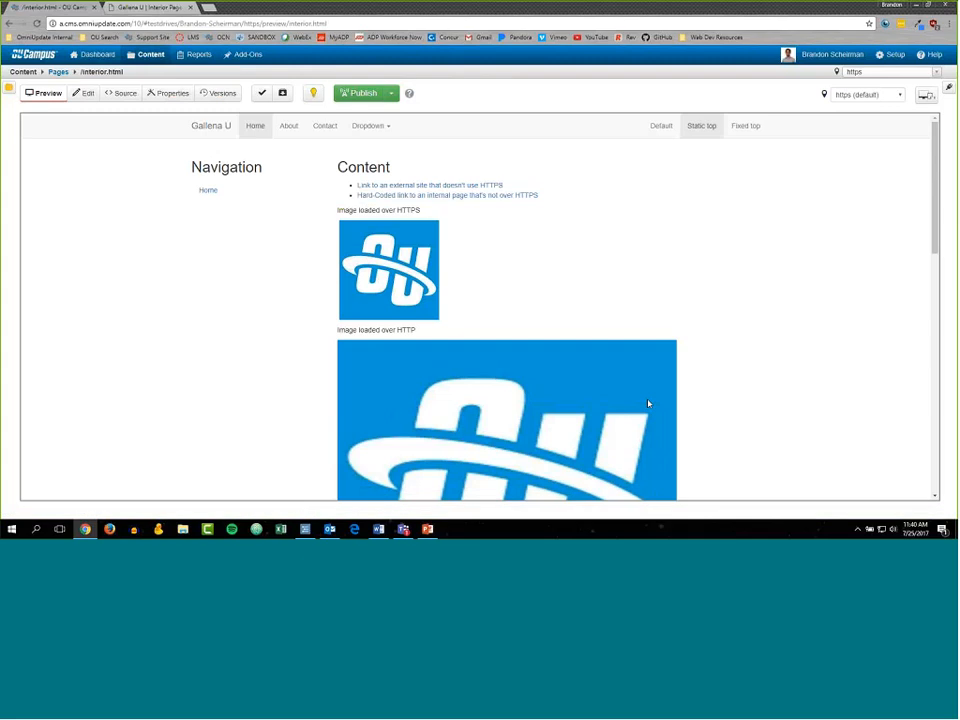
Reselect ou-logo-smaller.jpg as the oversized image's source at 200 x 200, with the description "This logo is brough in via HTTPS".
click(88, 93)
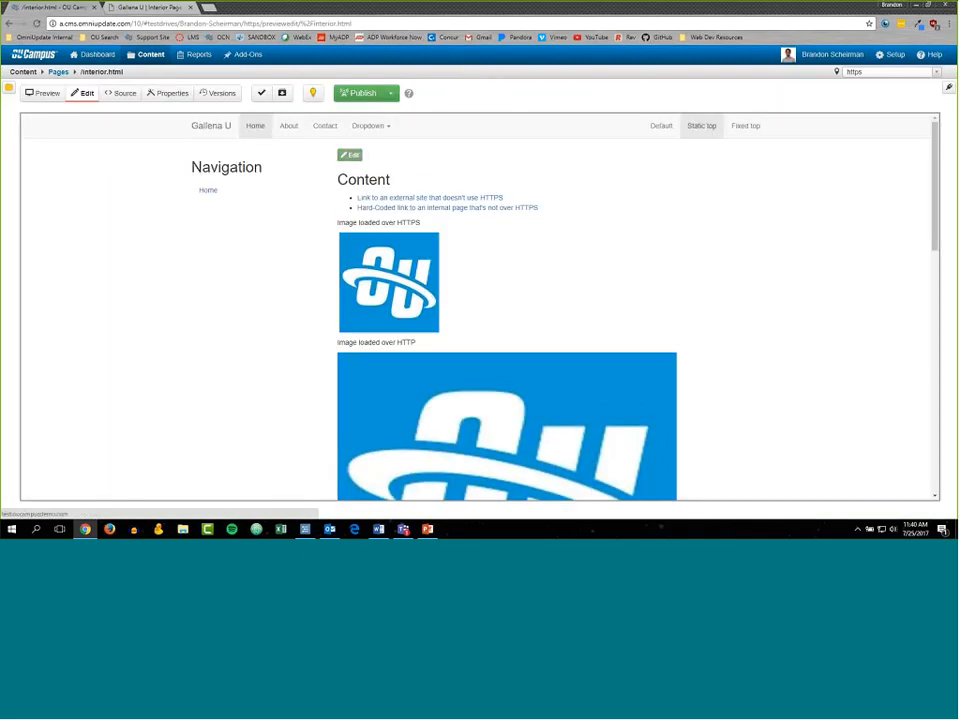
click(349, 154)
click(450, 345)
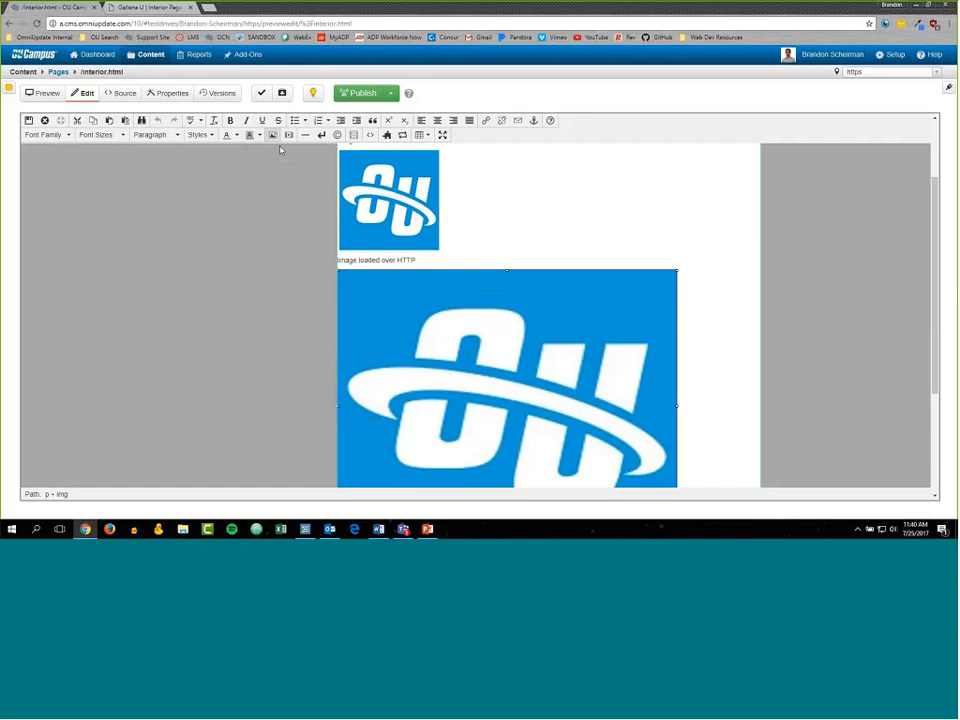
click(273, 135)
click(577, 249)
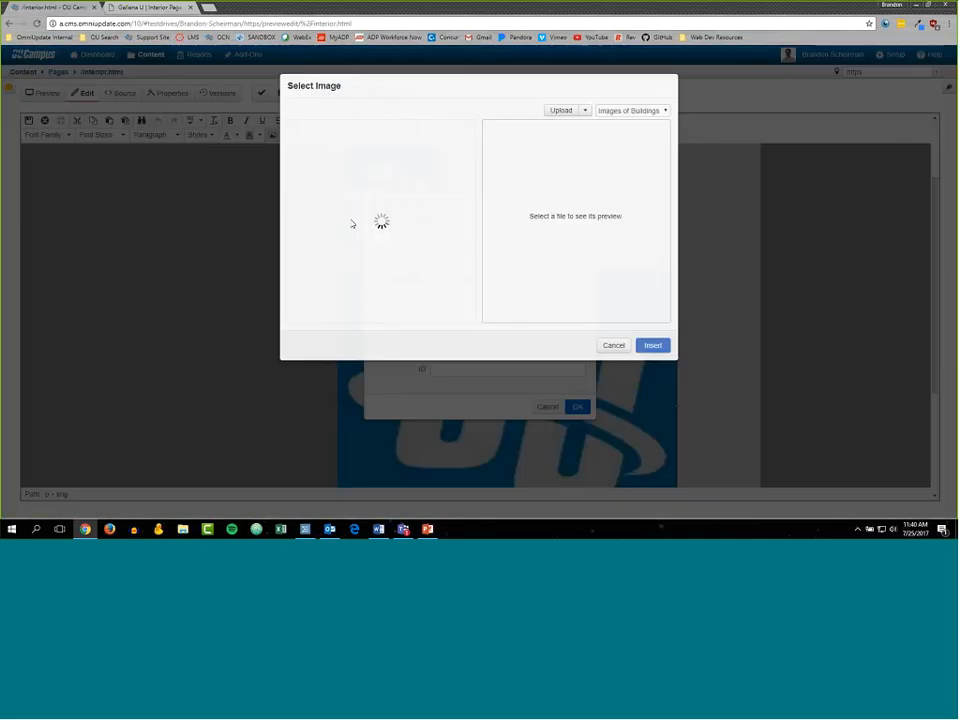
double_click(339, 191)
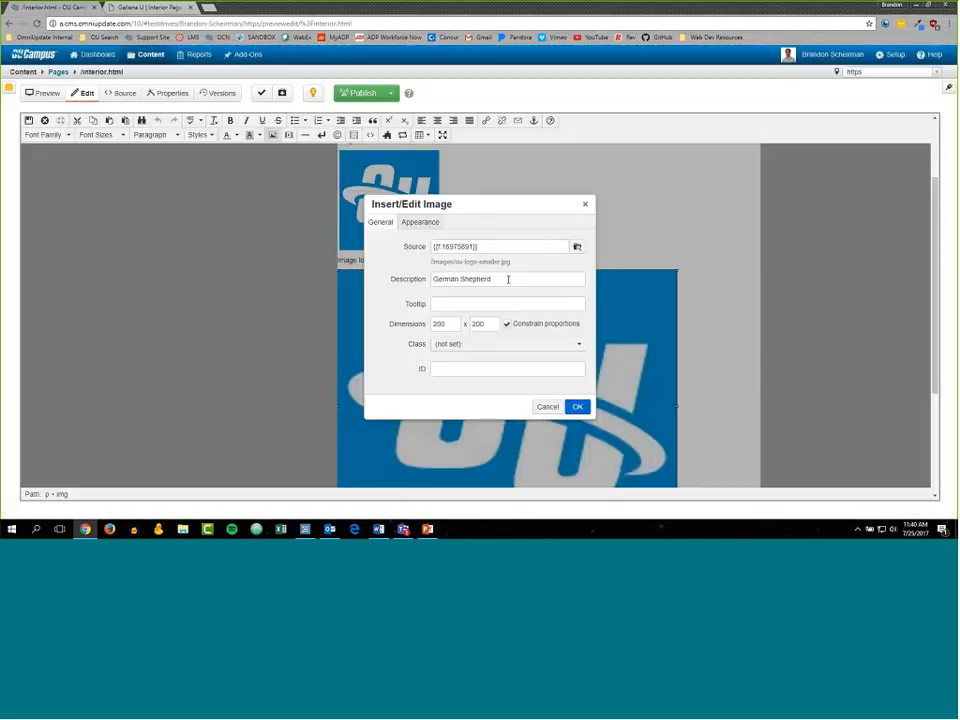
drag(508, 279, 430, 280)
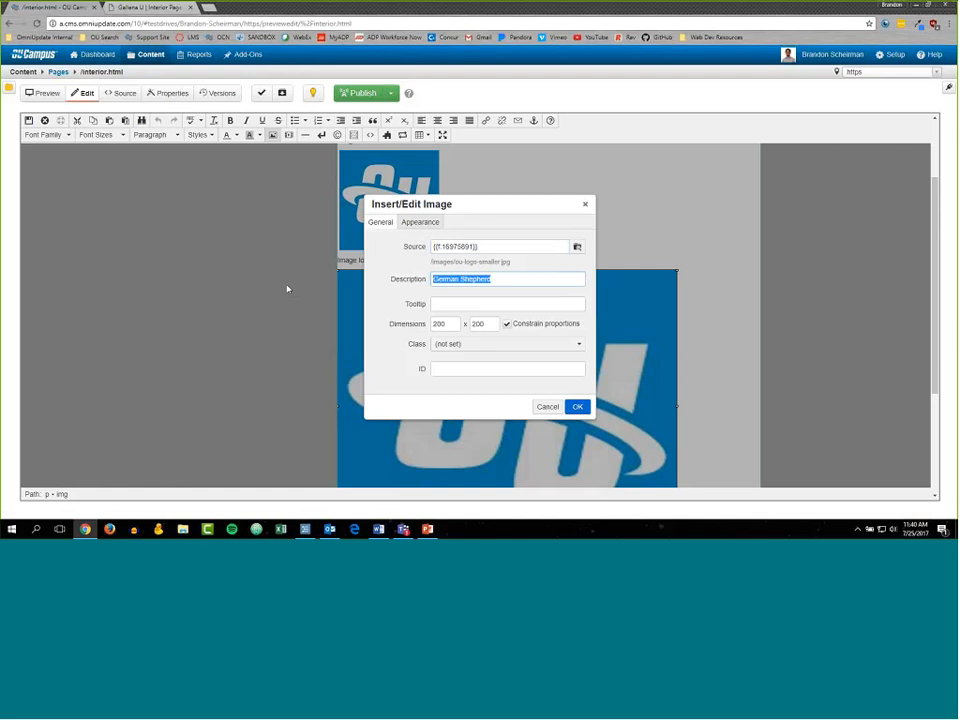
text(This logo is brough in via HTTPS)
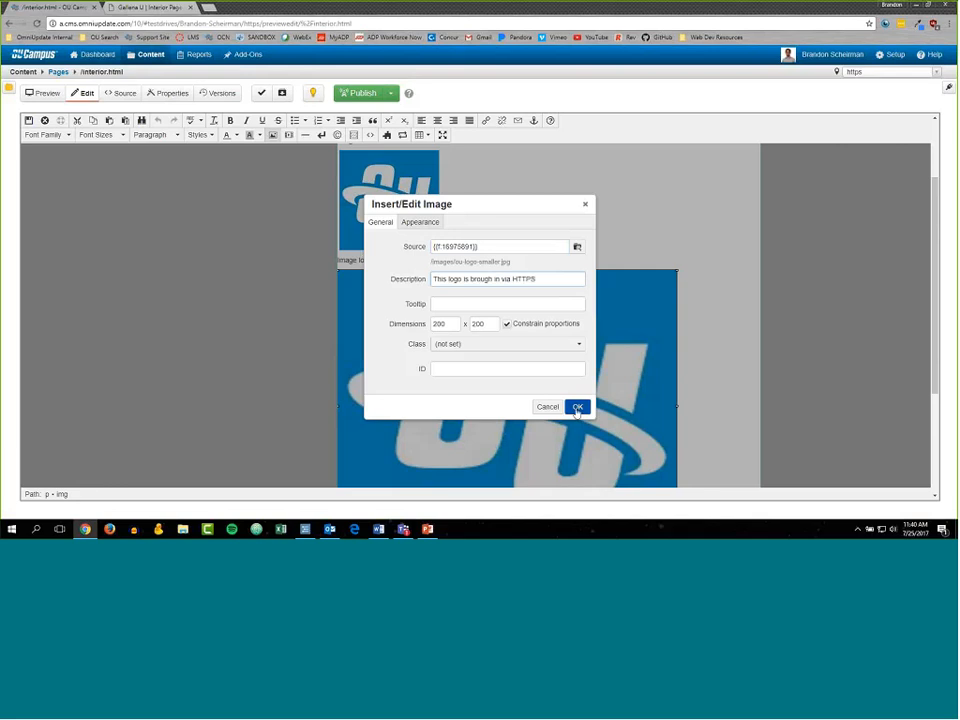
click(577, 407)
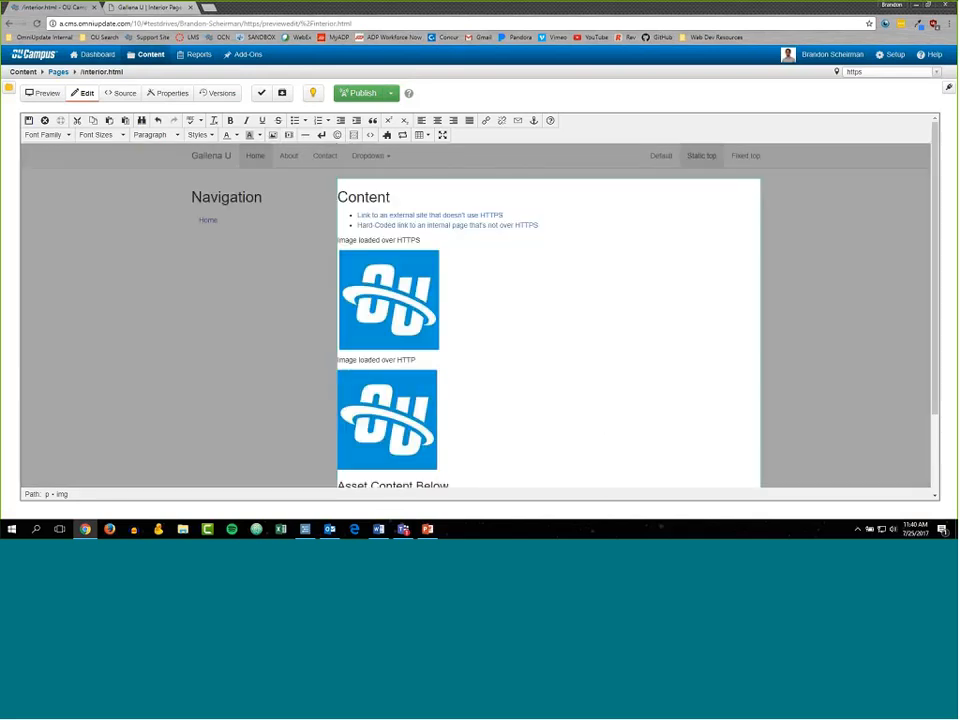
Save the edited content region and publish interior.html without running the final checks.
click(540, 385)
scroll(540, 385, down, 2)
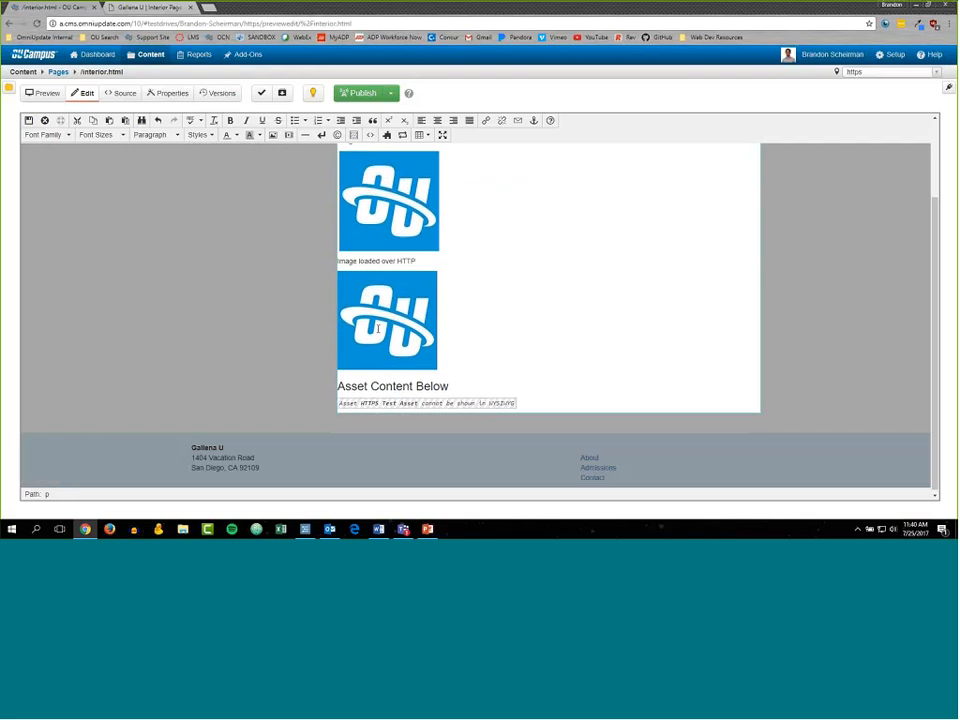
scroll(540, 385, up, 1)
click(28, 120)
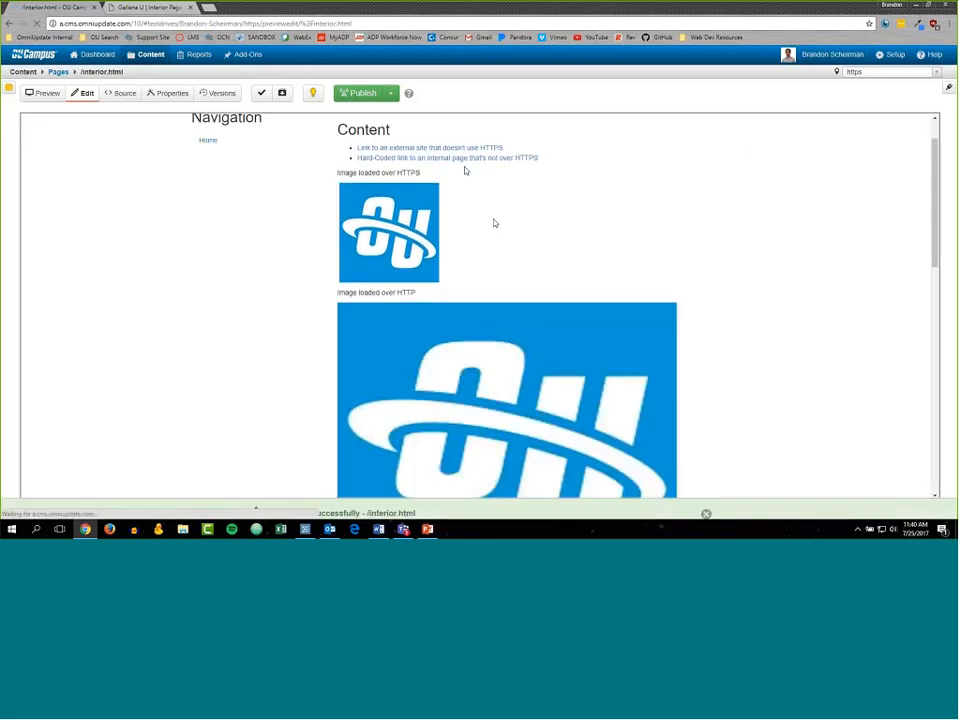
click(363, 92)
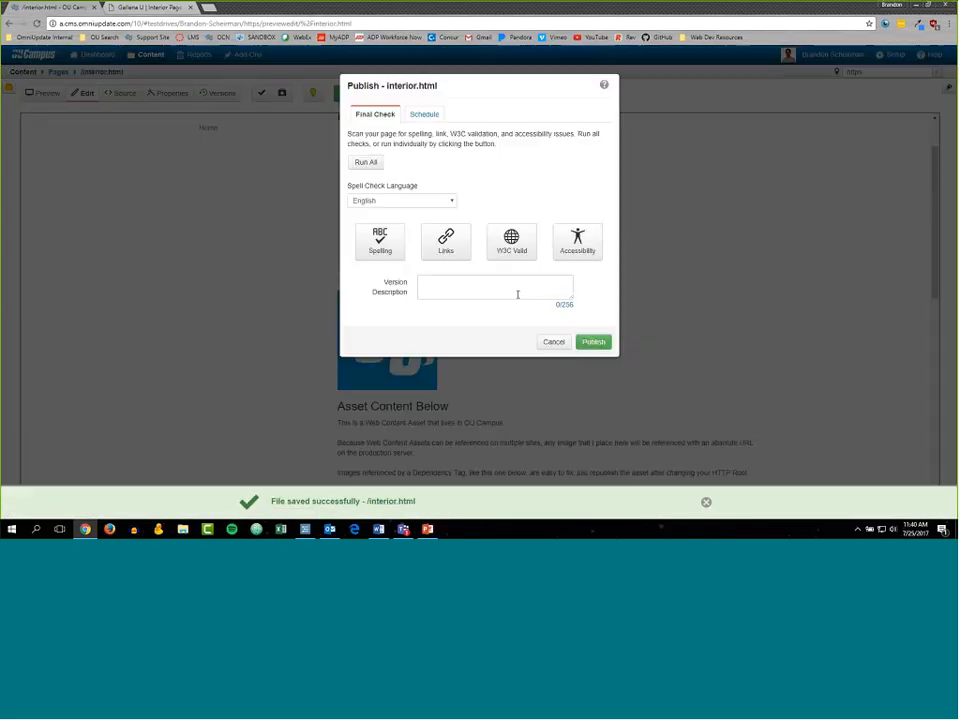
click(598, 343)
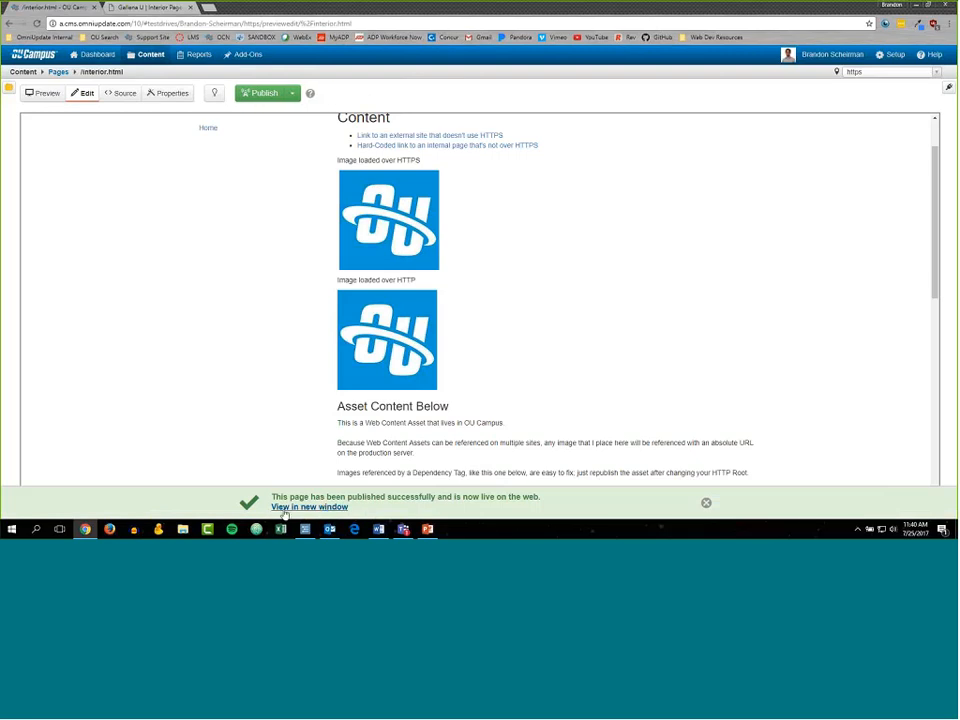
View the published interior page and inspect the HTML source of the logo under "Image loaded over HTTP".
click(318, 508)
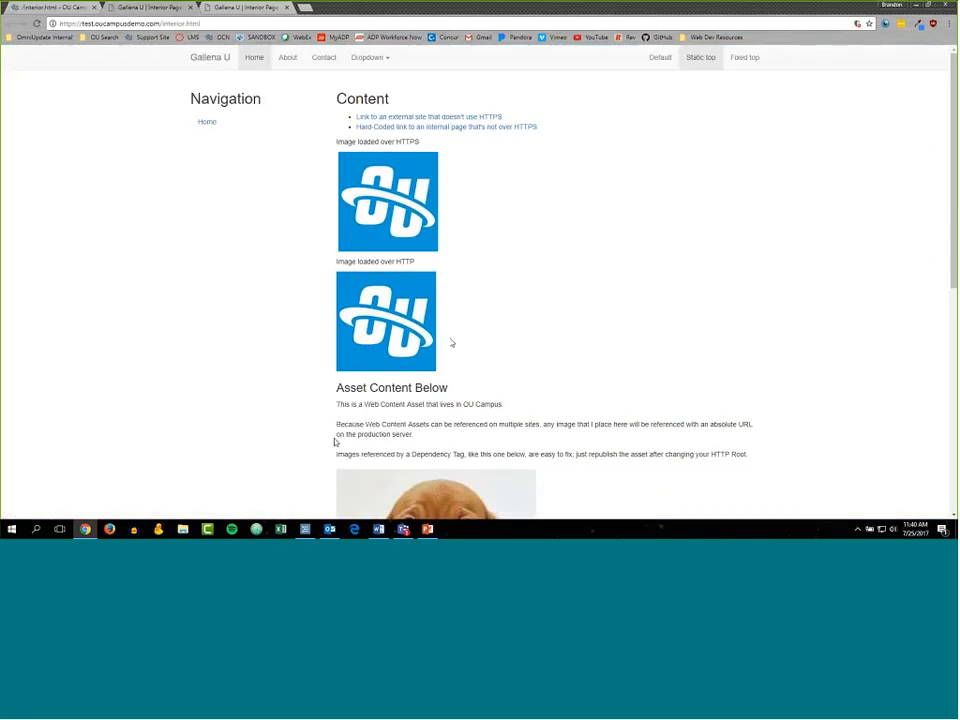
right_click(410, 331)
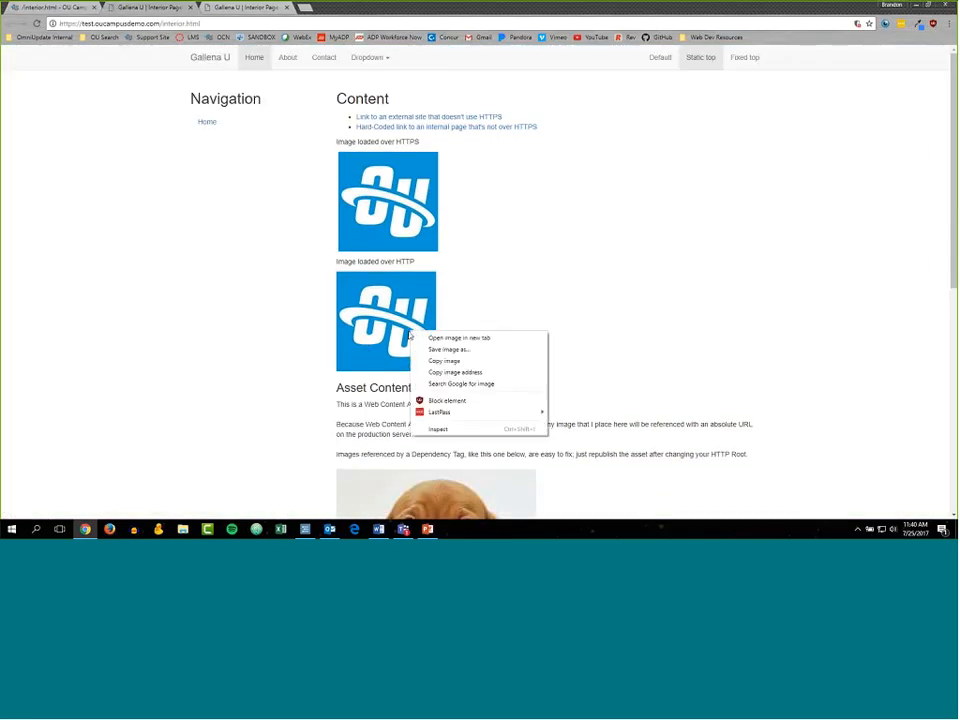
click(460, 431)
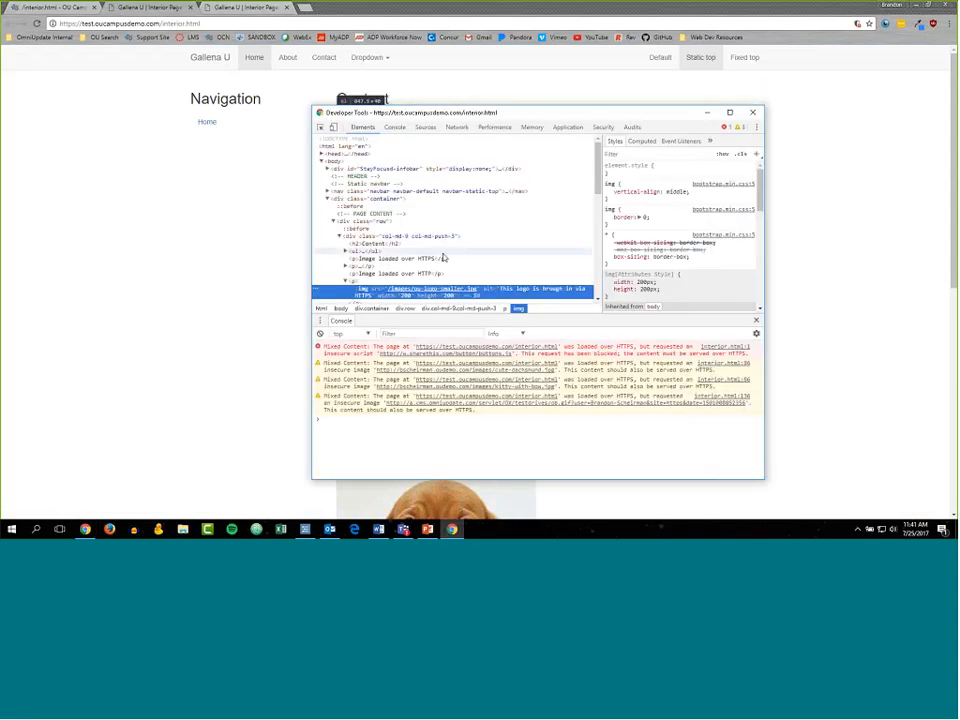
scroll(400, 220, down, 2)
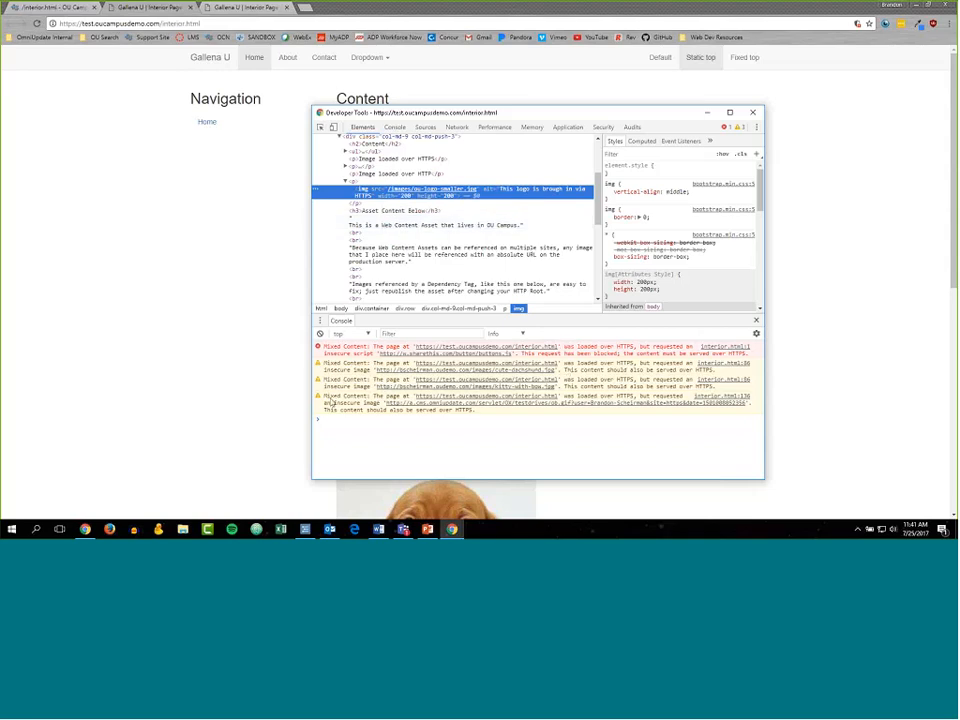
Examine the console's mixed content messages for the cute-dachshund.jpg image and the ShareThis buttons.js script.
click(390, 372)
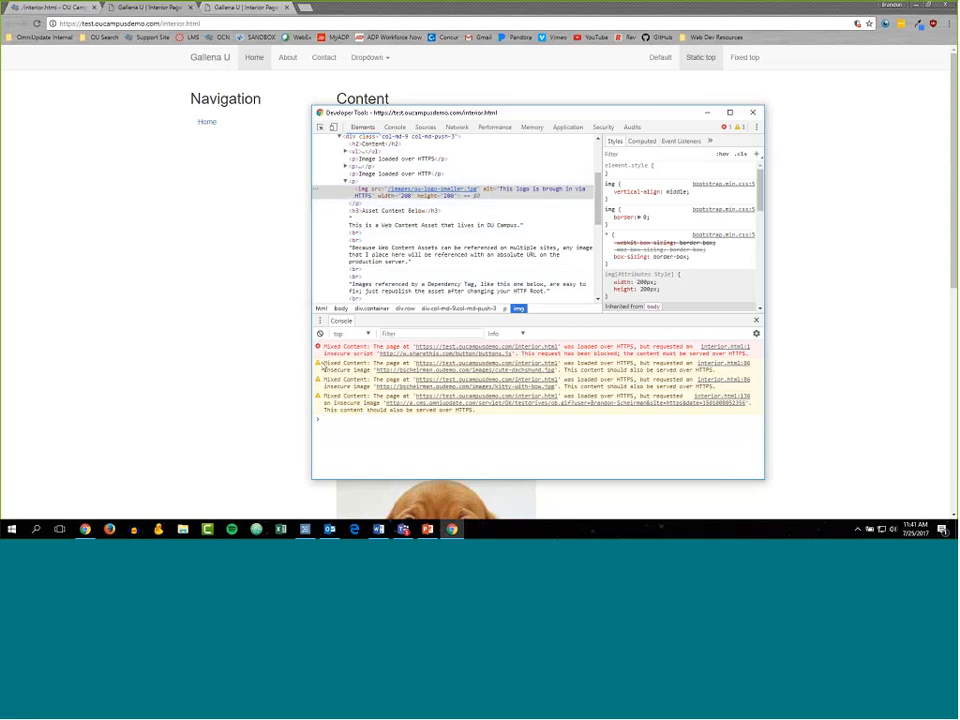
drag(324, 369, 745, 389)
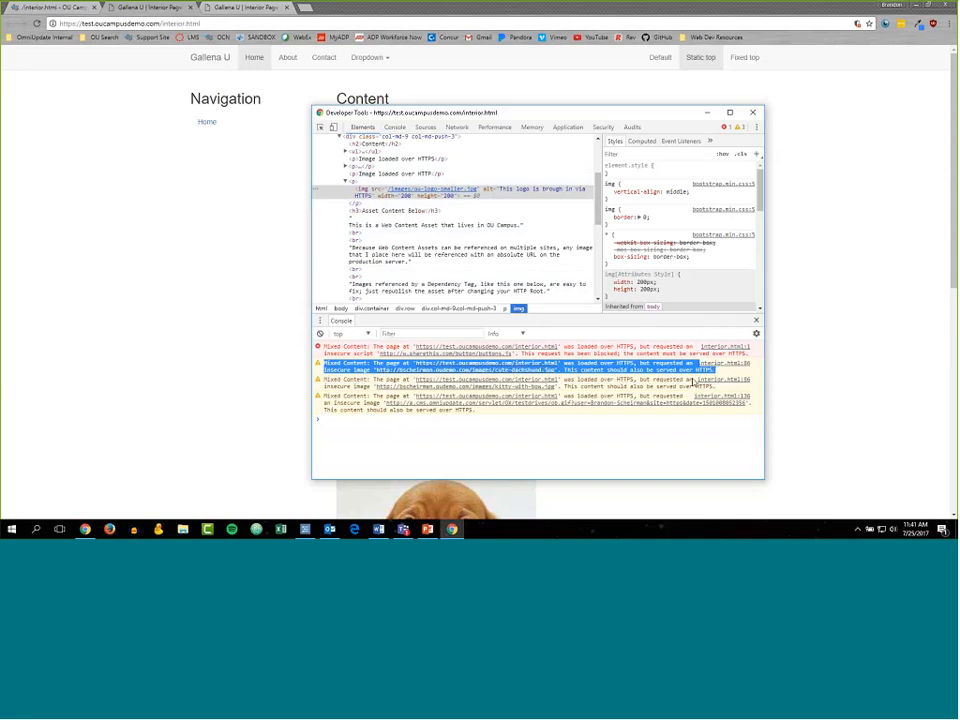
click(735, 376)
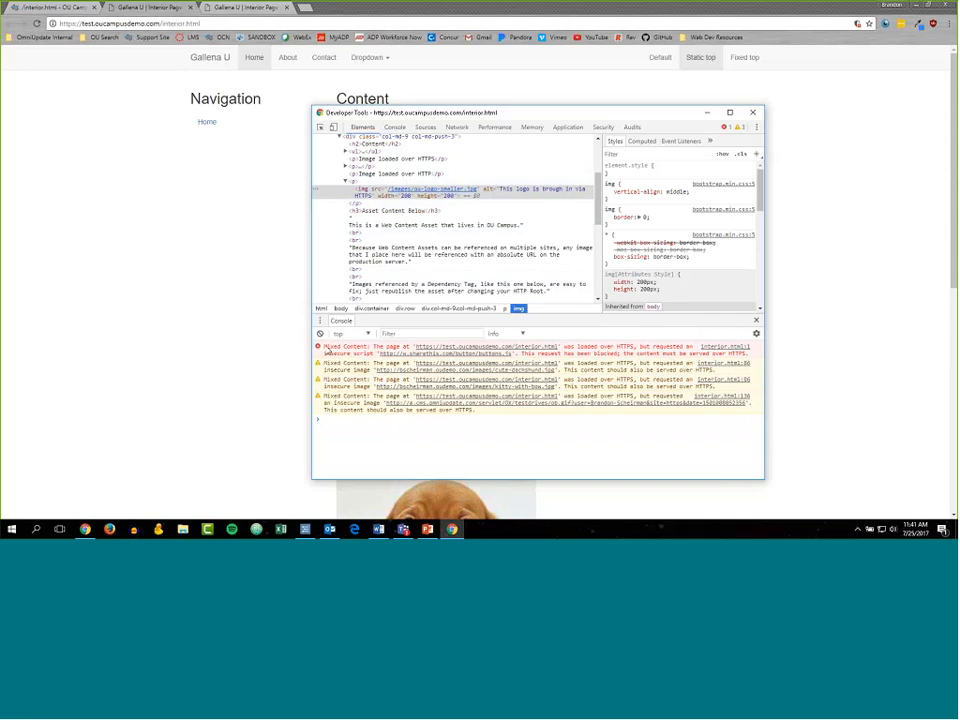
drag(323, 346, 755, 363)
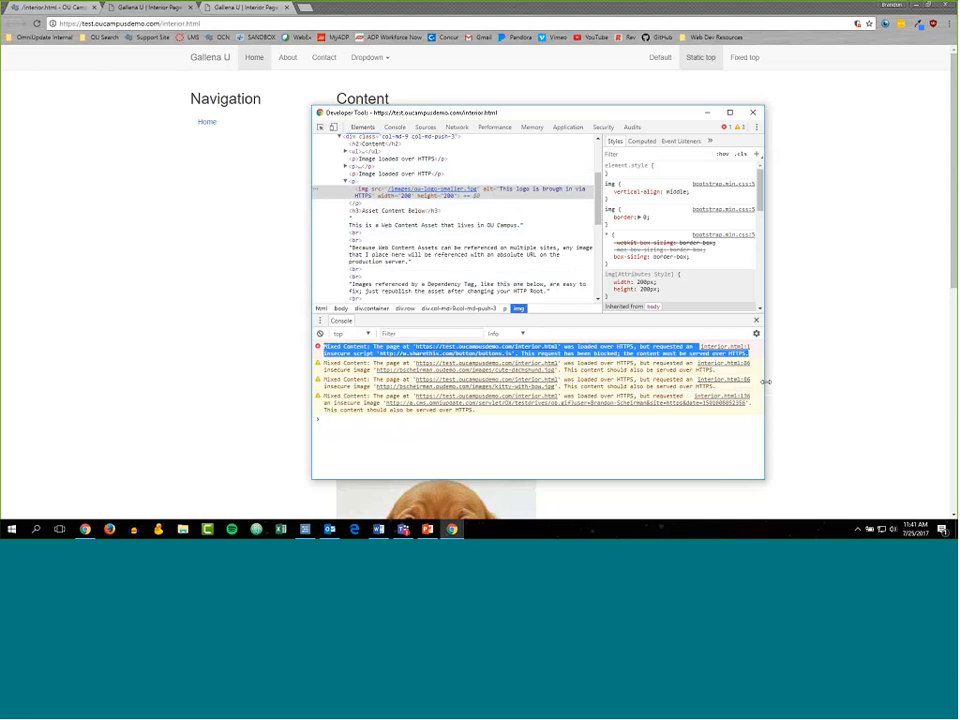
click(603, 369)
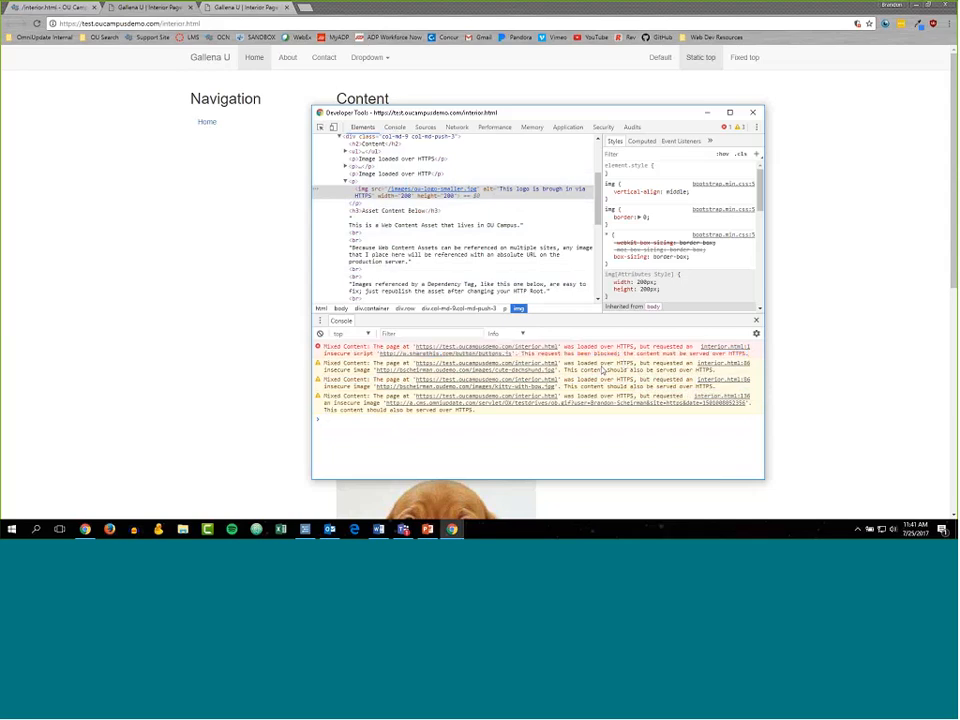
Close the developer tools, open the source of interior.html in OU Campus and locate the ShareThis buttons.js script reference in the head.
click(752, 112)
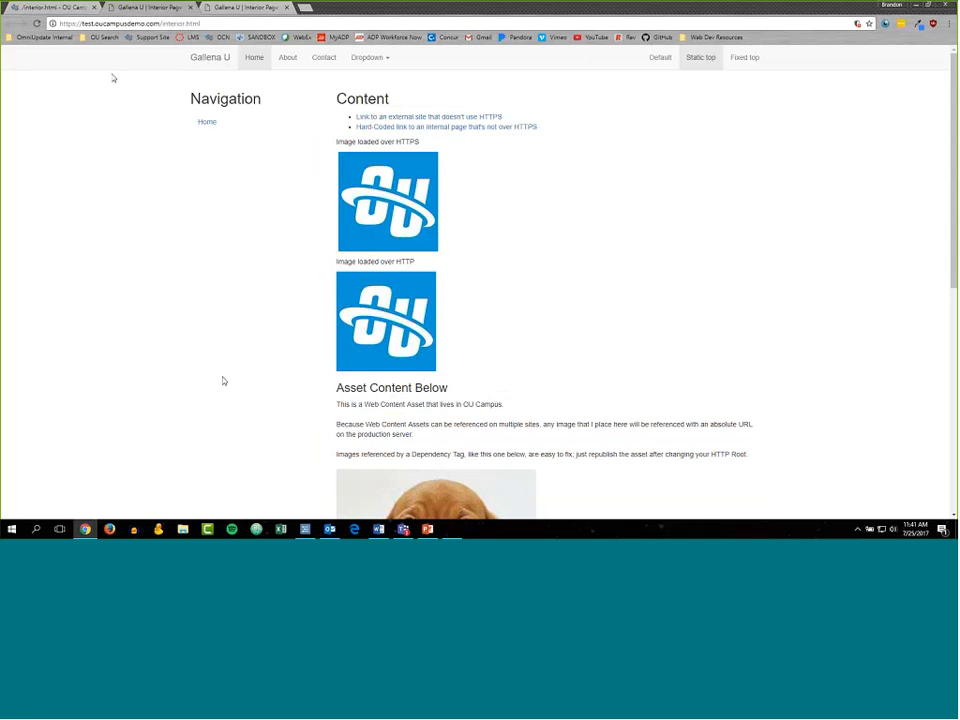
click(49, 9)
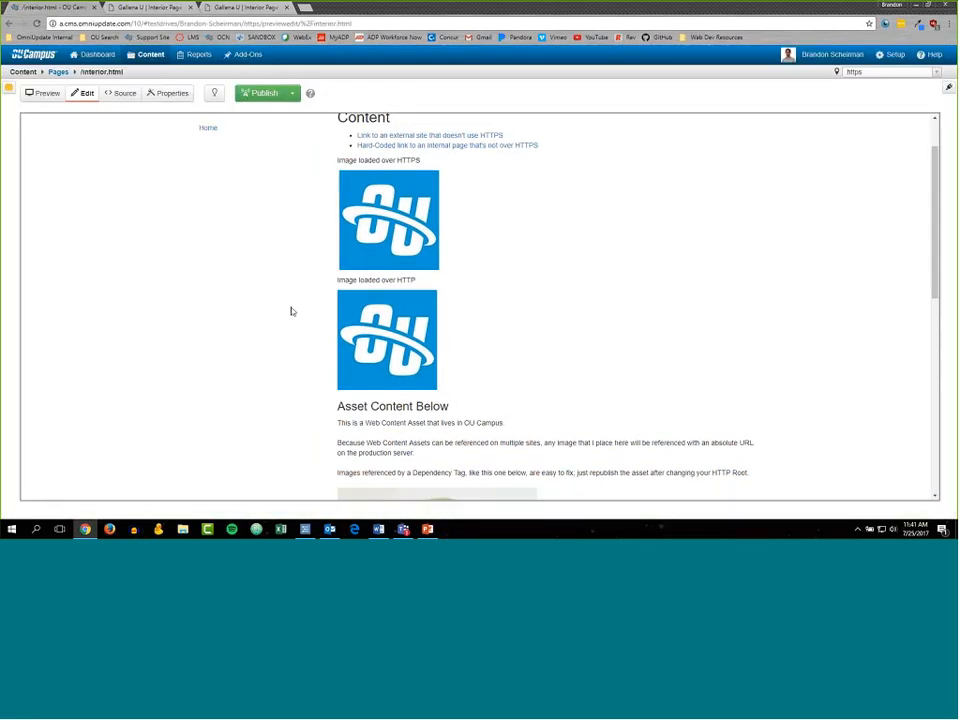
click(120, 93)
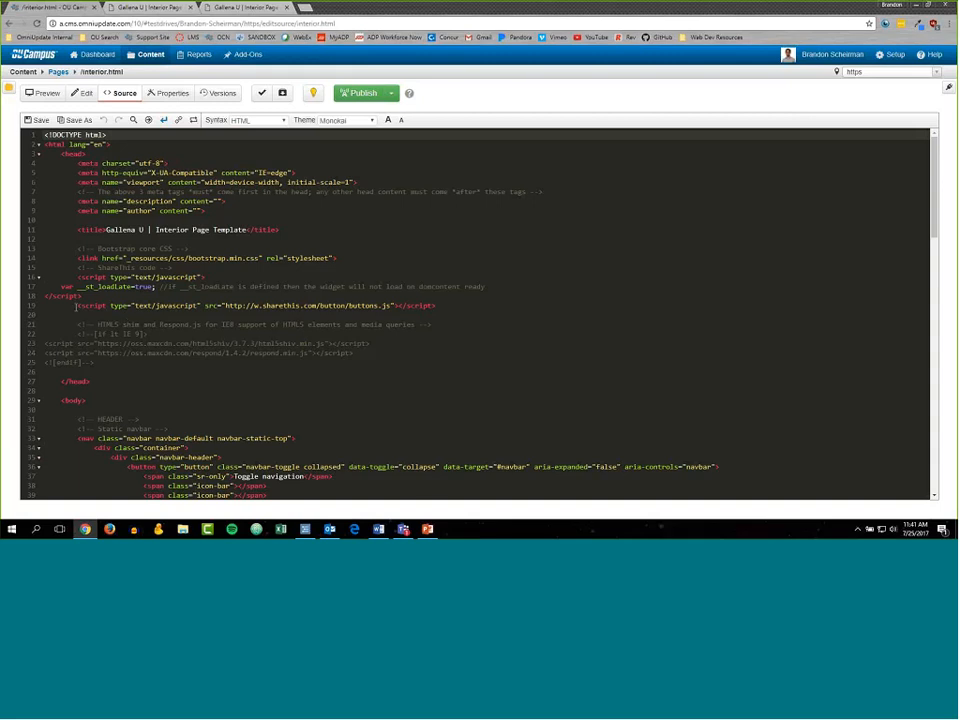
drag(78, 306, 430, 307)
click(456, 306)
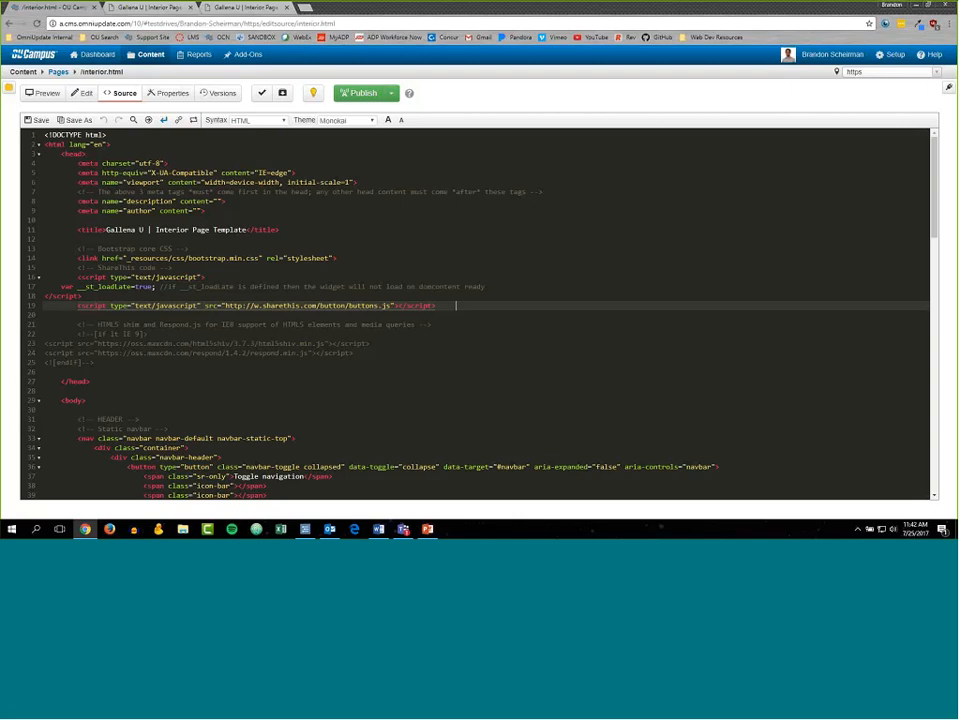
drag(225, 306, 395, 306)
click(320, 344)
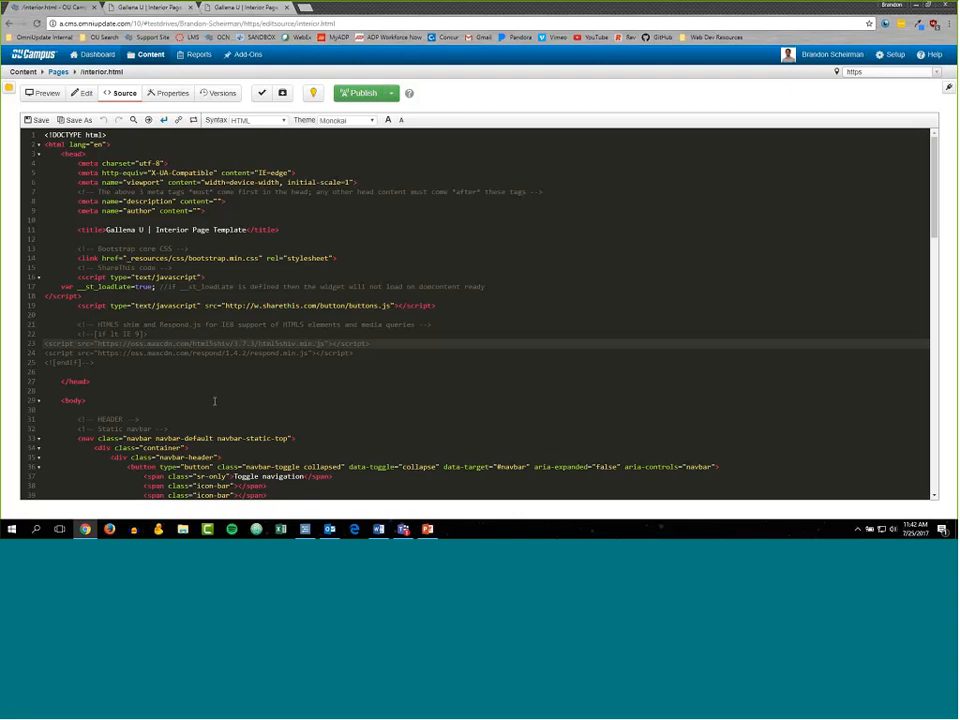
click(243, 306)
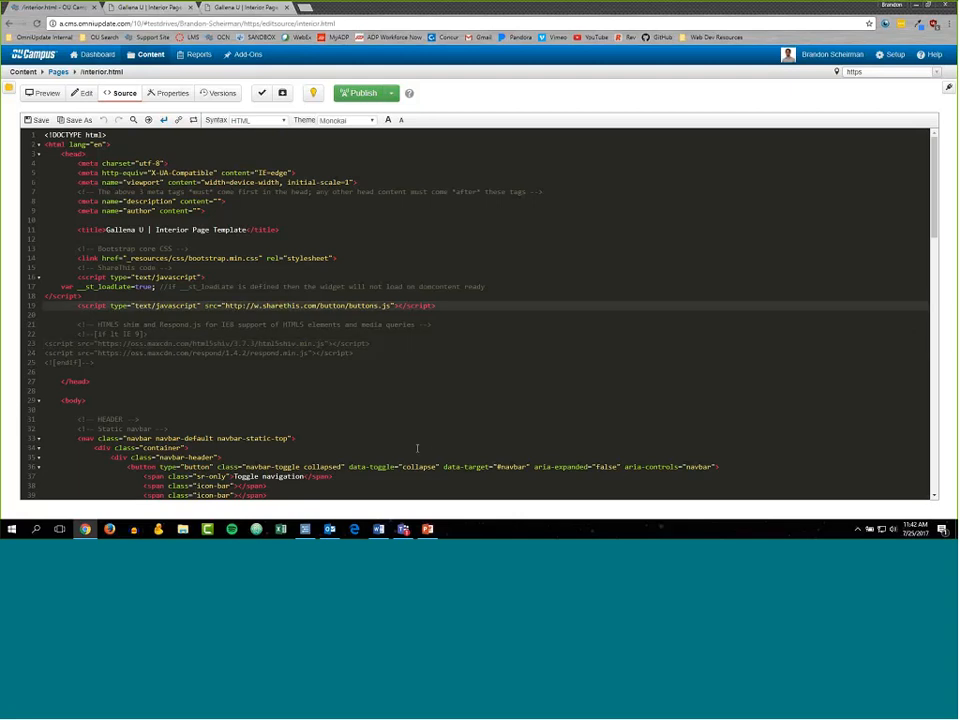
text(s)
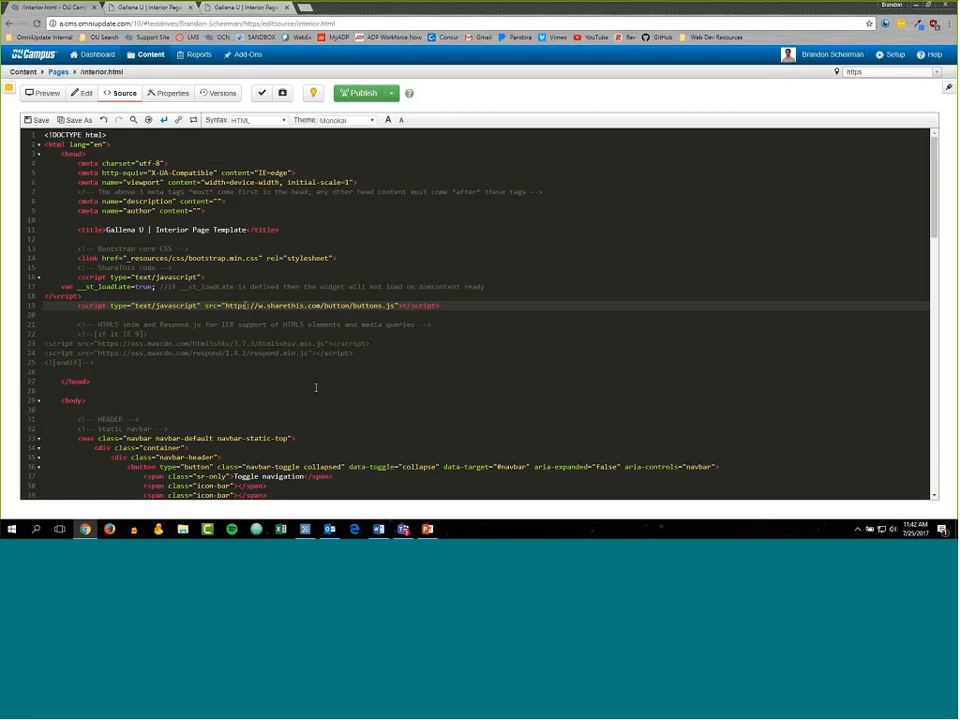
click(258, 344)
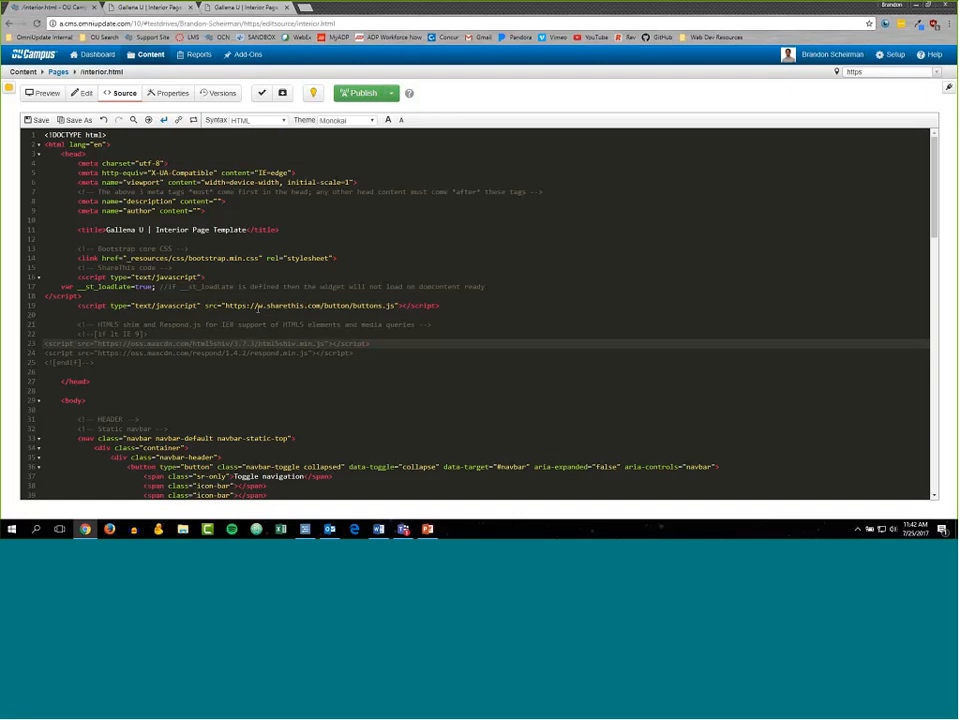
key(ctrl+s)
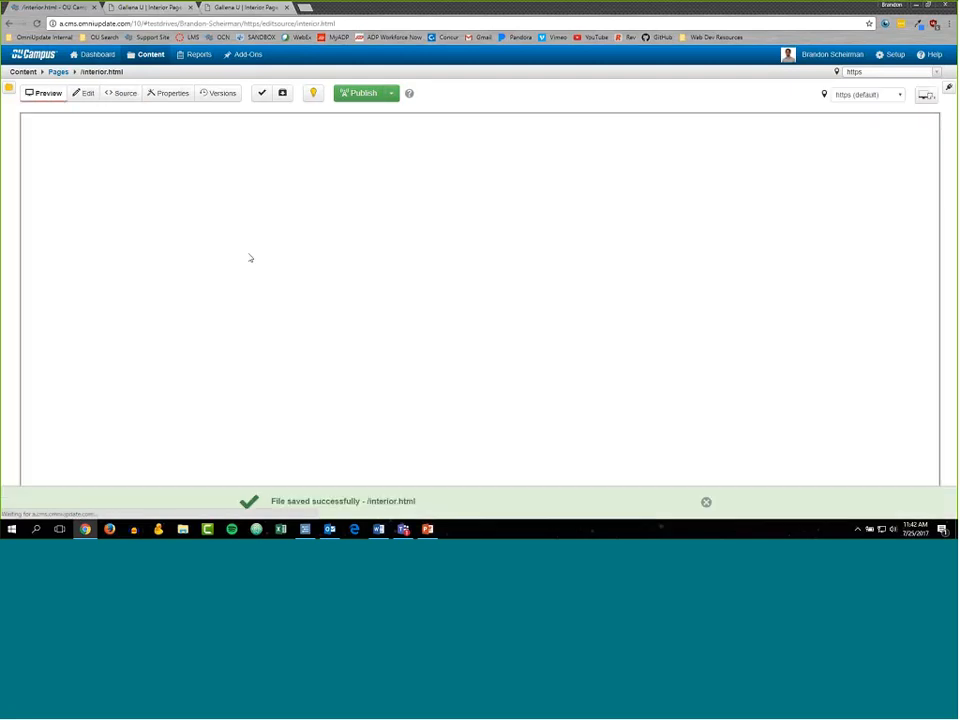
click(705, 503)
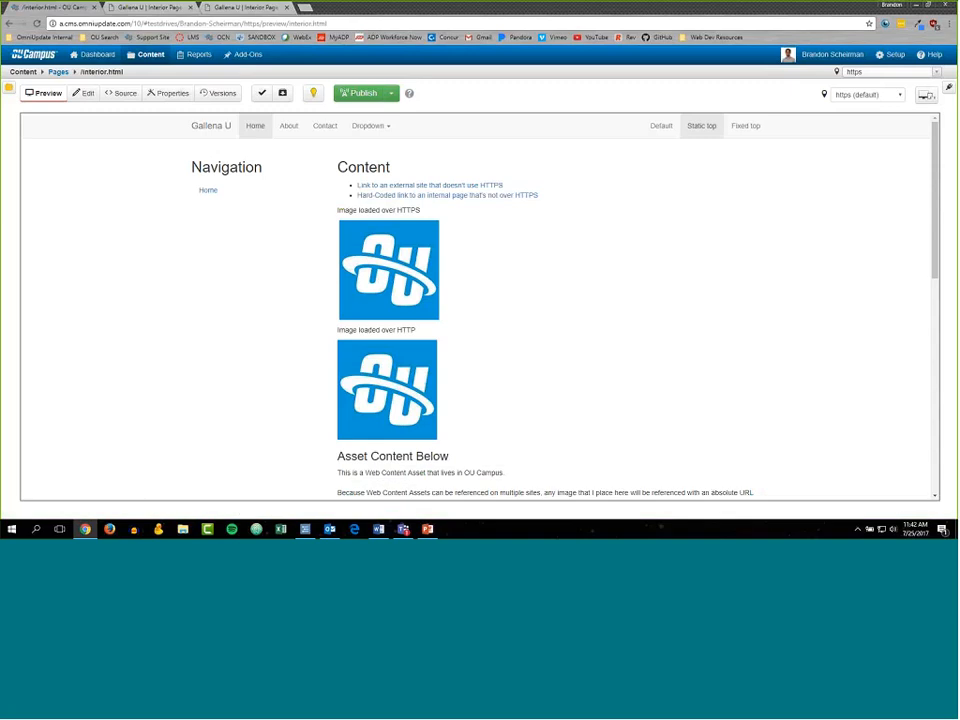
Check the preview of interior.html and publish the page.
scroll(607, 342, down, 6)
scroll(610, 348, up, 5)
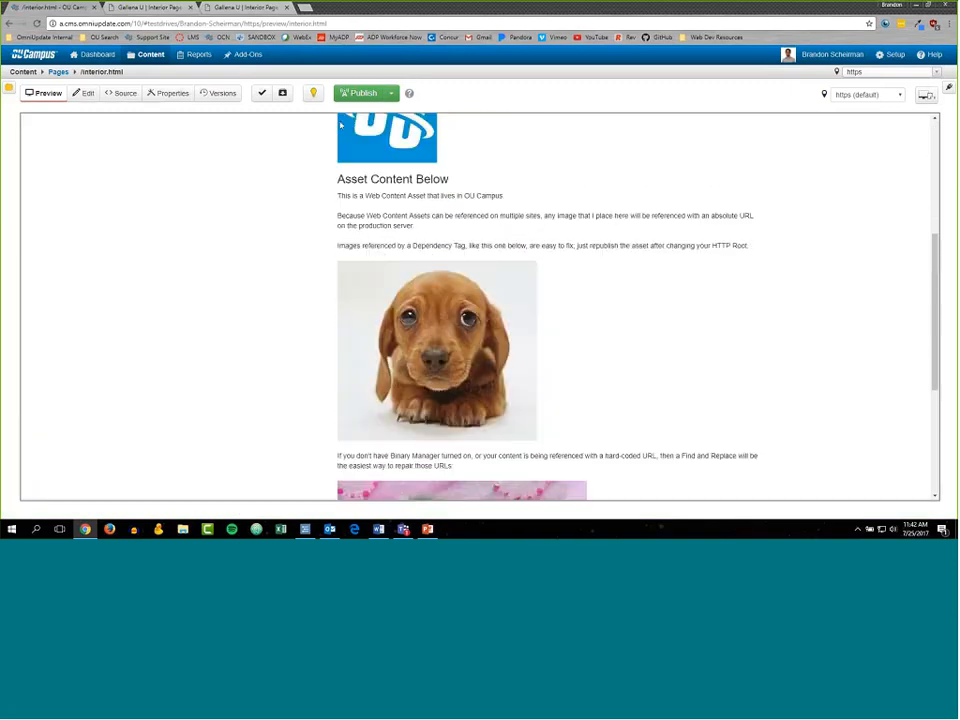
click(364, 93)
click(600, 346)
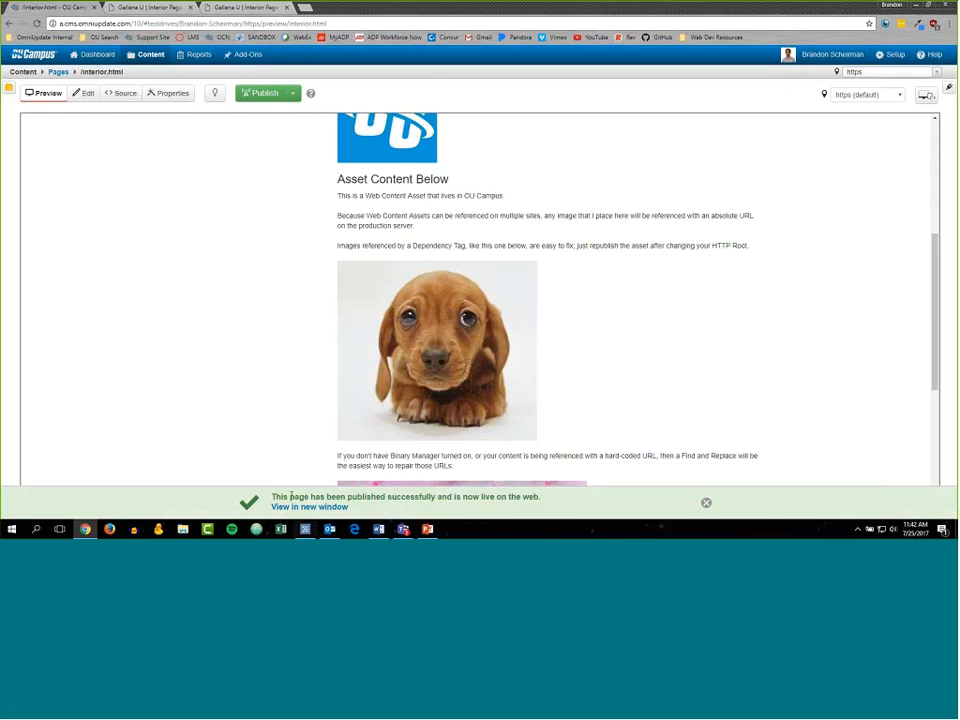
Open the published interior page in a new window and look over its dachshund and kitten images.
click(298, 507)
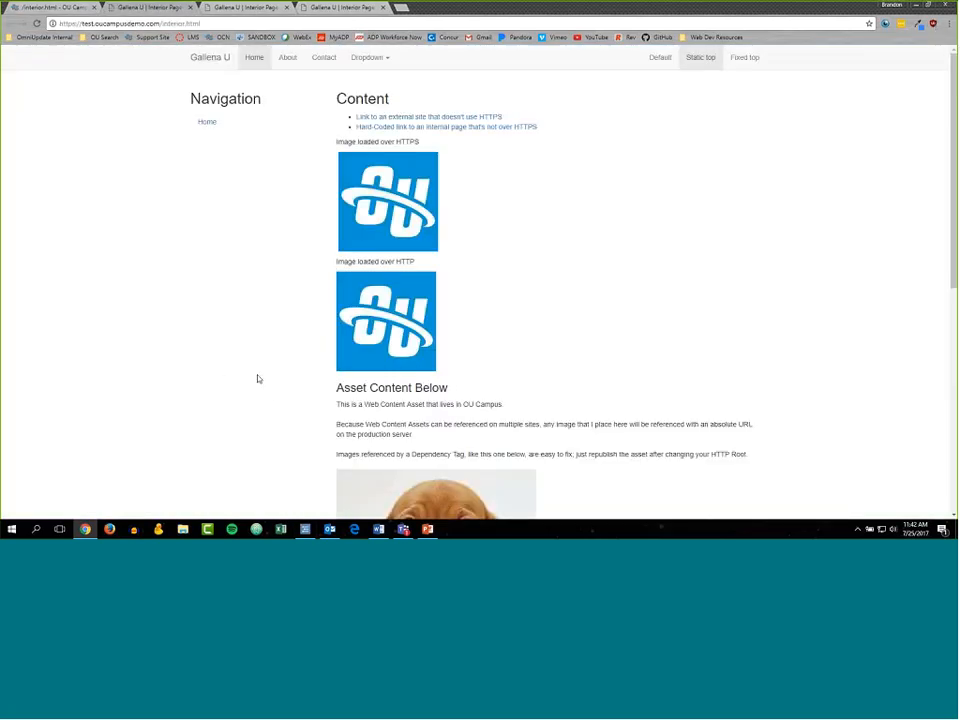
scroll(272, 328, down, 3)
scroll(275, 327, down, 3)
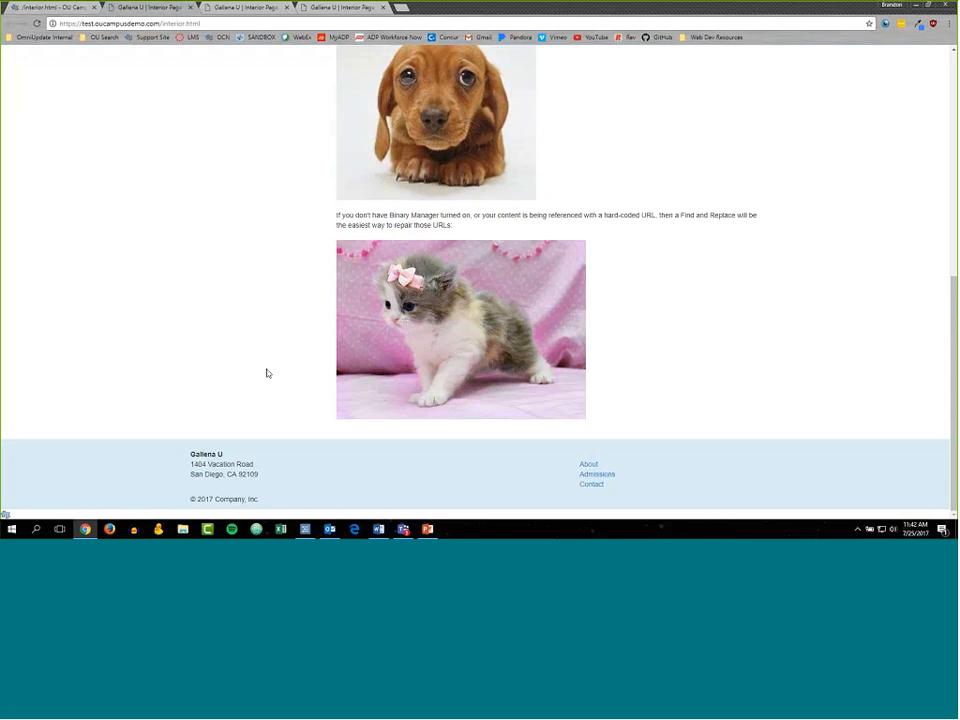
scroll(283, 369, up, 1)
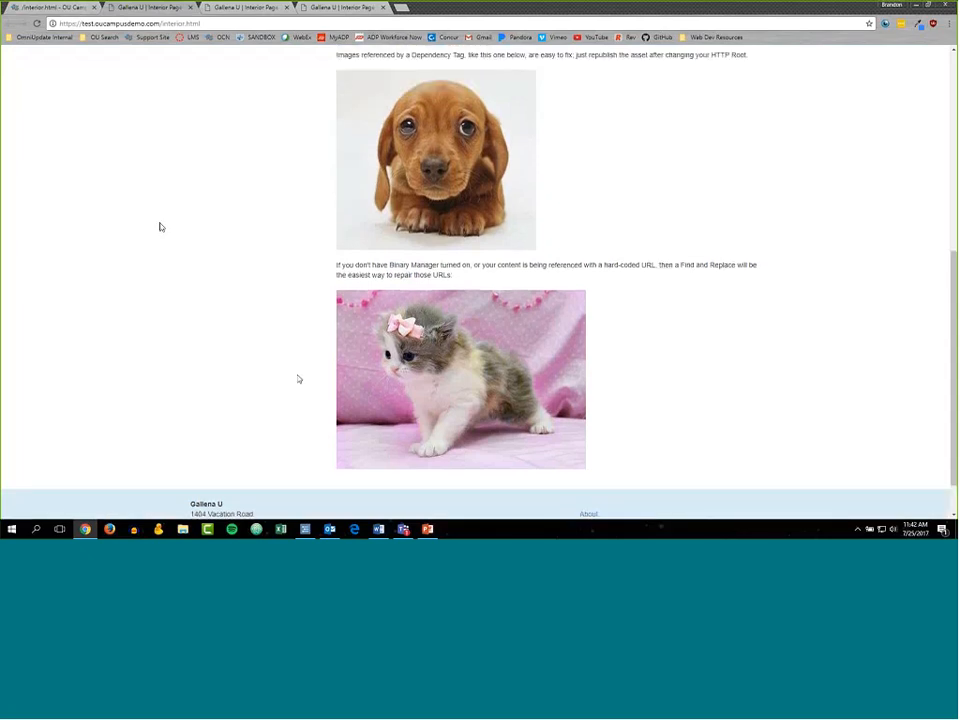
scroll(393, 491, down, 1)
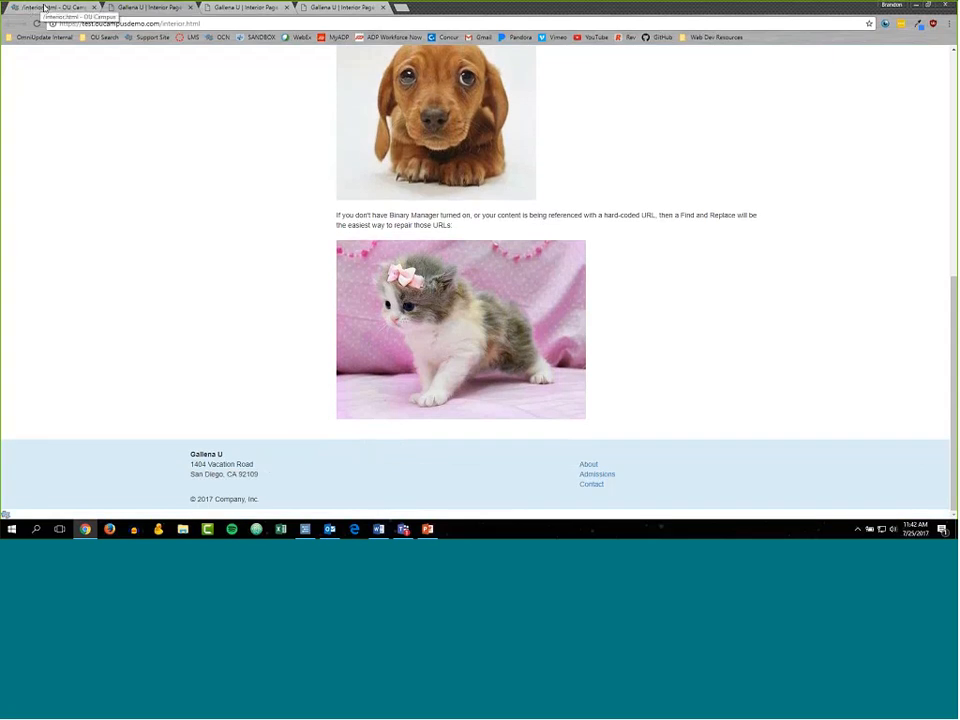
Open the ShareThis website in a new browser tab and look through its home page for the share buttons offering.
click(402, 9)
text(sharethis)
key(Return)
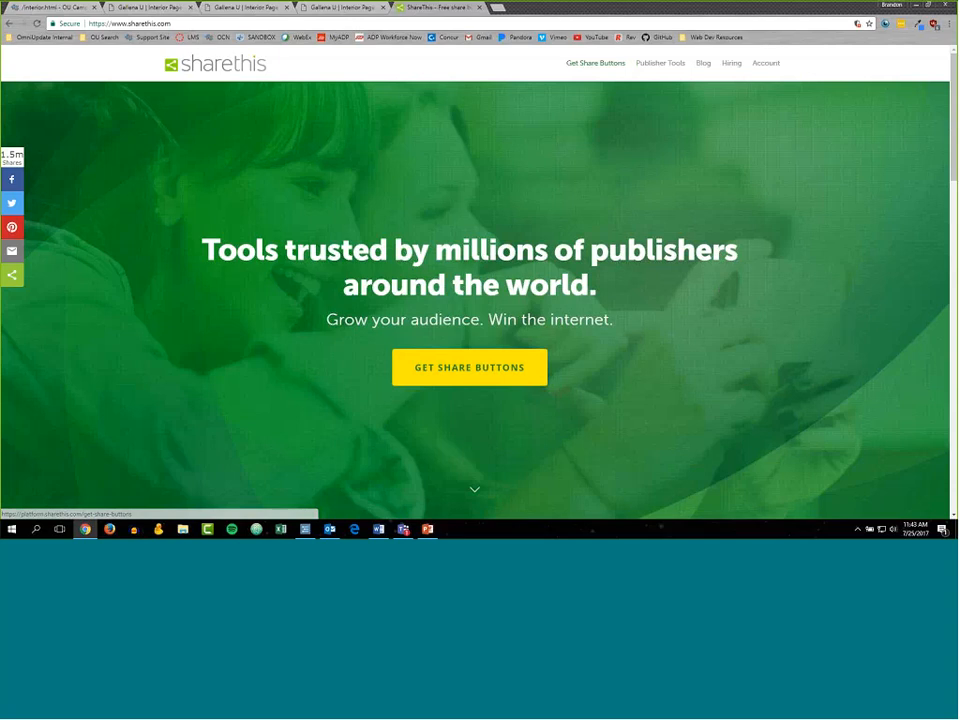
scroll(460, 326, down, 1)
scroll(462, 322, down, 2)
scroll(467, 315, up, 3)
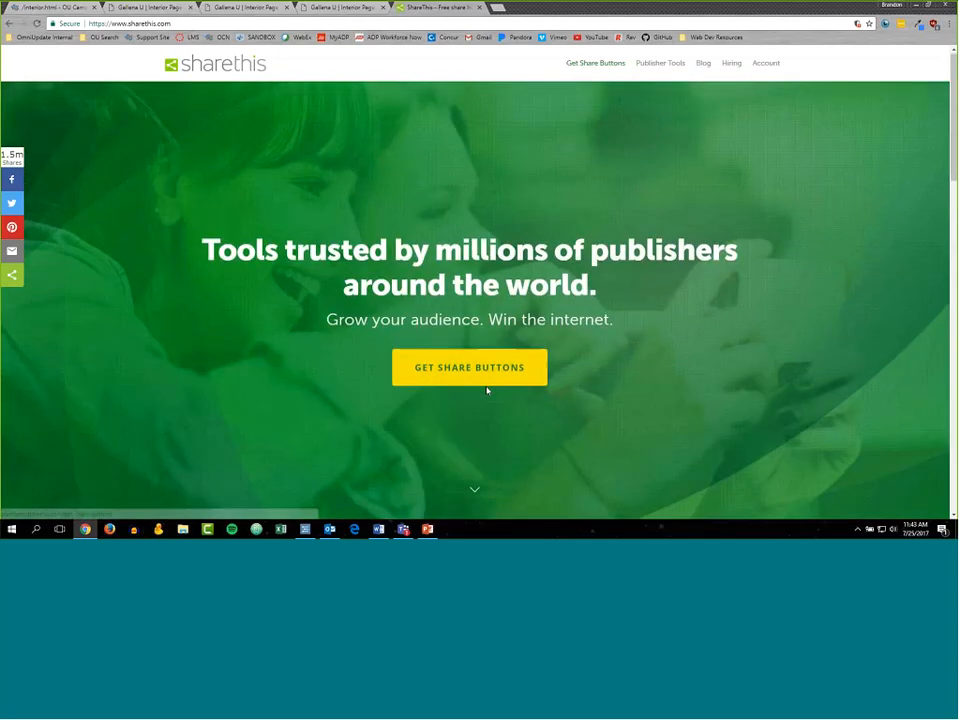
scroll(484, 376, down, 5)
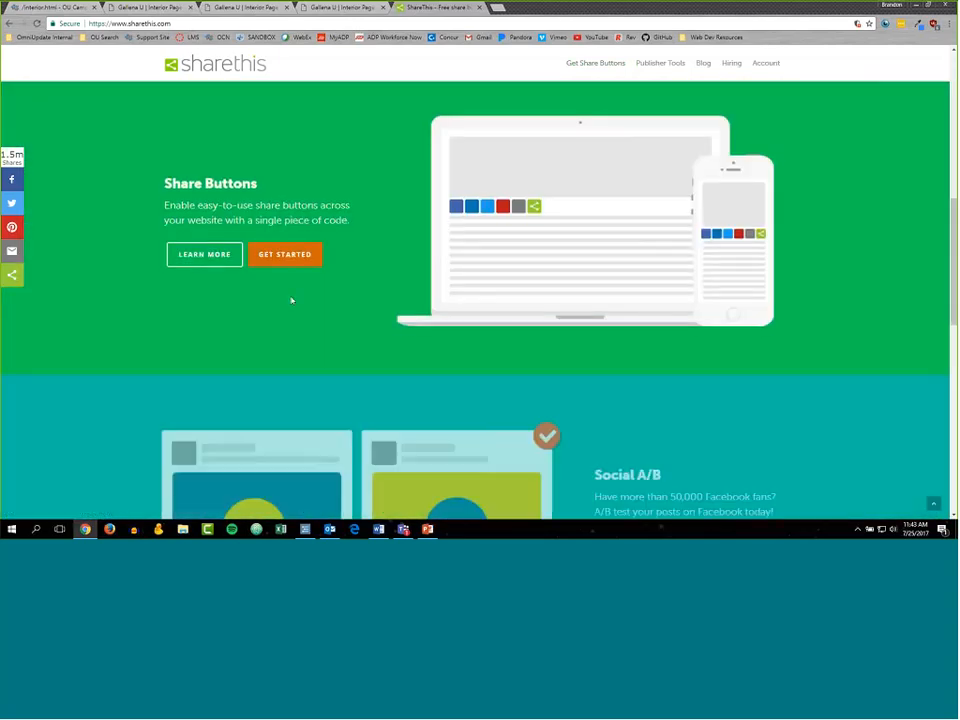
scroll(283, 298, down, 3)
Open the ShareThis account information page and read the Share Buttons guidance for existing accounts.
click(765, 64)
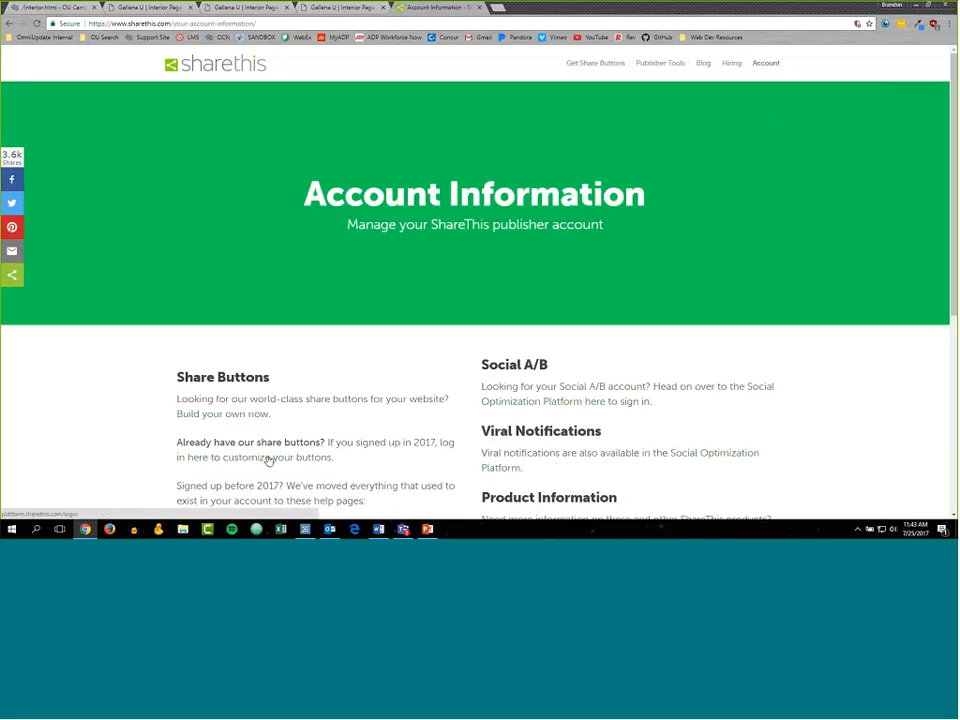
scroll(325, 465, down, 2)
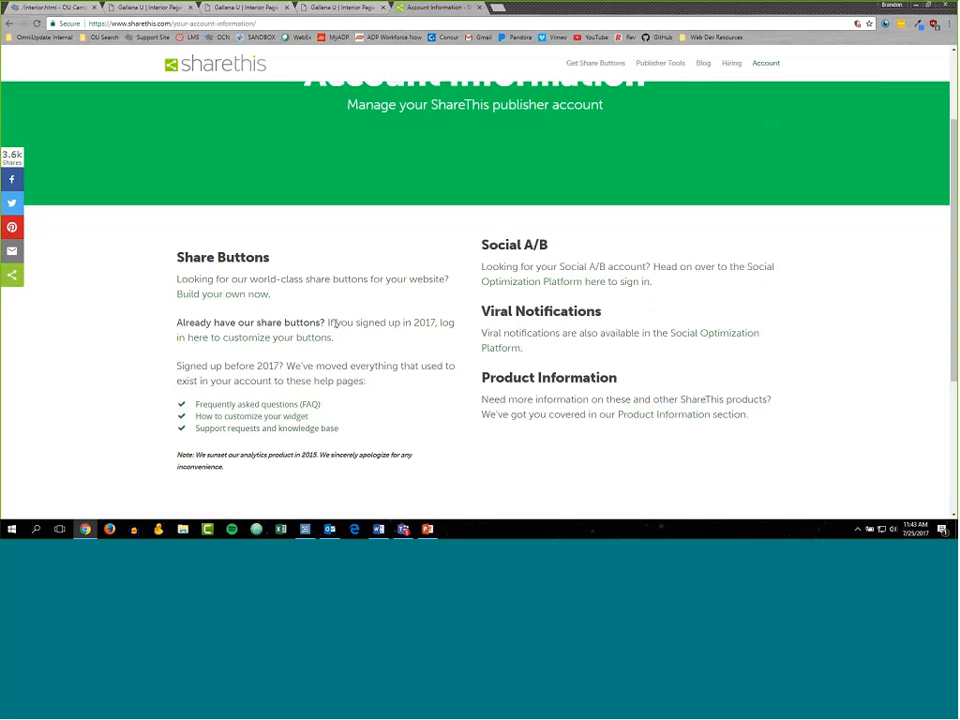
drag(327, 322, 438, 322)
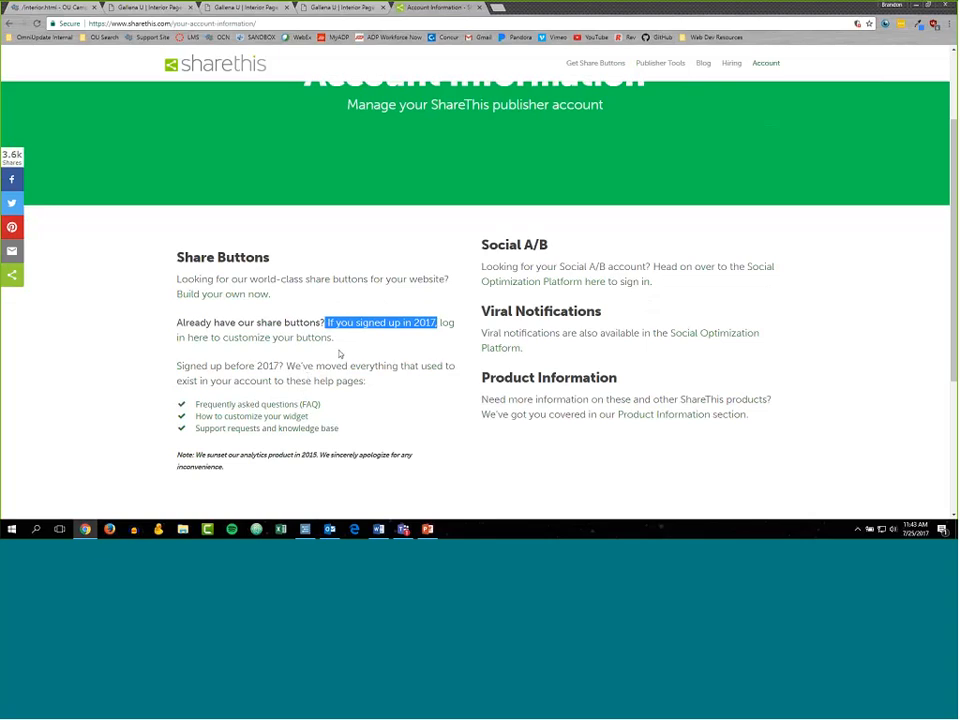
click(233, 305)
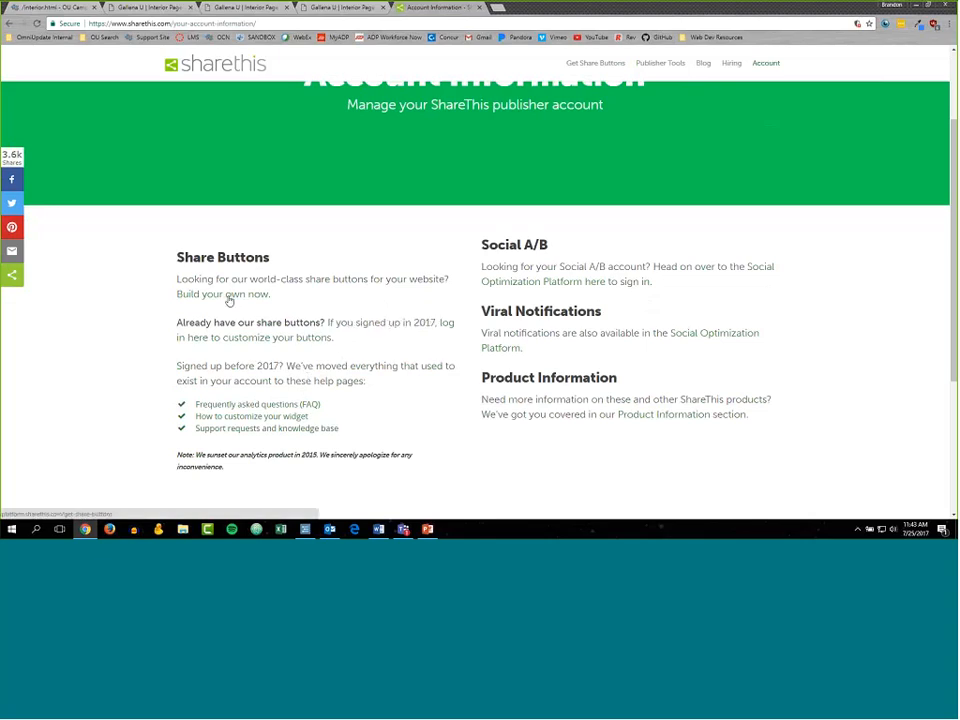
scroll(445, 374, down, 3)
scroll(430, 385, up, 3)
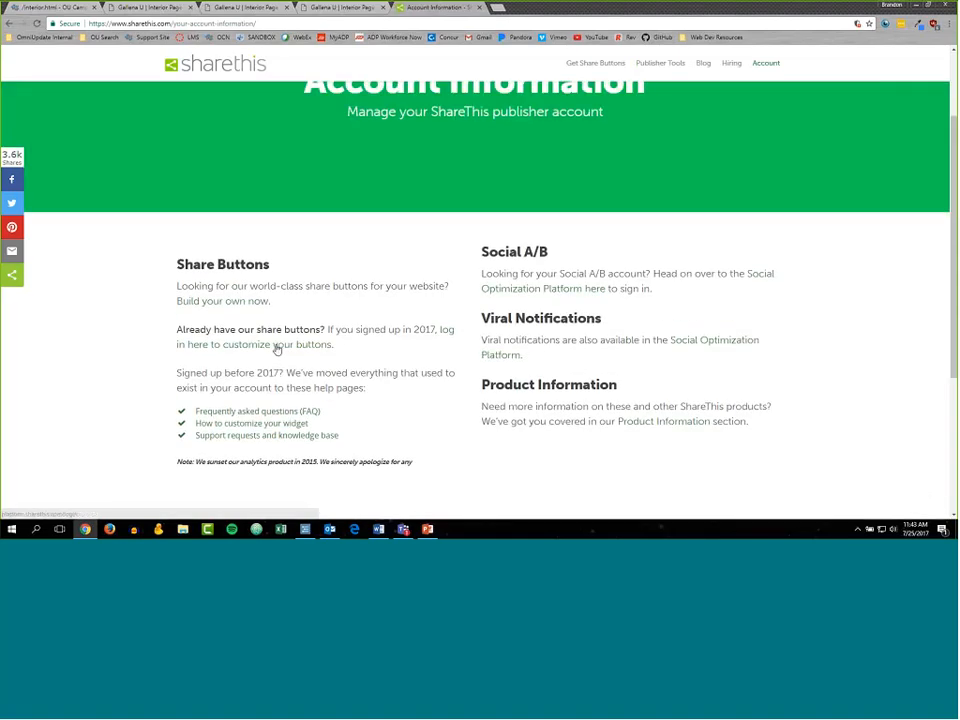
scroll(761, 60, up, 2)
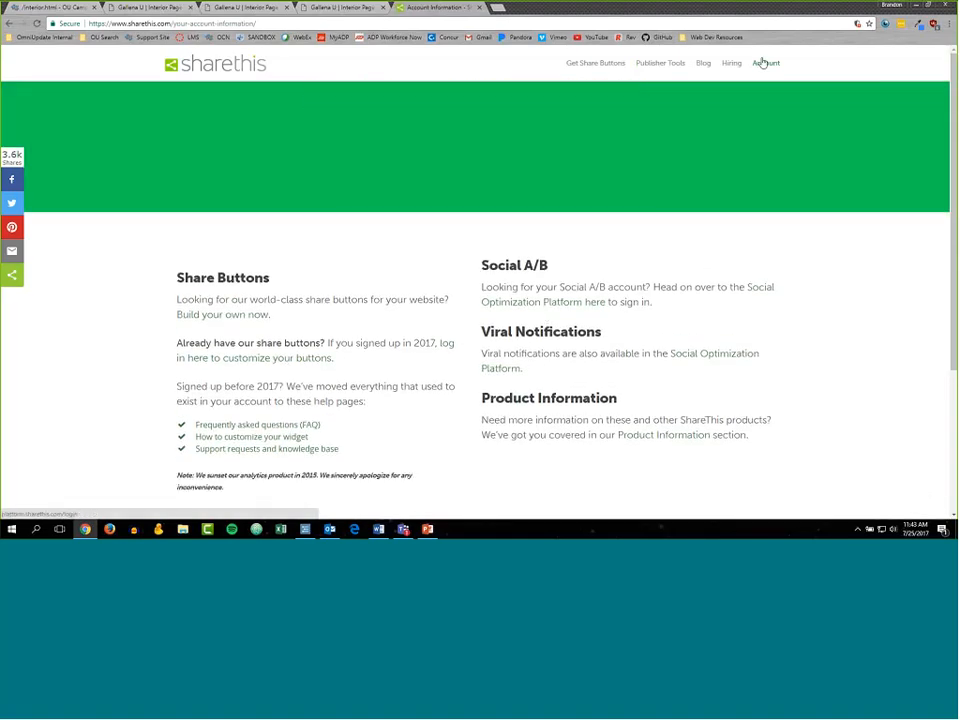
scroll(738, 68, down, 2)
scroll(700, 70, up, 2)
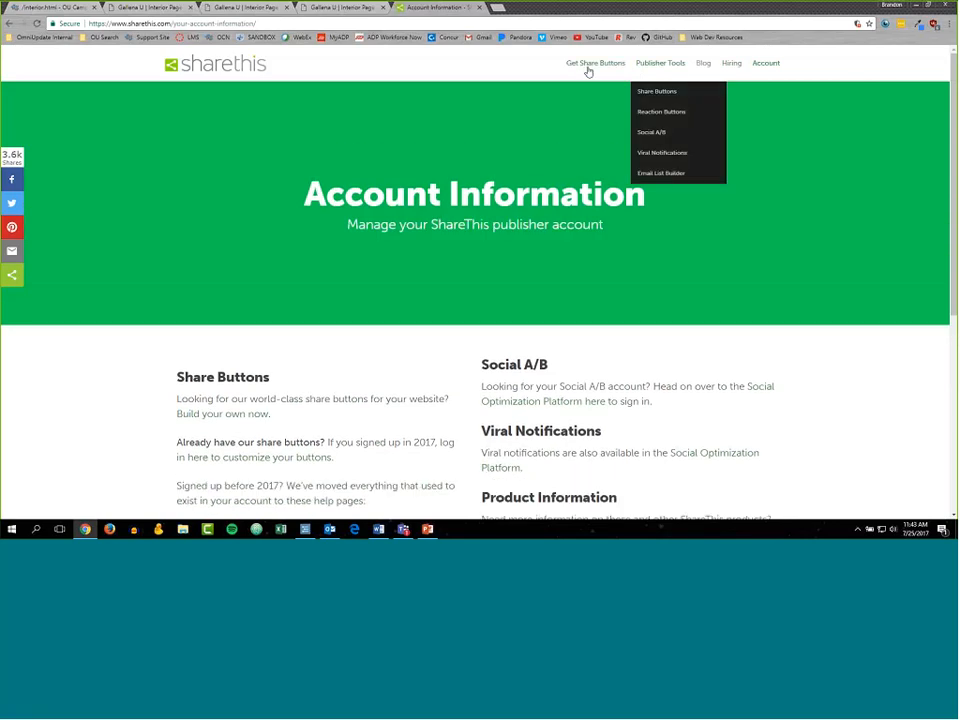
View the Share Buttons product page, search Google for "sharethis buttons" and open the ShareThis share buttons site from the results.
click(666, 93)
key(ctrl+l)
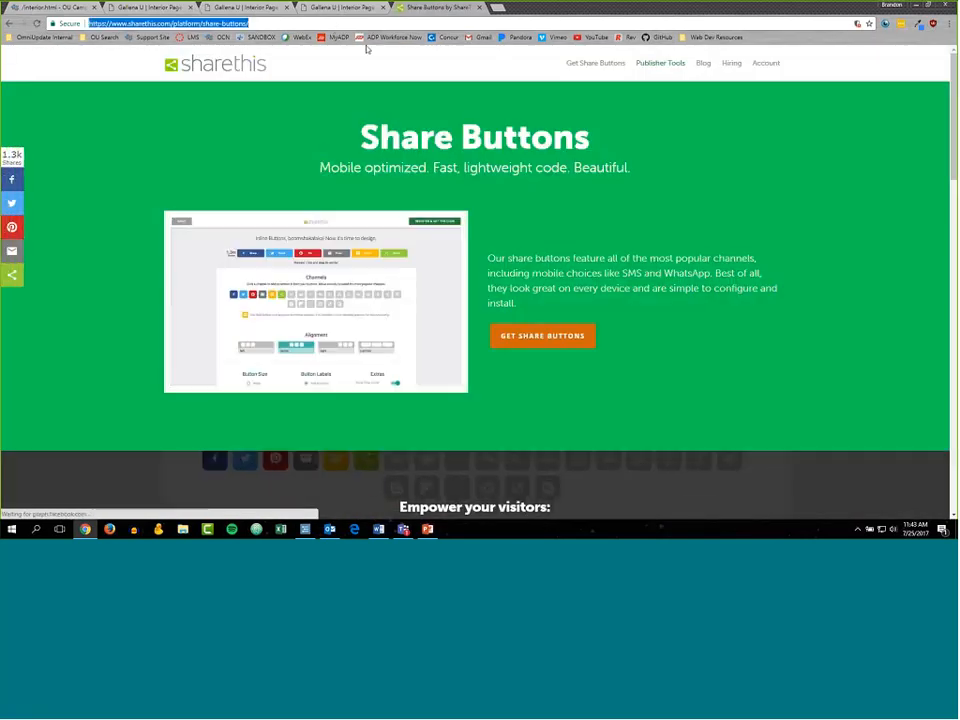
text(sharethis )
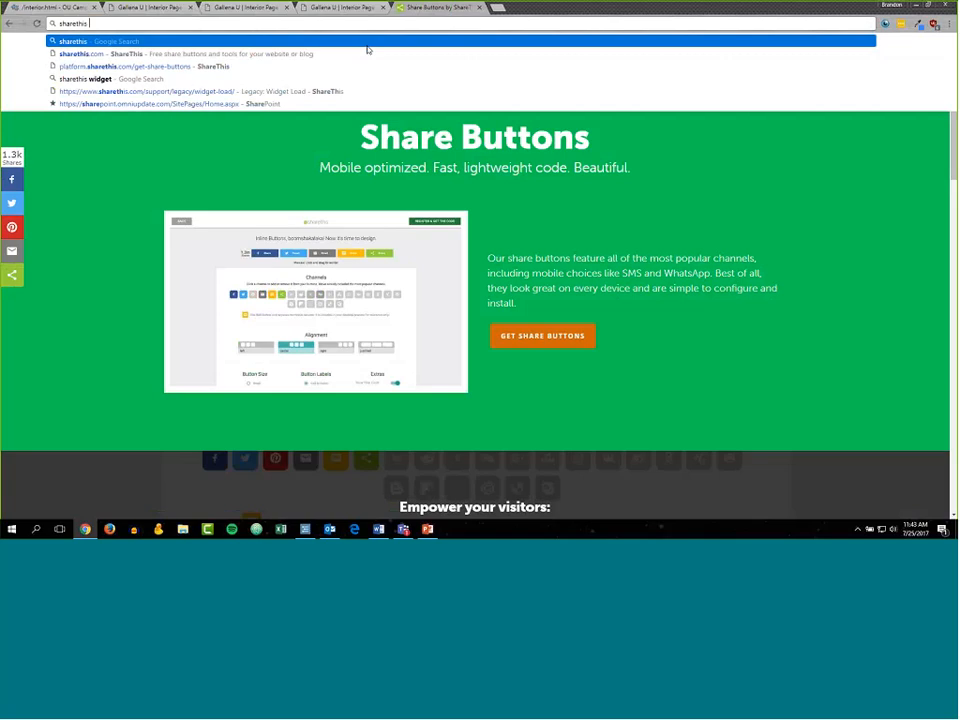
text(buttons)
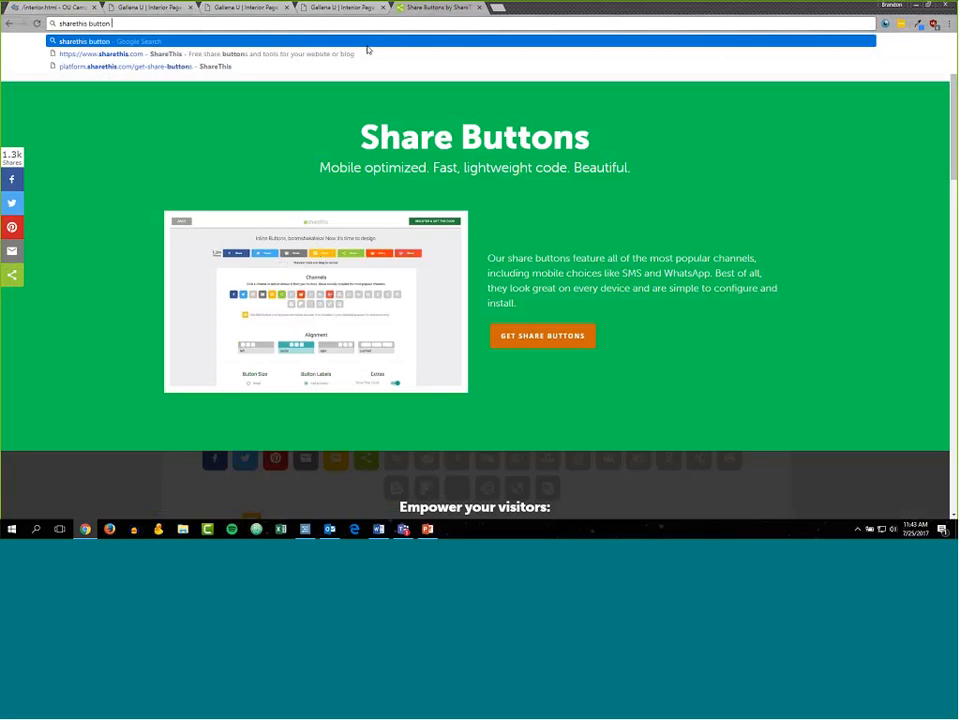
key(Return)
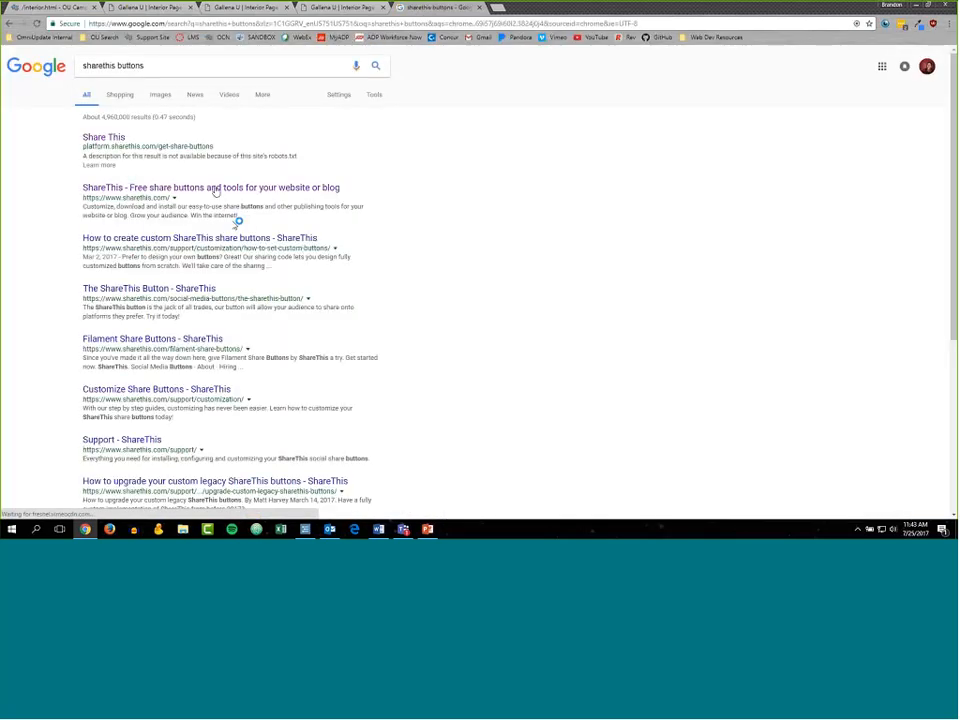
click(214, 188)
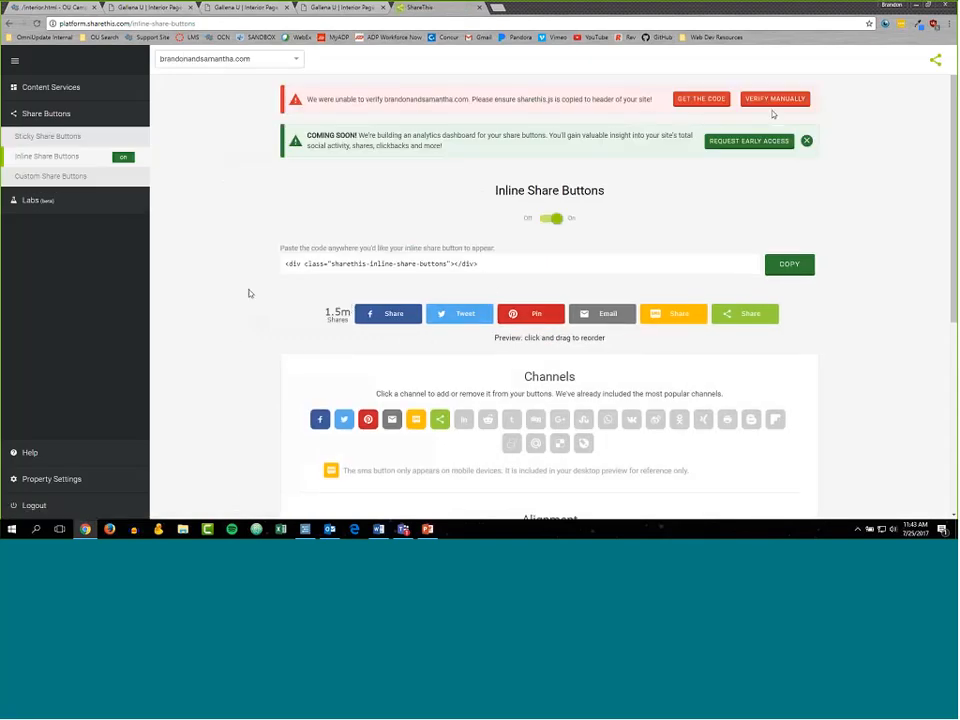
Dismiss the analytics dashboard notice and review the Inline Share Buttons embed code, channels, alignment and button settings.
click(807, 143)
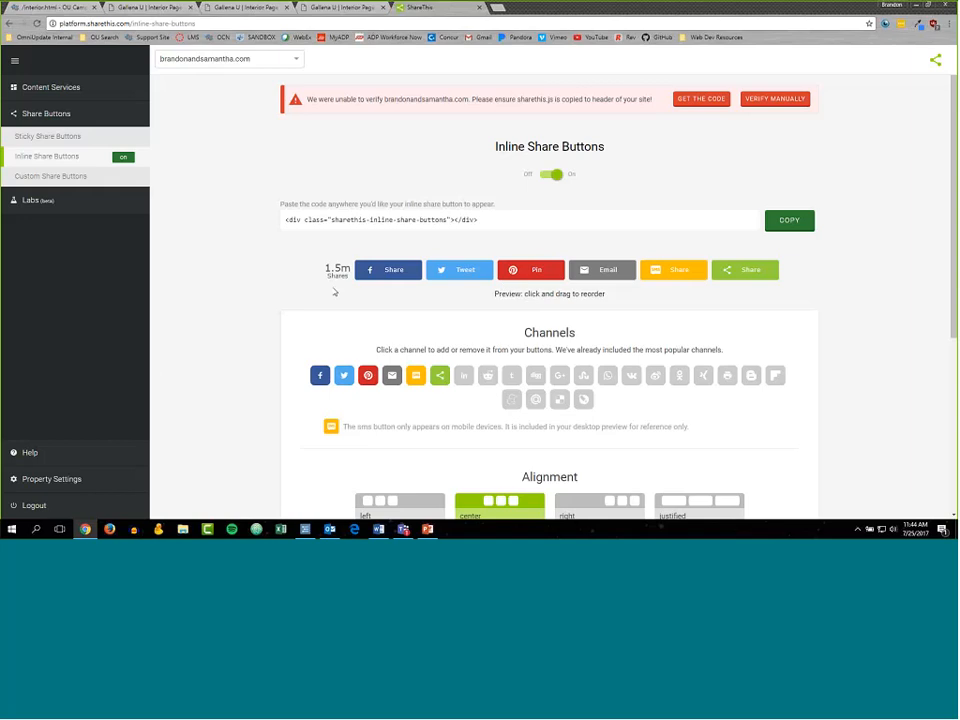
scroll(213, 316, down, 3)
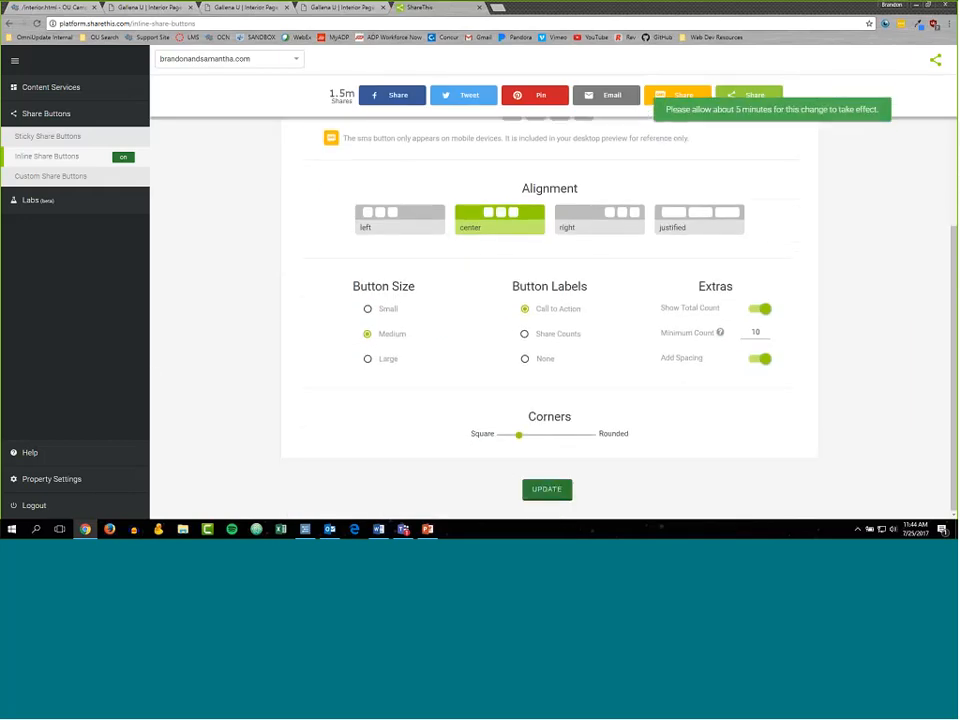
scroll(613, 317, up, 3)
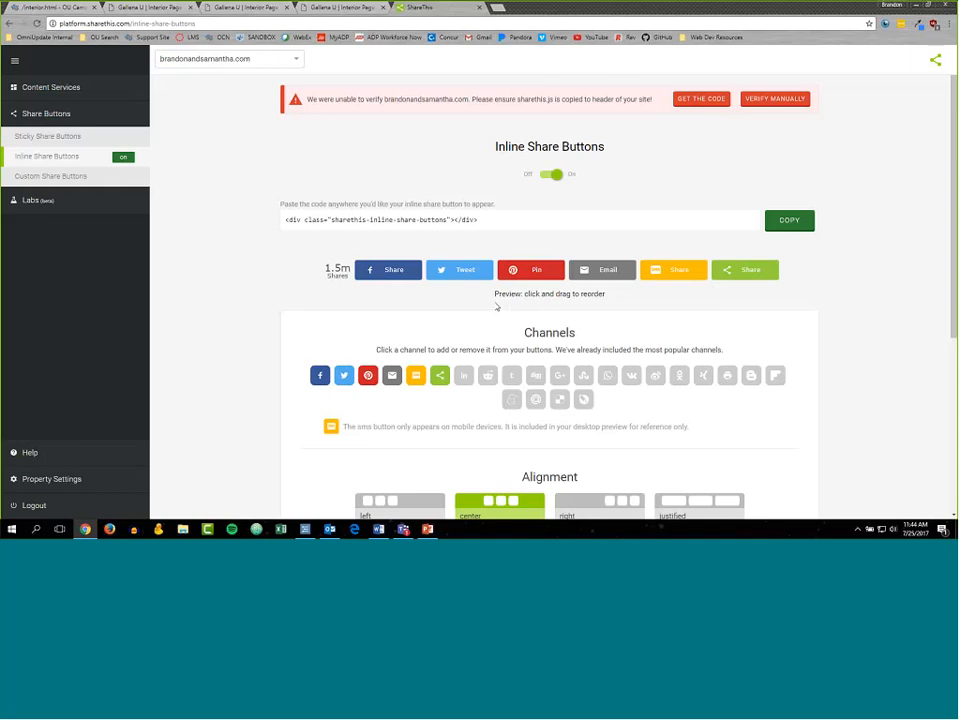
scroll(517, 345, down, 5)
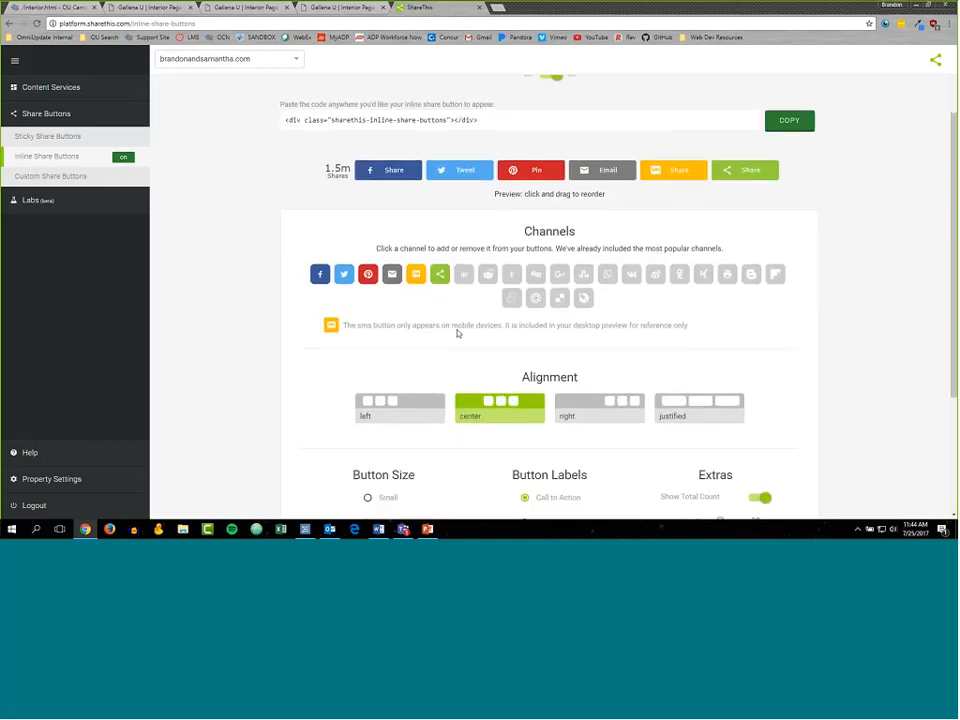
Get the sharethis.js install code for the inline share buttons, review its protocol-relative script source and copy the code.
scroll(456, 335, up, 8)
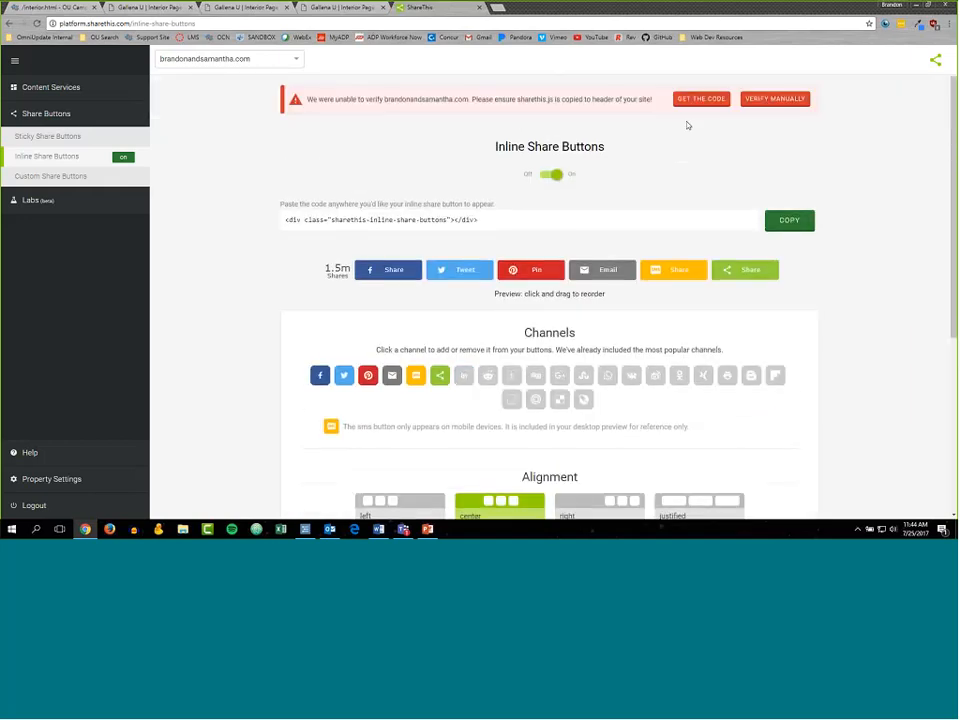
click(722, 99)
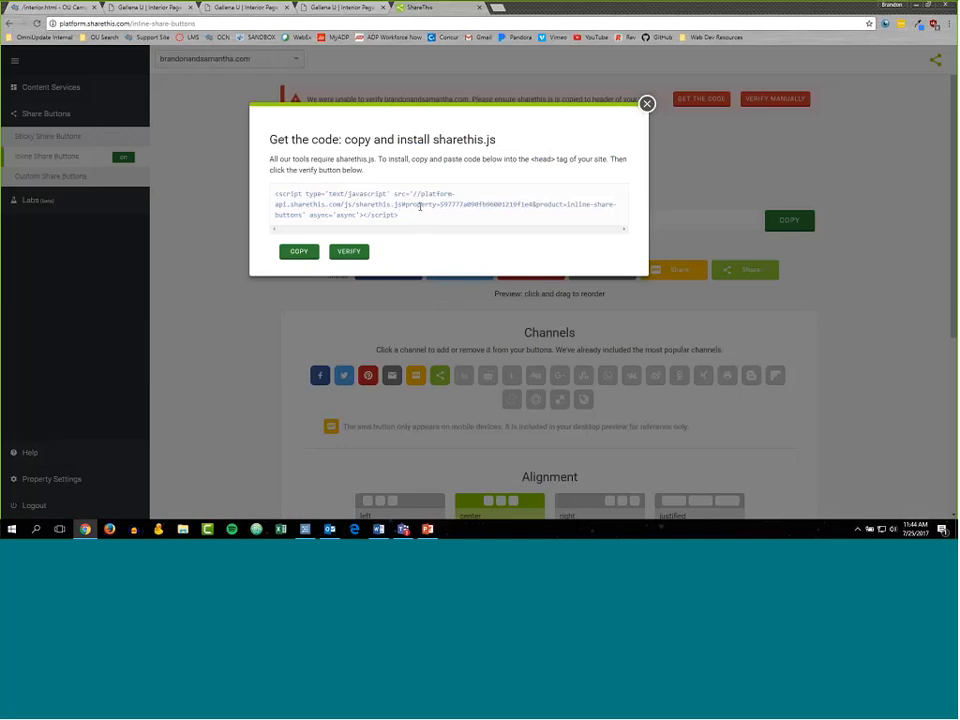
drag(414, 214, 264, 190)
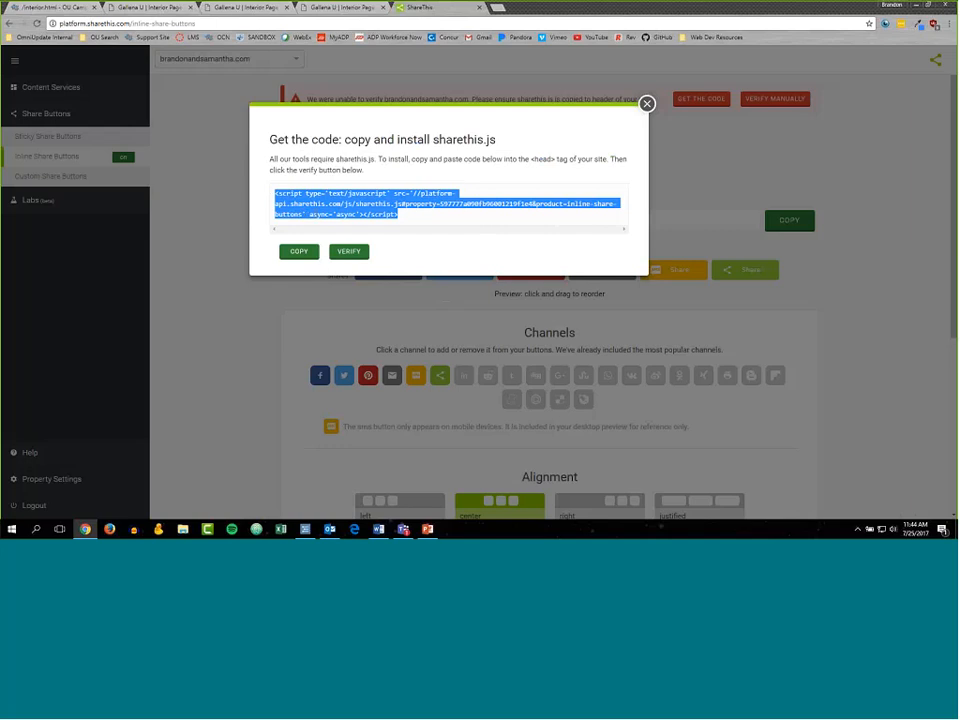
click(399, 202)
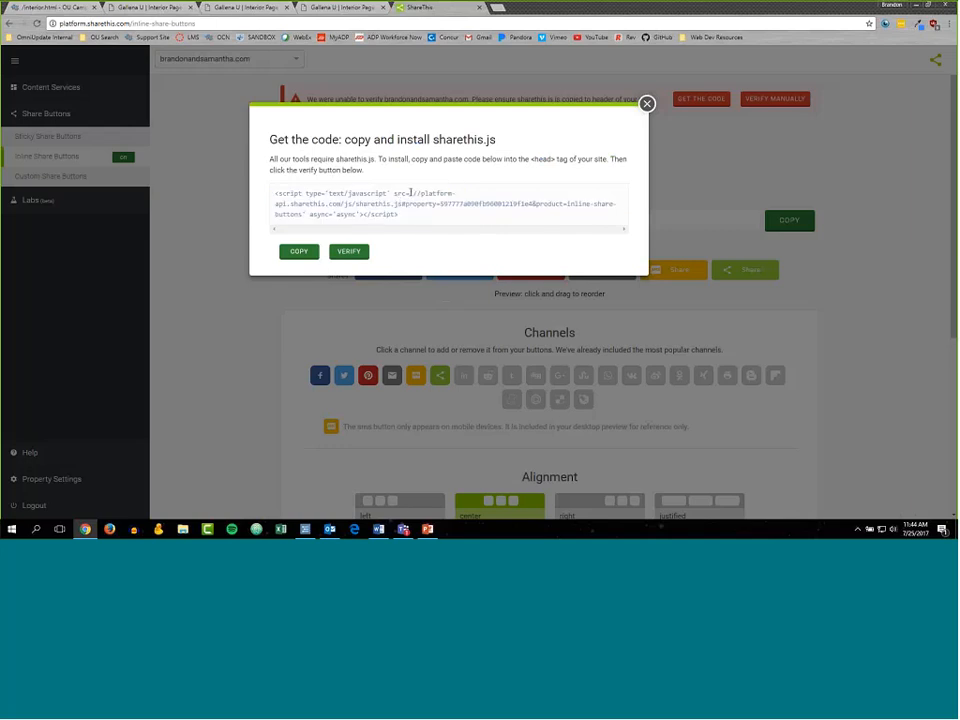
drag(409, 193, 332, 216)
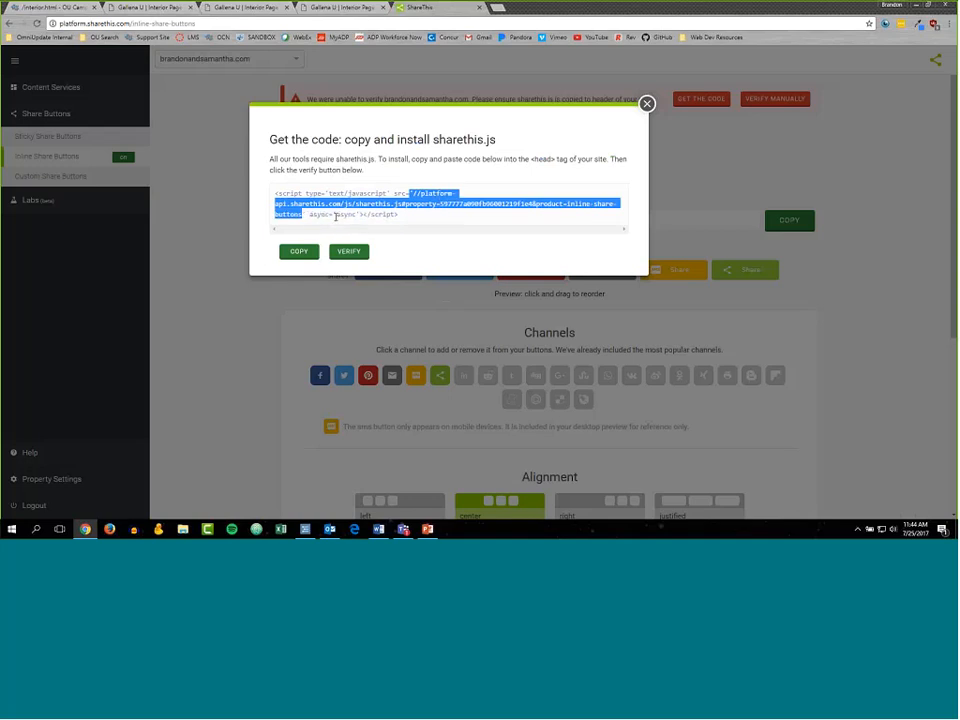
click(436, 218)
triple_click(436, 218)
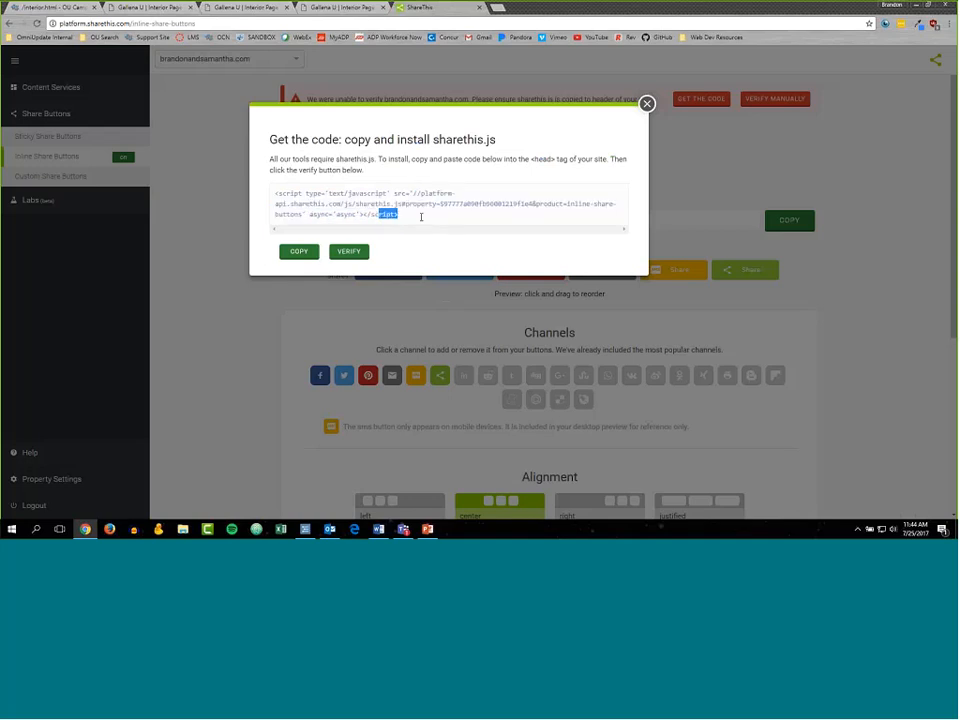
click(307, 251)
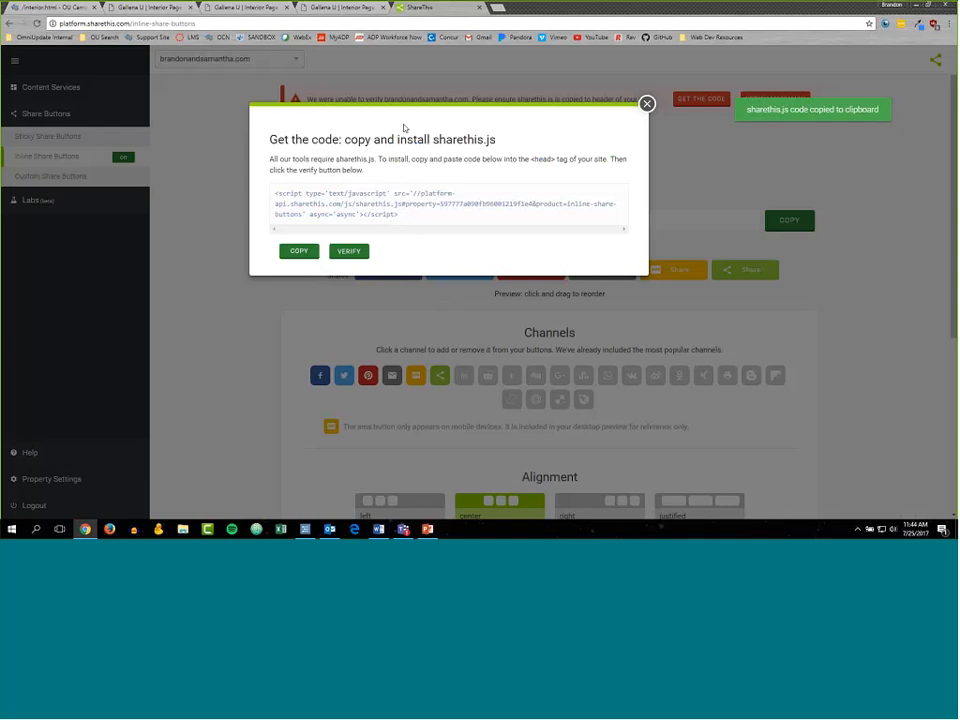
In the source of interior.html, replace the old ShareThis scripts in the head with the copied sharethis.js script and indent it.
click(55, 8)
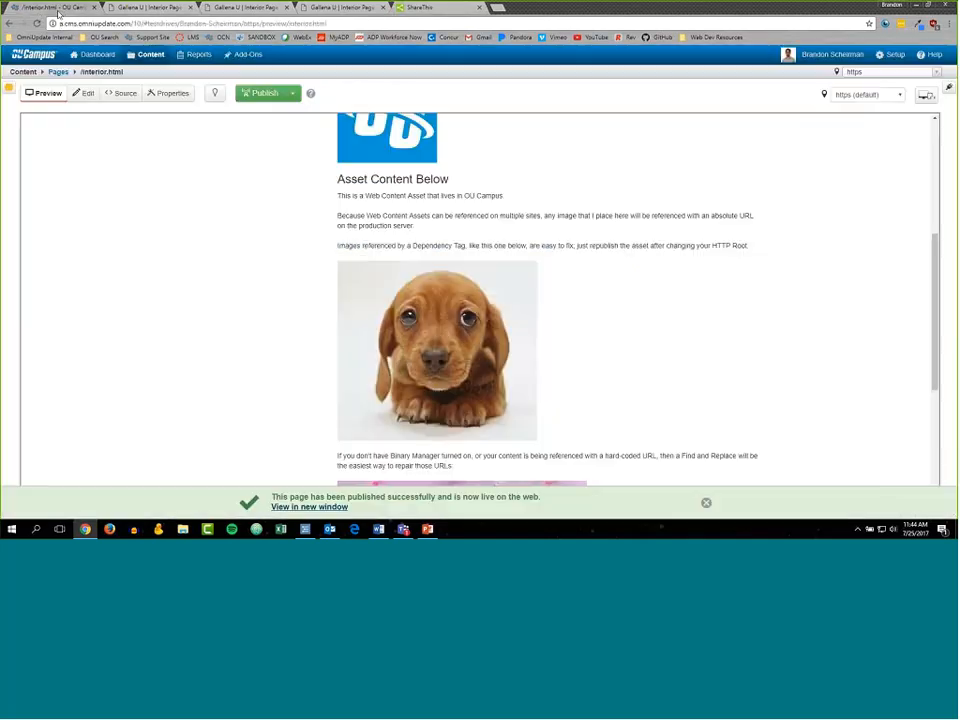
click(120, 93)
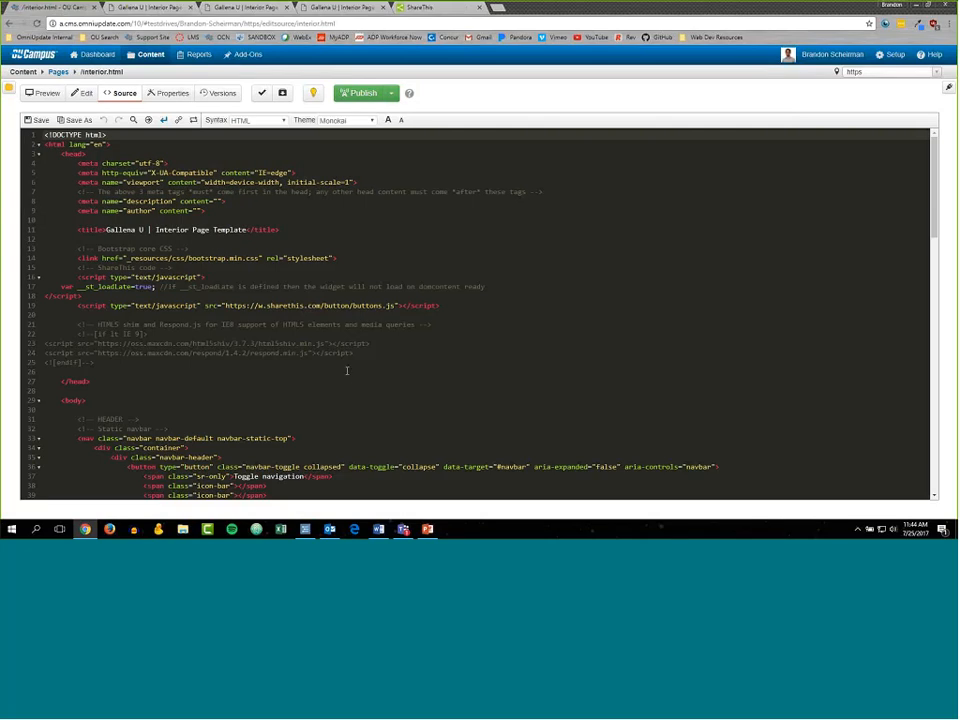
drag(440, 305, 64, 277)
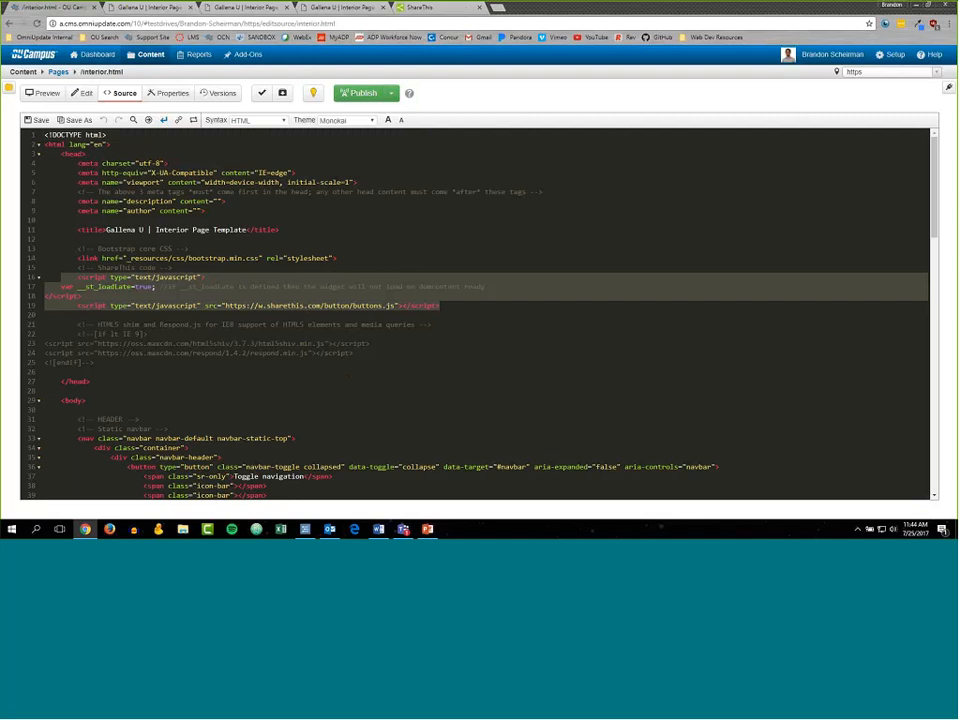
key(ctrl+v)
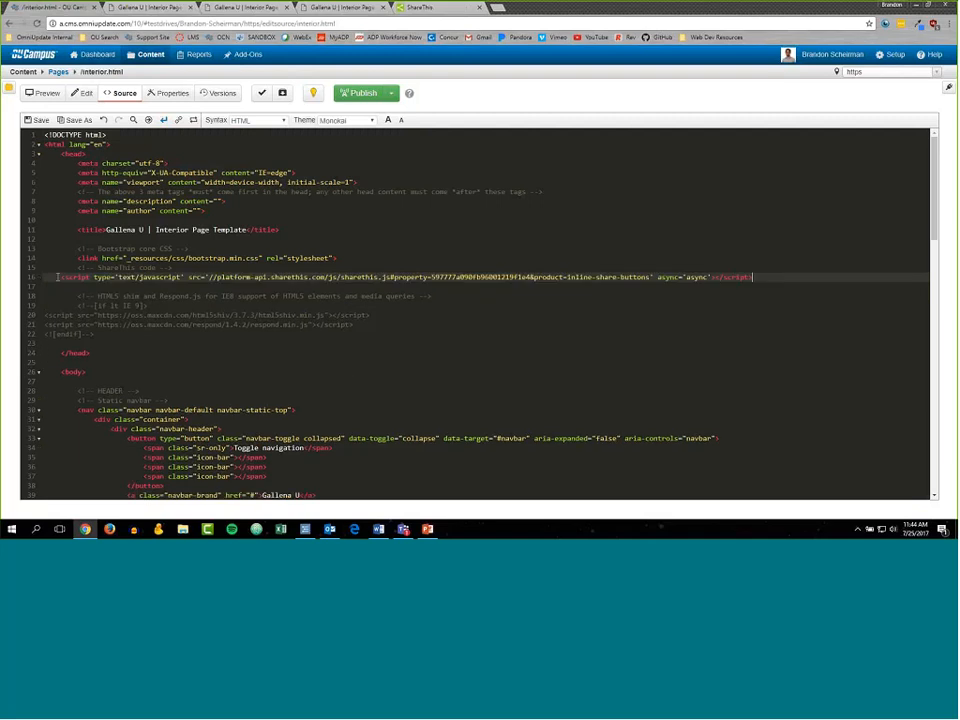
click(57, 277)
key(Tab)
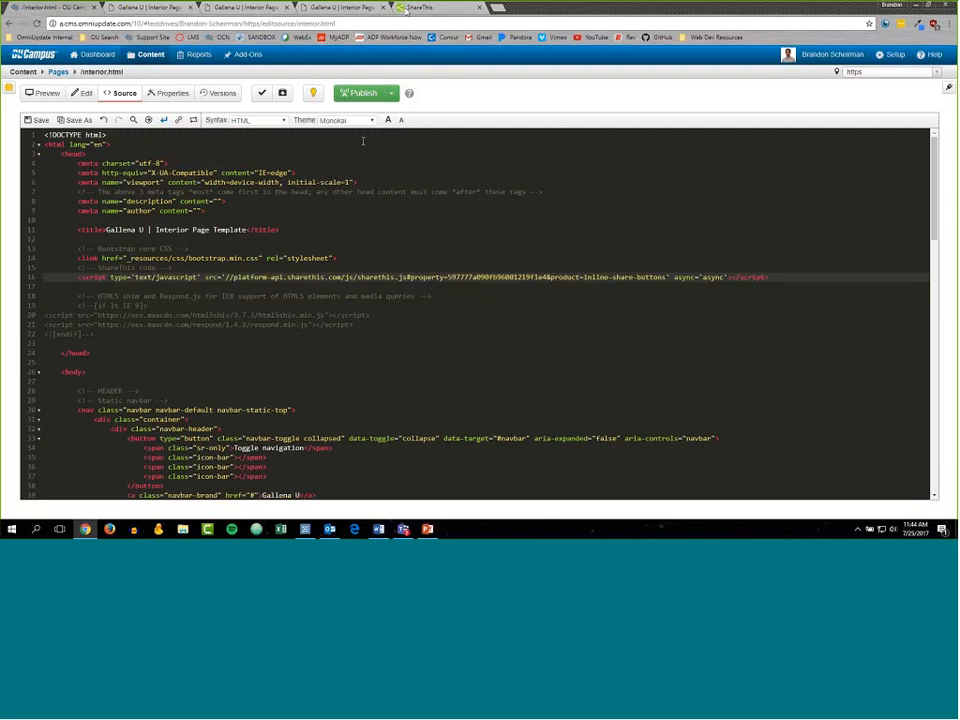
Compare ShareThis's inline share buttons embed code with the sharethis-inline-share-buttons div in the source of interior.html.
click(406, 10)
click(647, 103)
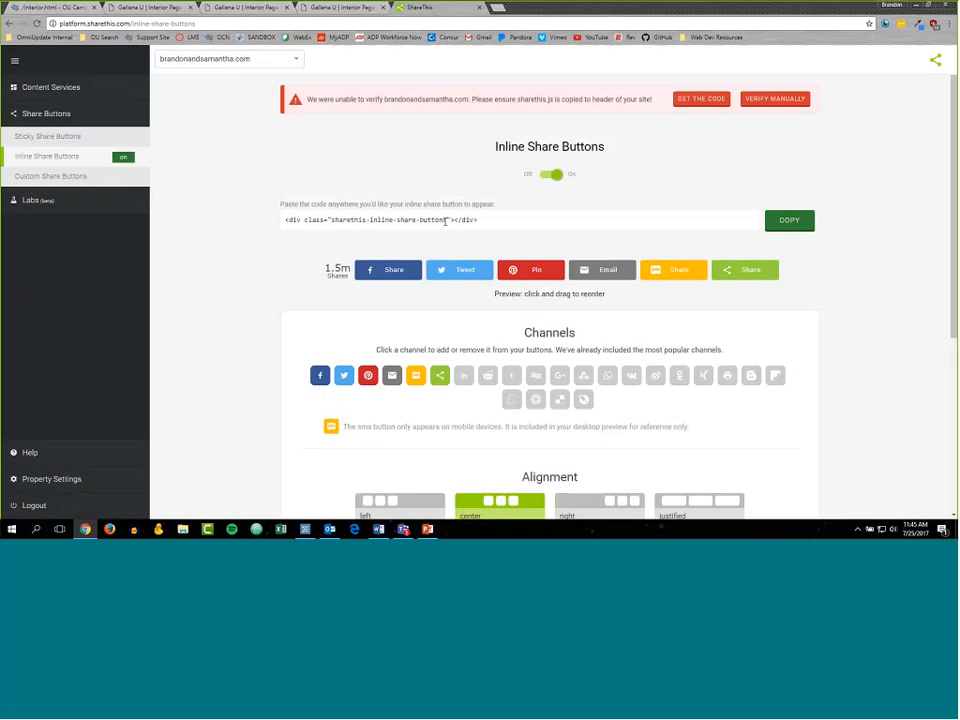
drag(285, 221, 482, 225)
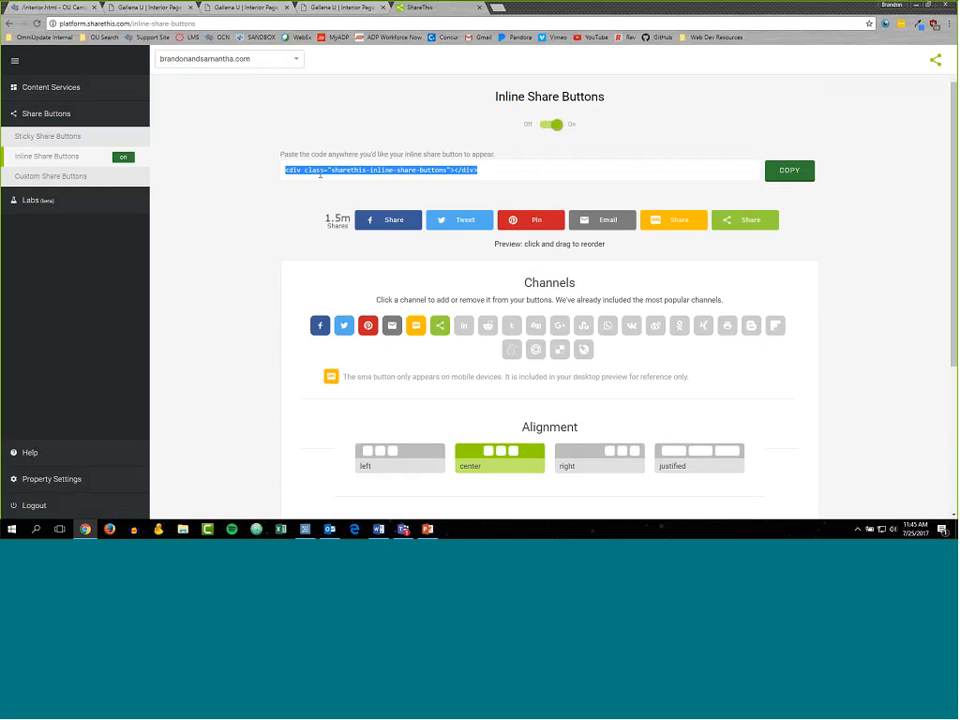
click(65, 8)
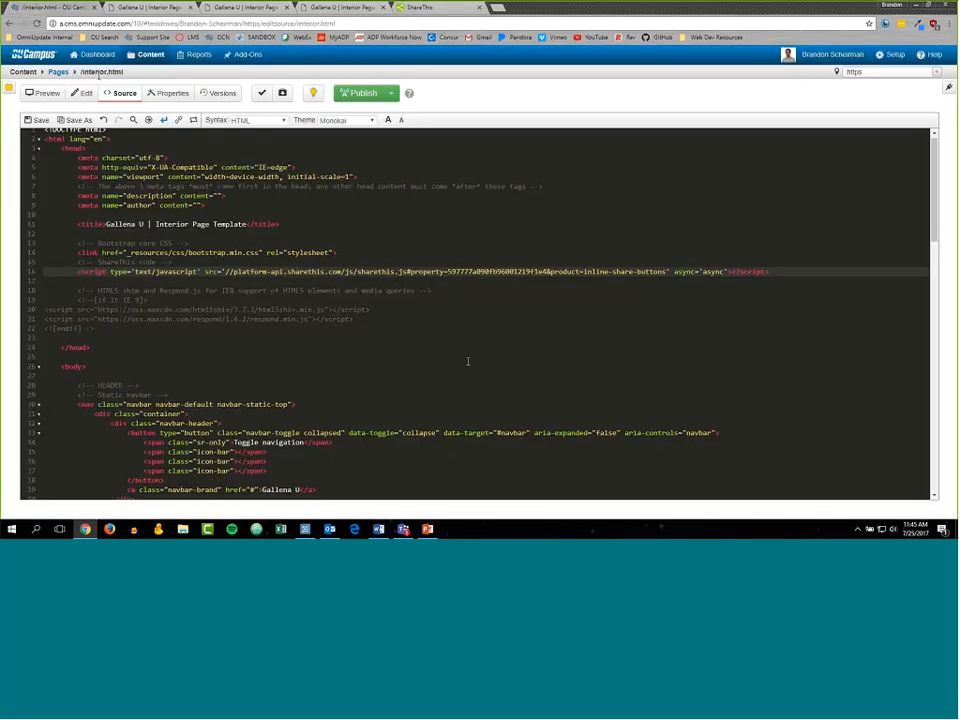
scroll(445, 350, down, 10)
scroll(266, 316, down, 3)
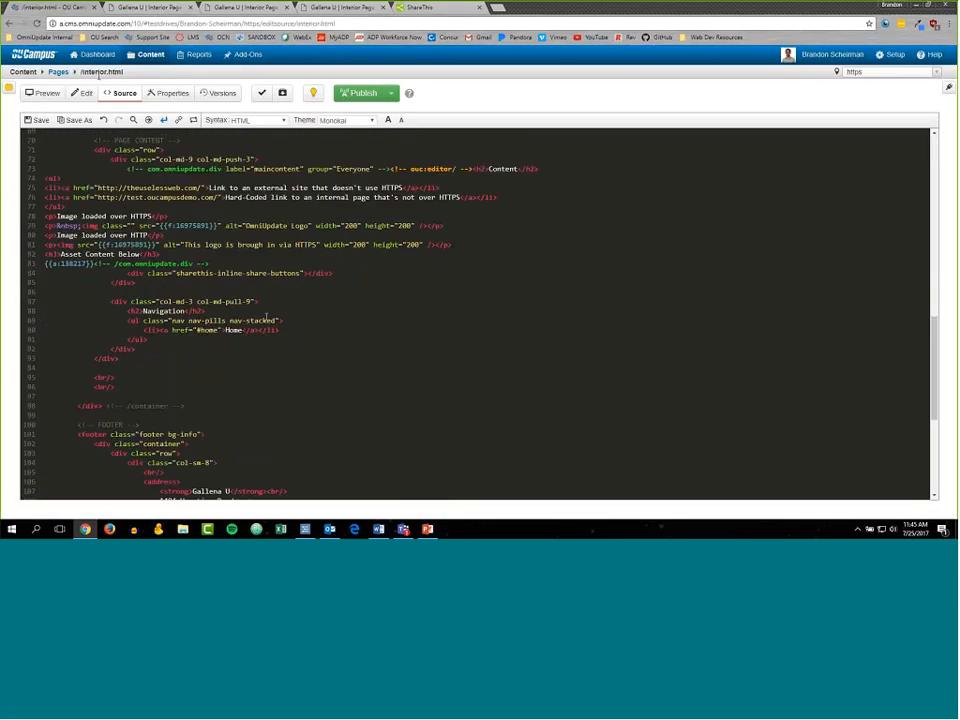
drag(125, 272, 333, 272)
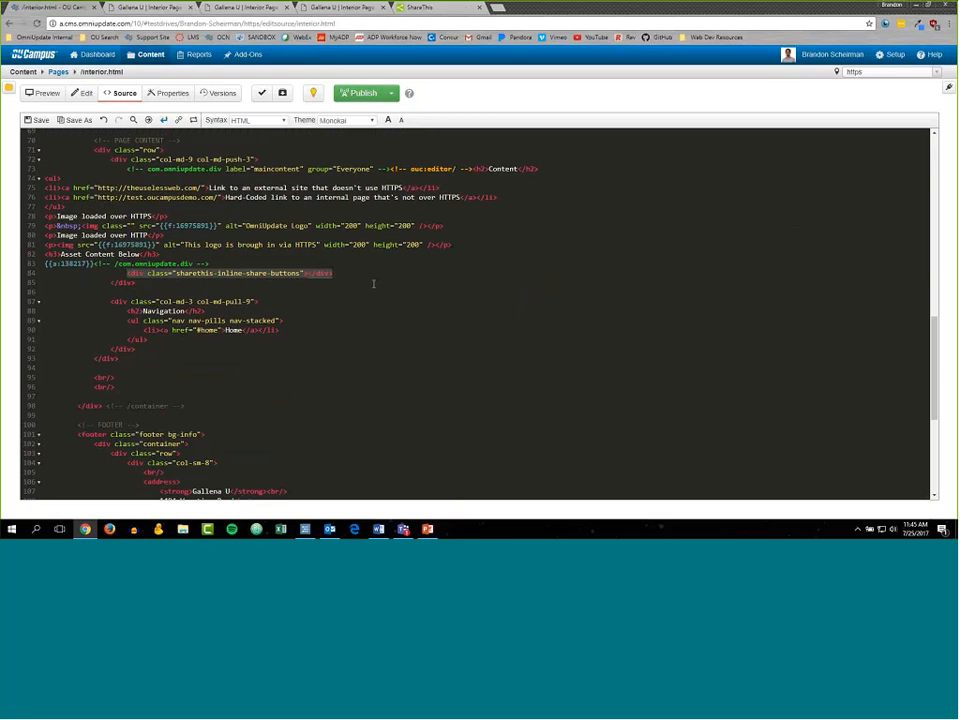
Save the source of interior.html, check the share buttons in the preview and publish the page.
click(37, 120)
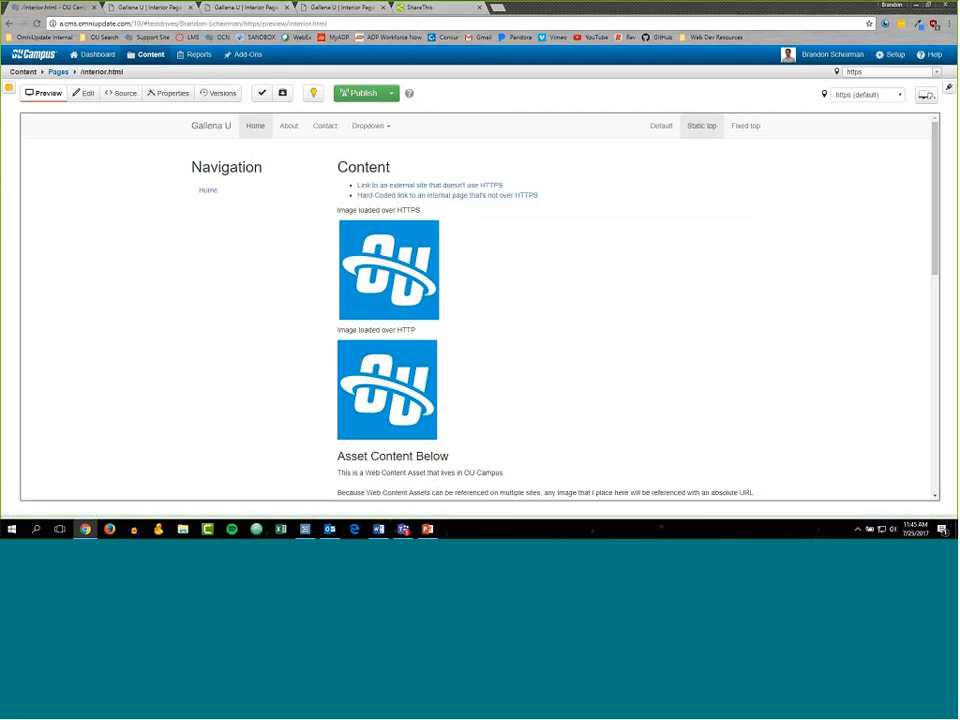
scroll(573, 280, down, 10)
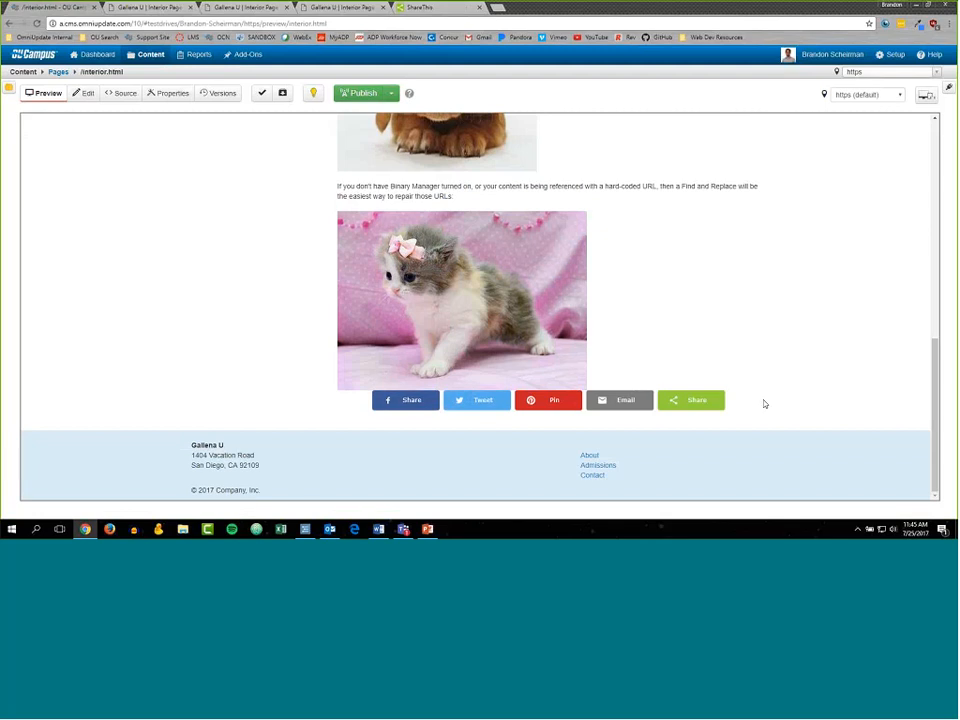
scroll(662, 431, up, 10)
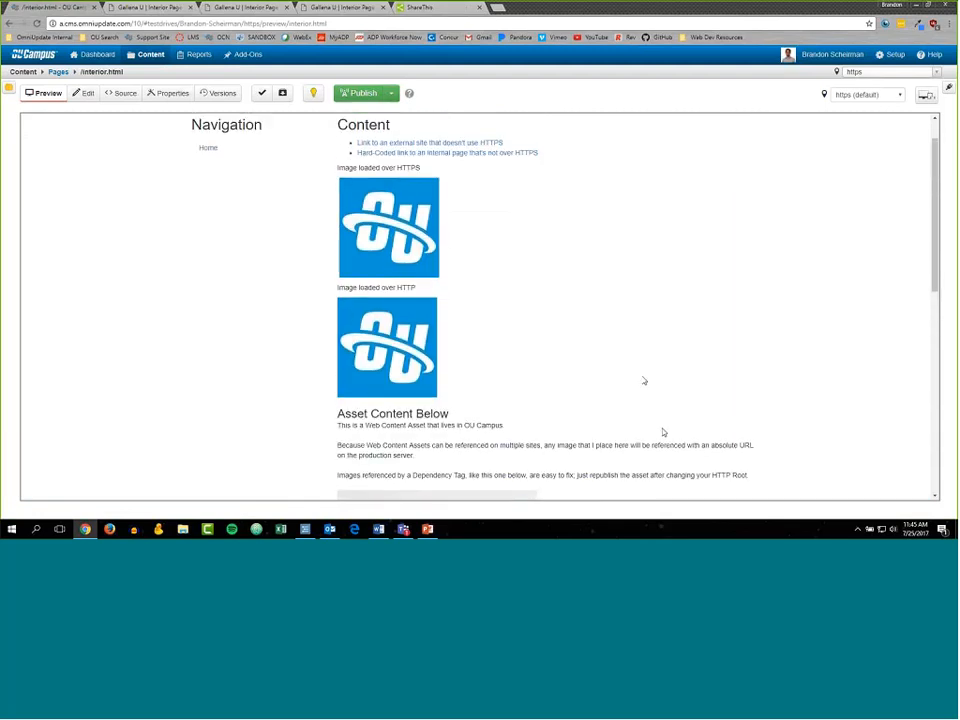
click(350, 95)
click(594, 341)
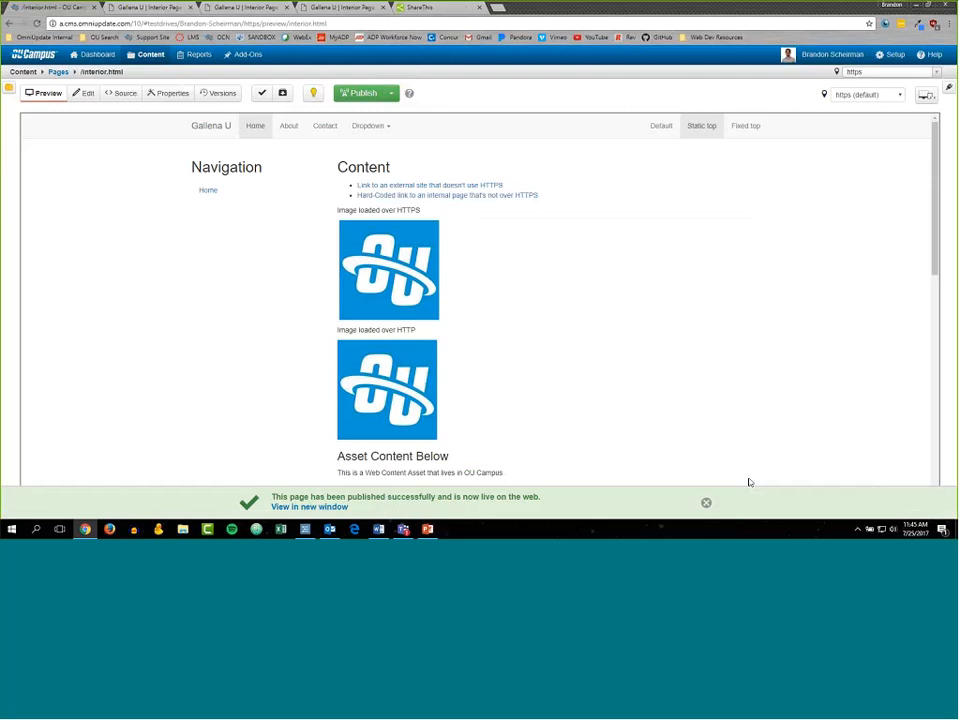
Open the published page and examine its share buttons and the mixed content and error messages in the developer tools console.
click(309, 506)
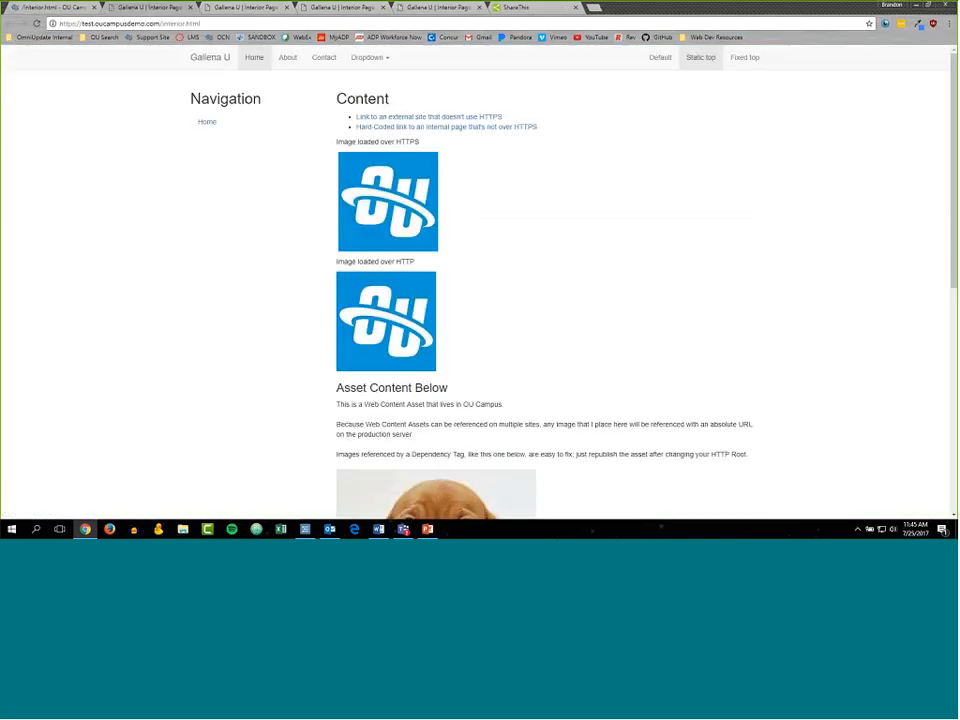
scroll(616, 297, down, 8)
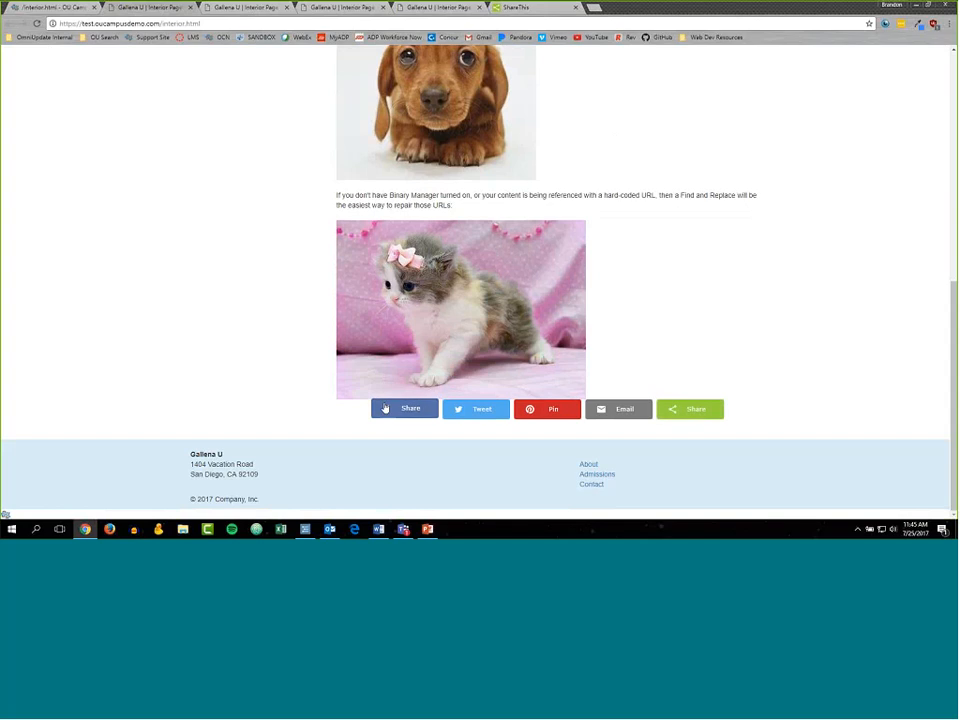
right_click(263, 381)
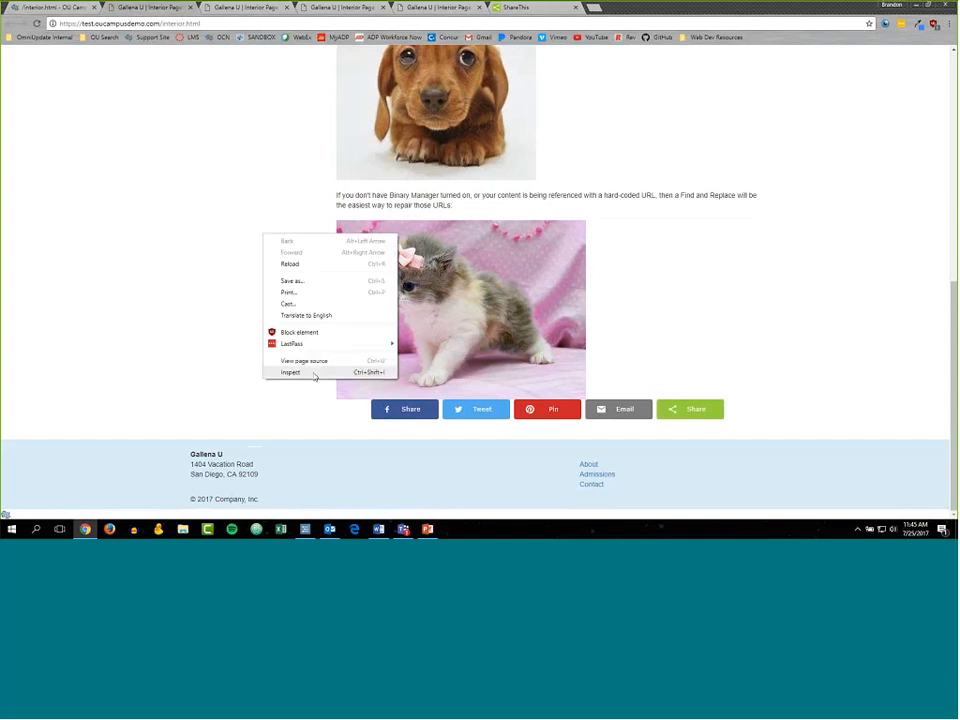
click(315, 373)
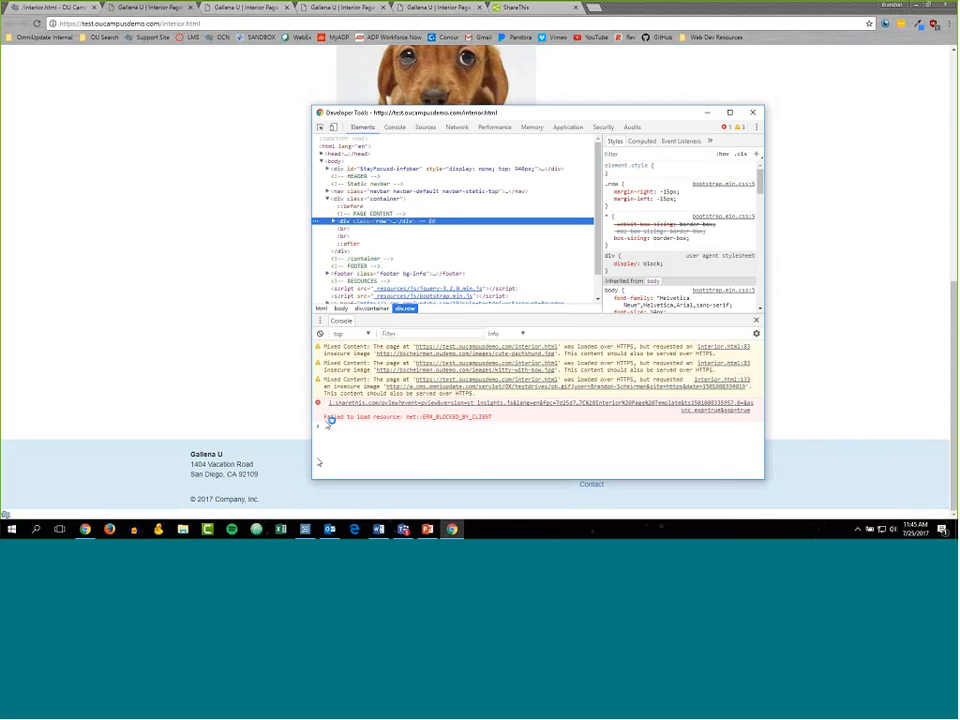
drag(326, 418, 523, 418)
click(447, 419)
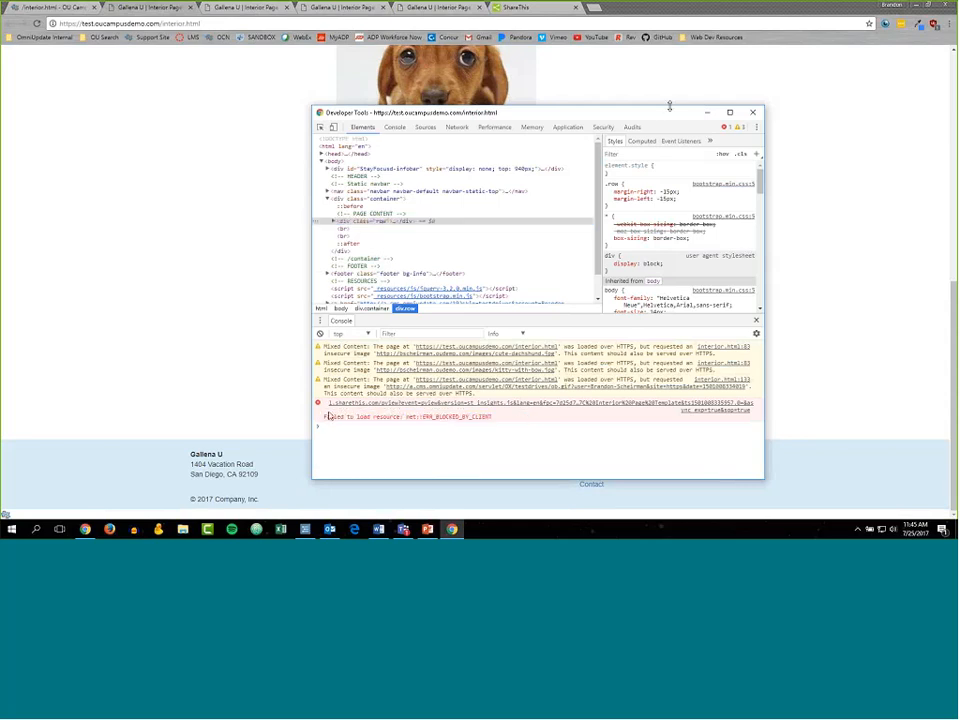
drag(665, 113, 206, 107)
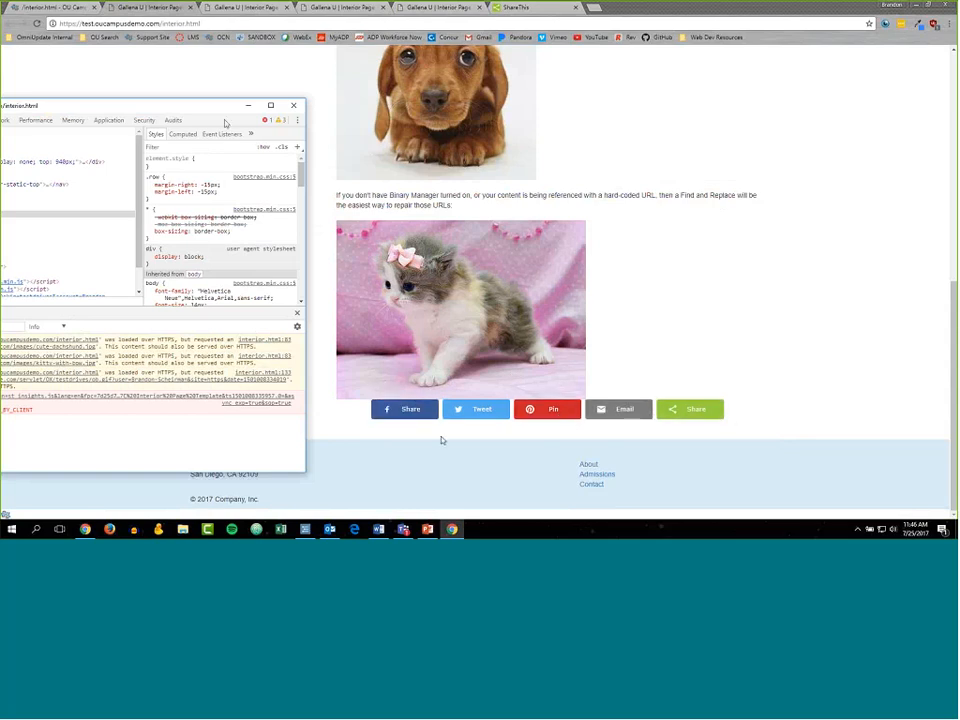
drag(193, 111, 477, 112)
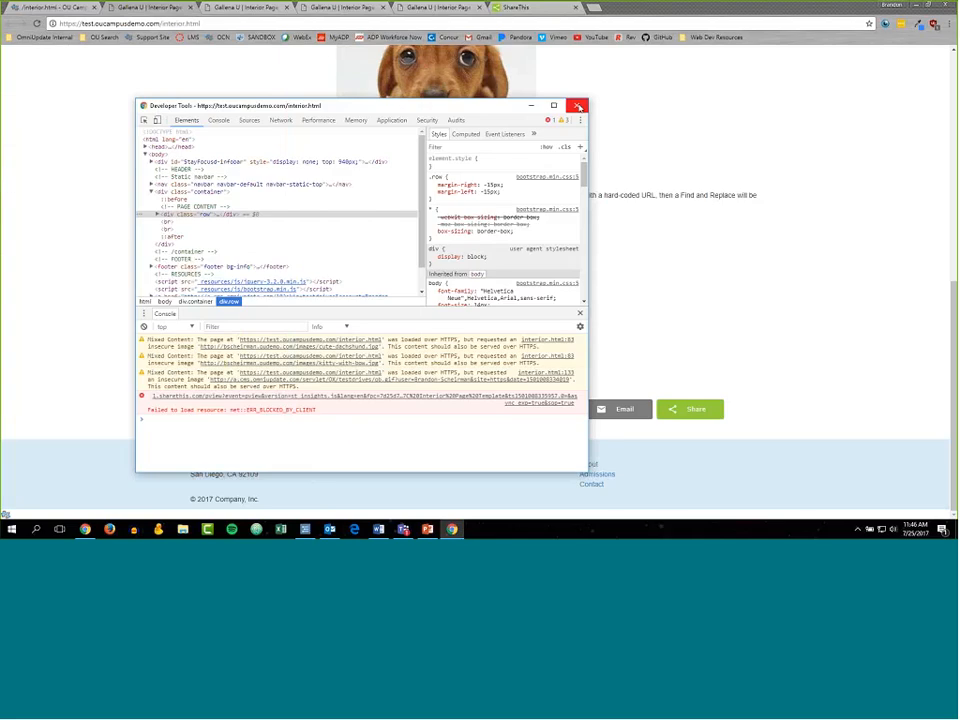
click(578, 106)
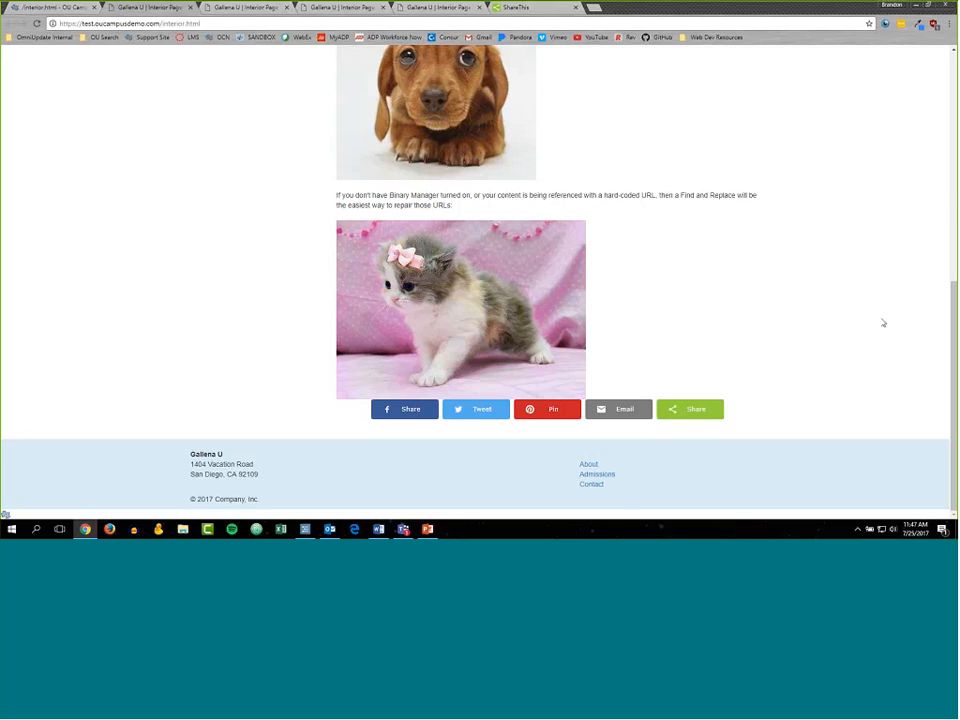
Reopen the source of interior.html and examine the relative path in the Bootstrap core CSS link in the head.
scroll(150, 326, up, 8)
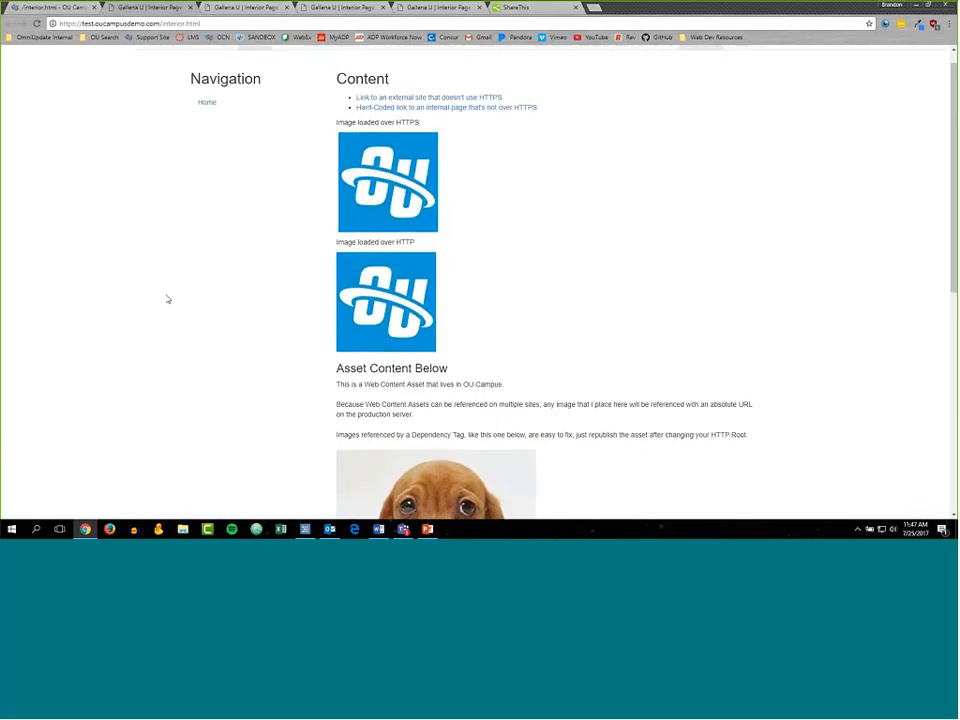
scroll(163, 297, up, 1)
click(42, 6)
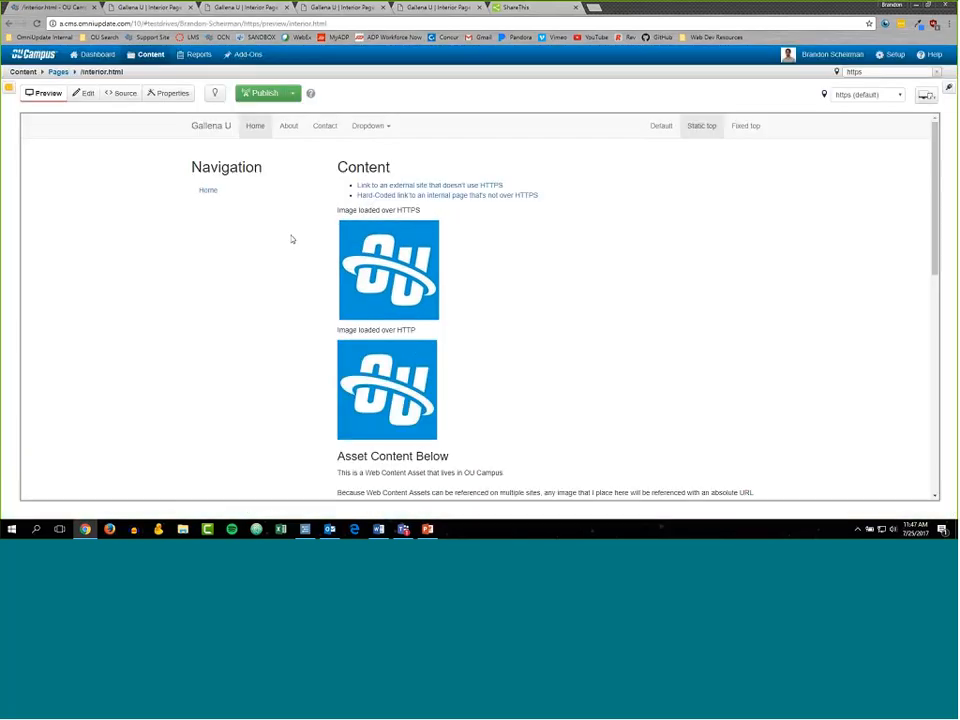
click(124, 93)
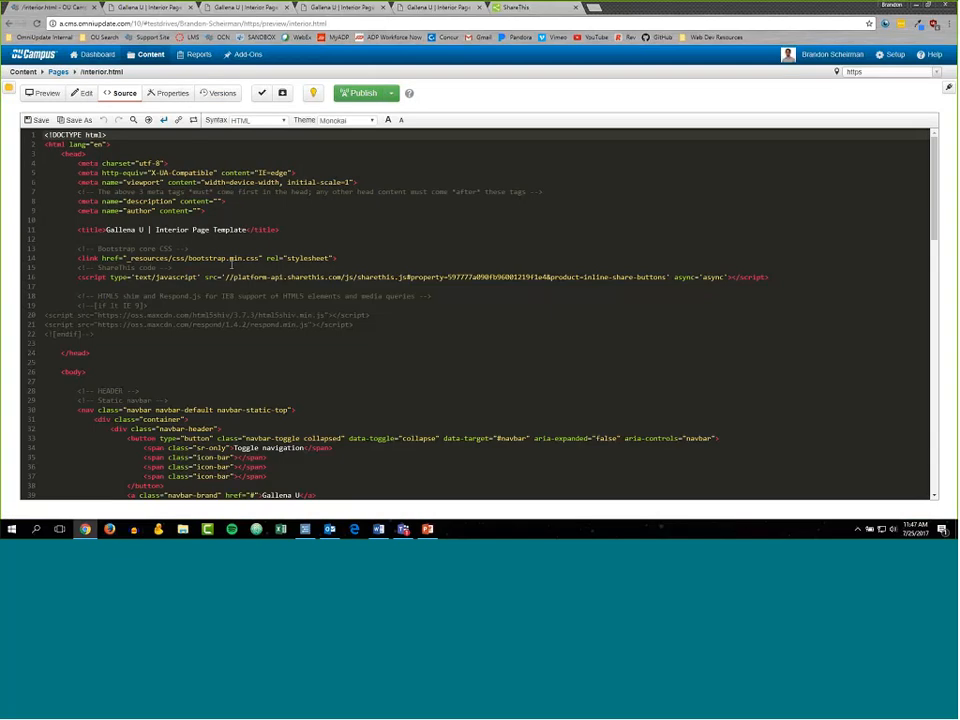
scroll(113, 264, down, 1)
scroll(113, 264, up, 1)
click(127, 258)
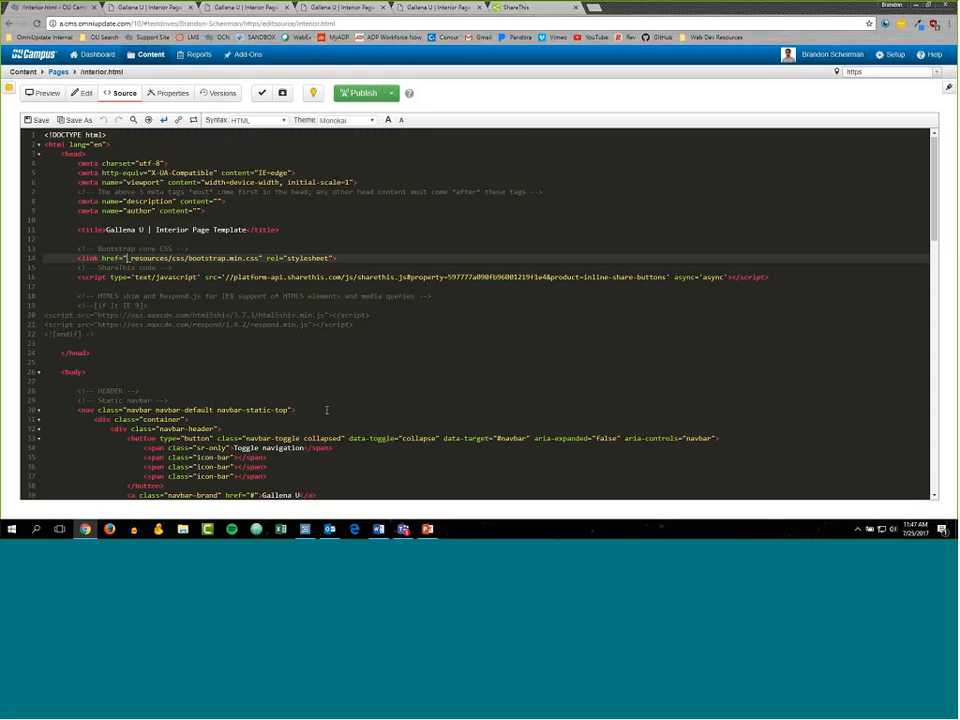
key(End)
shift+click(62, 258)
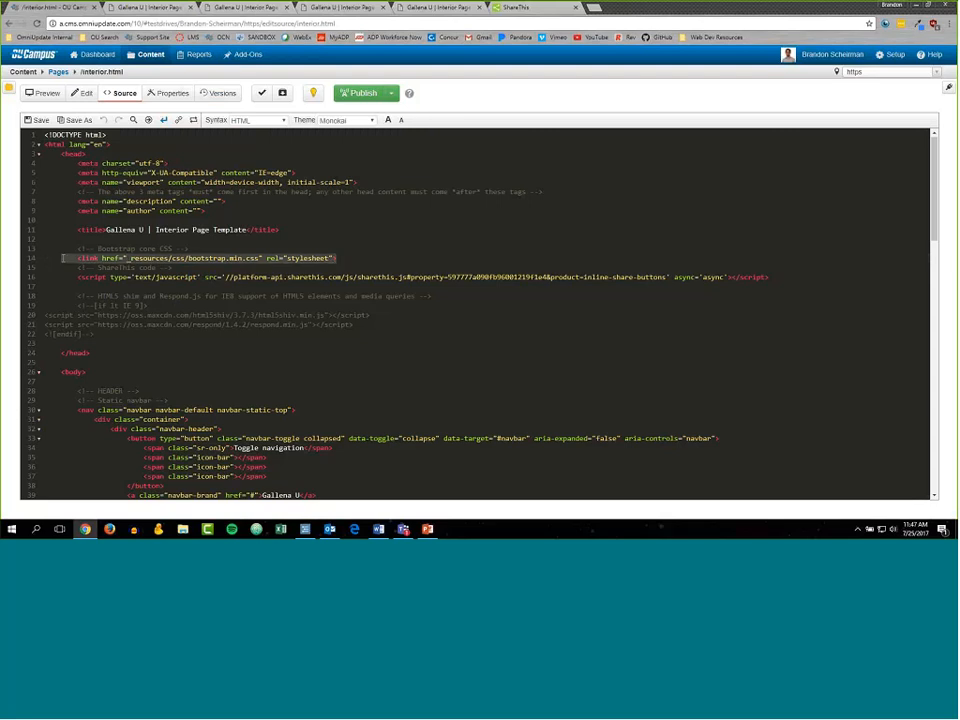
drag(63, 258, 78, 258)
click(190, 259)
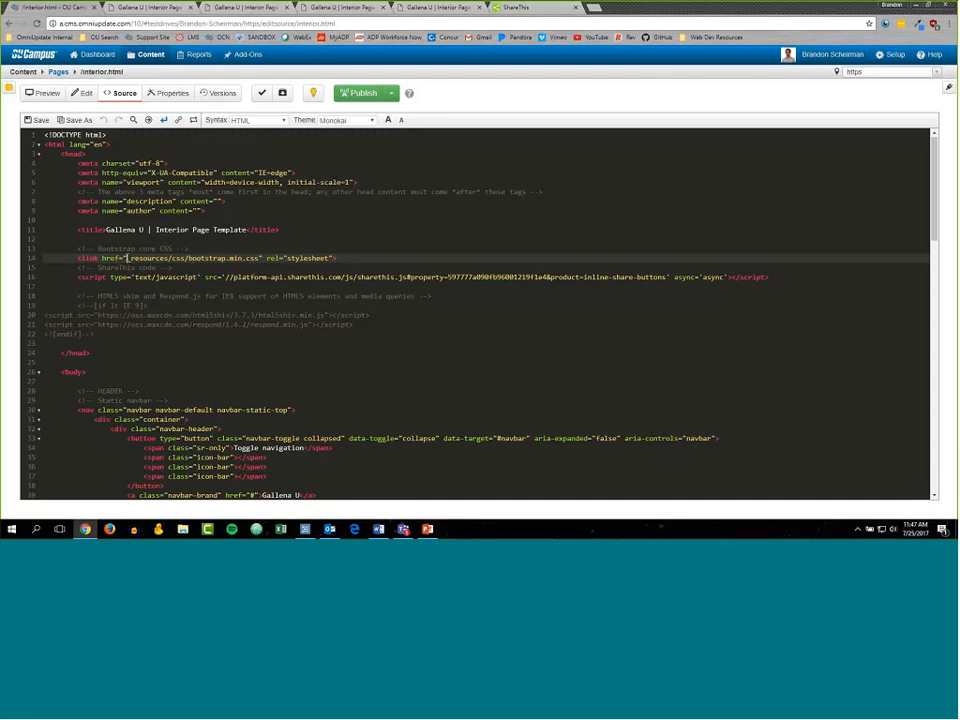
drag(126, 258, 260, 258)
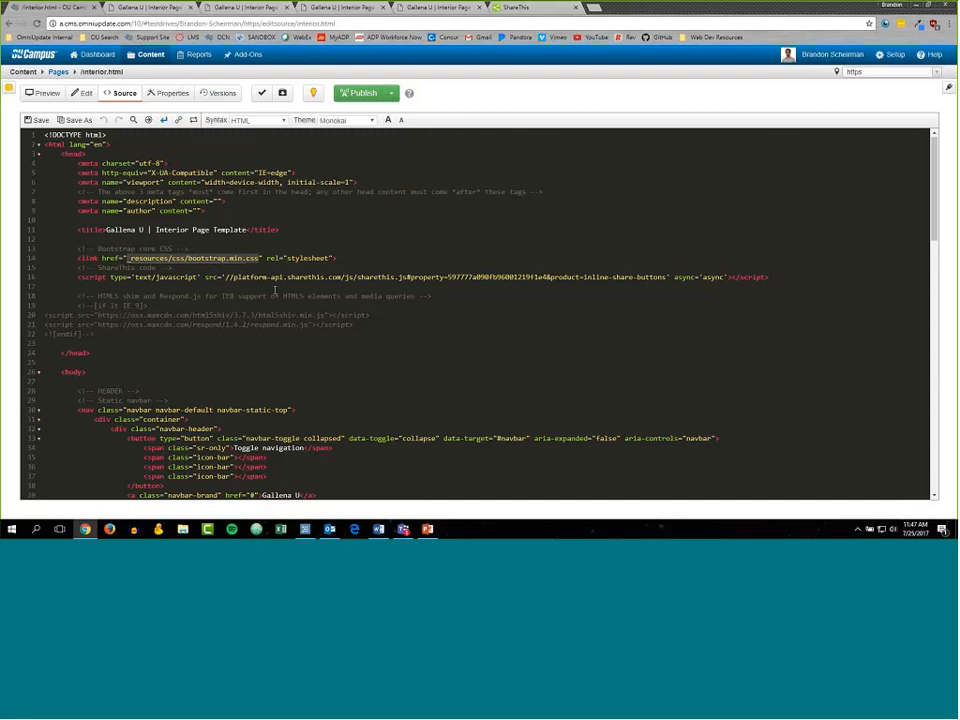
click(126, 260)
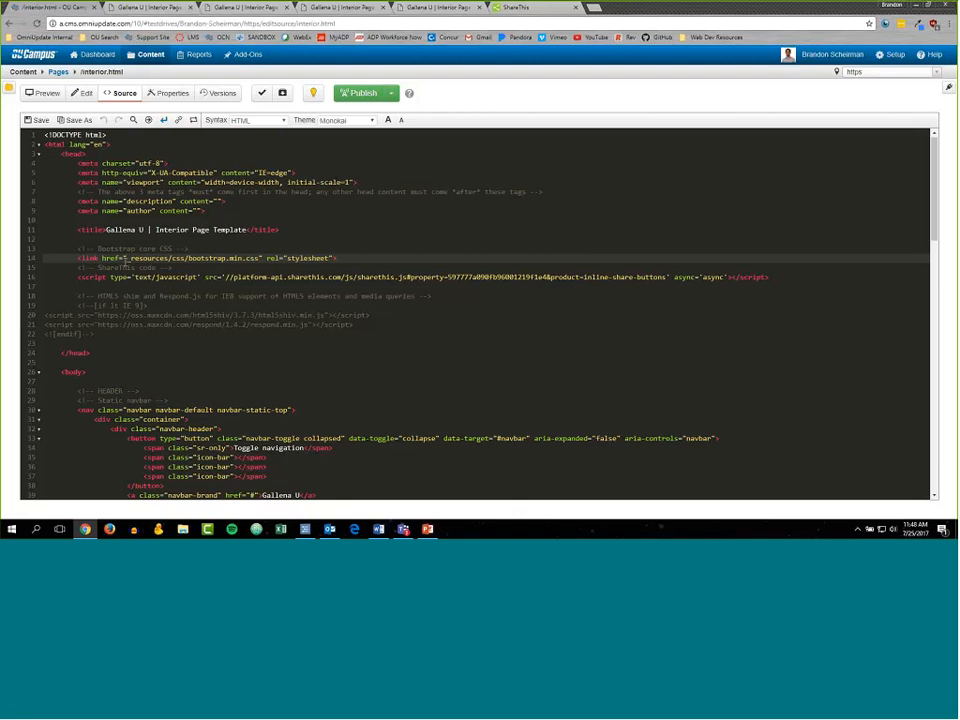
drag(125, 260, 259, 259)
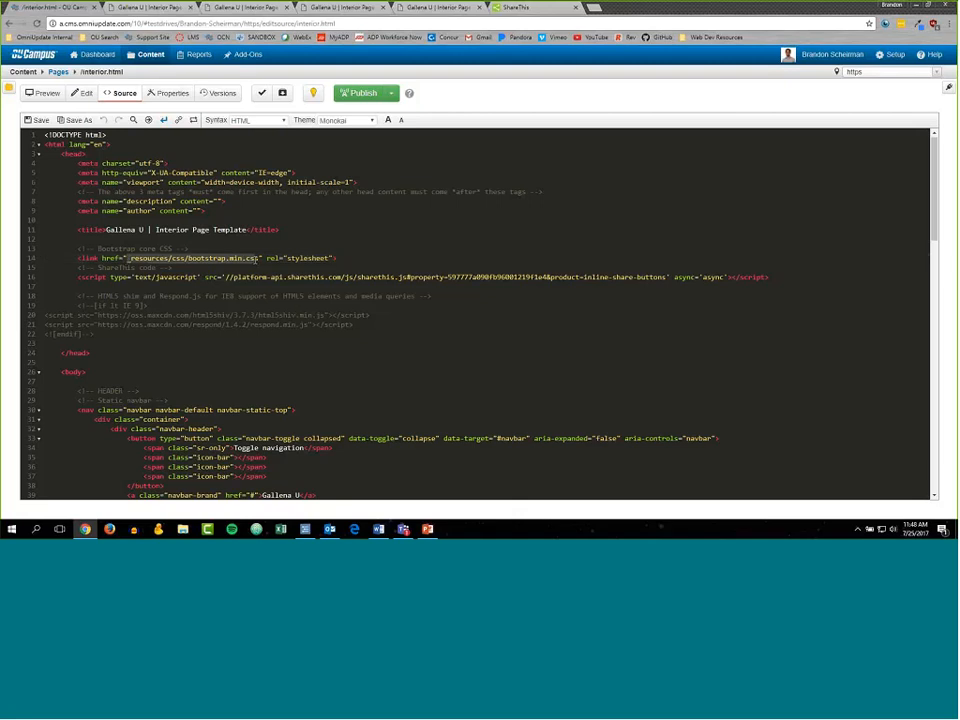
click(125, 259)
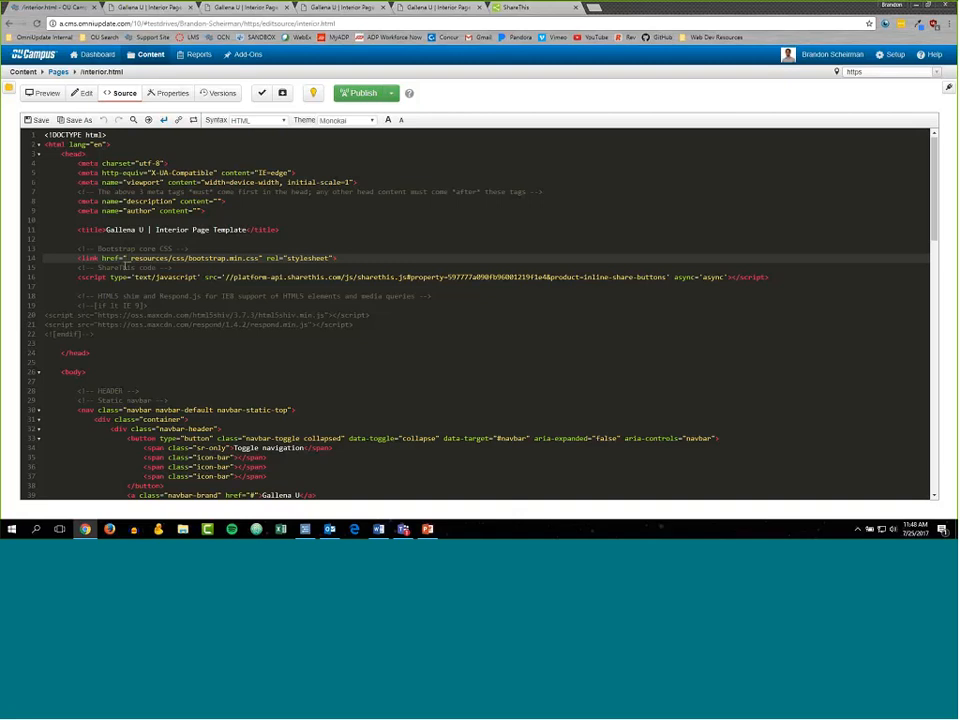
drag(125, 259, 263, 259)
click(126, 259)
text(/)
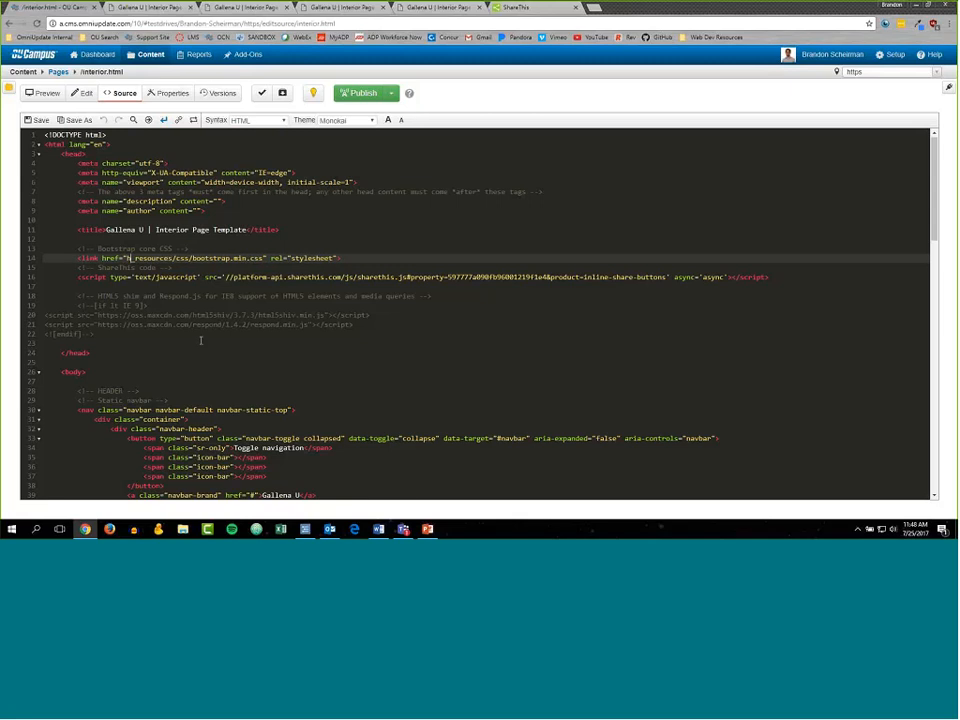
text(ttp:)
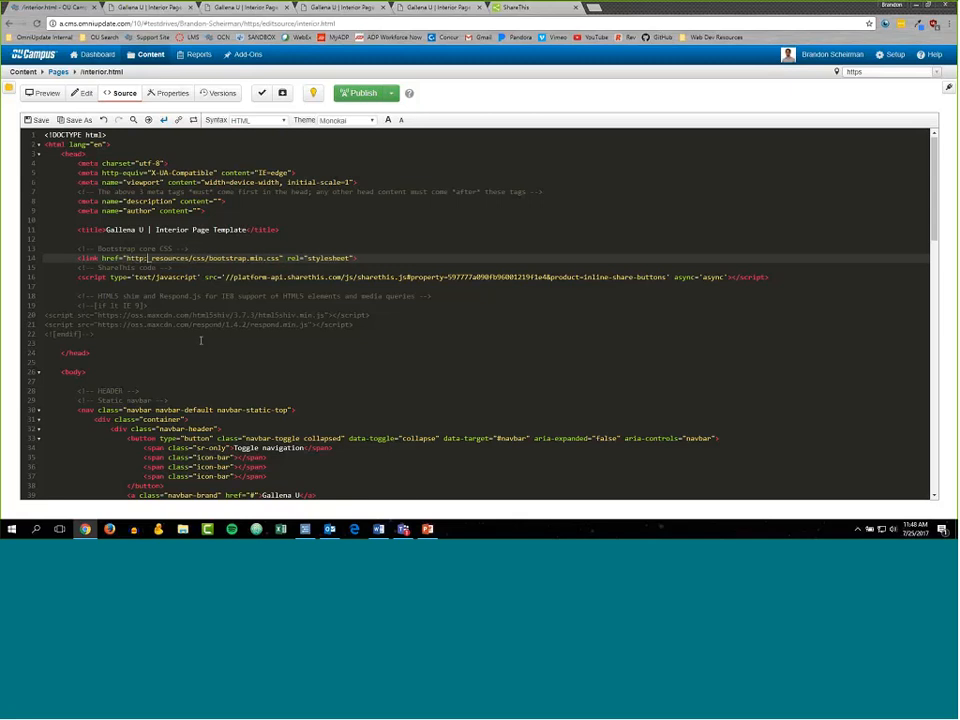
text(//)
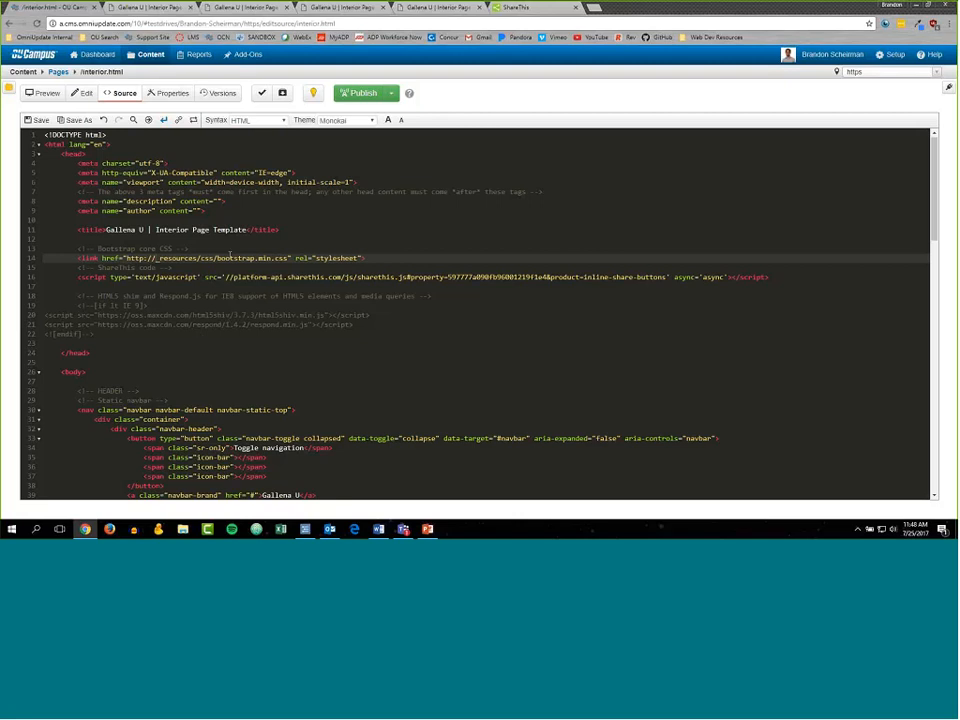
click(157, 258)
text(bscheiman)
text(.oudemo)
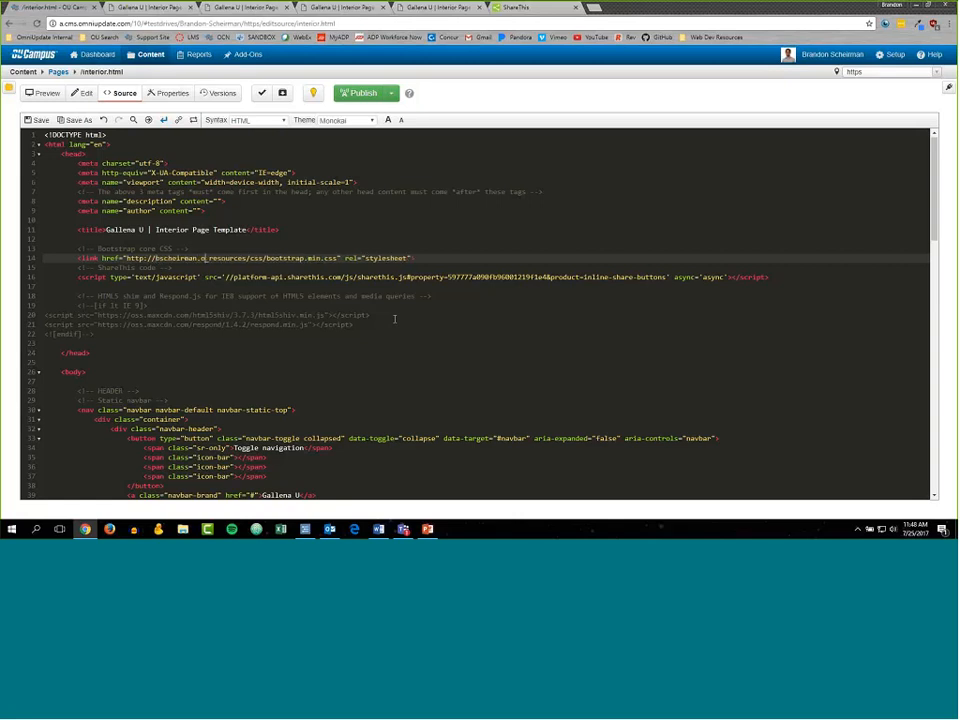
text(.com/)
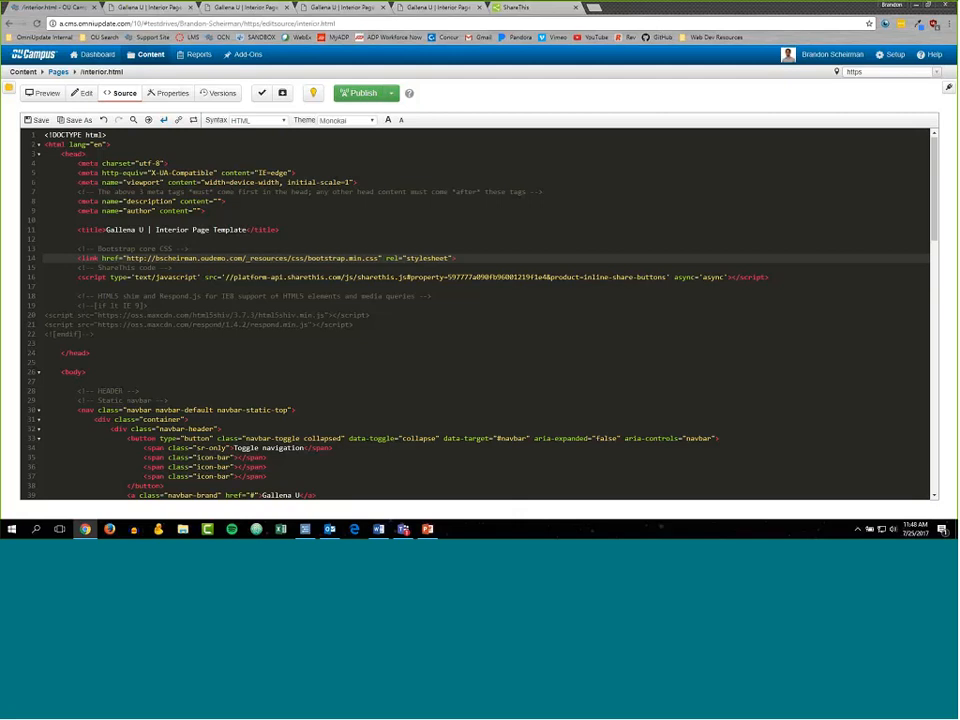
Save the source of interior.html with the absolute stylesheet link and publish the page.
click(42, 92)
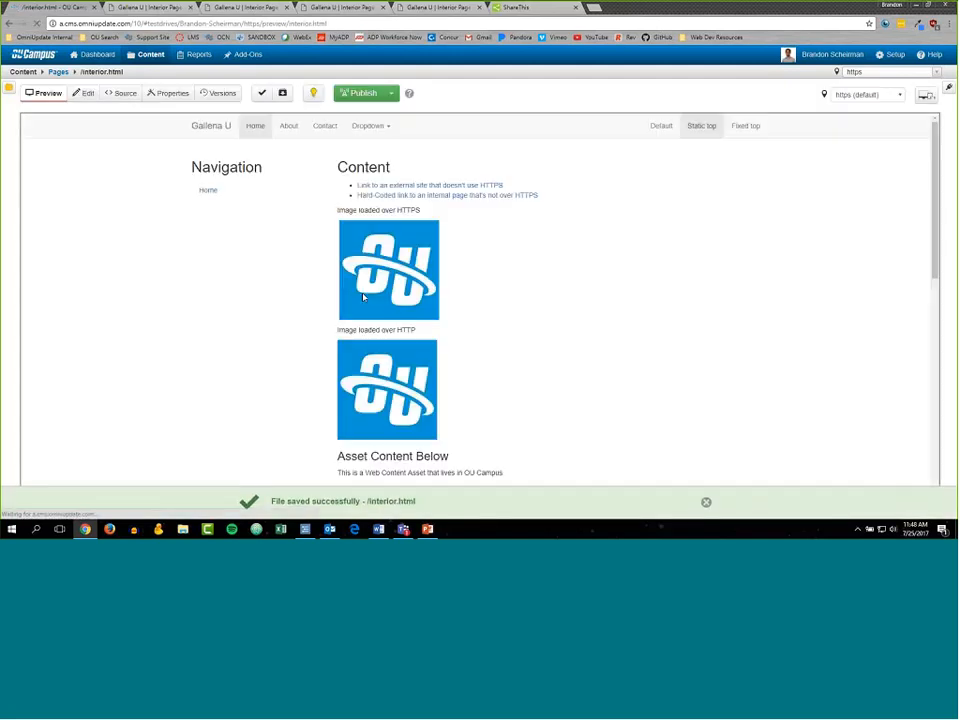
click(362, 93)
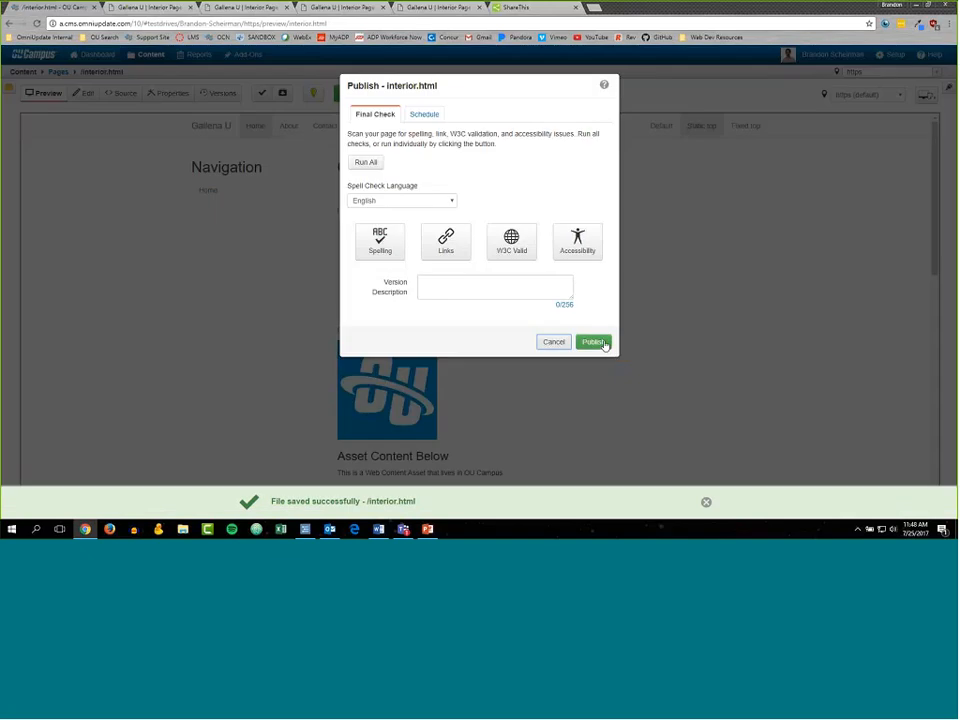
click(601, 343)
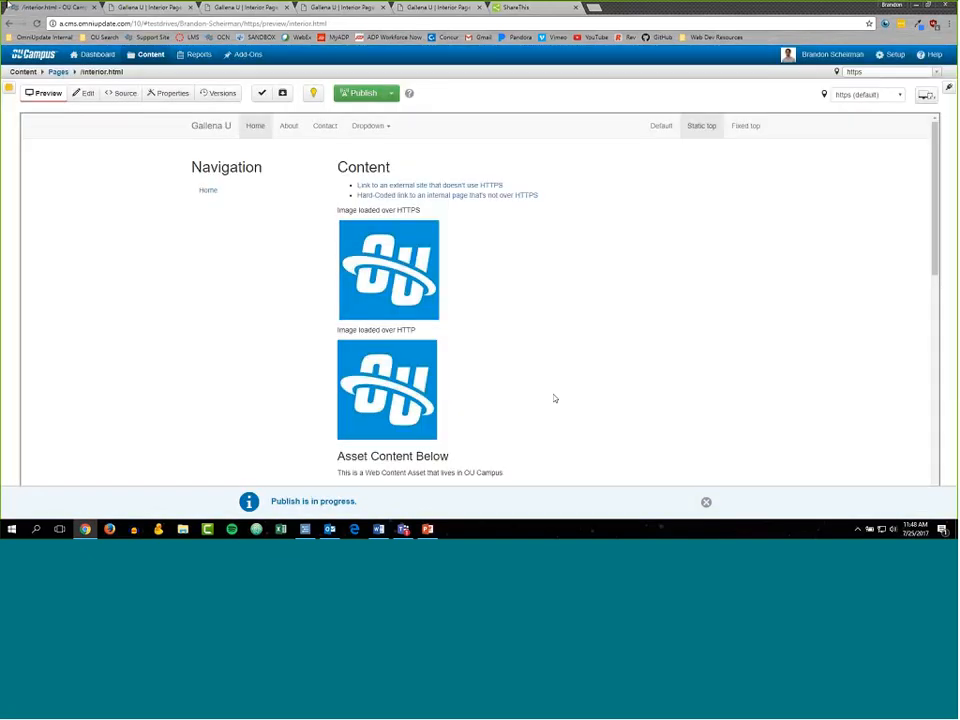
Open the published page and examine its layout and the console's mixed content messages about the Bootstrap stylesheet in the developer tools.
click(146, 7)
click(42, 8)
click(304, 506)
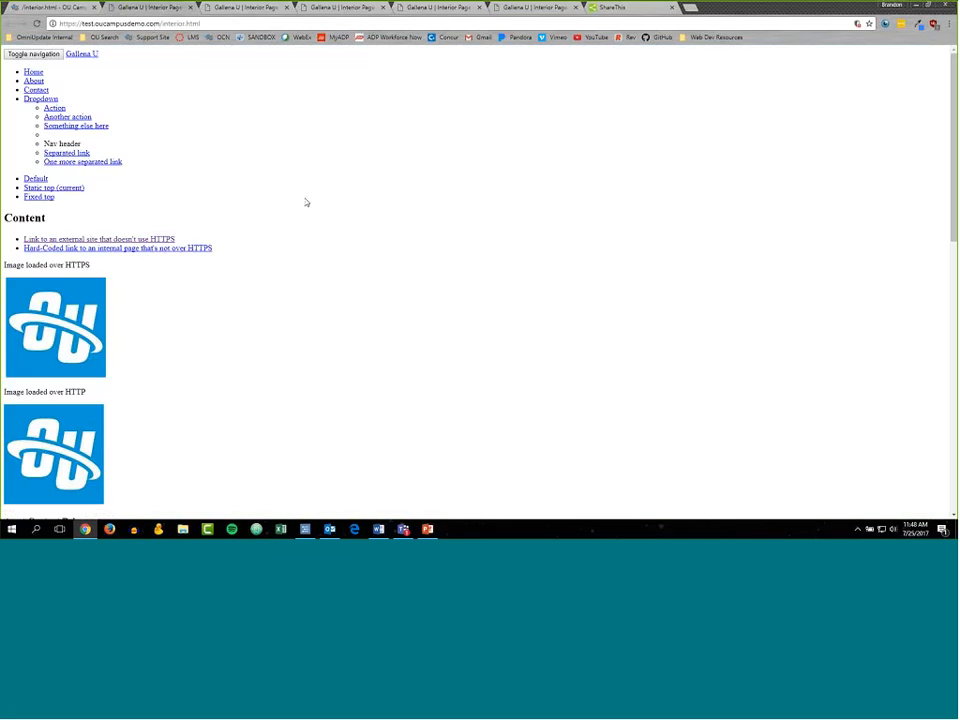
scroll(394, 223, down, 1)
scroll(396, 226, up, 1)
right_click(320, 231)
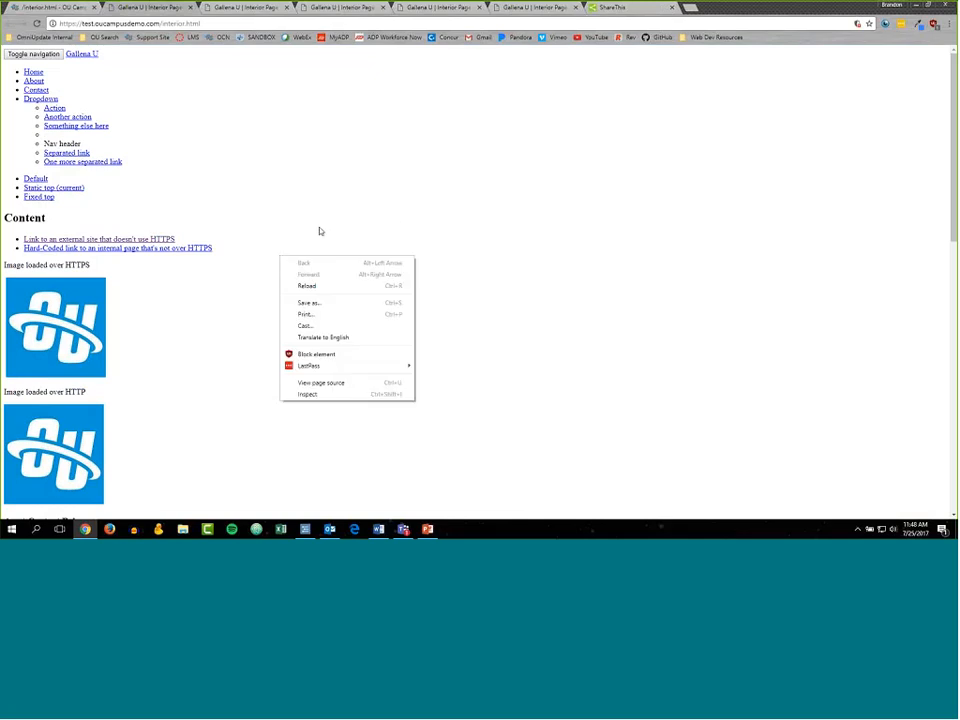
click(336, 394)
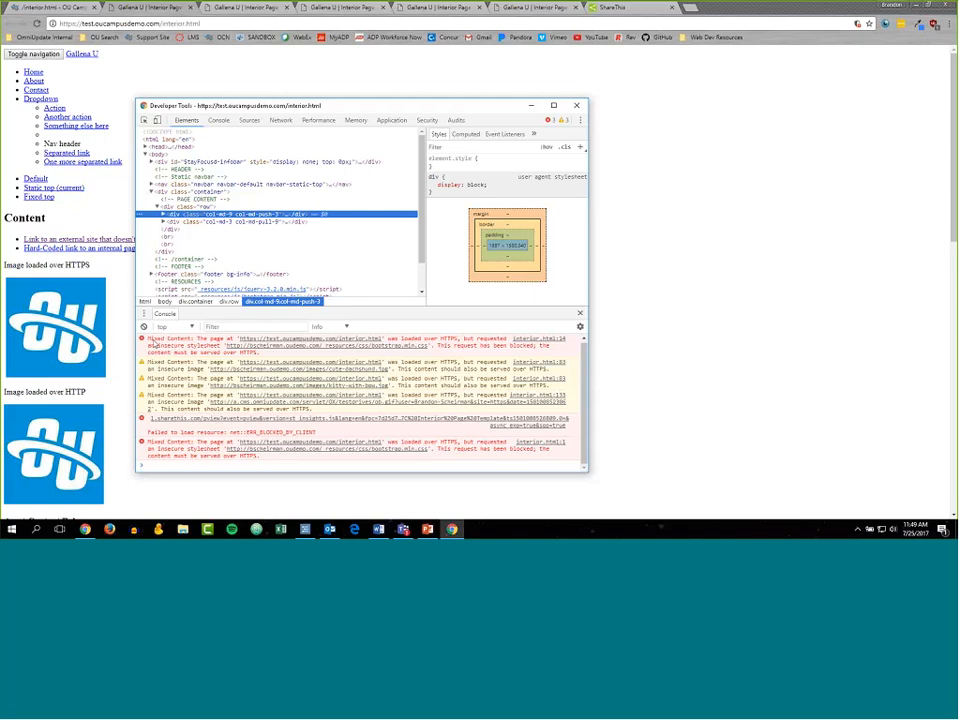
drag(148, 340, 432, 355)
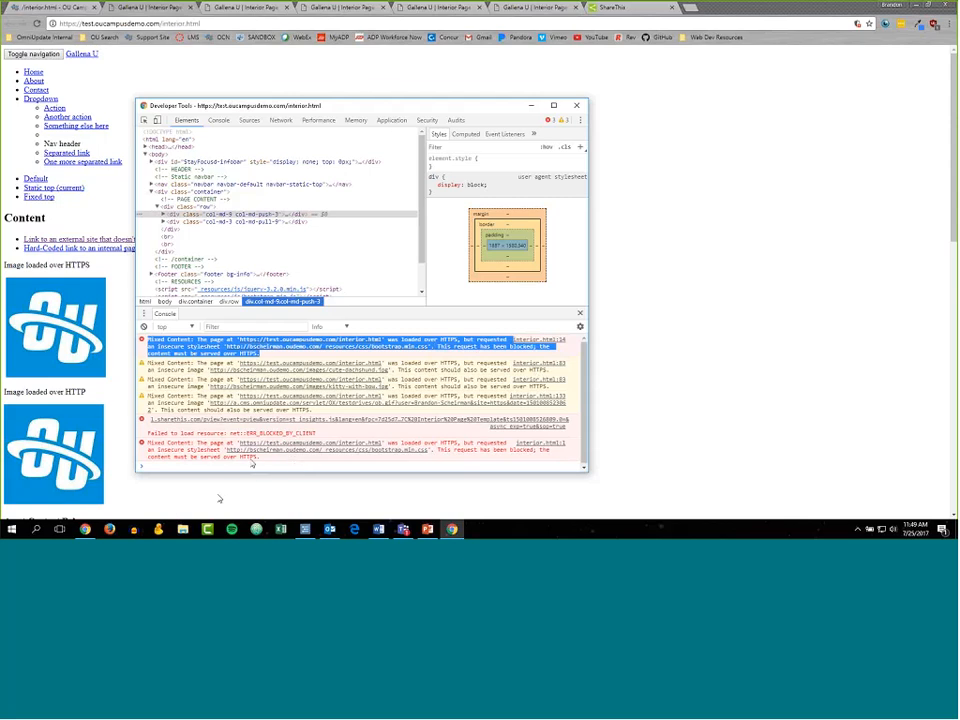
drag(148, 442, 520, 463)
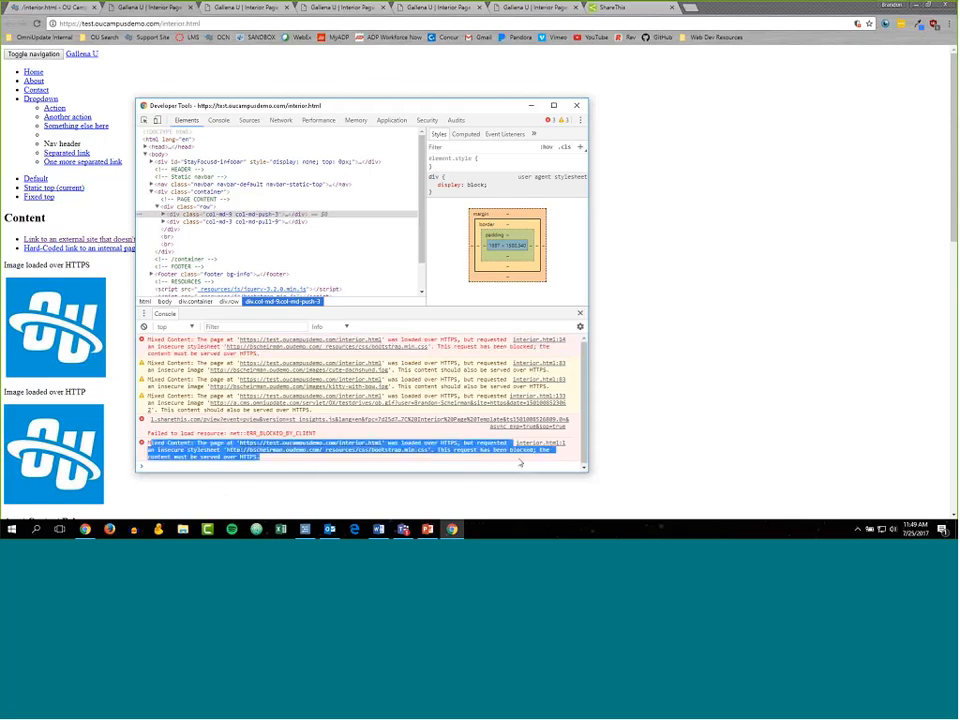
click(730, 348)
Switch back to OU Campus and open the account's Sites list in Setup to view the sites' URLs.
click(52, 8)
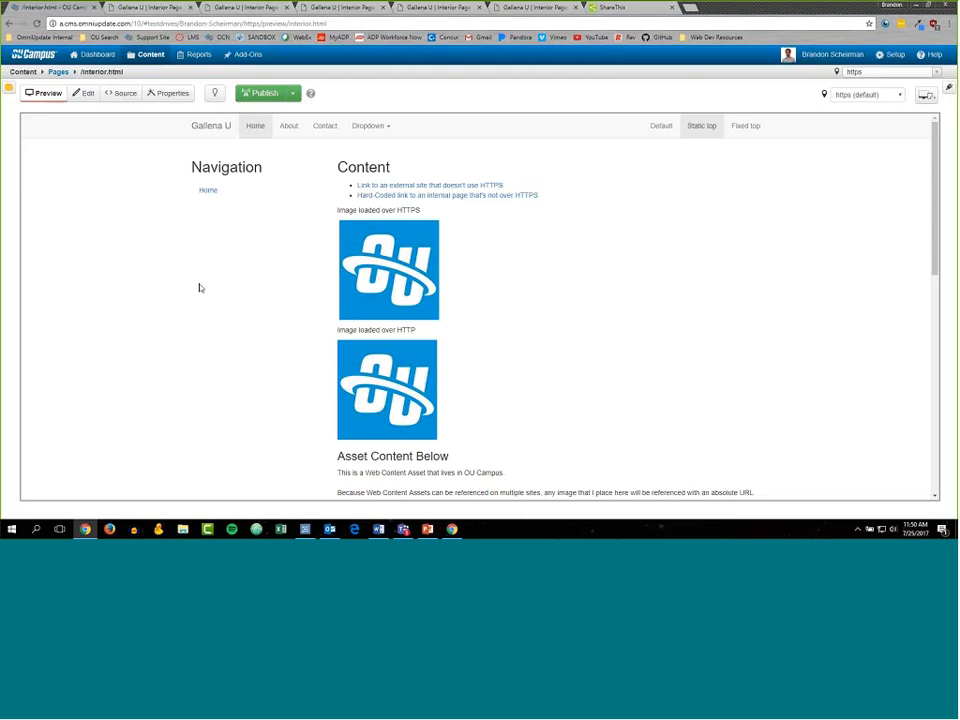
click(888, 55)
click(892, 54)
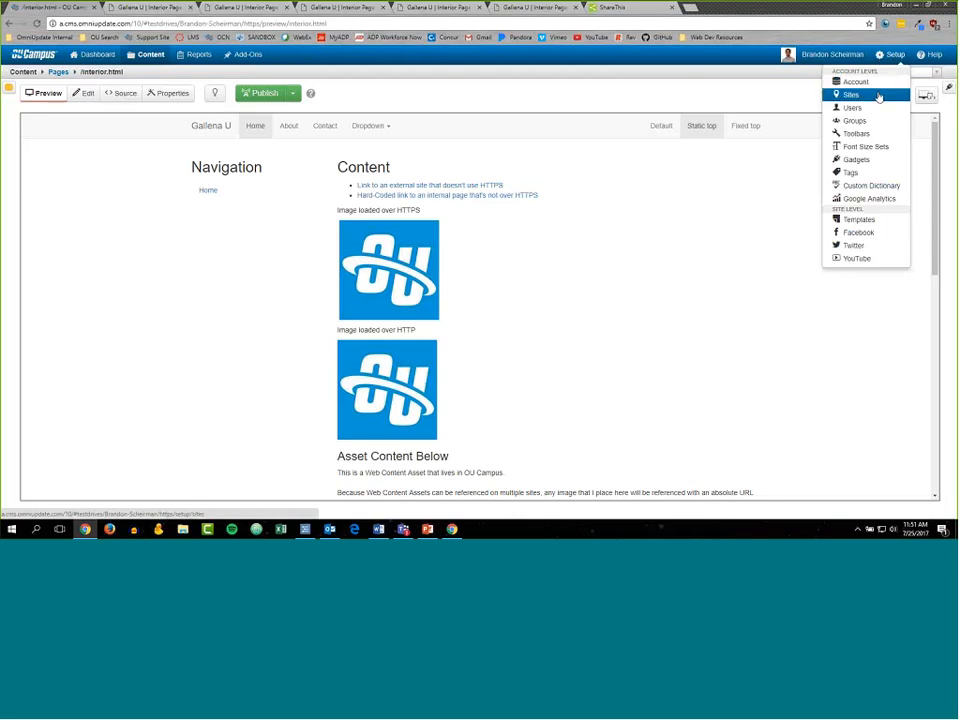
click(878, 96)
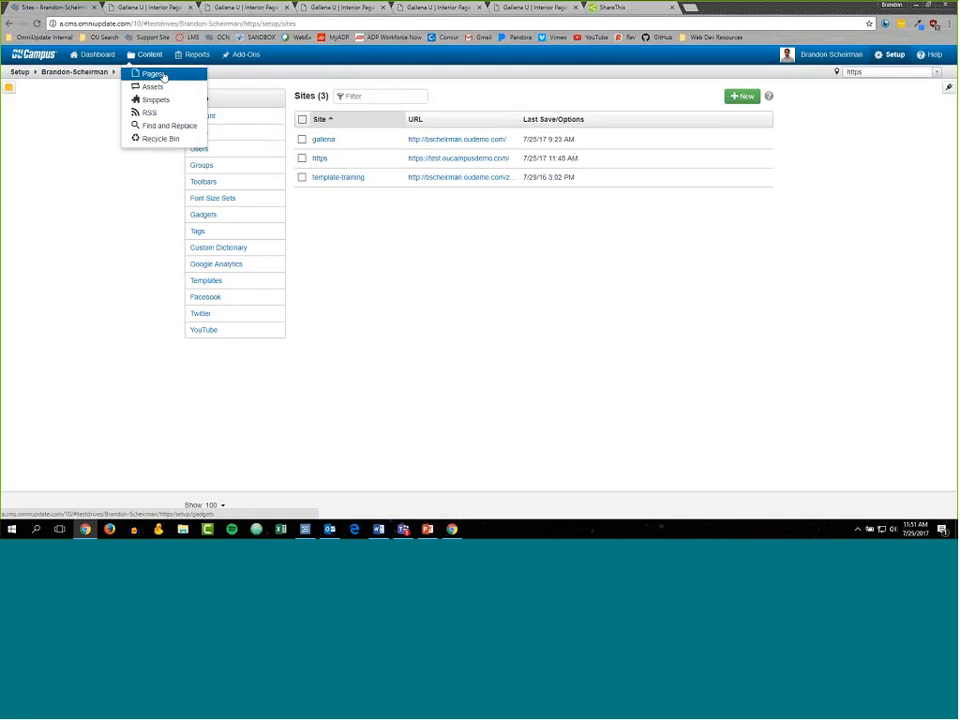
click(152, 74)
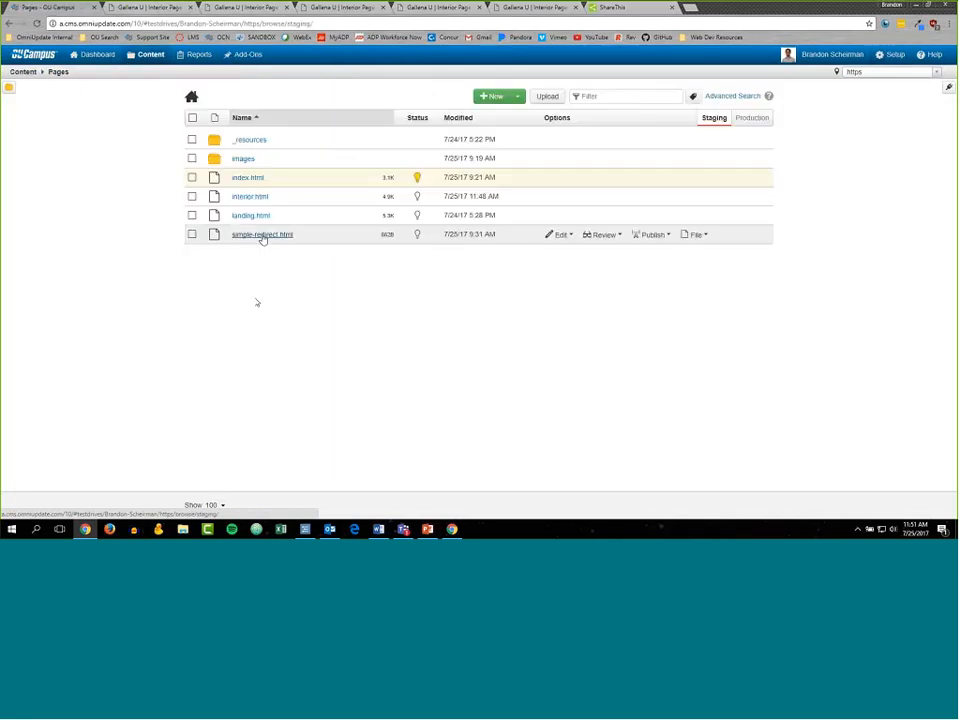
click(262, 180)
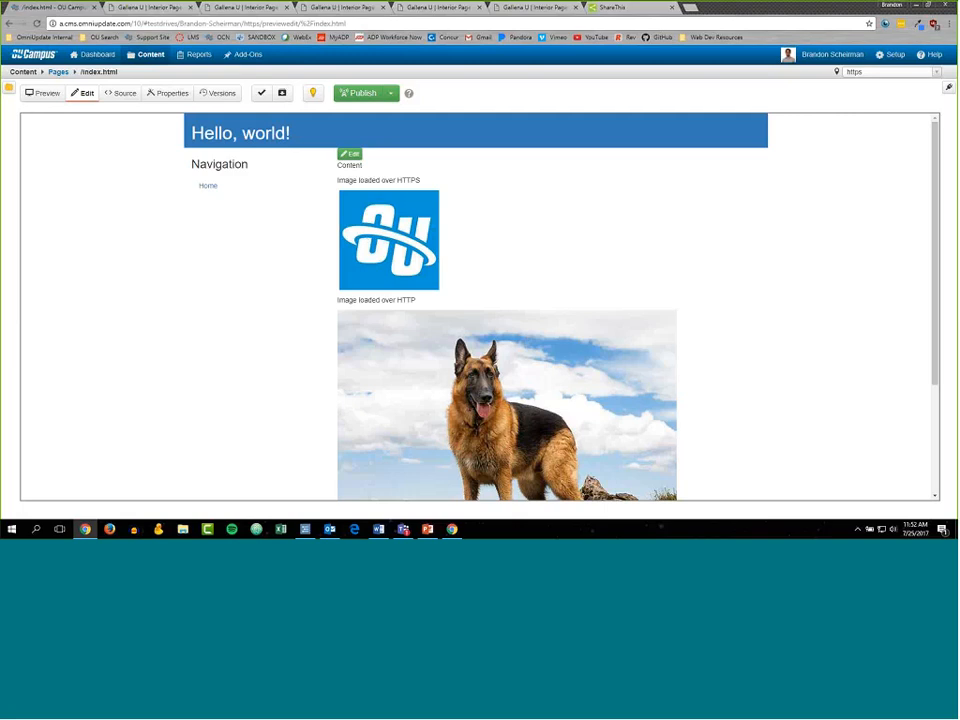
click(59, 72)
click(263, 198)
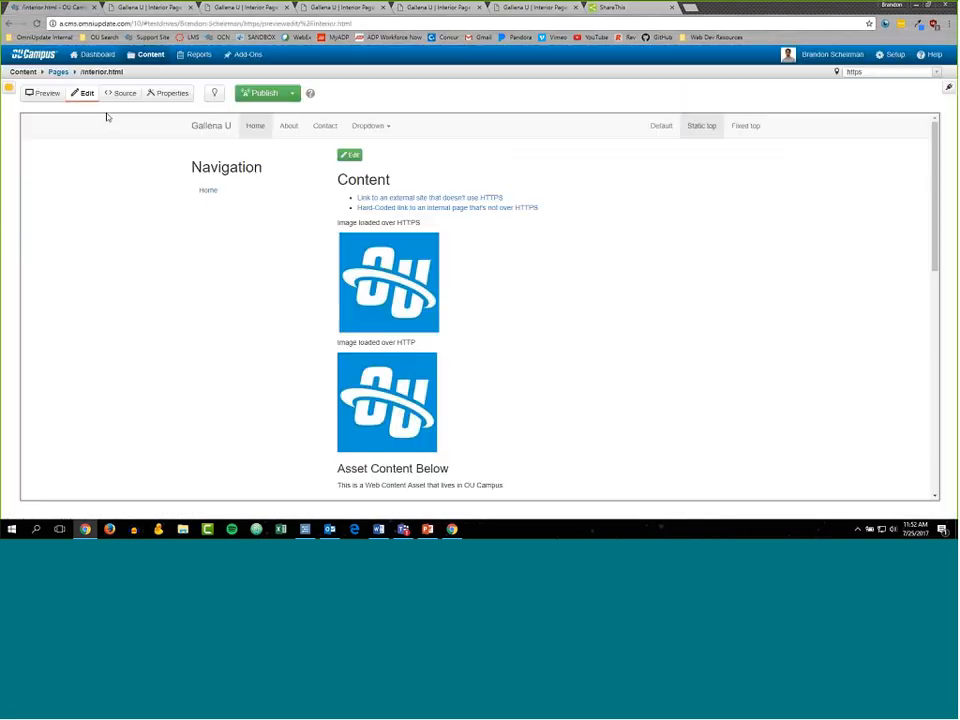
click(121, 93)
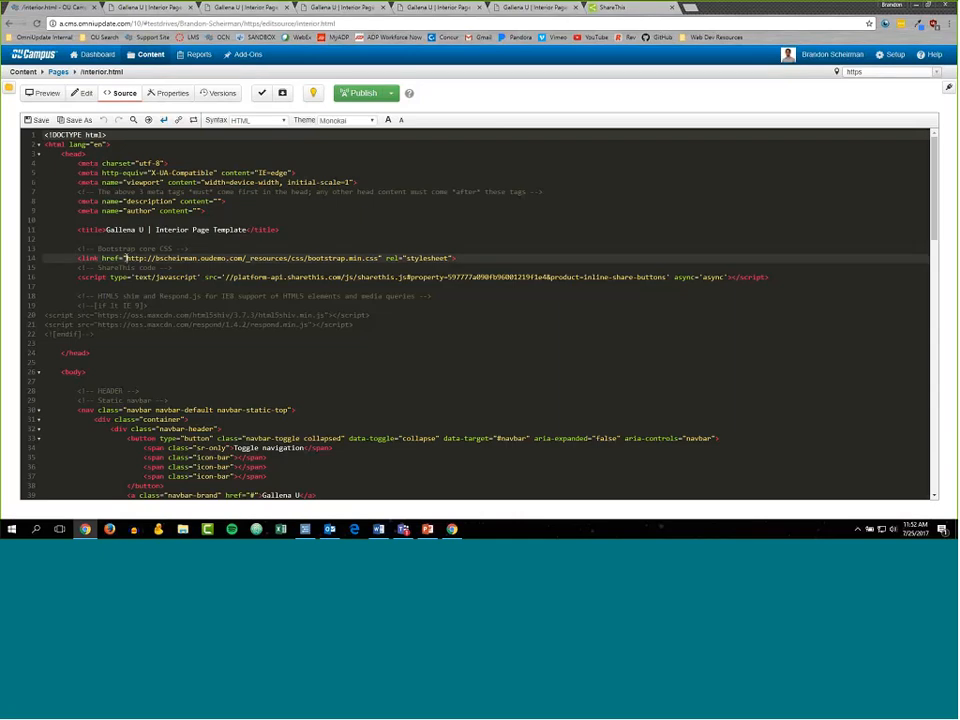
drag(204, 258, 243, 258)
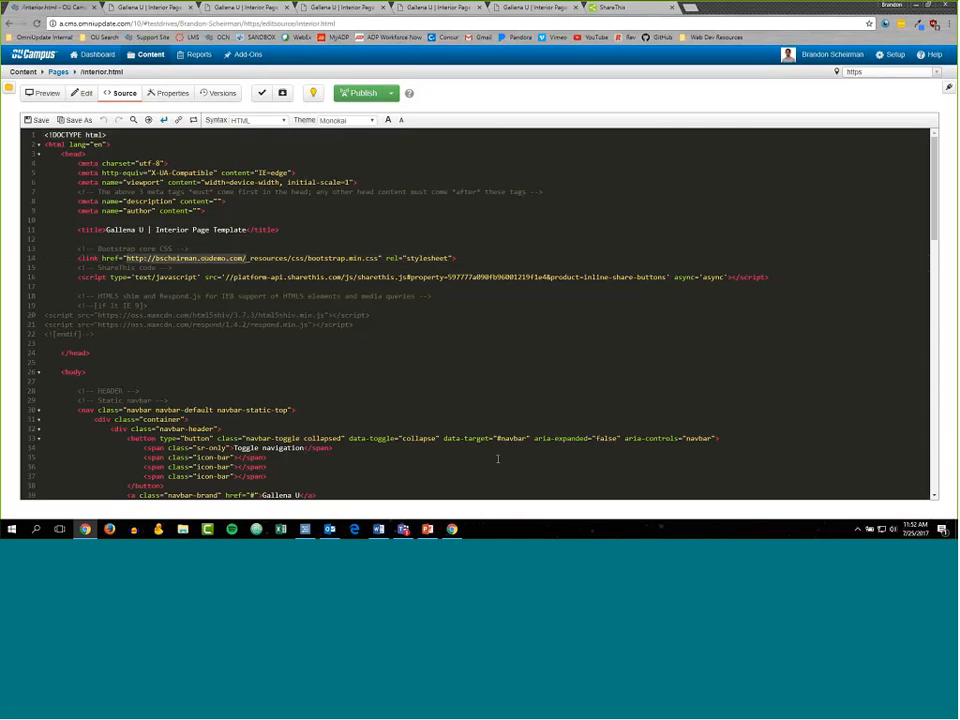
key(ctrl+c)
key(BackSpace)
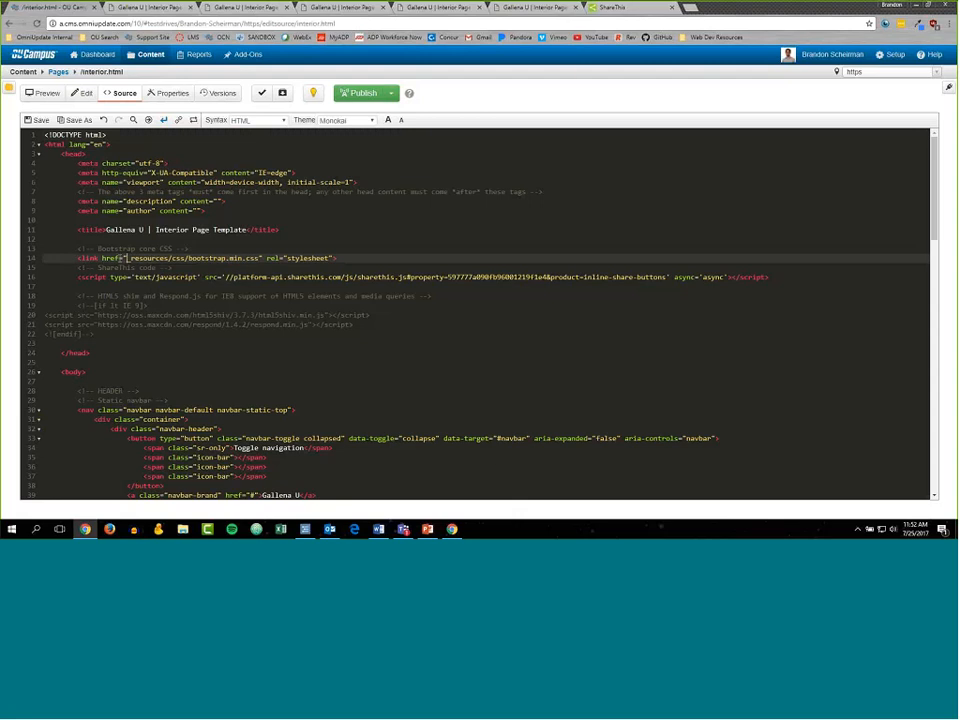
Save the source of interior.html with the relative stylesheet path and republish the page.
click(37, 119)
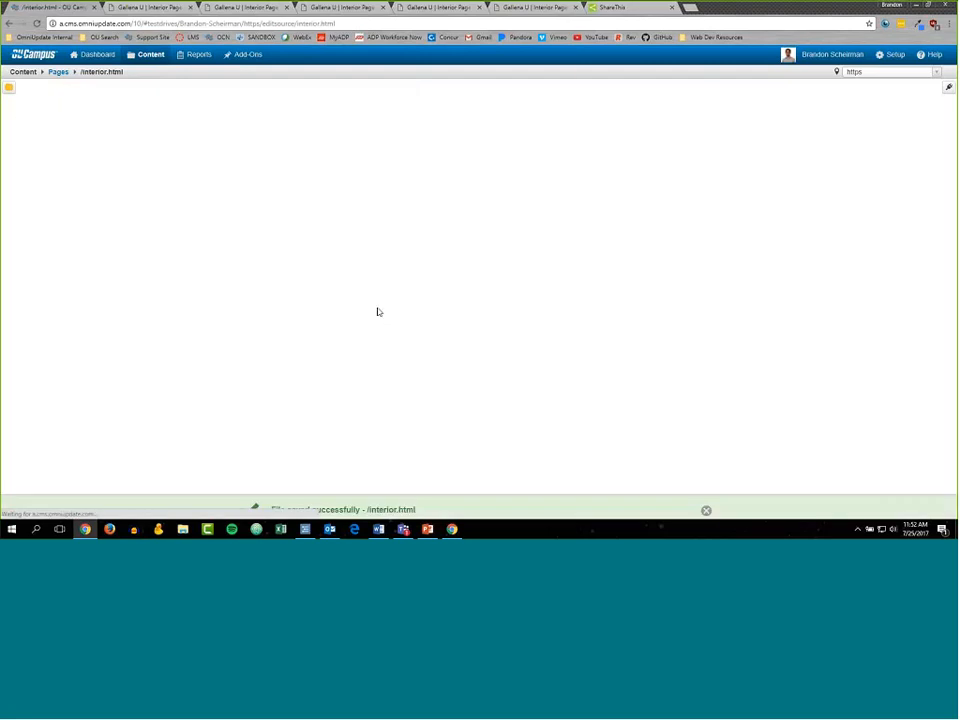
click(363, 93)
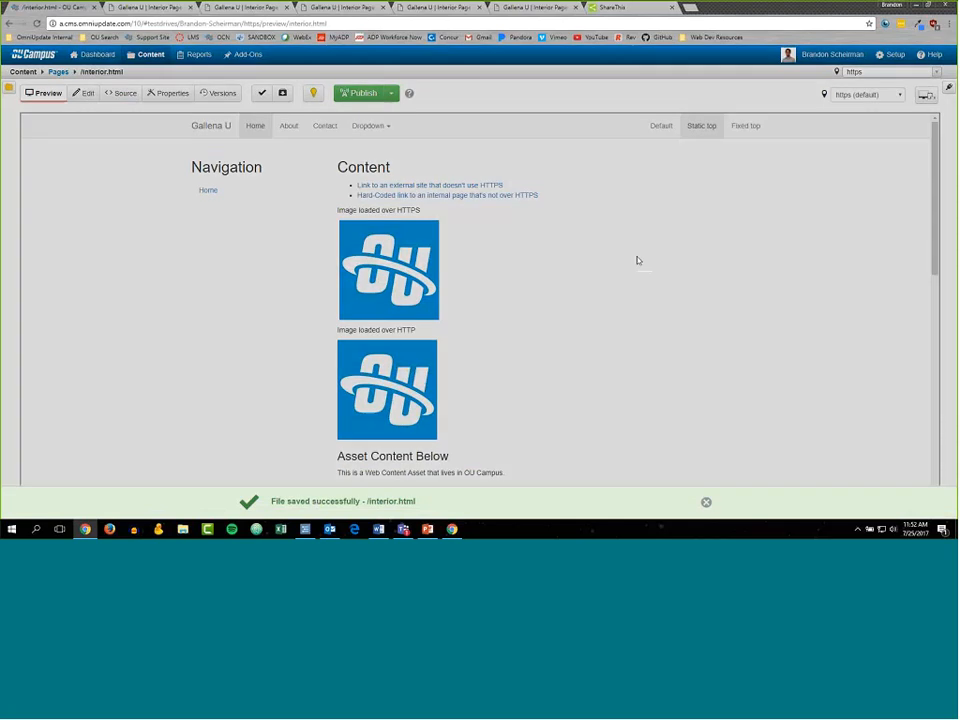
click(593, 342)
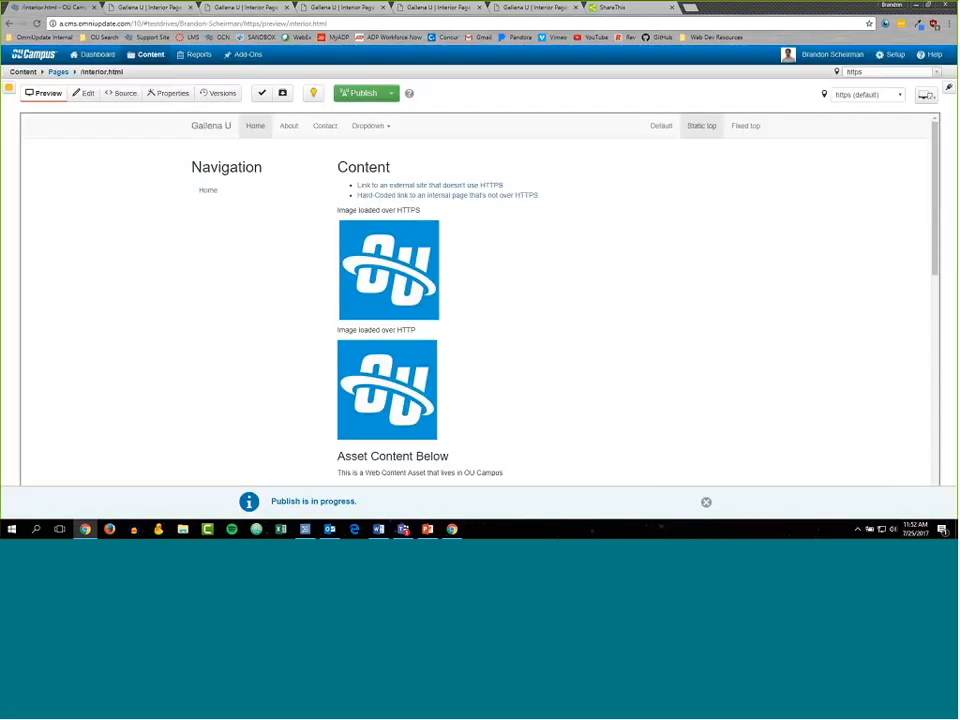
Close the extra published-page tabs, reload the remaining interior.html page and check its styling and images.
middle_click(170, 6)
middle_click(169, 6)
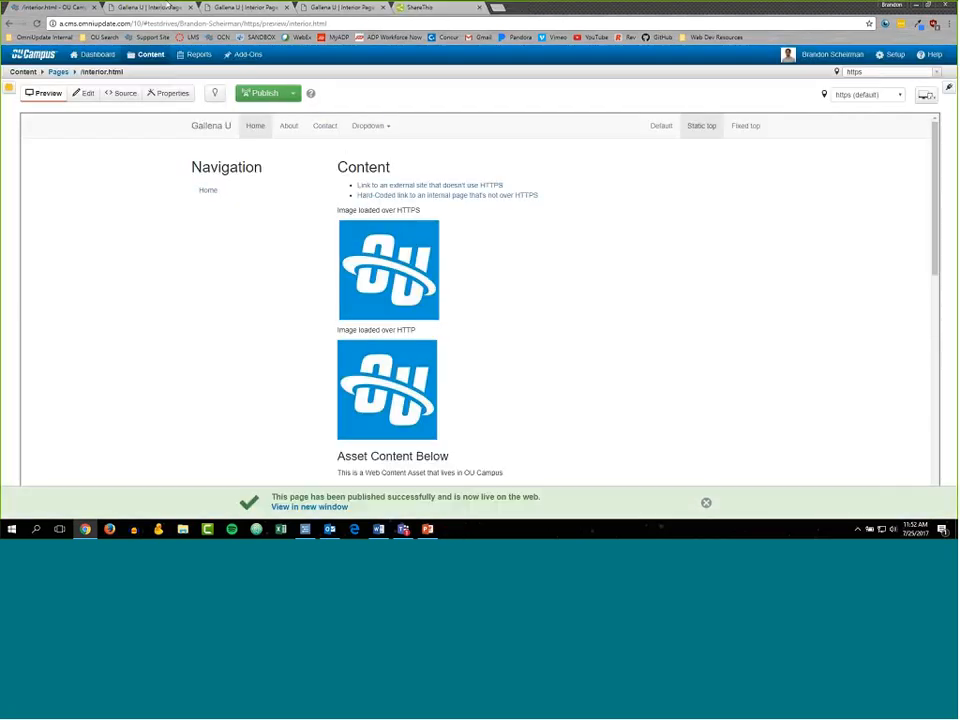
middle_click(167, 5)
click(167, 6)
key(F5)
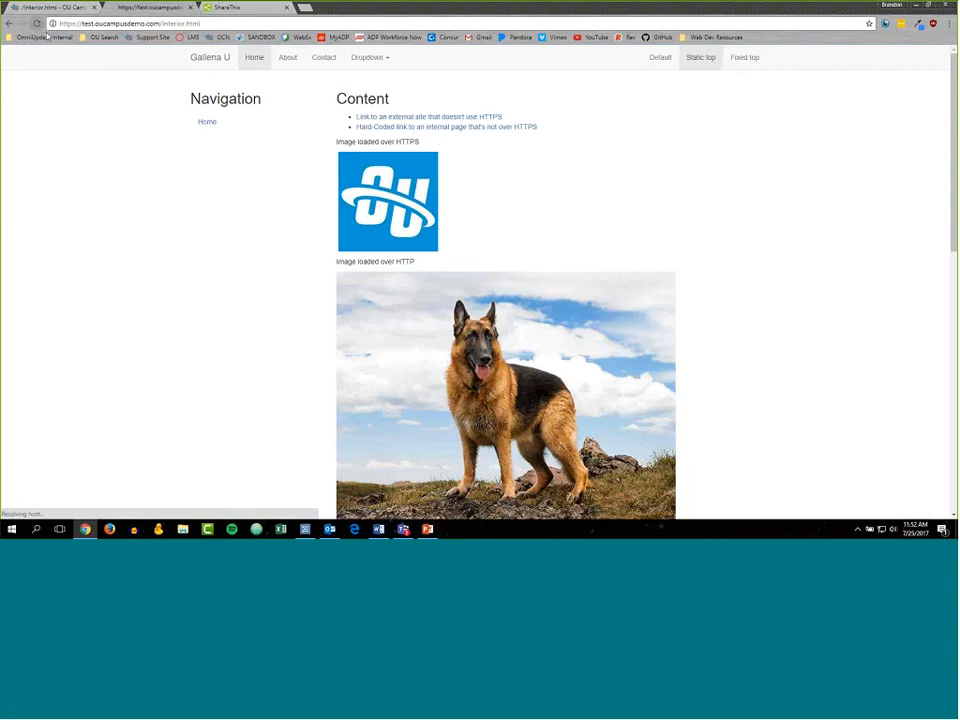
scroll(640, 315, down, 5)
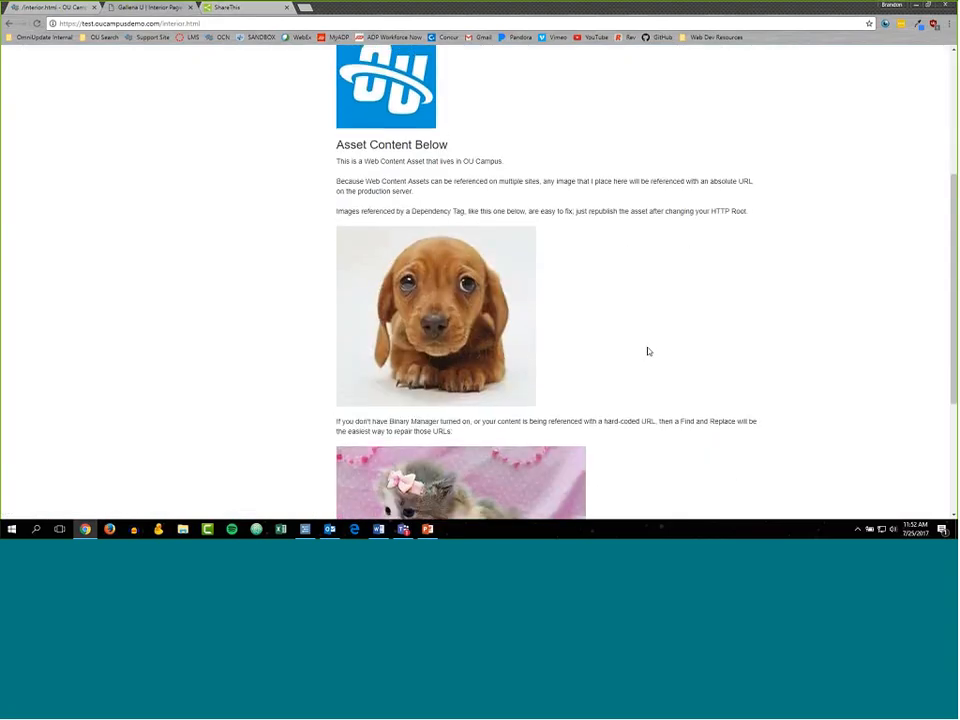
scroll(600, 348, up, 5)
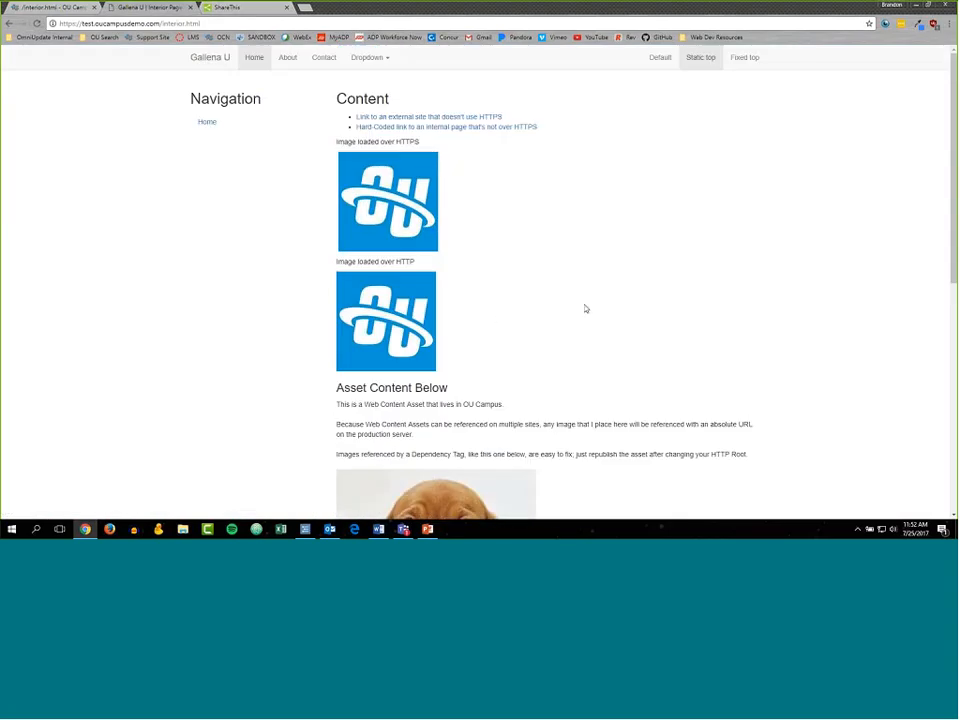
Switch back to OU Campus and open the Find and Replace tool for the https site.
click(40, 10)
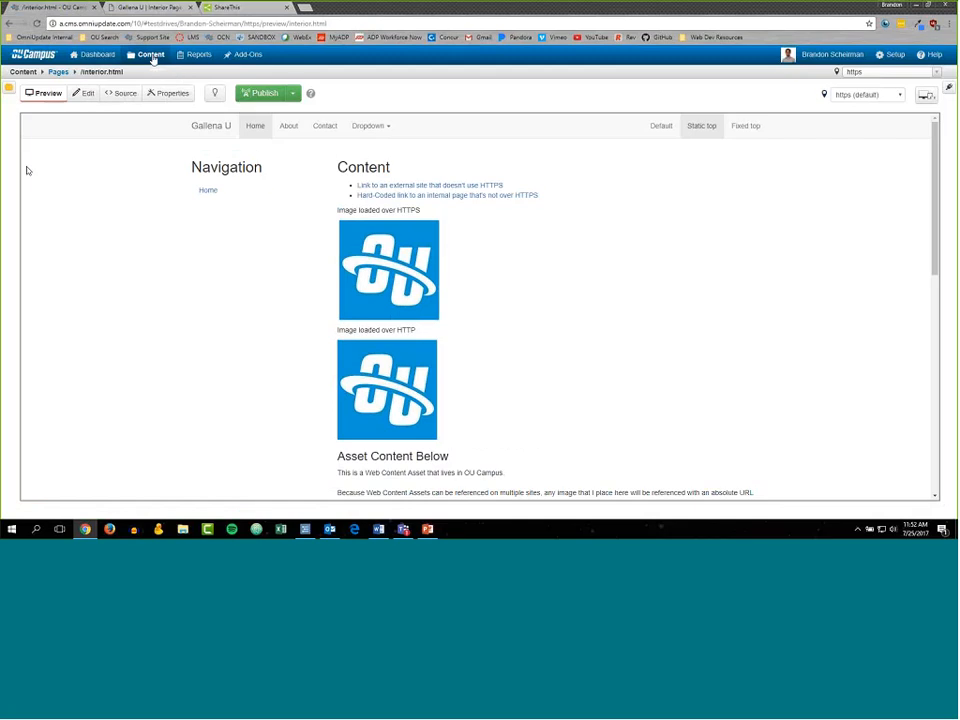
mouse_move(152, 59)
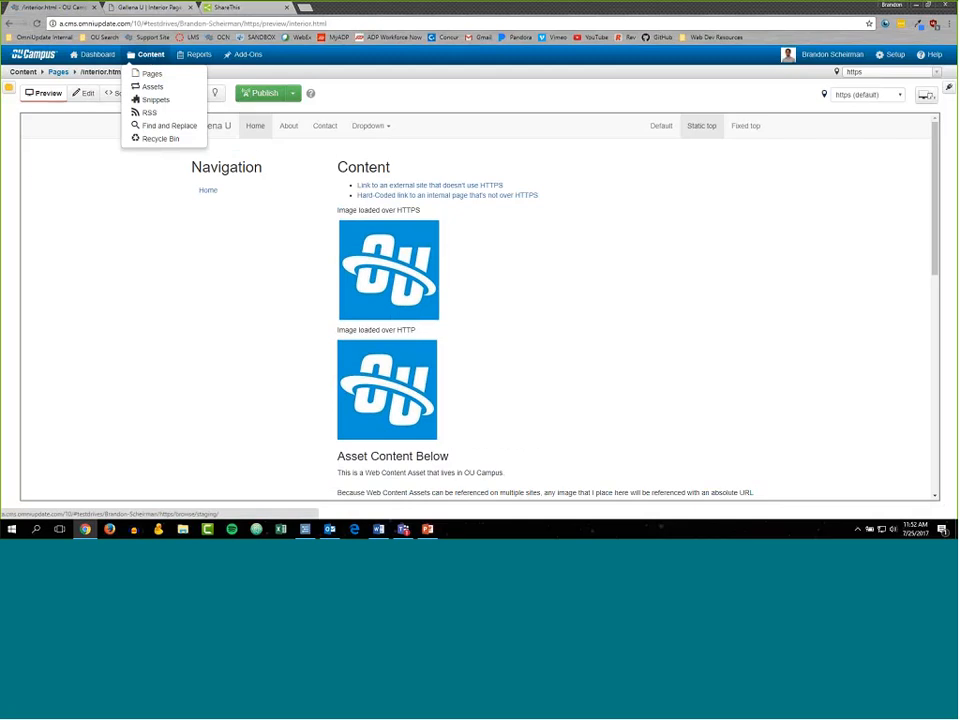
click(184, 127)
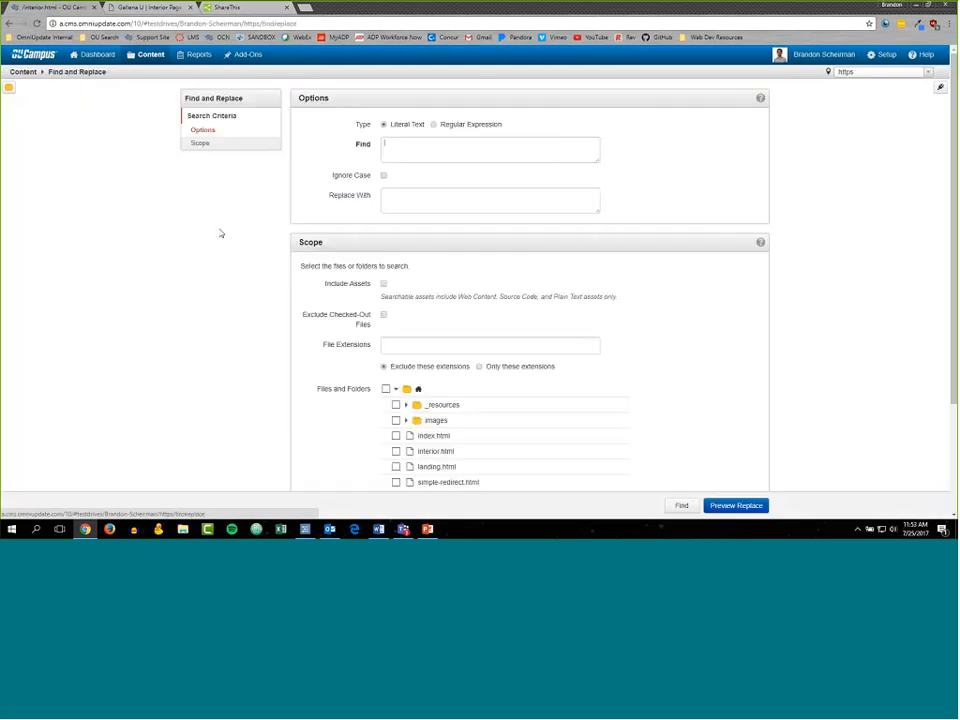
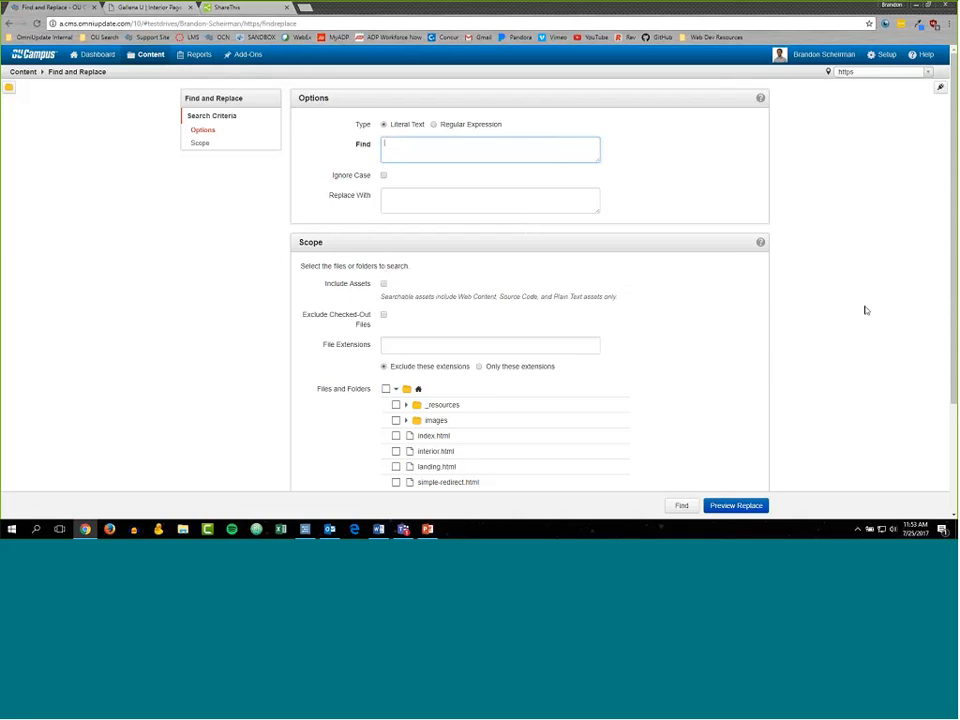
key(alt+Tab)
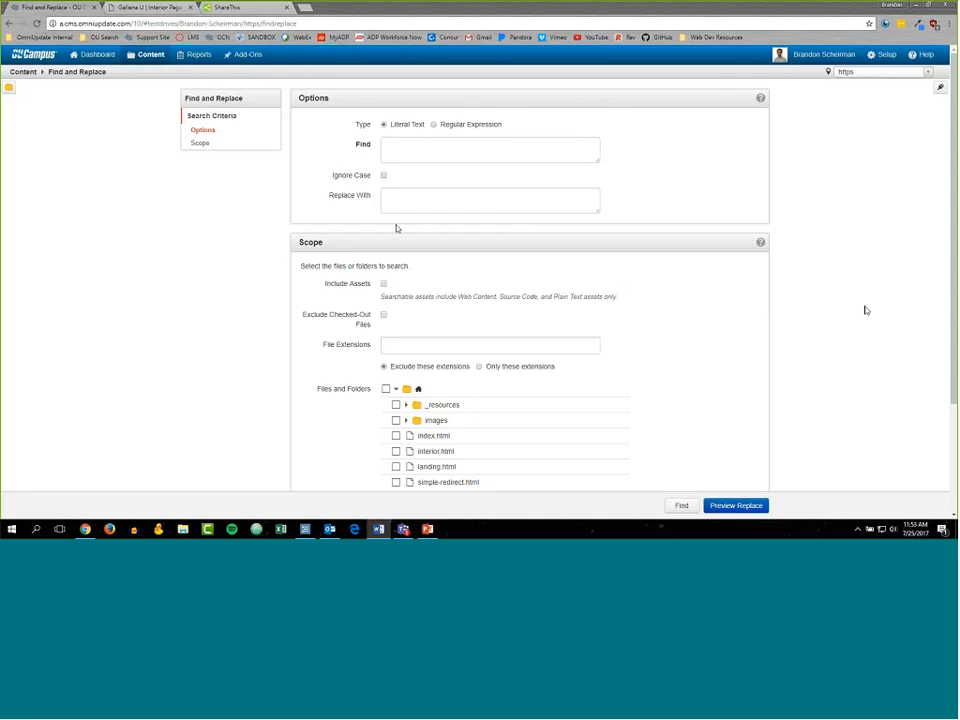
key(alt+Tab)
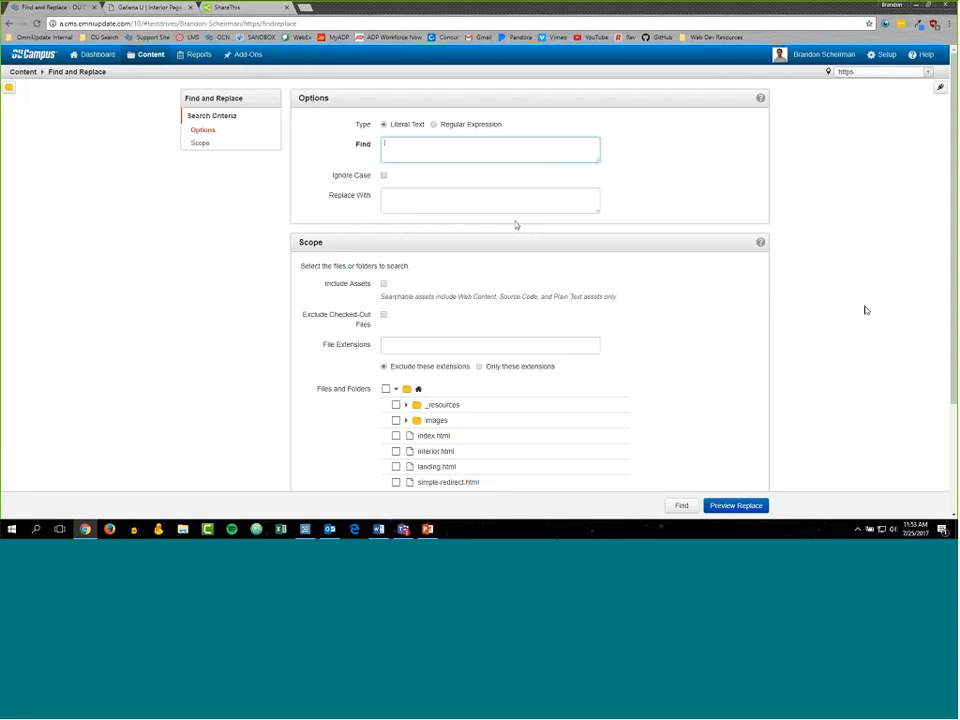
text(http://([^.]+\.)?(domain\.edu))
key(ctrl+plus)
key(ctrl+plus)
key(ctrl+plus)
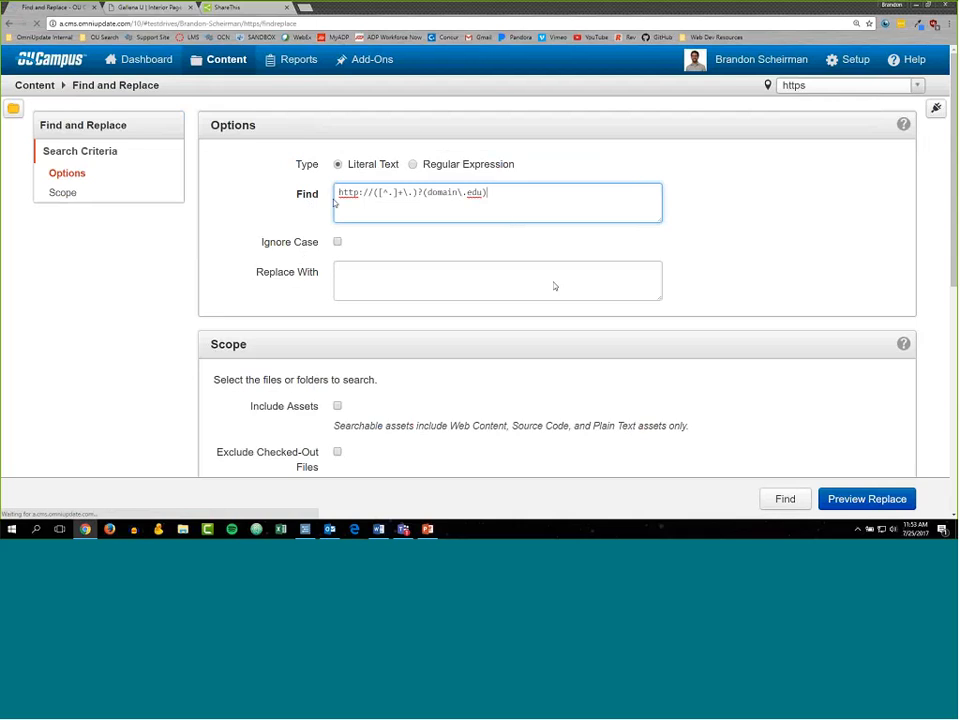
drag(337, 193, 376, 199)
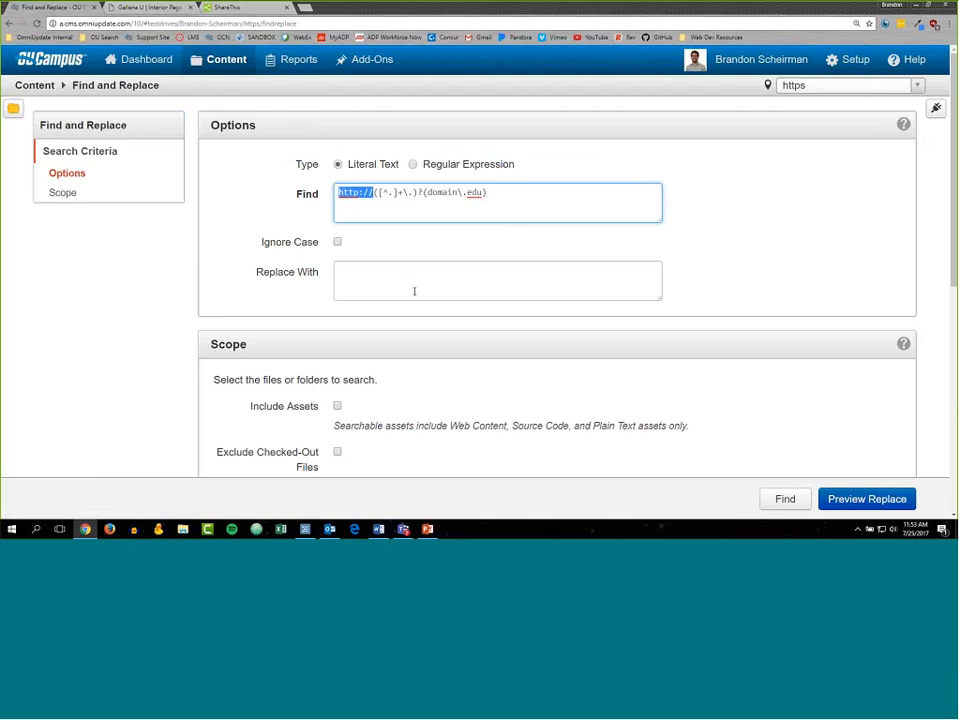
click(414, 165)
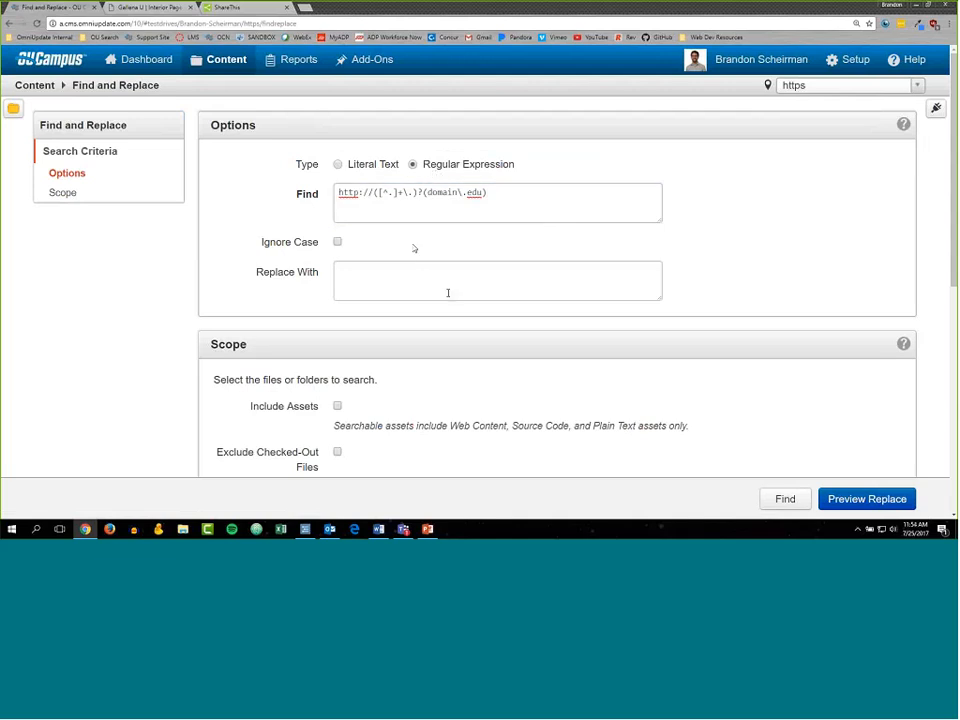
Examine the optional subdomain group ([^.]+\.) in the find pattern.
click(376, 211)
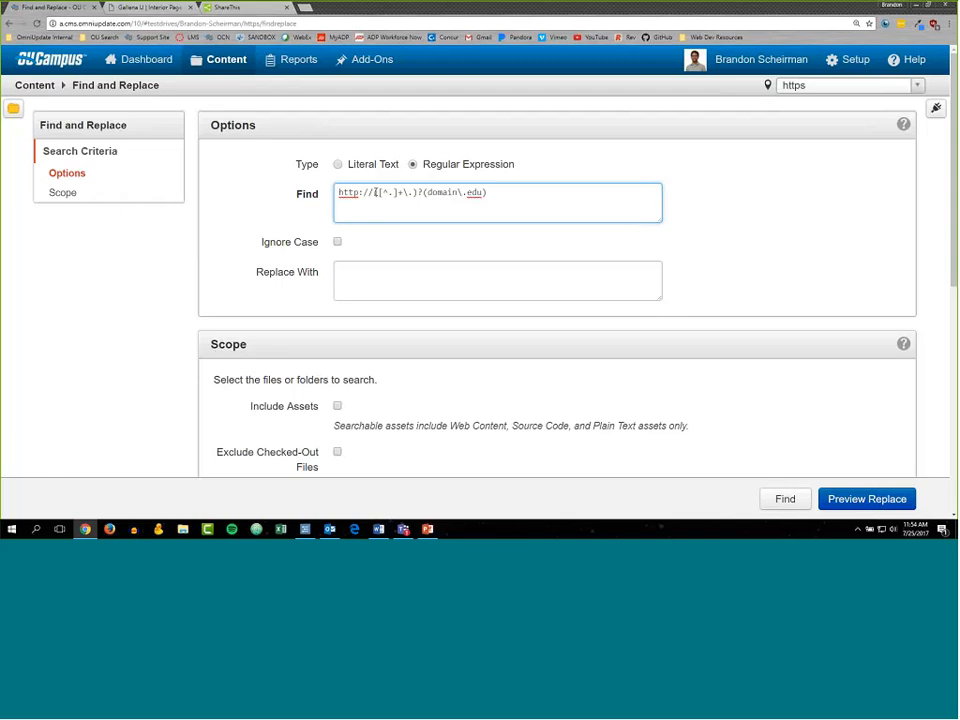
drag(374, 192, 417, 194)
click(417, 194)
click(362, 265)
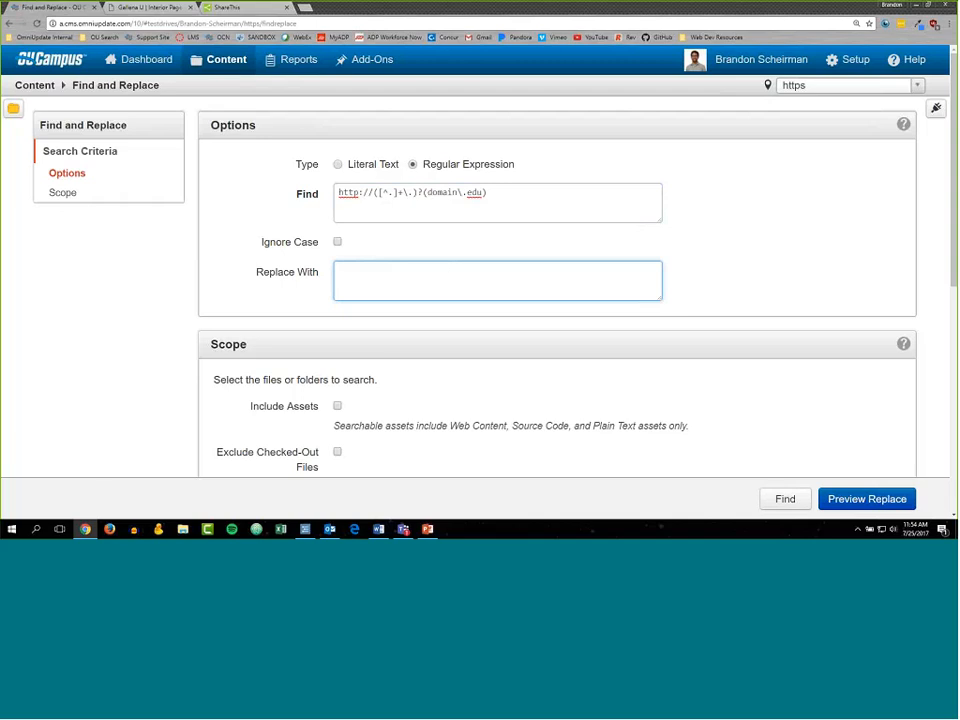
click(381, 195)
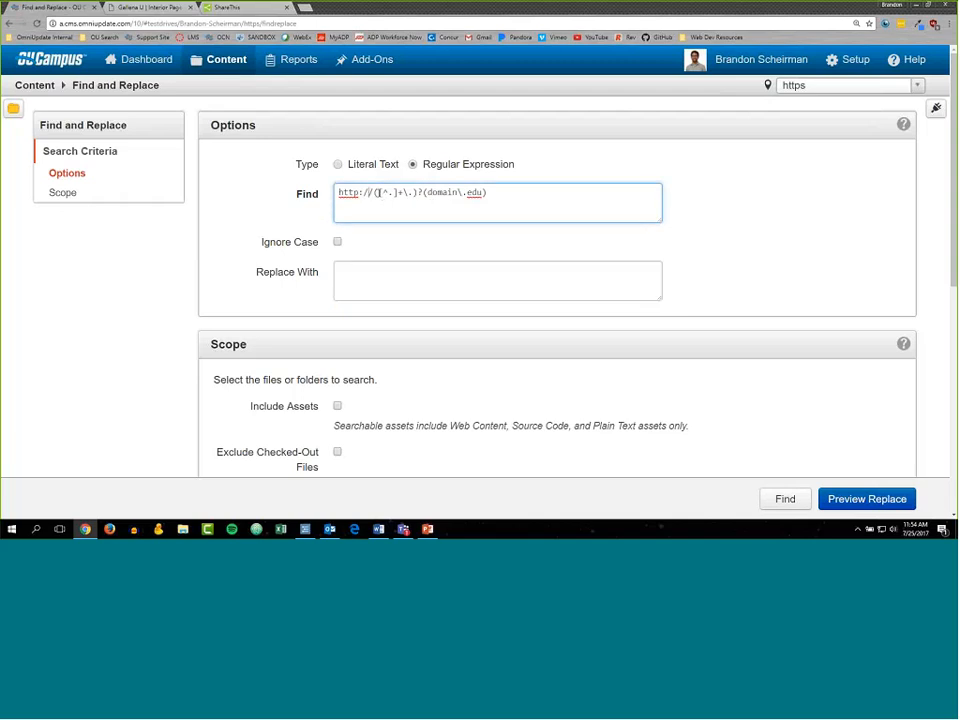
drag(378, 193, 416, 193)
click(349, 201)
click(375, 205)
Change the domain name in the find pattern to oucampusdemo and review the pattern's two capture groups.
drag(428, 192, 458, 192)
click(426, 192)
drag(426, 192, 458, 193)
text(oucampusdemo)
mouse_move(487, 193)
mouse_down()
mouse_move(515, 193)
mouse_move(491, 190)
mouse_up()
click(494, 195)
click(488, 193)
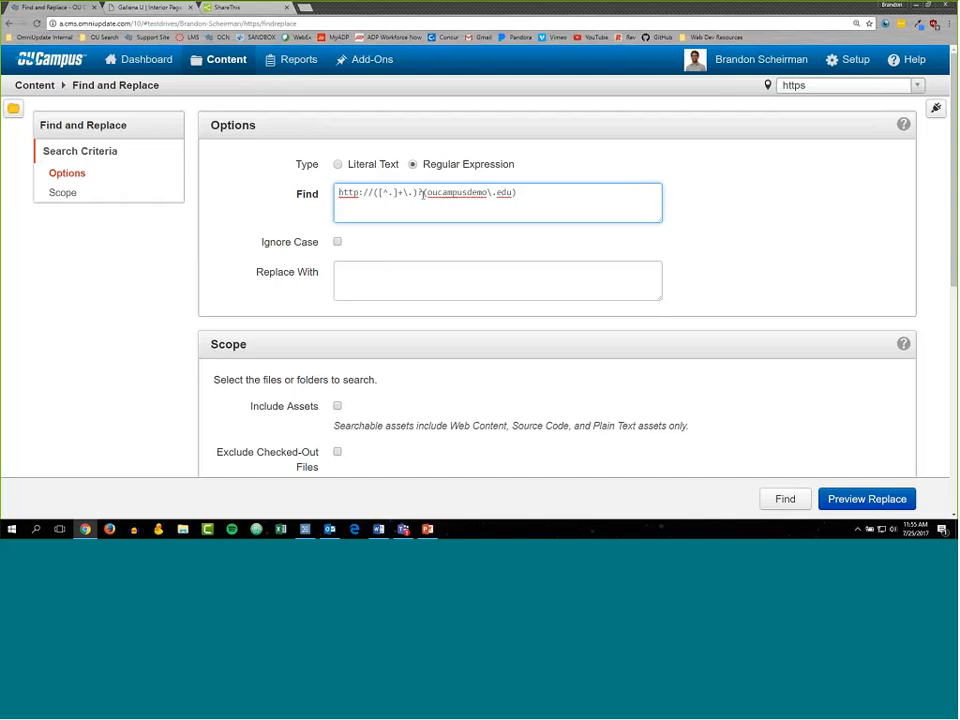
drag(423, 195, 513, 193)
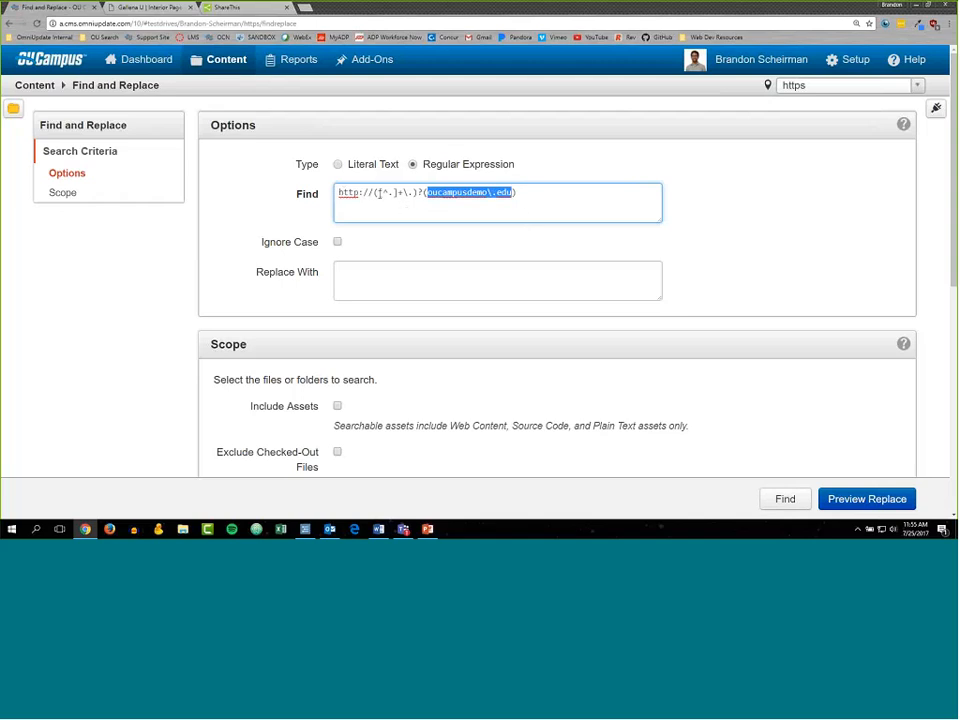
drag(374, 193, 418, 193)
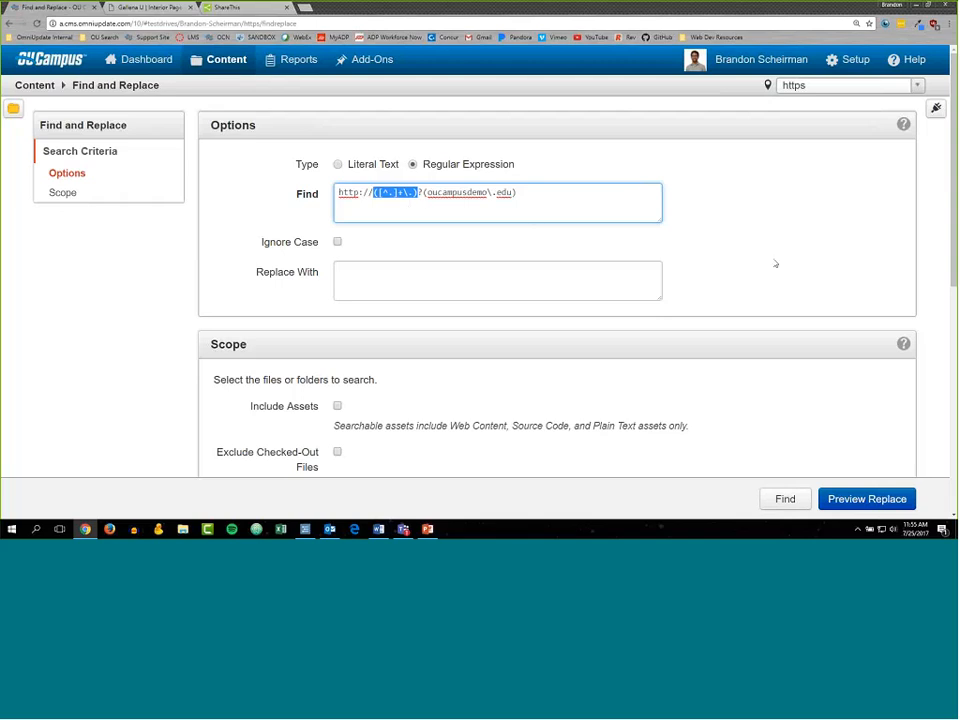
key(alt+Tab)
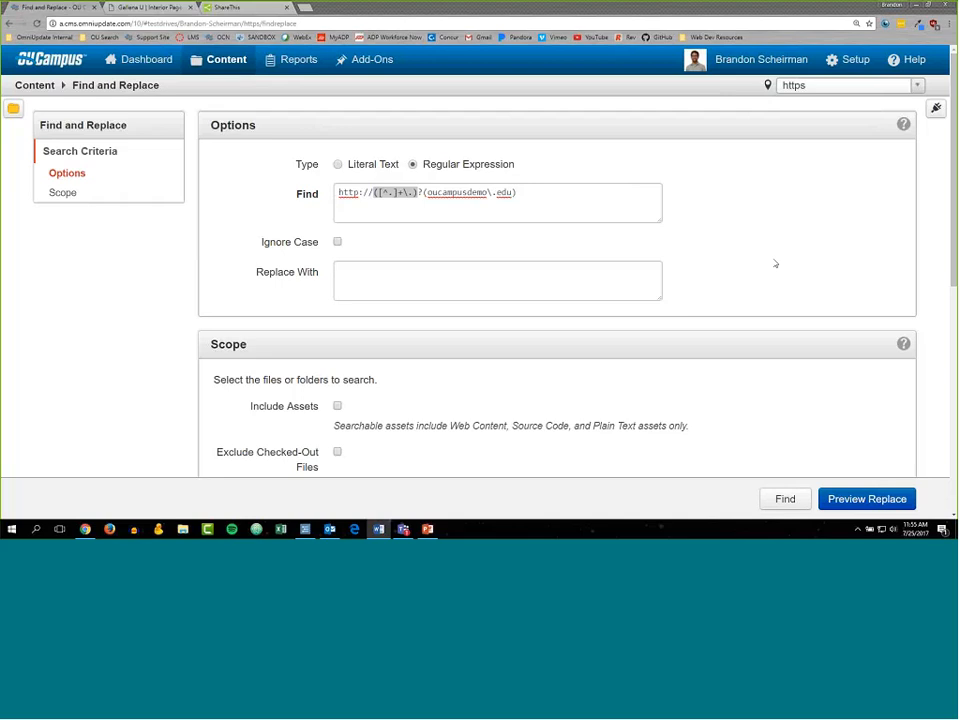
click(465, 287)
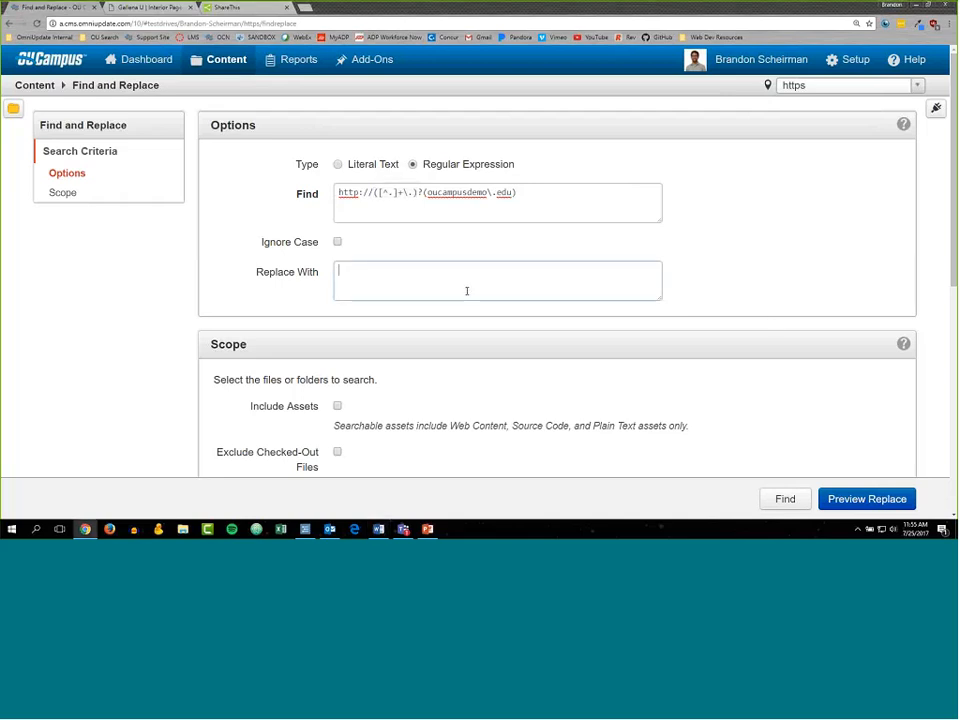
text(https://$1$2)
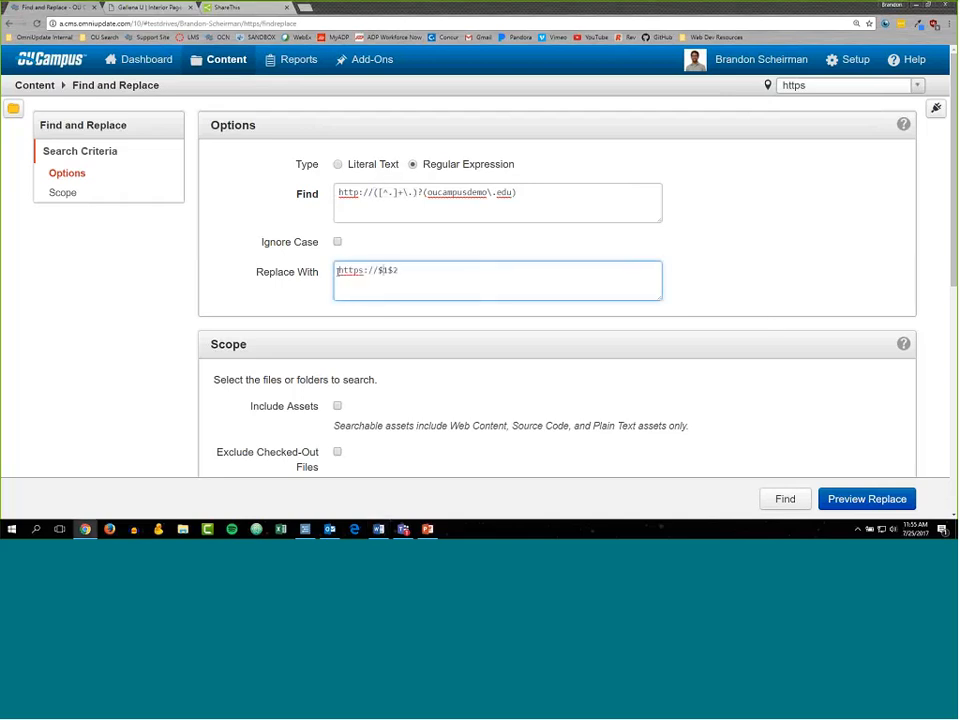
Compare the $1 and $2 references in the replacement text with the subdomain and domain groups in the find pattern.
drag(337, 270, 378, 275)
click(379, 273)
drag(378, 273, 405, 288)
drag(373, 192, 419, 193)
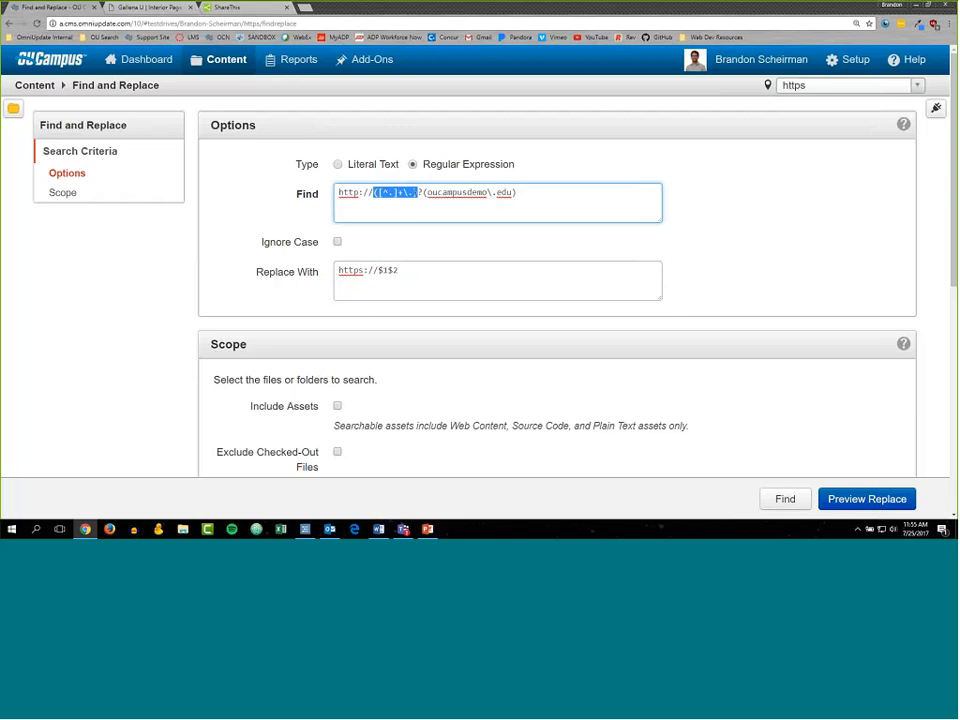
click(426, 199)
drag(425, 199, 519, 197)
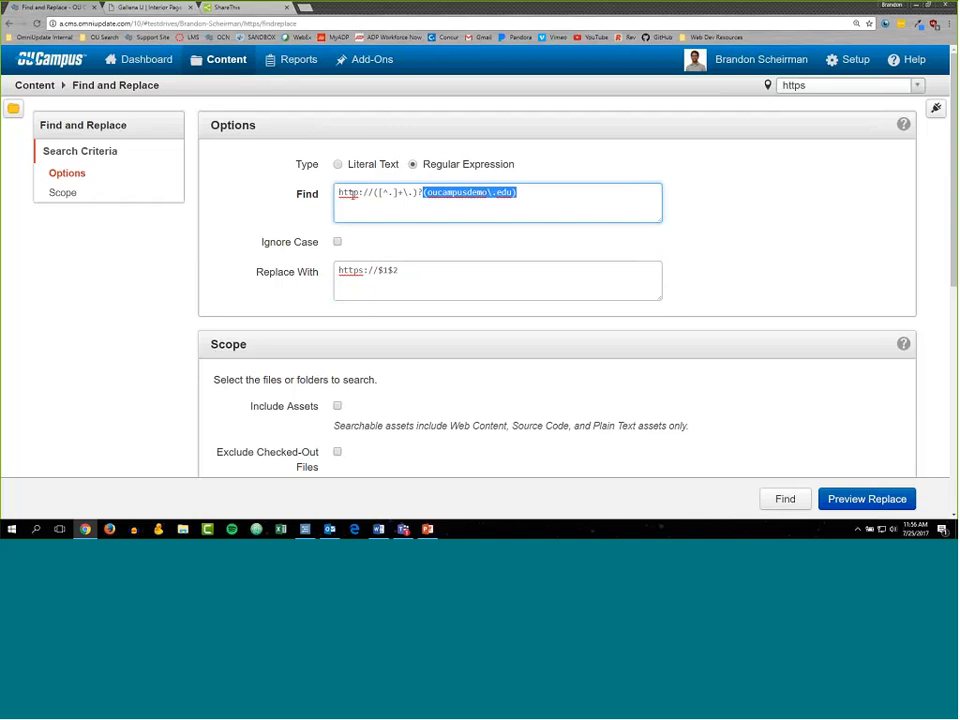
click(344, 265)
drag(339, 270, 405, 268)
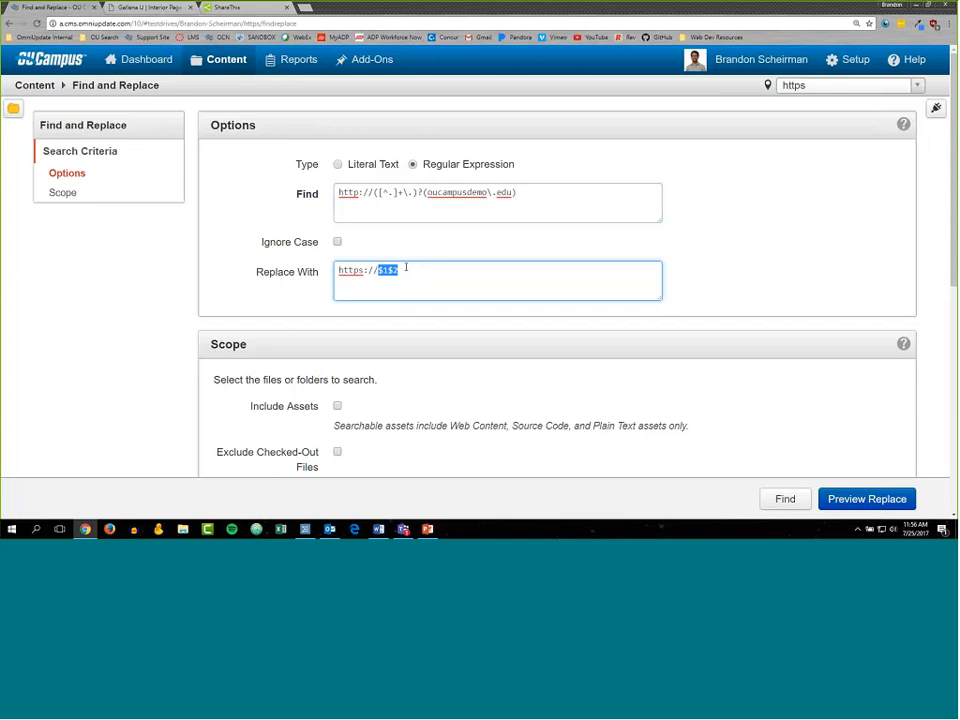
click(503, 243)
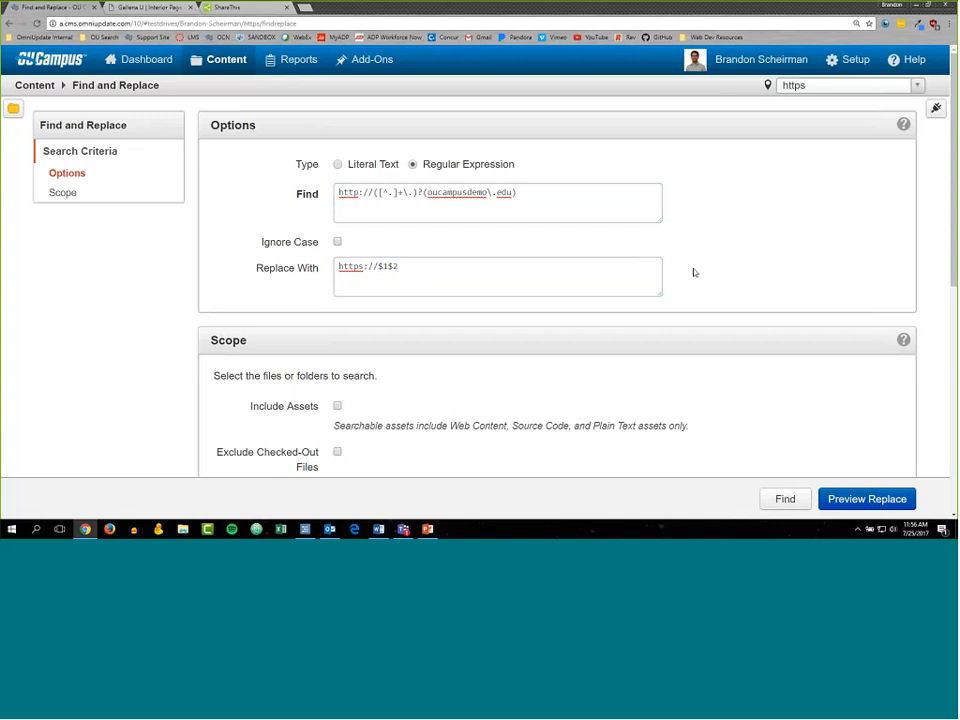
Set the search scope to include assets and all files and folders under the site root.
scroll(690, 270, down, 1)
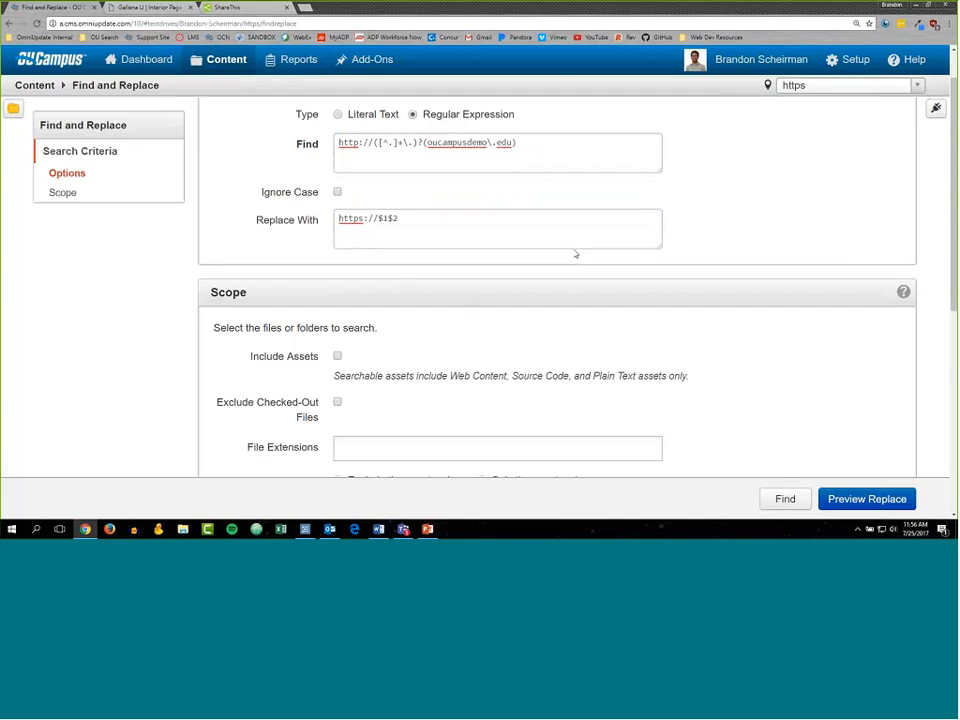
scroll(572, 252, down, 3)
scroll(355, 260, up, 2)
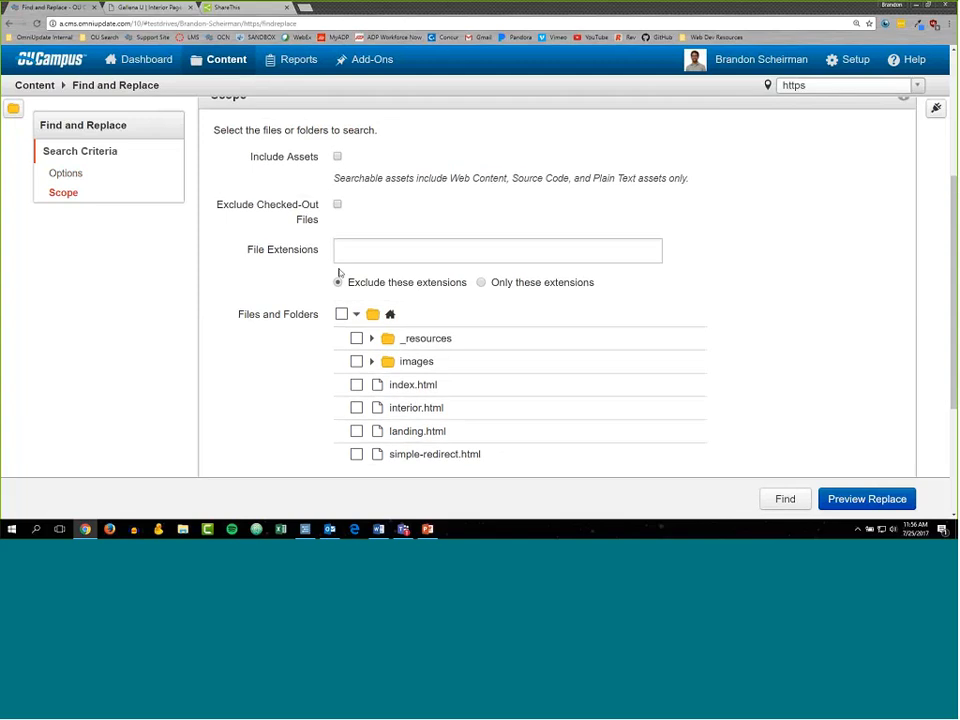
click(337, 206)
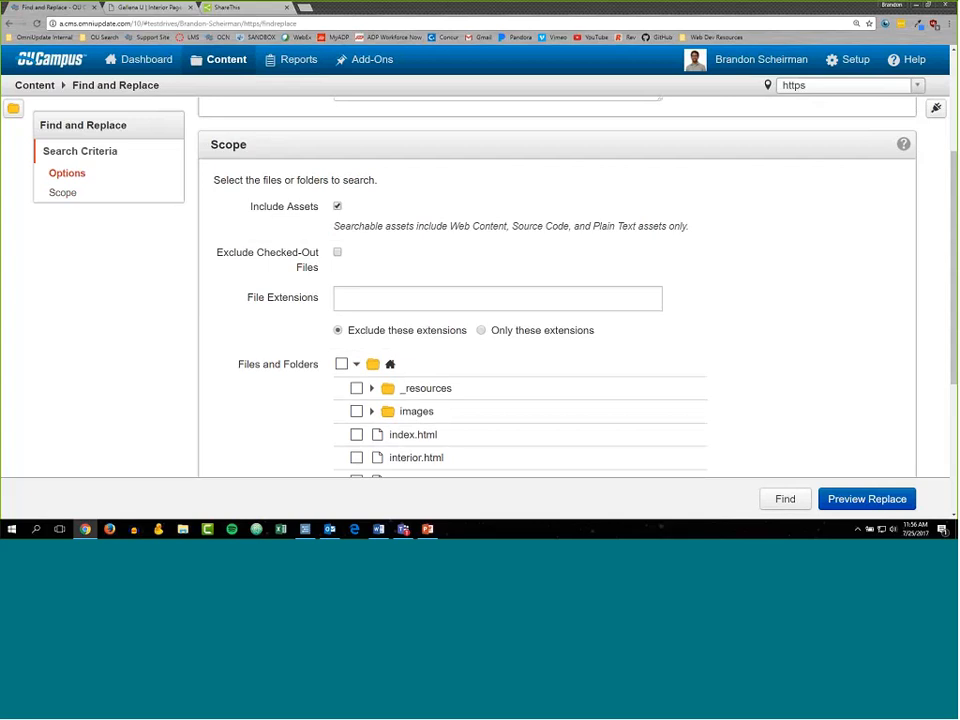
scroll(692, 360, down, 2)
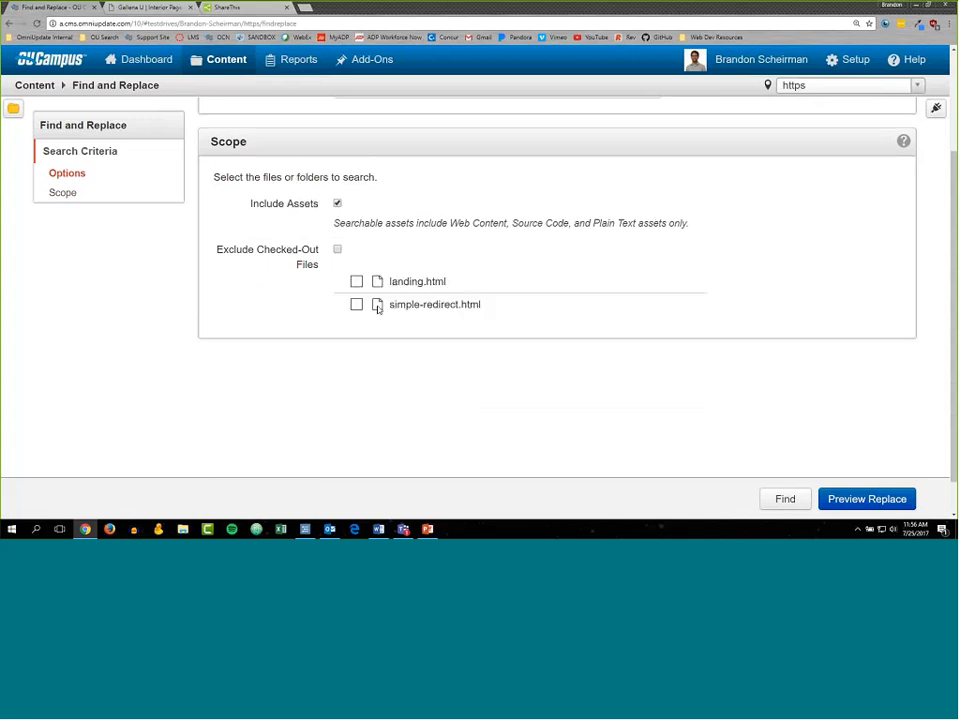
click(341, 164)
scroll(615, 377, up, 2)
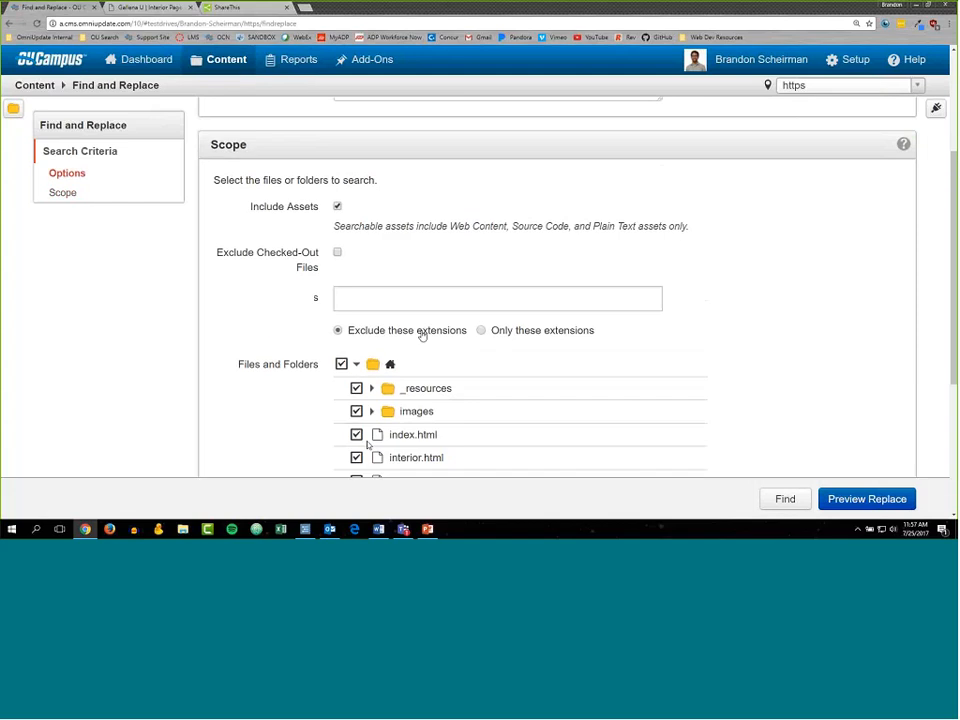
Review the scope settings and run a preview of the replacement across the selected files.
scroll(311, 188, down, 1)
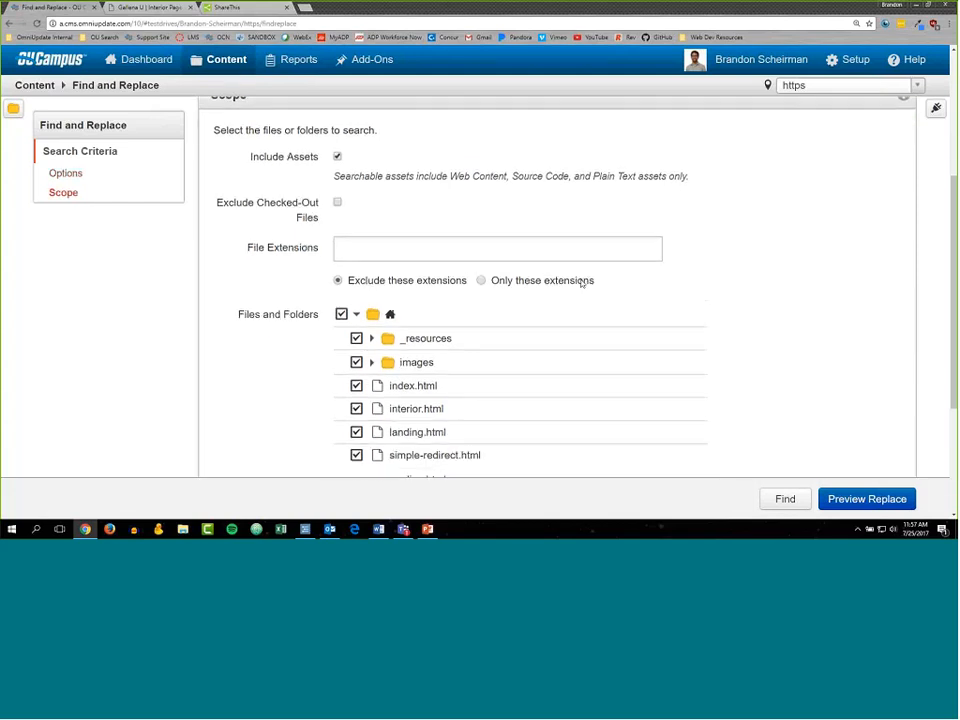
scroll(706, 347, up, 2)
scroll(838, 424, down, 2)
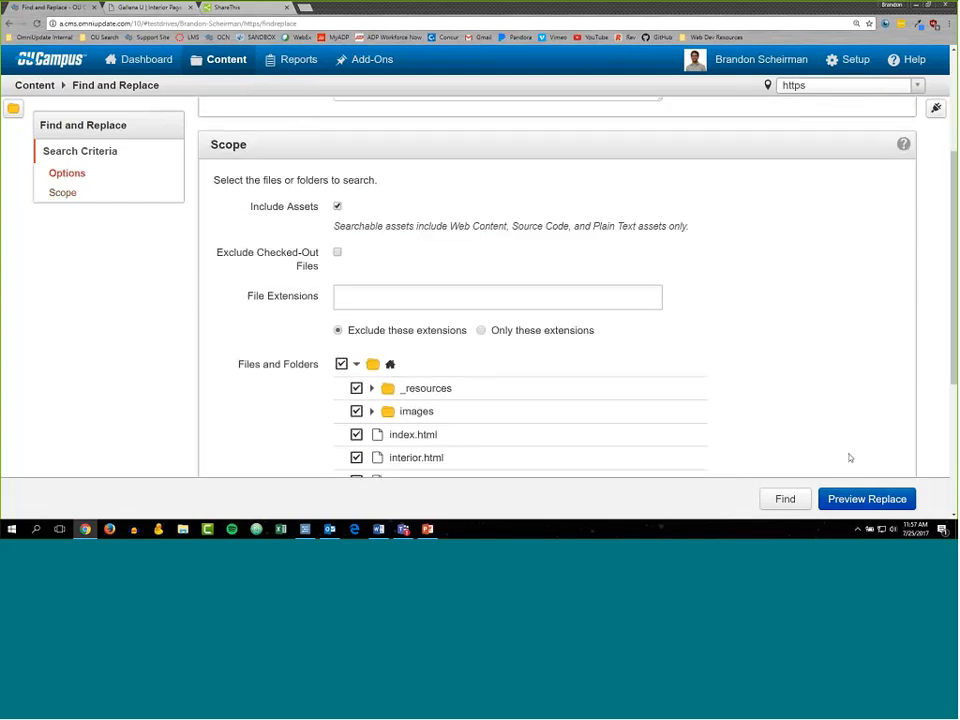
scroll(849, 440, down, 1)
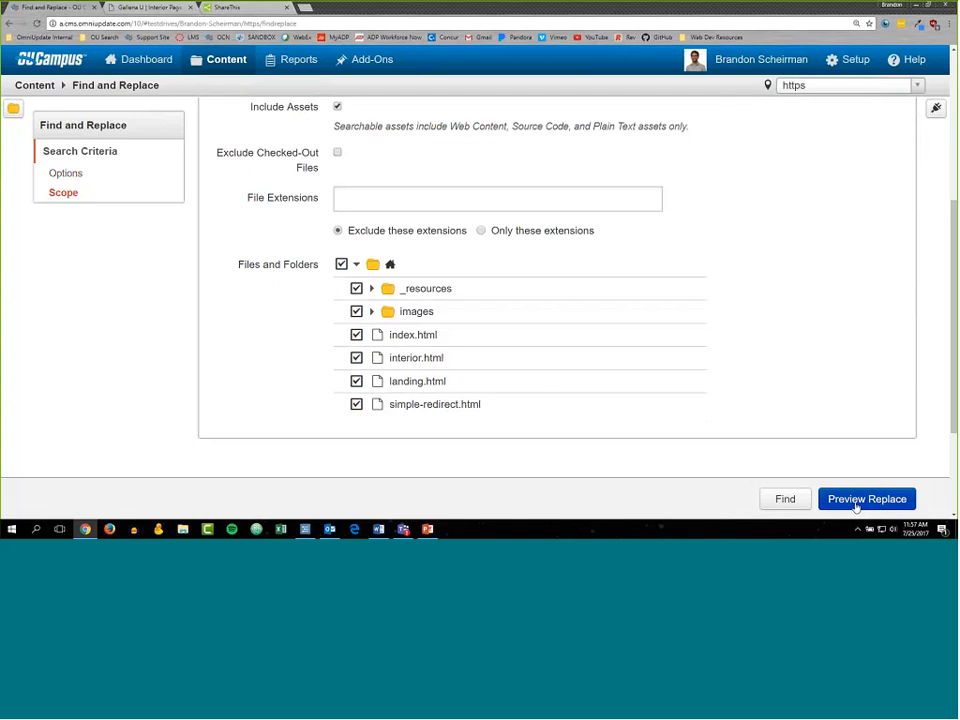
click(868, 499)
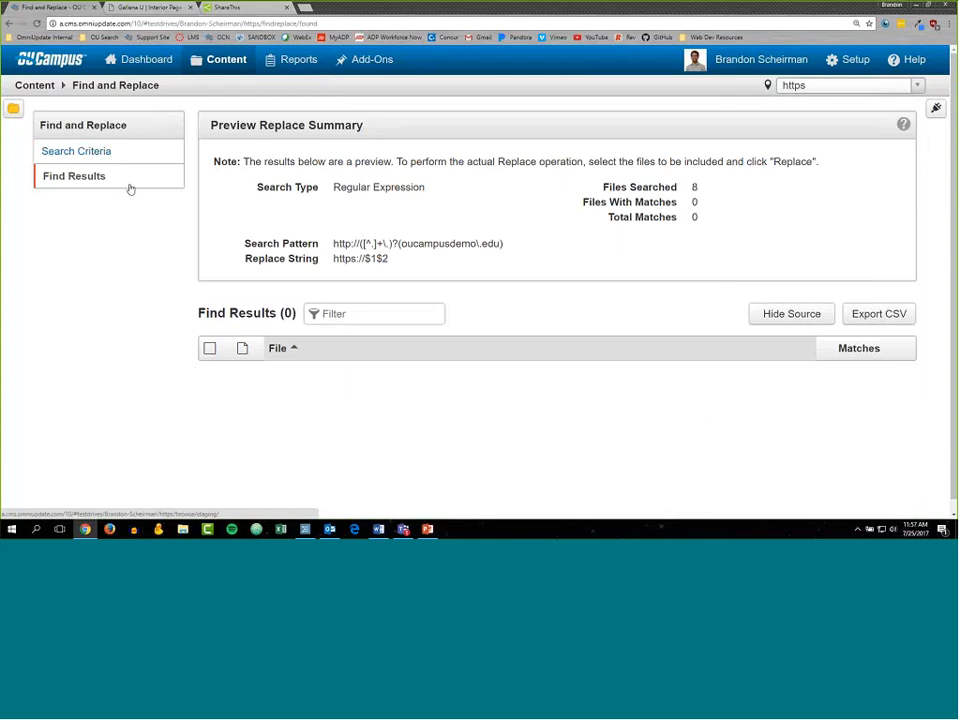
Check the domain in the published page's address, return to the search criteria, and change the find pattern's domain ending to com.
click(110, 8)
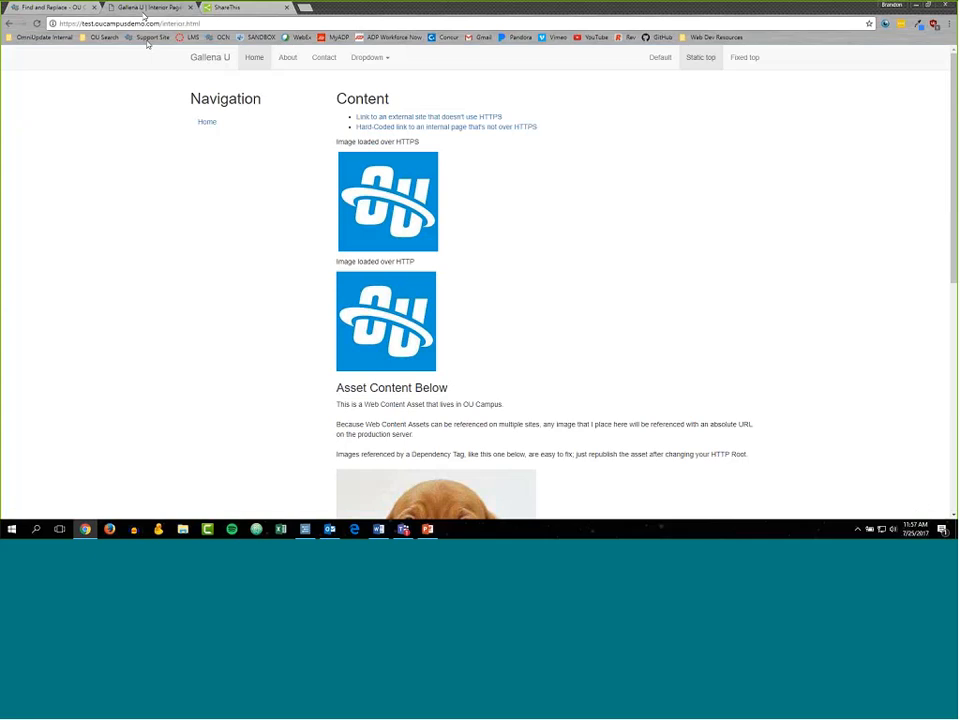
click(50, 8)
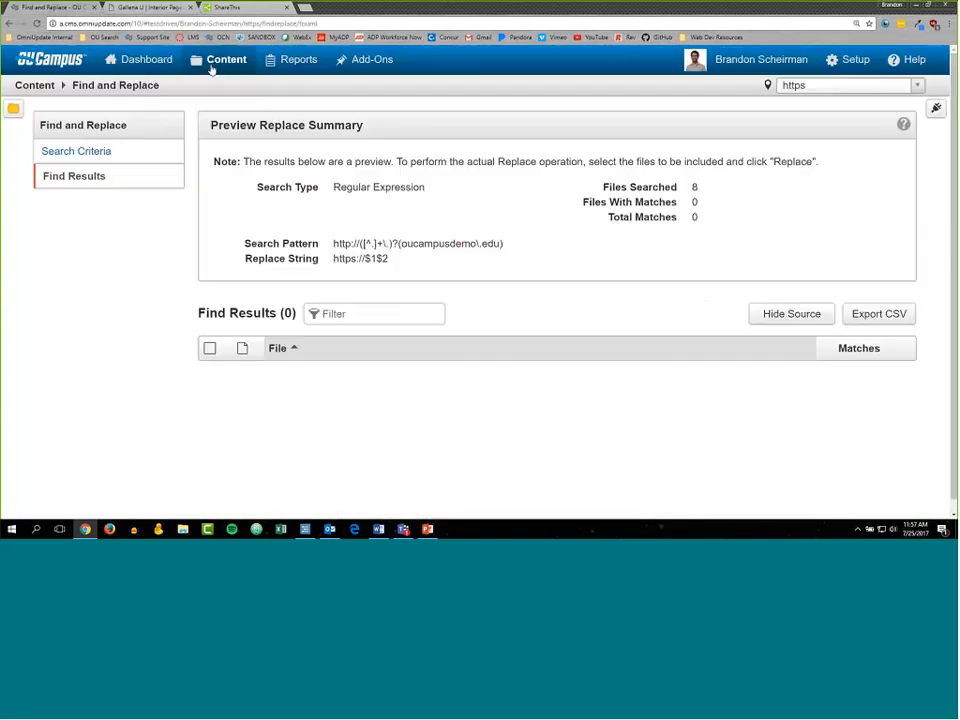
click(110, 150)
double_click(504, 192)
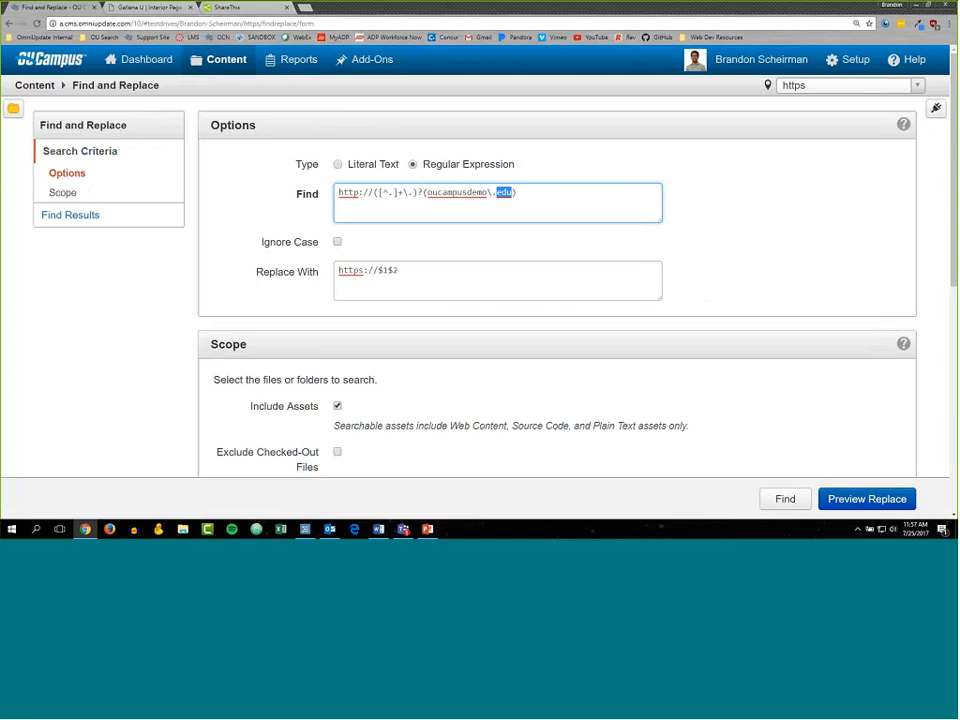
text(com)
scroll(546, 300, down, 3)
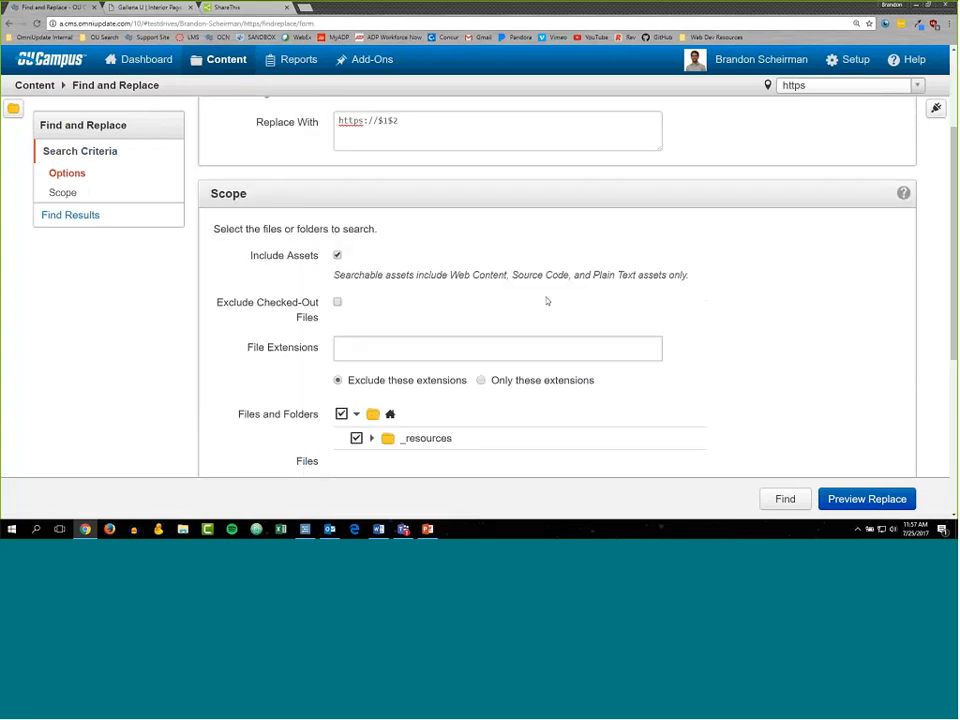
Run a preview of the replacement across the selected files and review the matches.
click(862, 499)
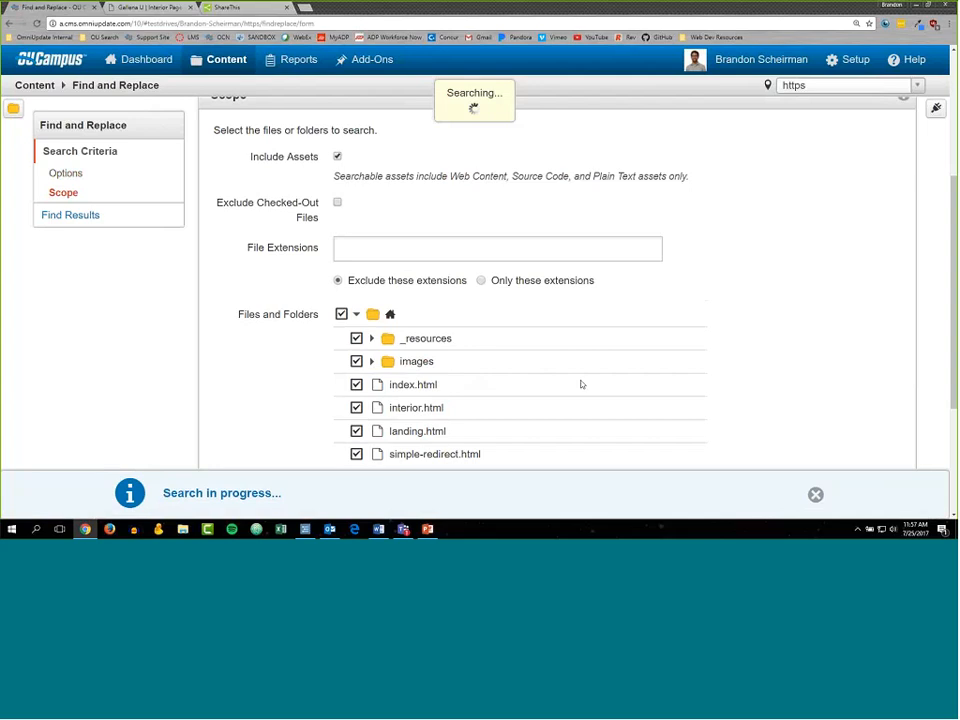
click(814, 494)
scroll(639, 380, down, 2)
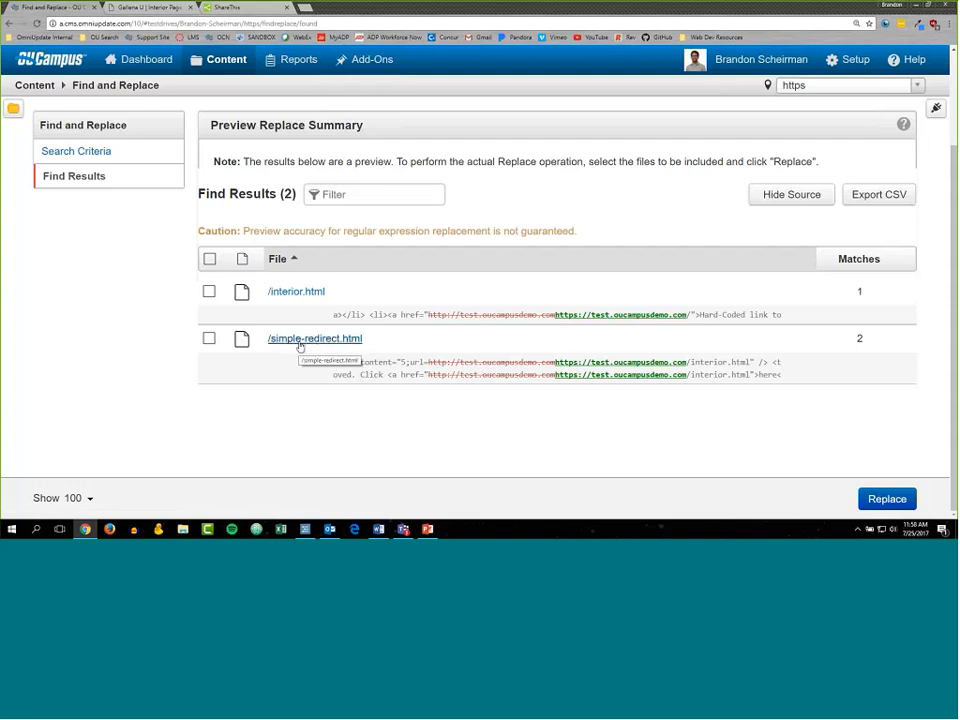
Perform the replacement on interior.html only, with the version description "Find and Replace: Changed internal links from HTTP to HTTPS".
click(209, 292)
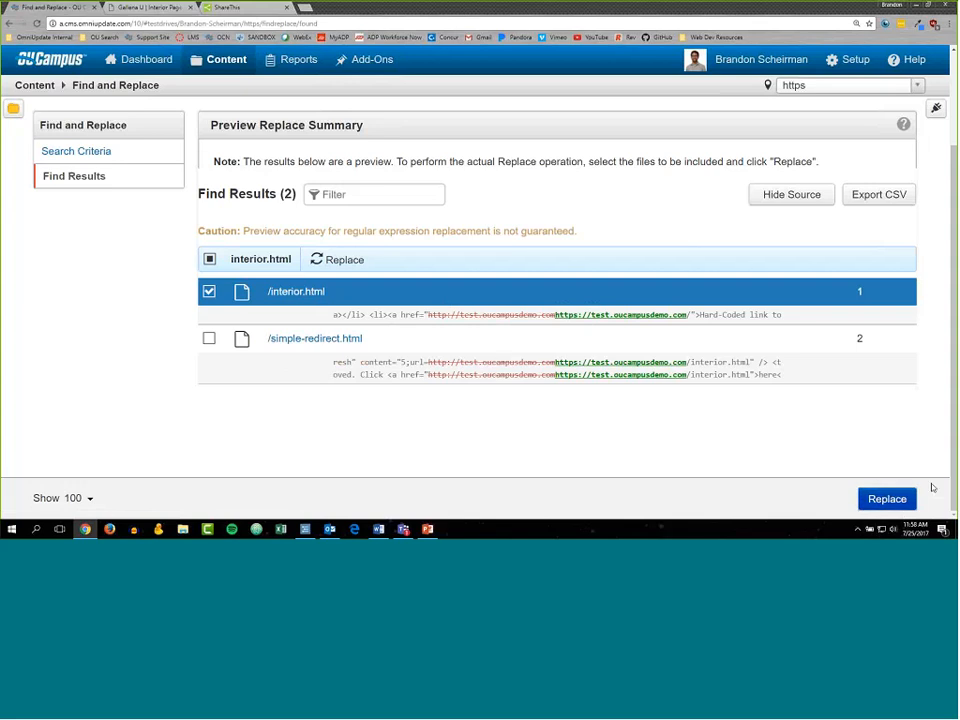
click(887, 498)
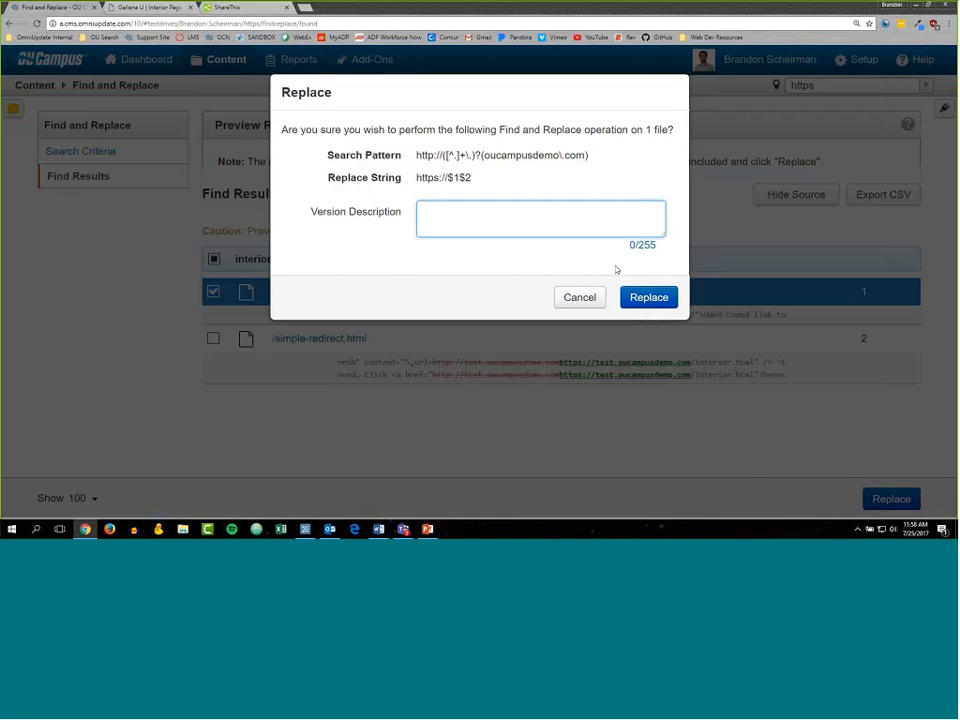
text(Find and Replace: Fixed )
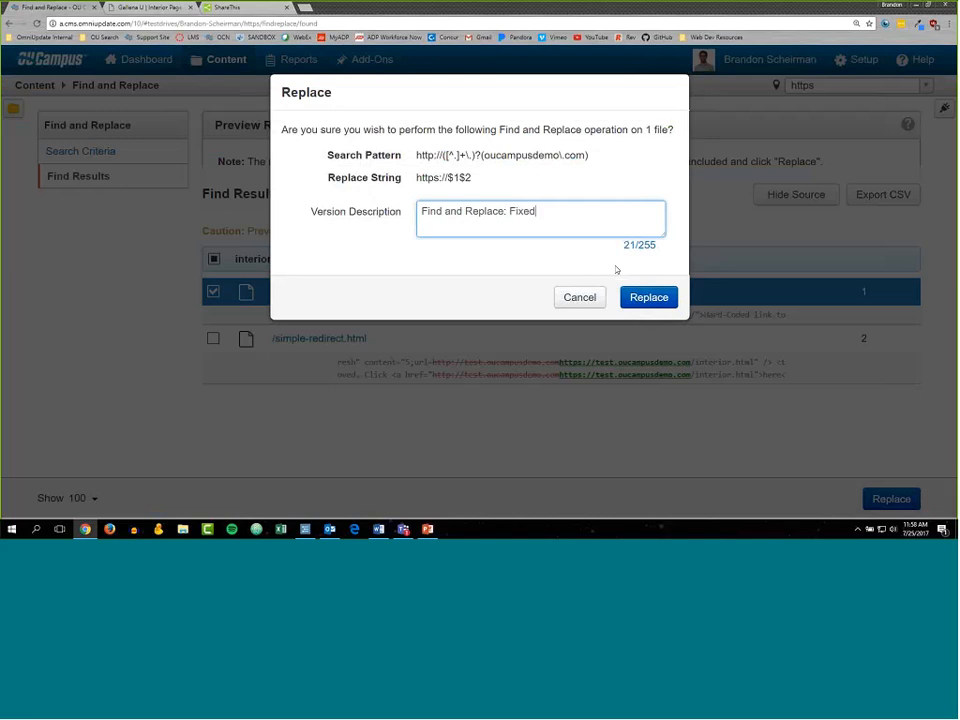
text(internal links)
double_click(526, 212)
text(Changed)
key(End)
text(from HTTP)
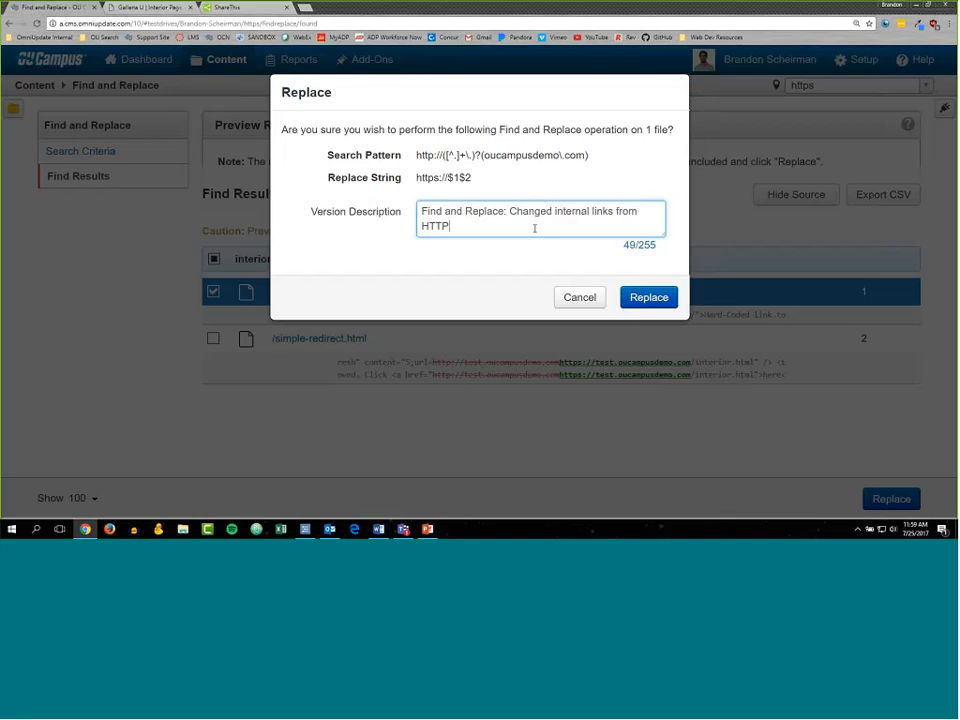
text( to HTTPS)
click(648, 298)
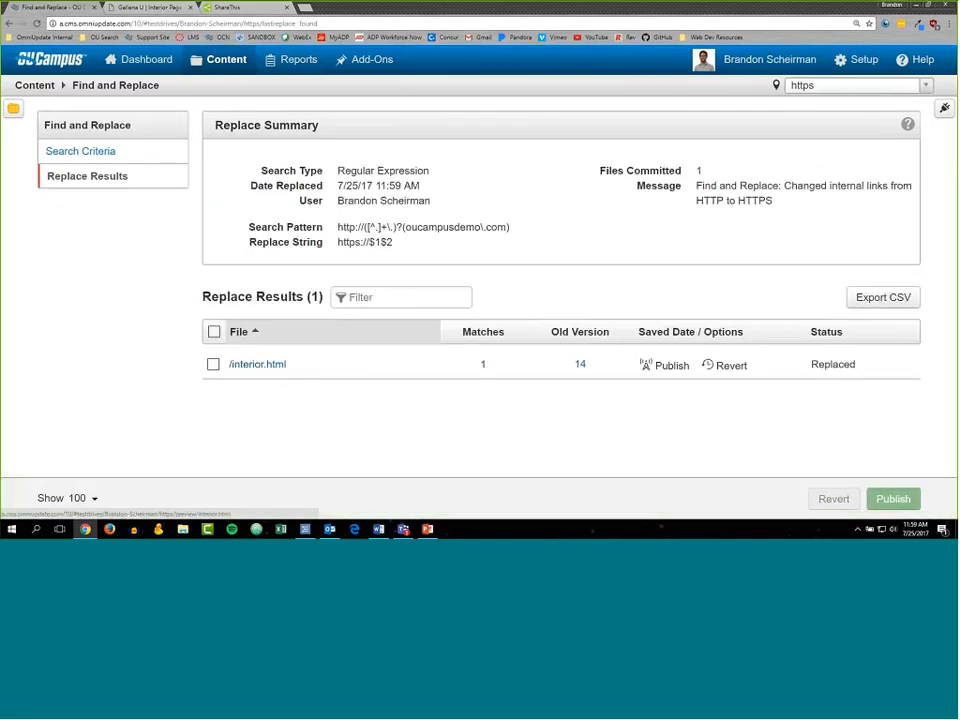
Open the source code of interior.html from the replace results and check the hard-coded internal link's URL.
click(257, 364)
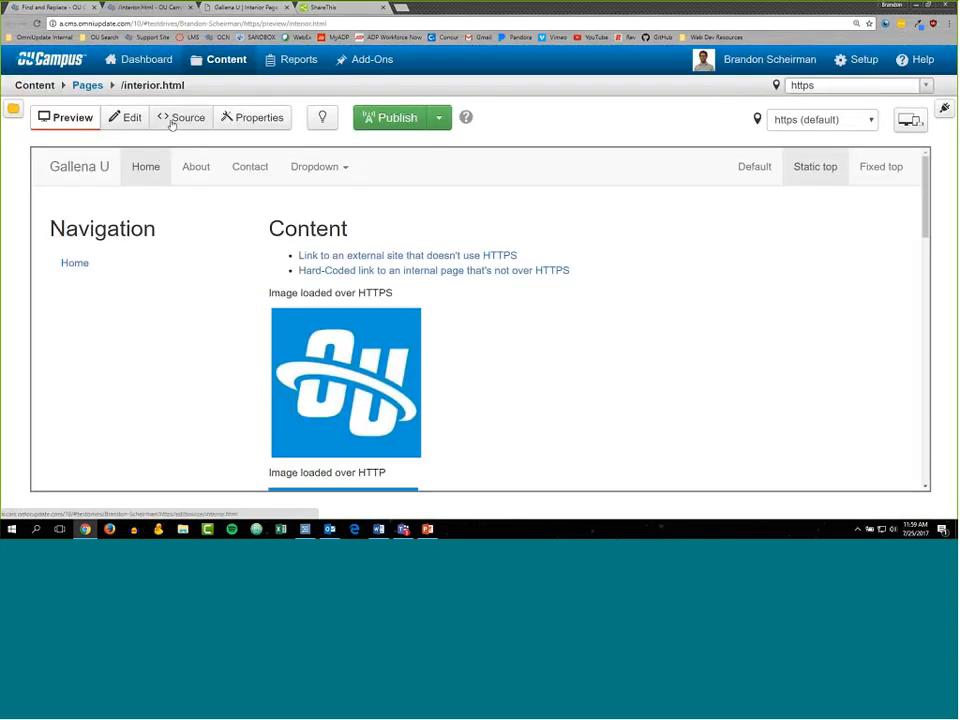
click(172, 120)
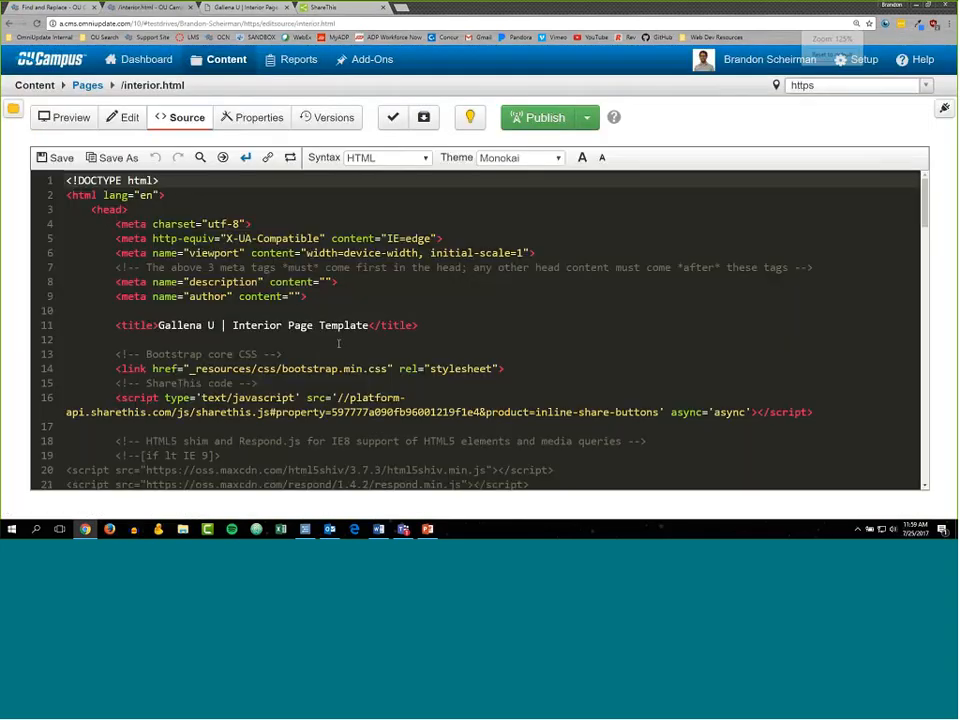
key(ctrl+minus)
key(ctrl+minus)
scroll(358, 398, down, 10)
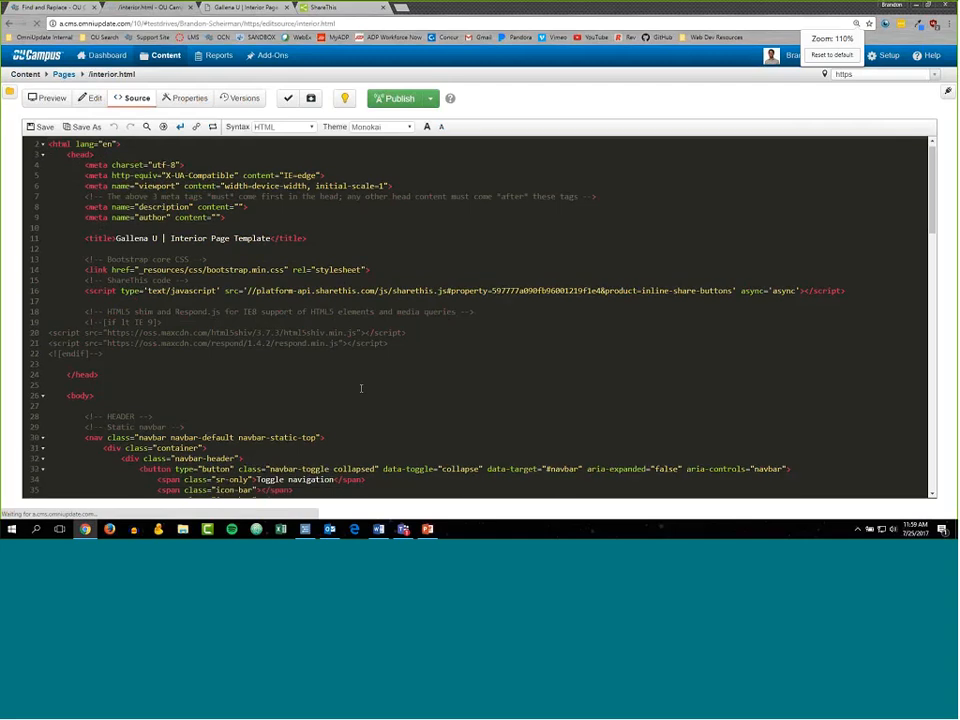
scroll(365, 397, down, 11)
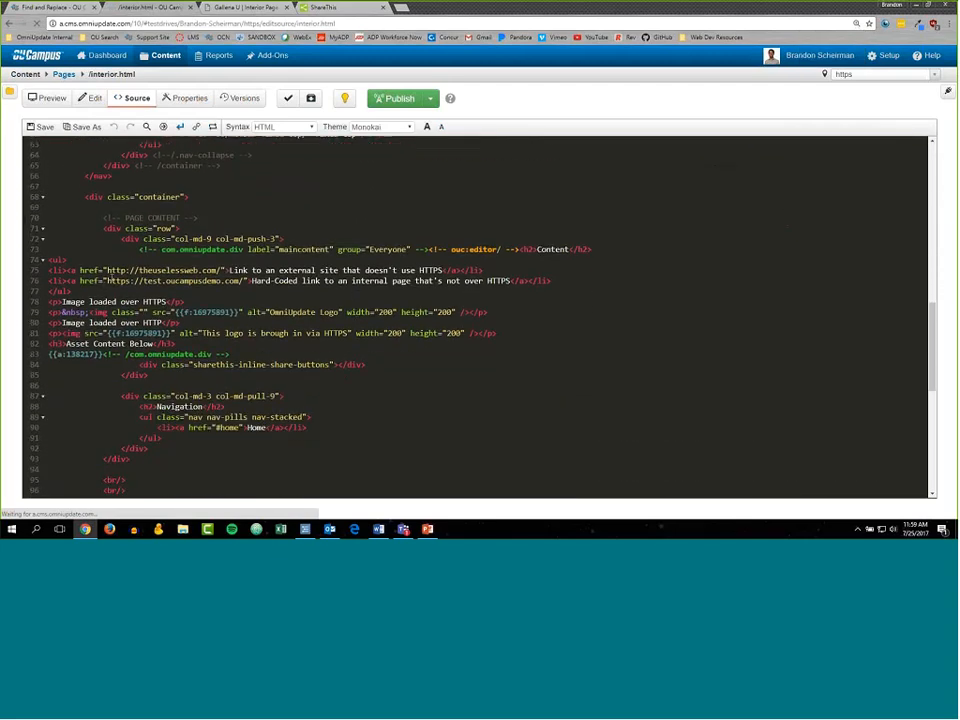
drag(105, 284, 243, 283)
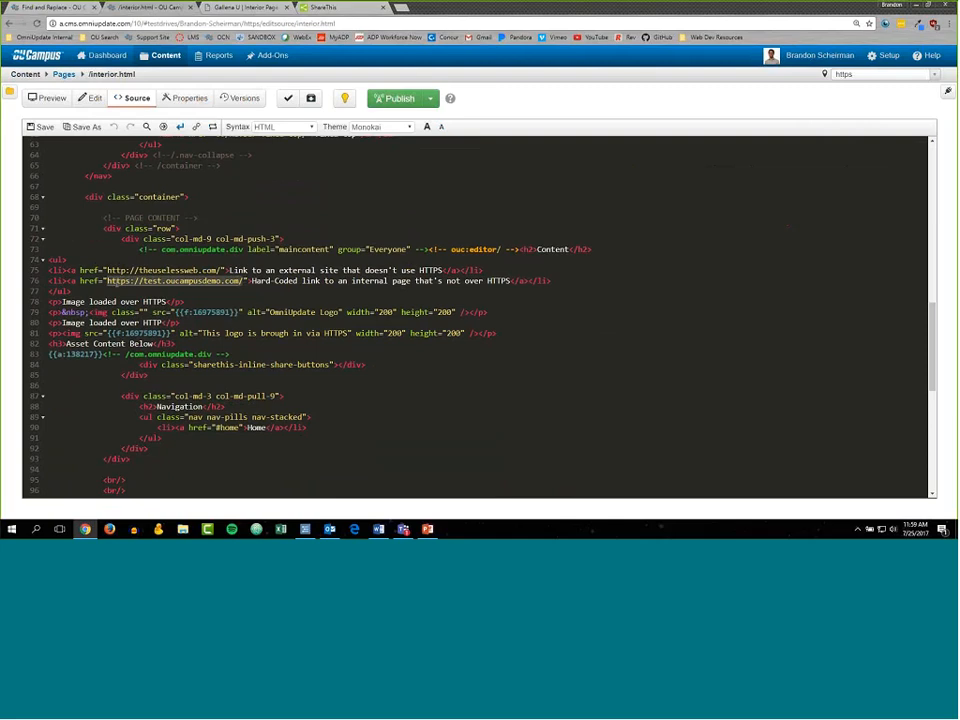
click(127, 281)
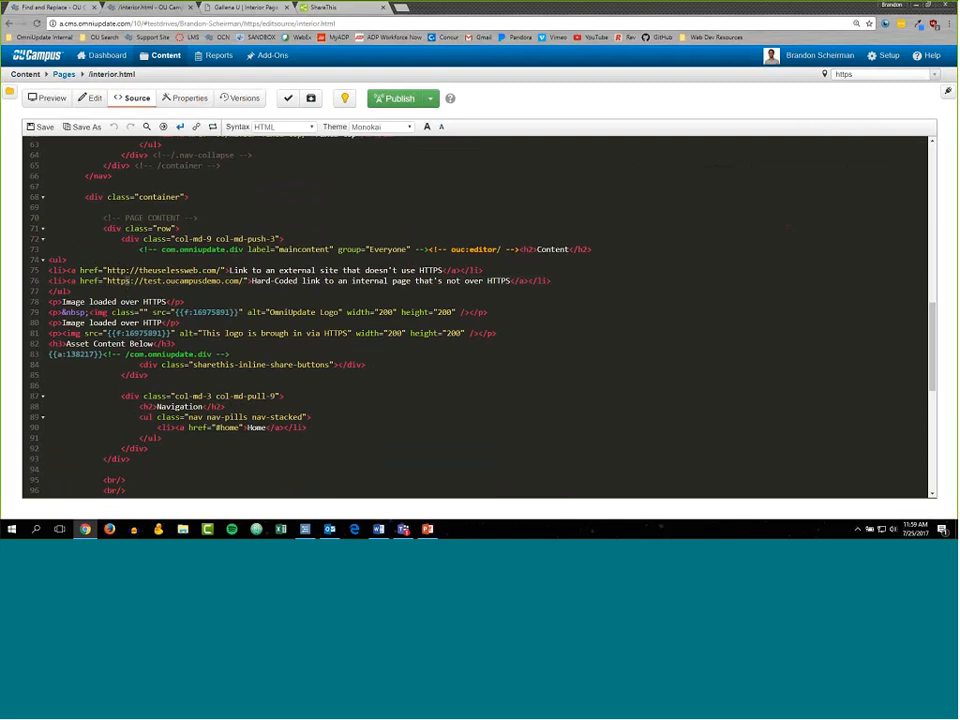
click(205, 312)
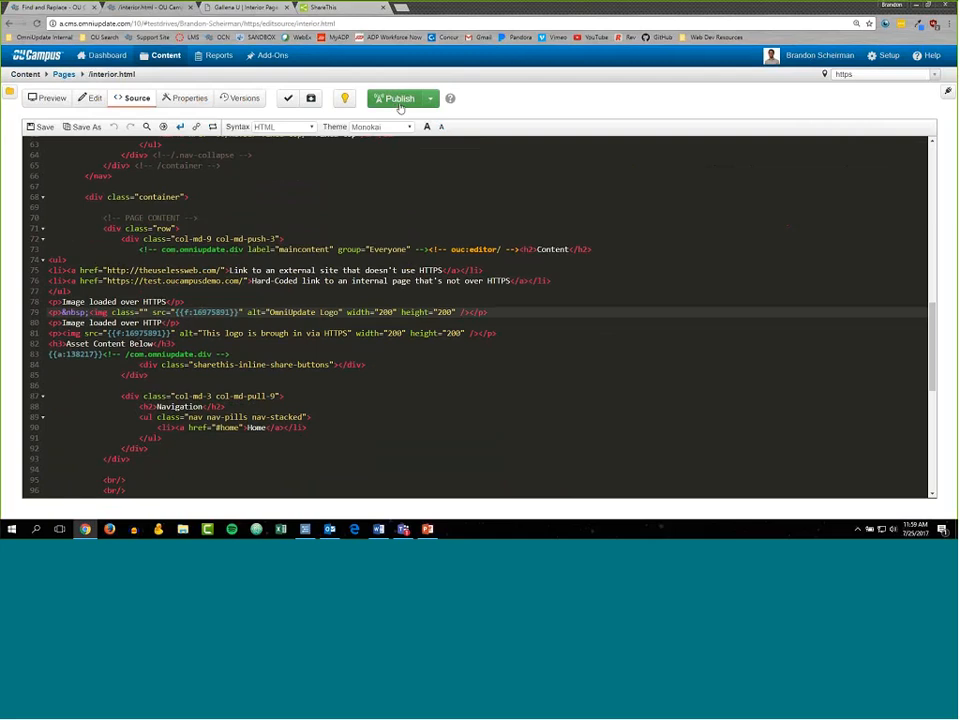
Publish the interior.html page.
click(389, 101)
click(618, 369)
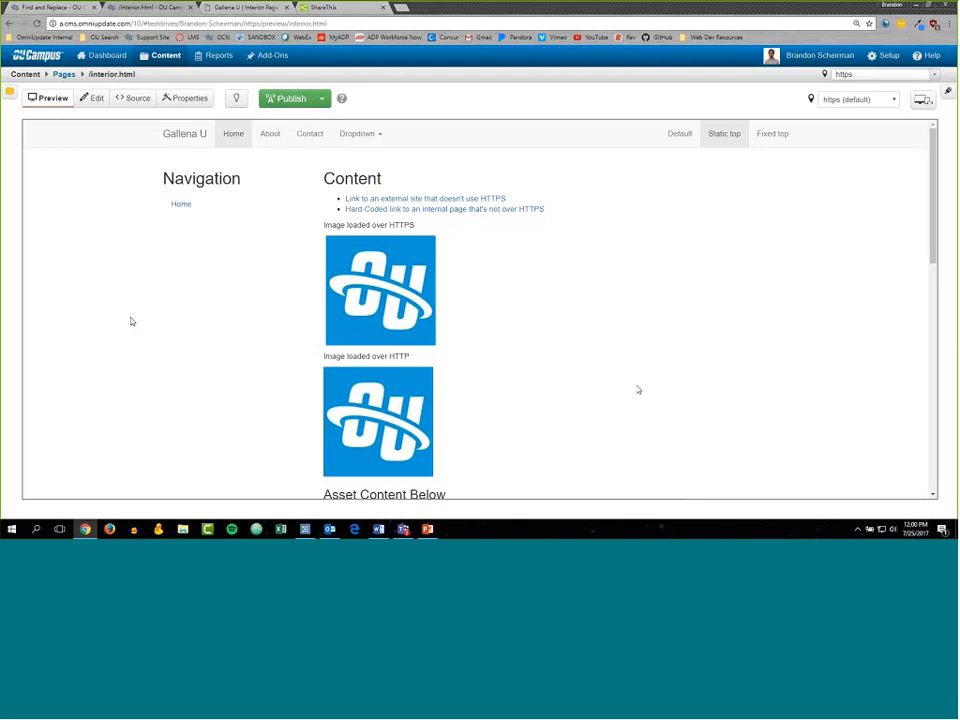
mouse_move(156, 58)
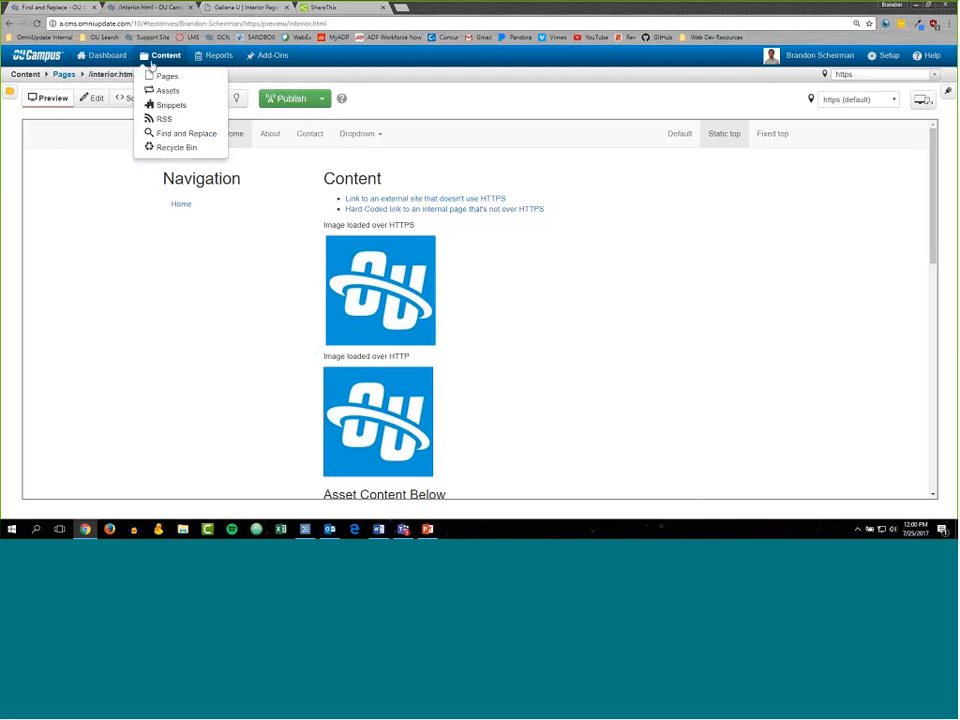
click(186, 133)
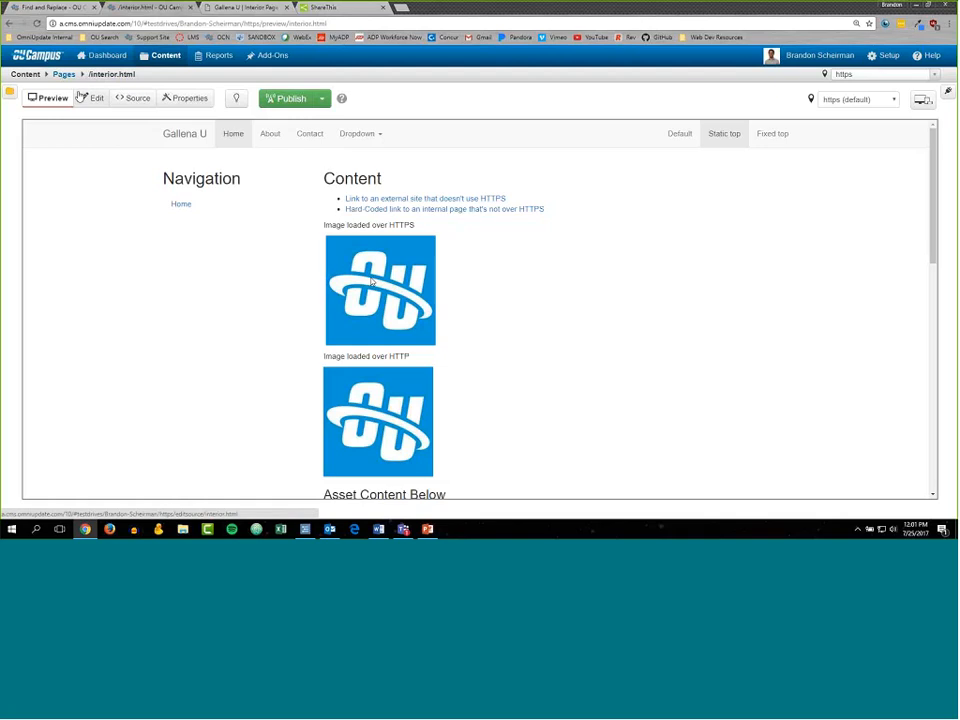
Examine the Bootstrap stylesheet link and the ShareThis script tag in the source code of interior.html.
click(133, 98)
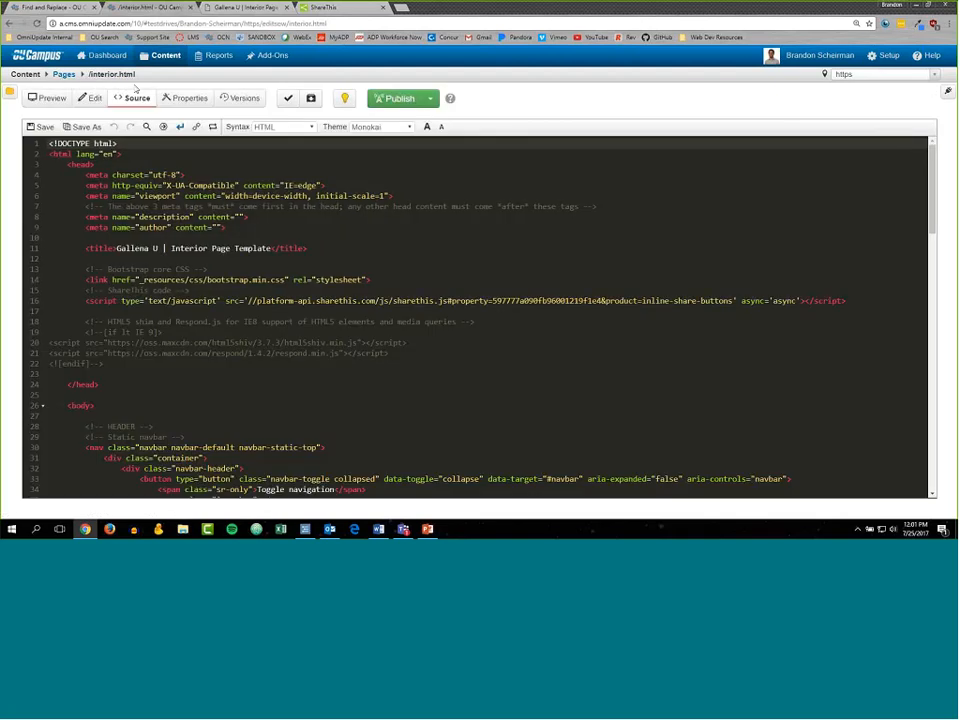
click(137, 280)
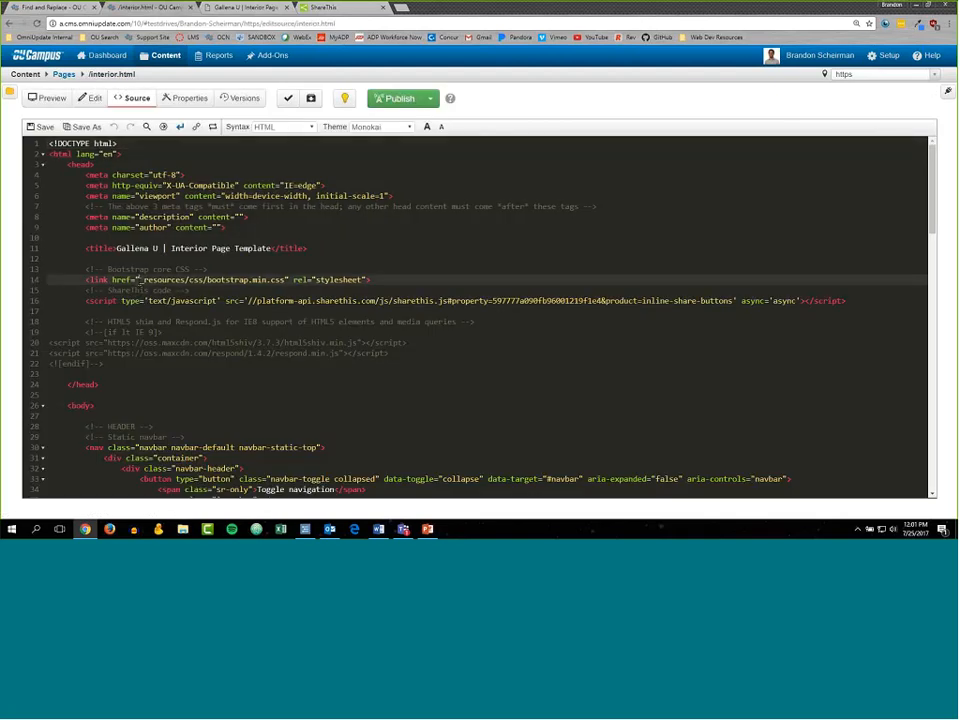
drag(86, 280, 376, 283)
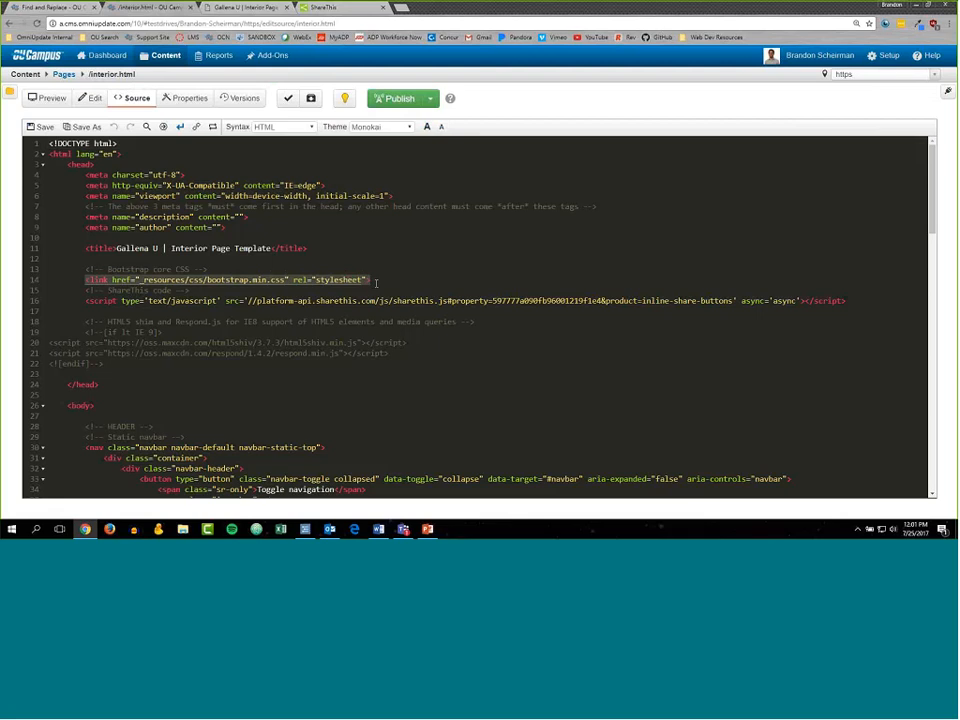
scroll(197, 356, down, 1)
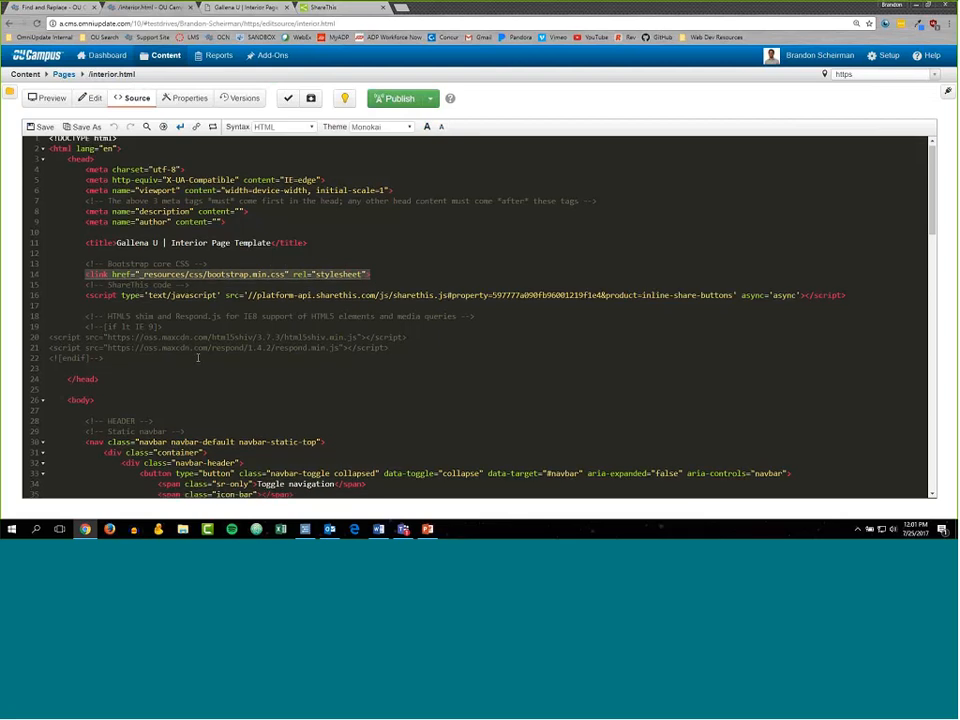
scroll(150, 290, up, 2)
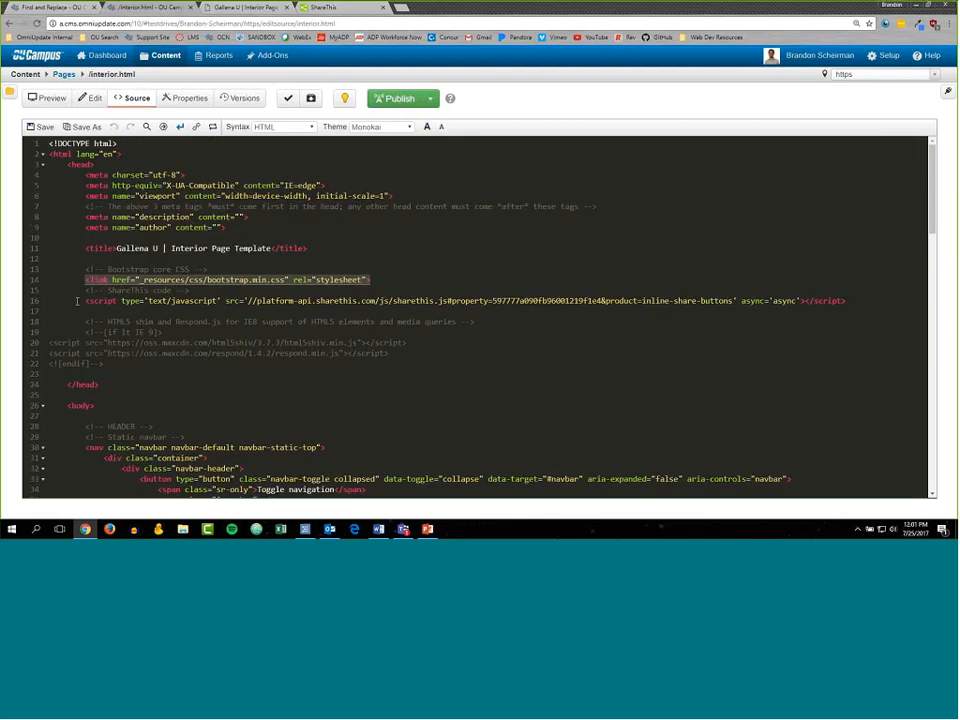
click(86, 300)
drag(86, 300, 849, 301)
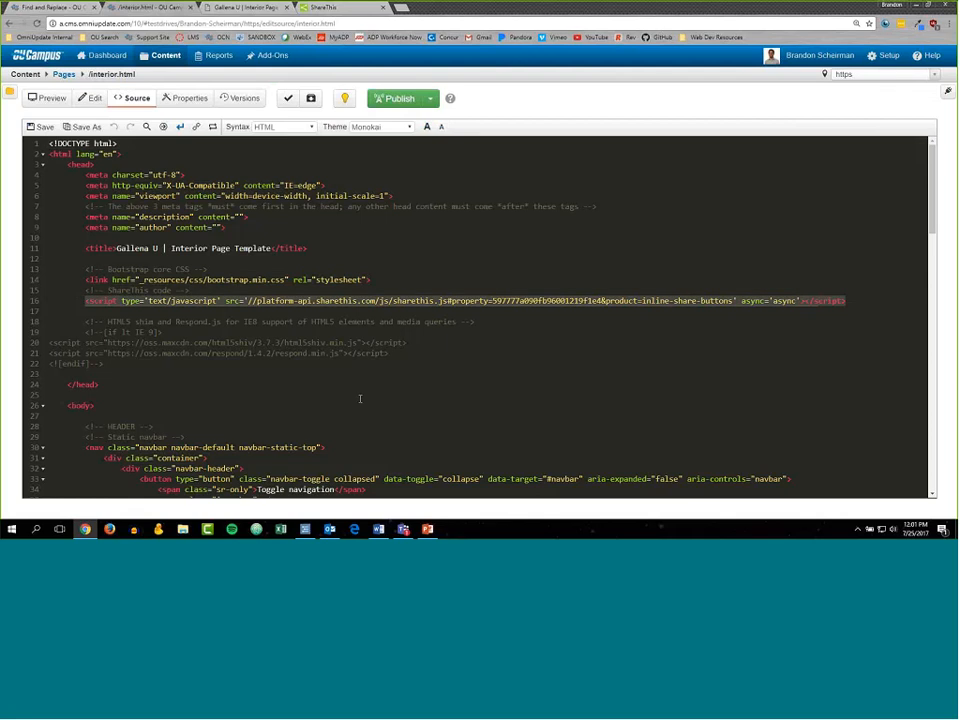
scroll(264, 355, down, 10)
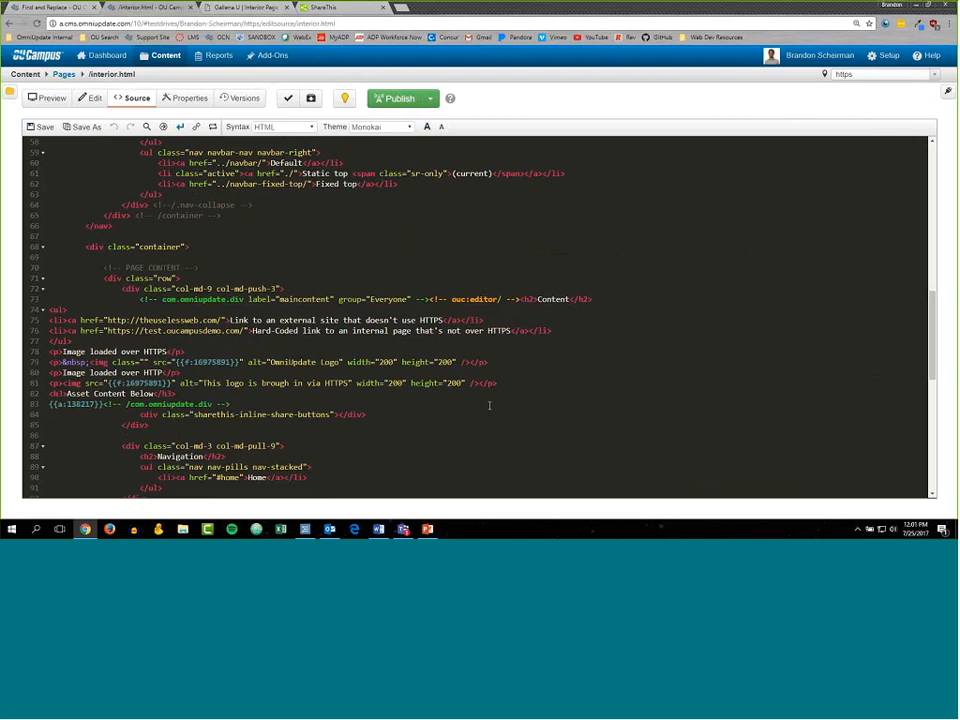
scroll(476, 429, up, 10)
scroll(476, 429, up, 2)
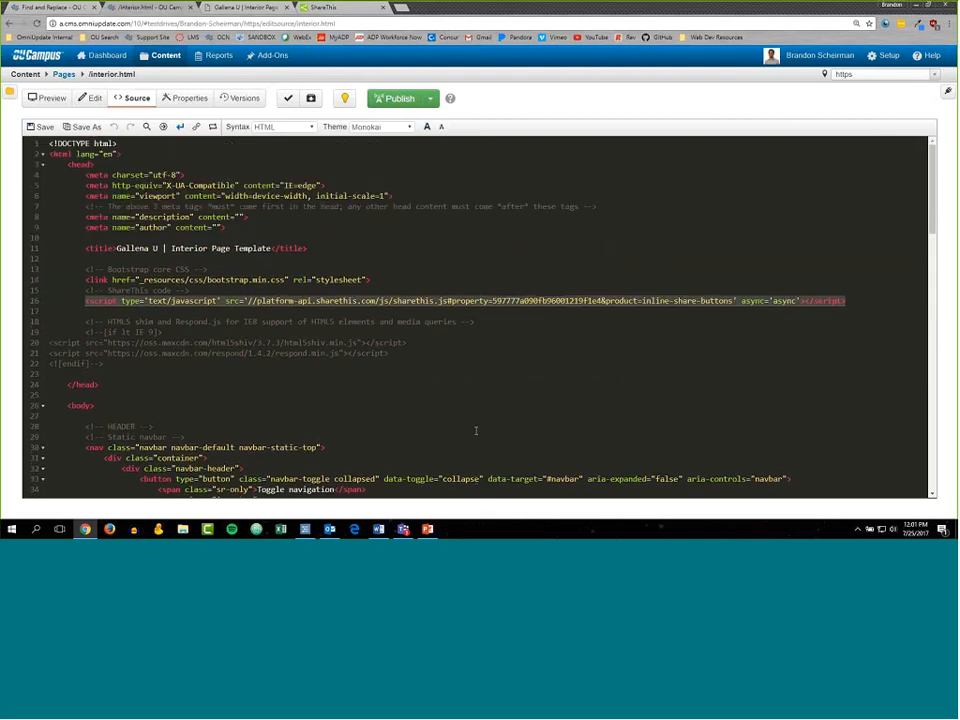
click(254, 334)
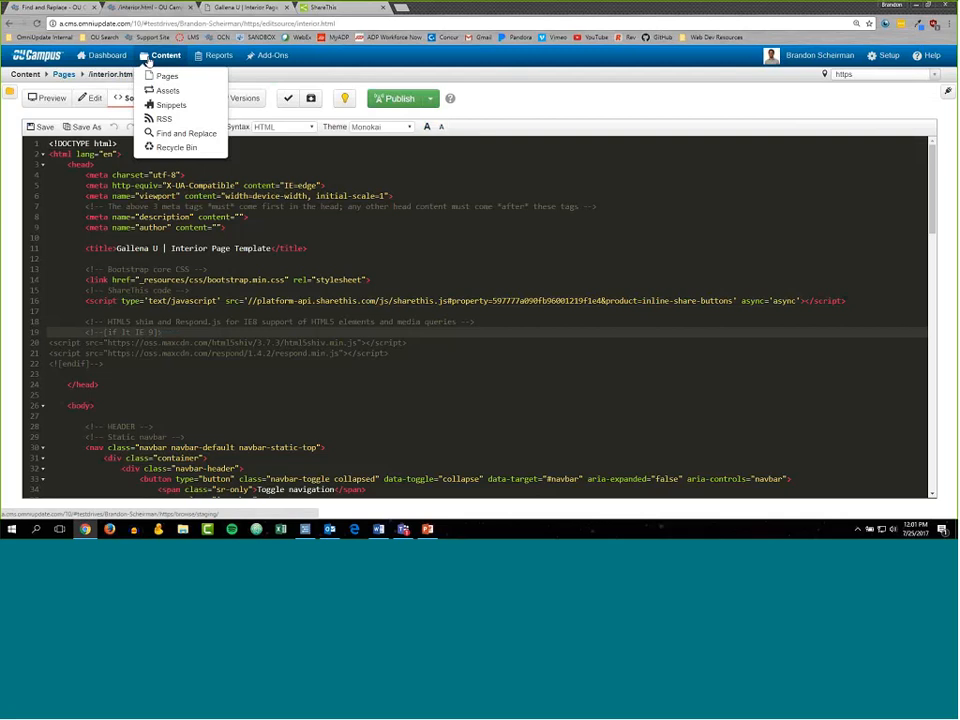
click(183, 137)
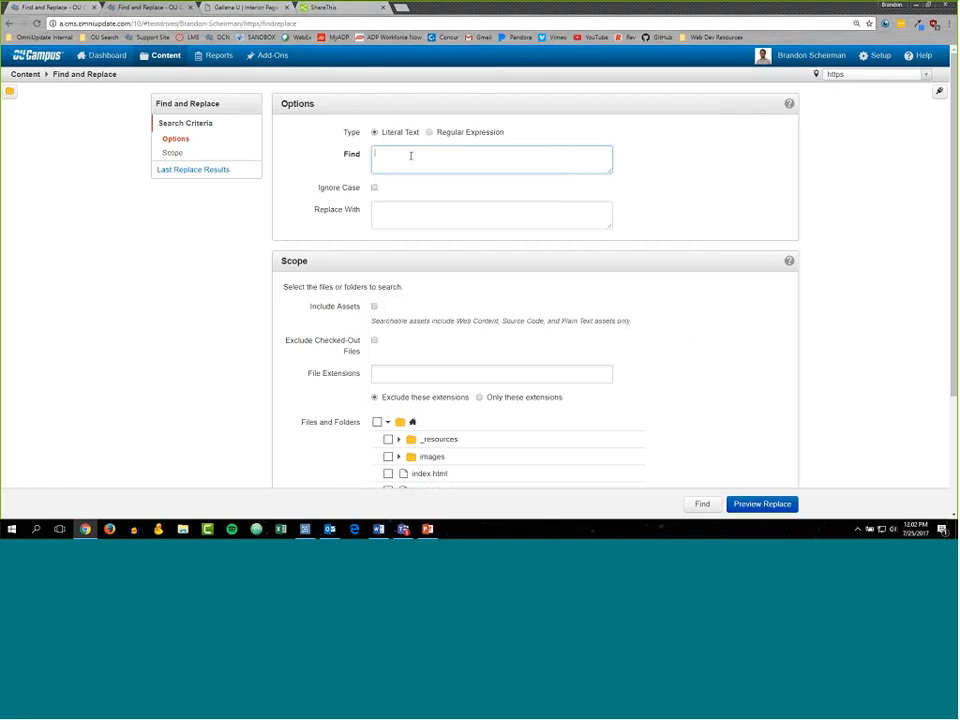
click(446, 132)
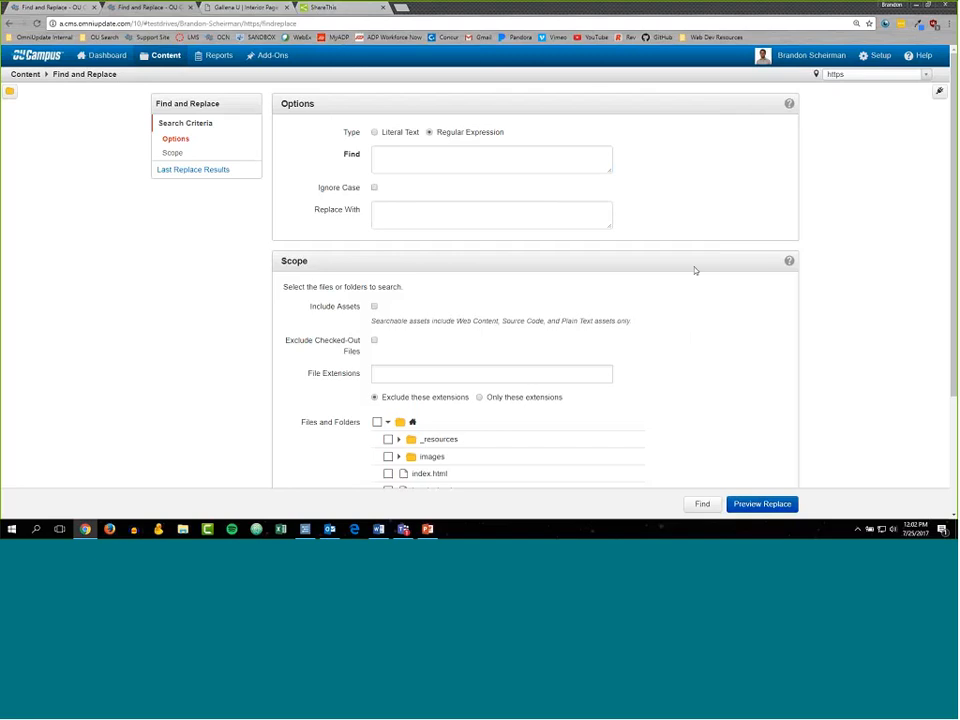
click(482, 161)
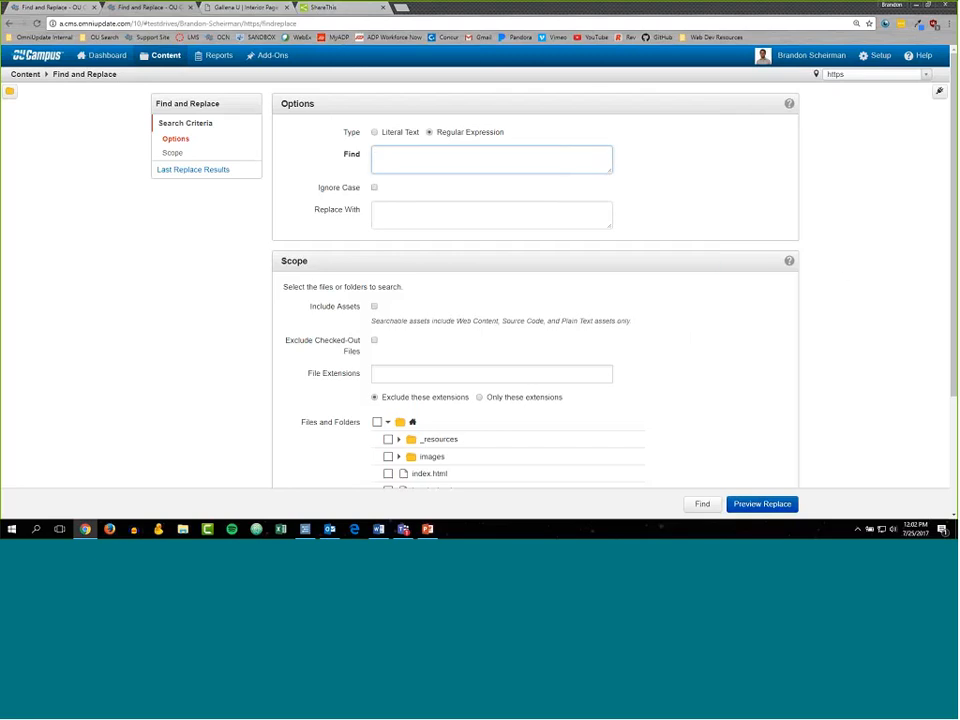
text(<scrip)
drag(376, 153, 409, 153)
click(396, 158)
drag(377, 155, 393, 152)
click(378, 157)
double_click(387, 153)
key(alt+Tab)
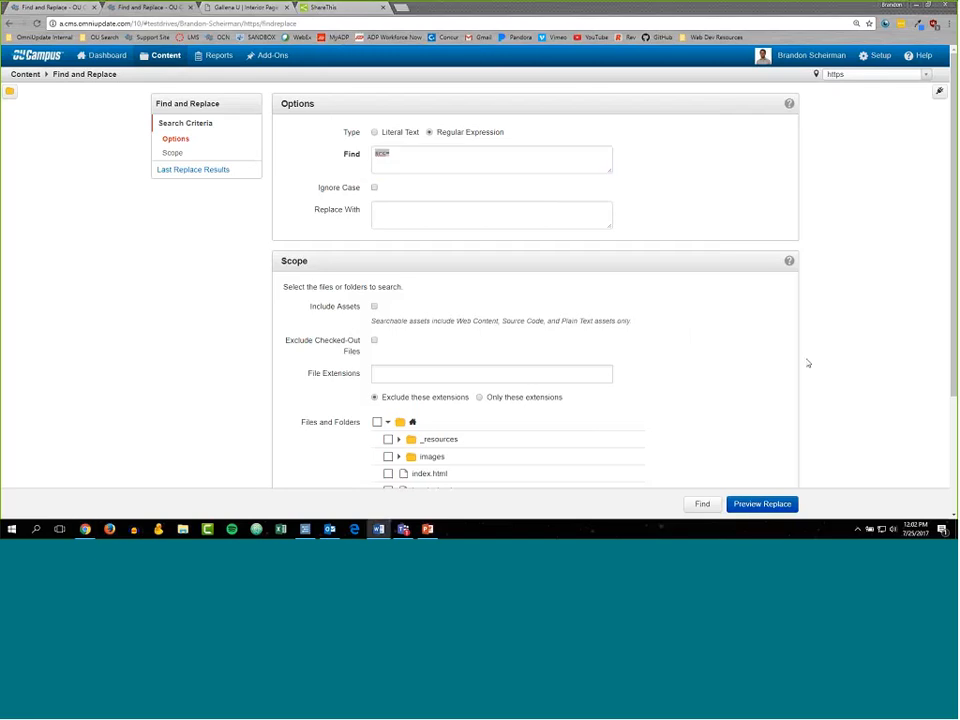
key(alt+Tab)
text(src=http://([^"]+"))
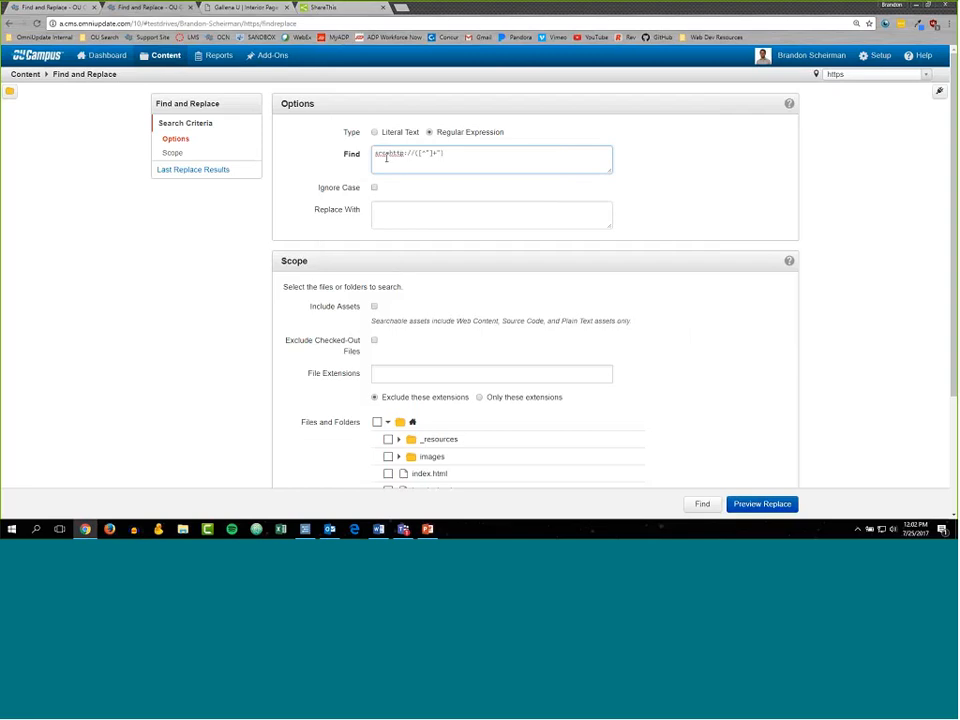
drag(376, 154, 388, 157)
click(417, 162)
drag(391, 153, 448, 154)
click(400, 155)
click(816, 243)
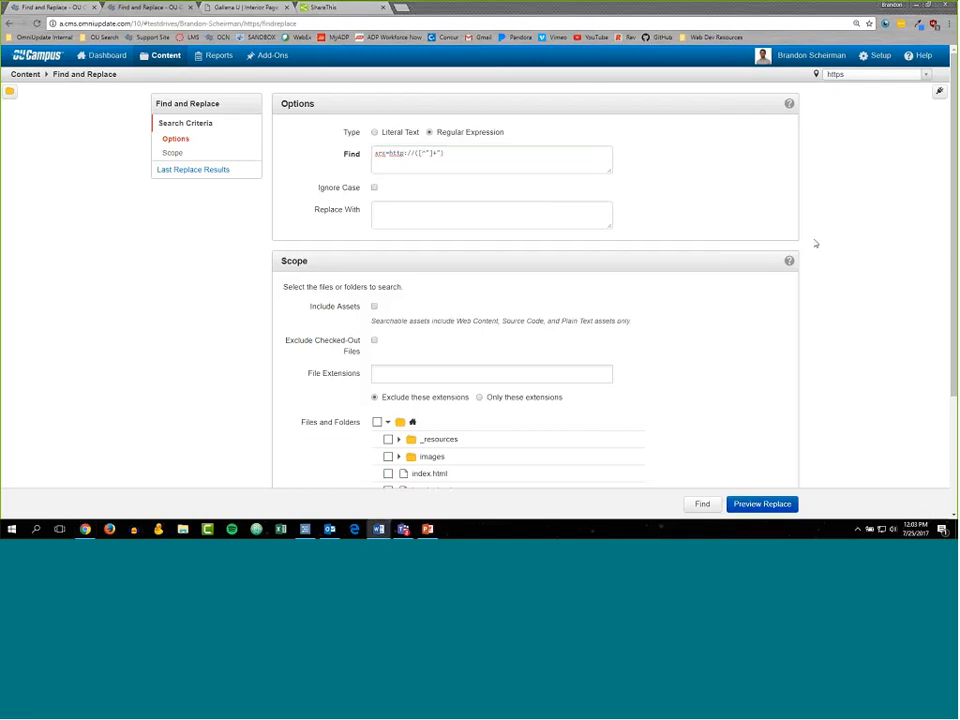
click(425, 218)
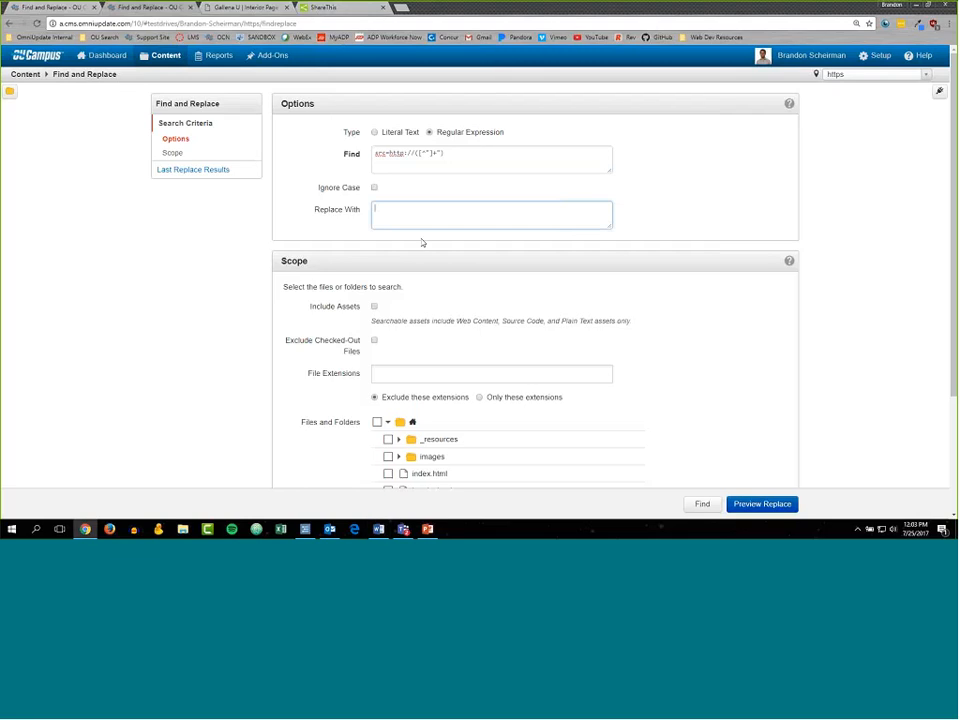
text(src="https://$1)
double_click(427, 210)
drag(414, 153, 446, 153)
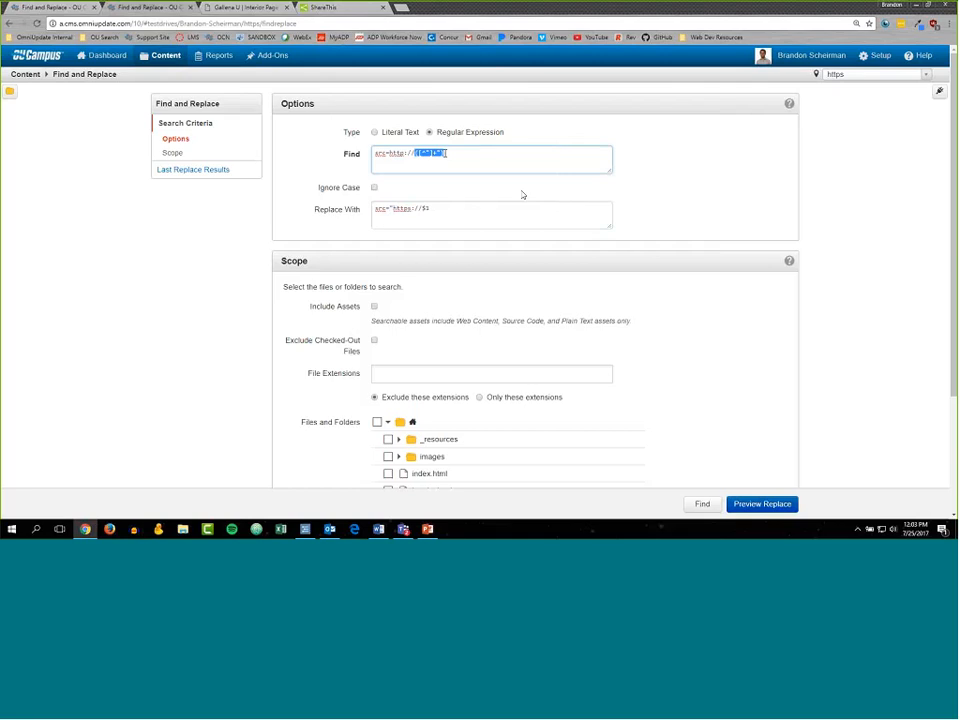
click(403, 529)
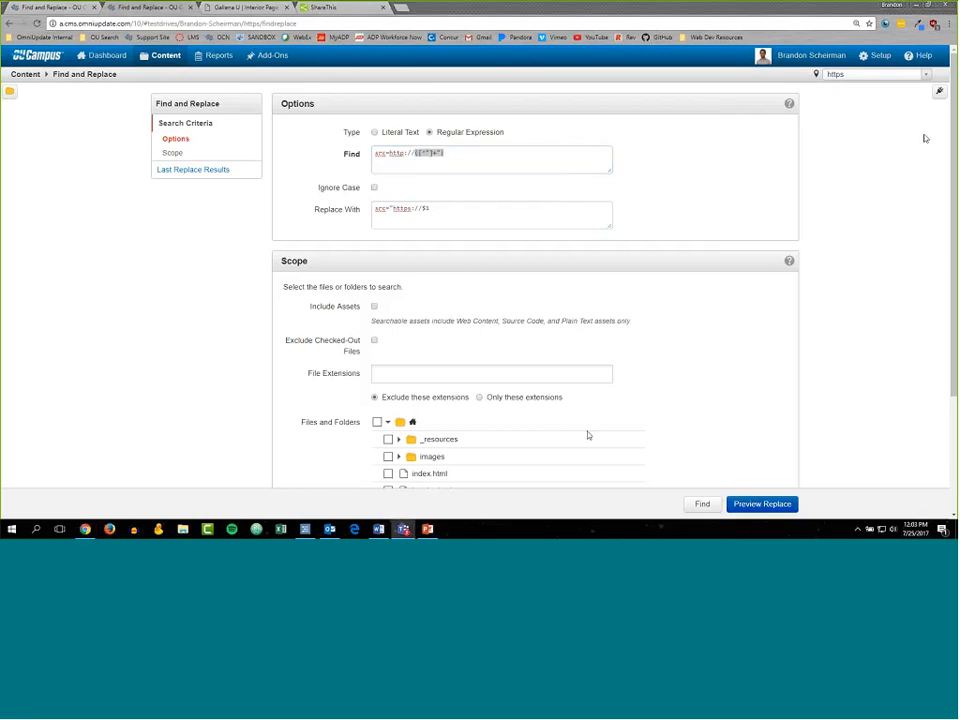
key(alt+Tab)
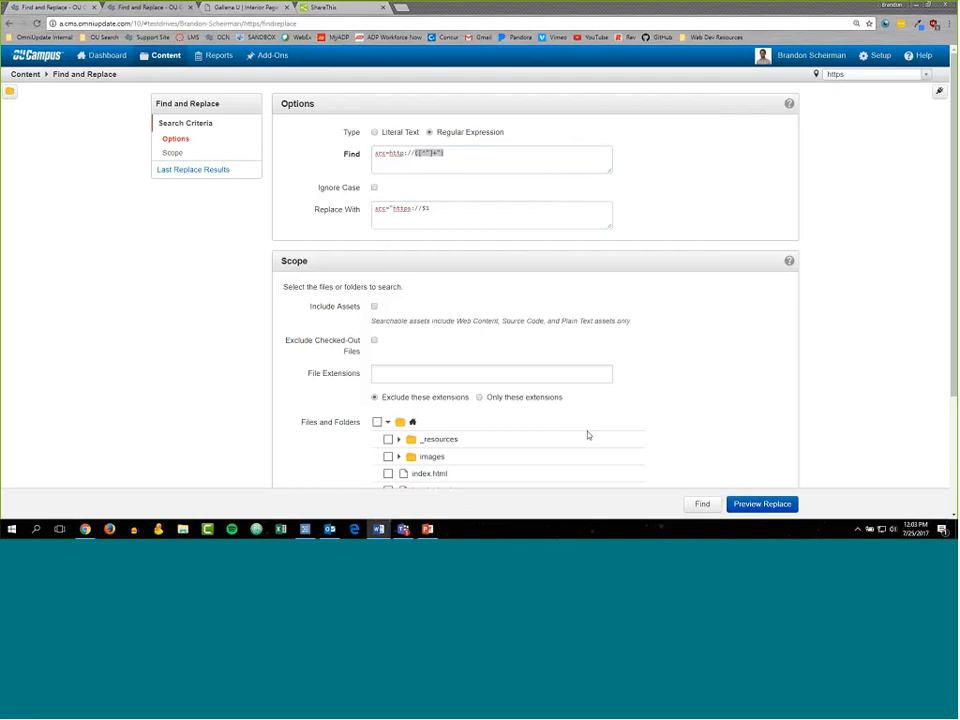
key(alt+Tab)
text(")
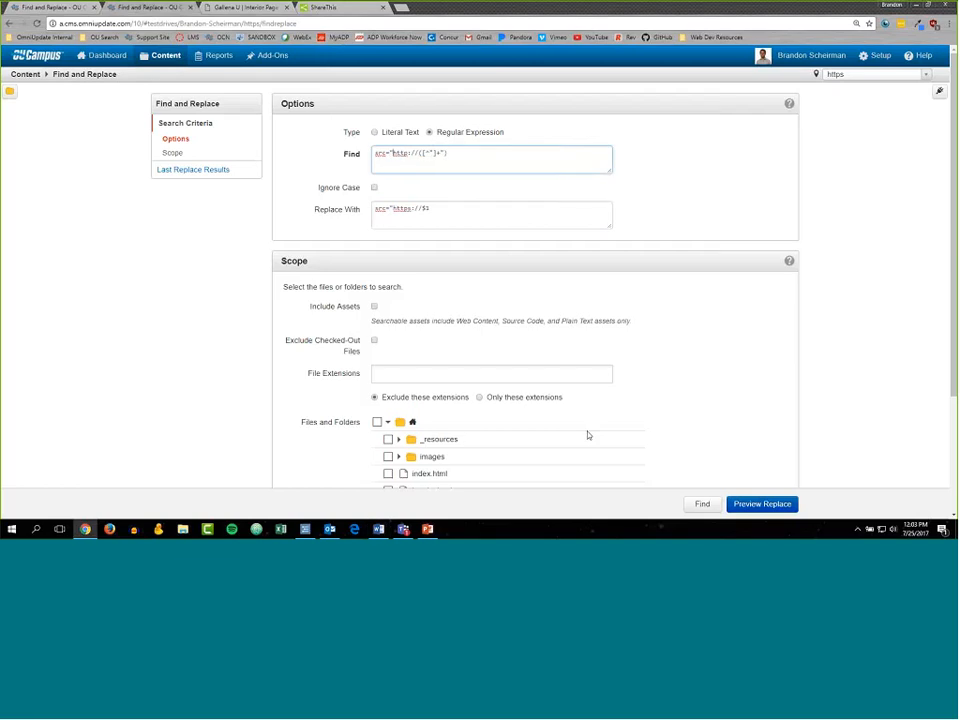
key(End)
drag(390, 154, 394, 154)
click(375, 153)
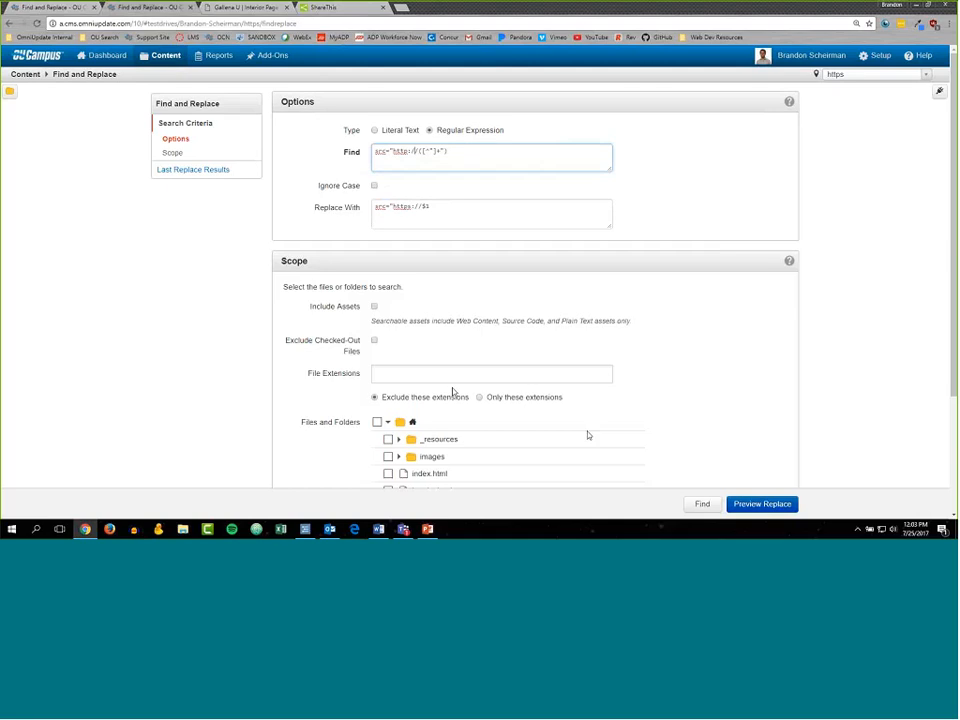
Include assets and all of the site's files and folders in the search scope and preview the replacement.
scroll(373, 257, down, 1)
click(374, 257)
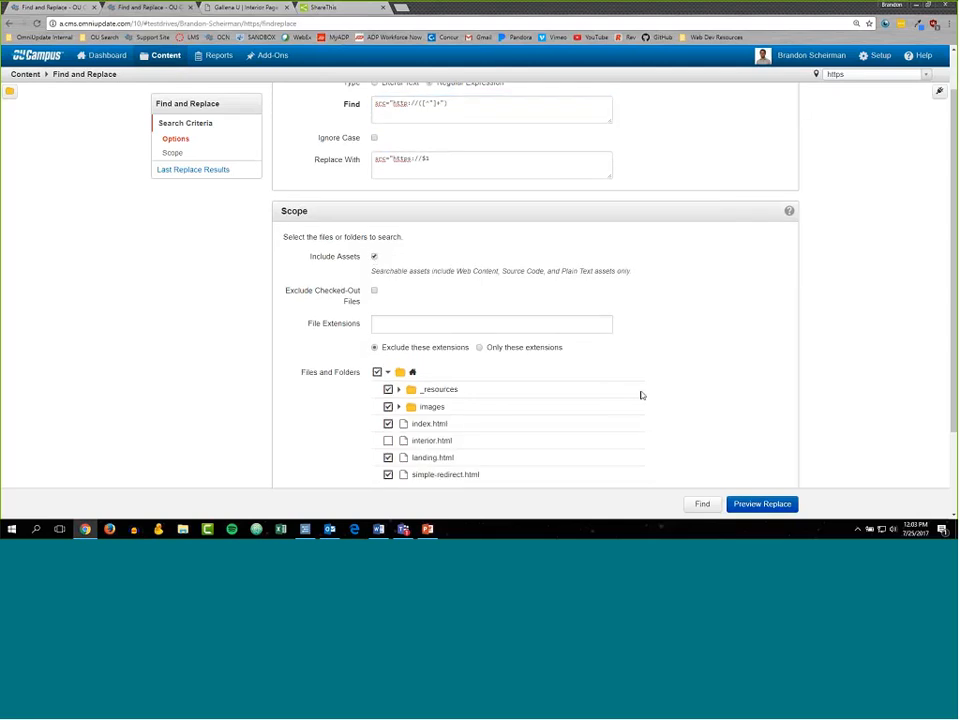
scroll(640, 397, up, 1)
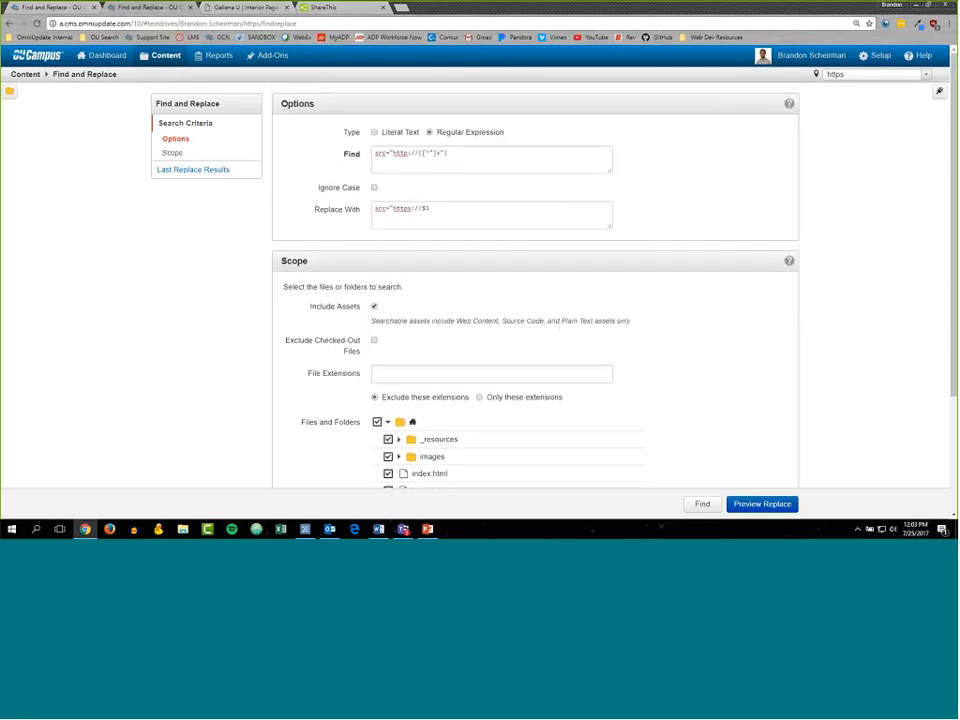
click(760, 508)
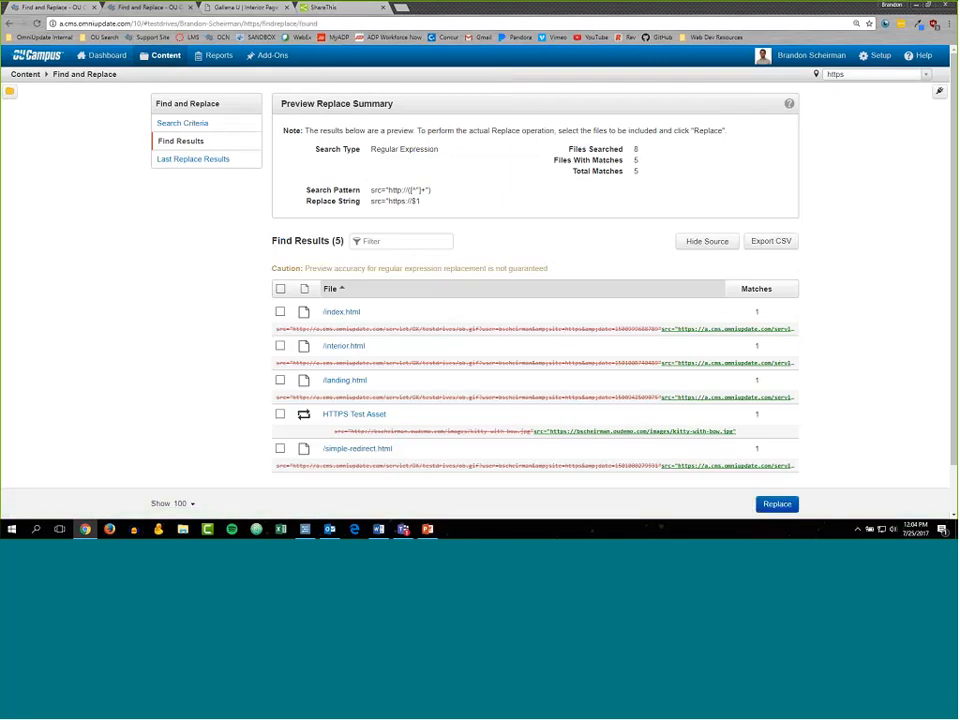
scroll(845, 354, down, 1)
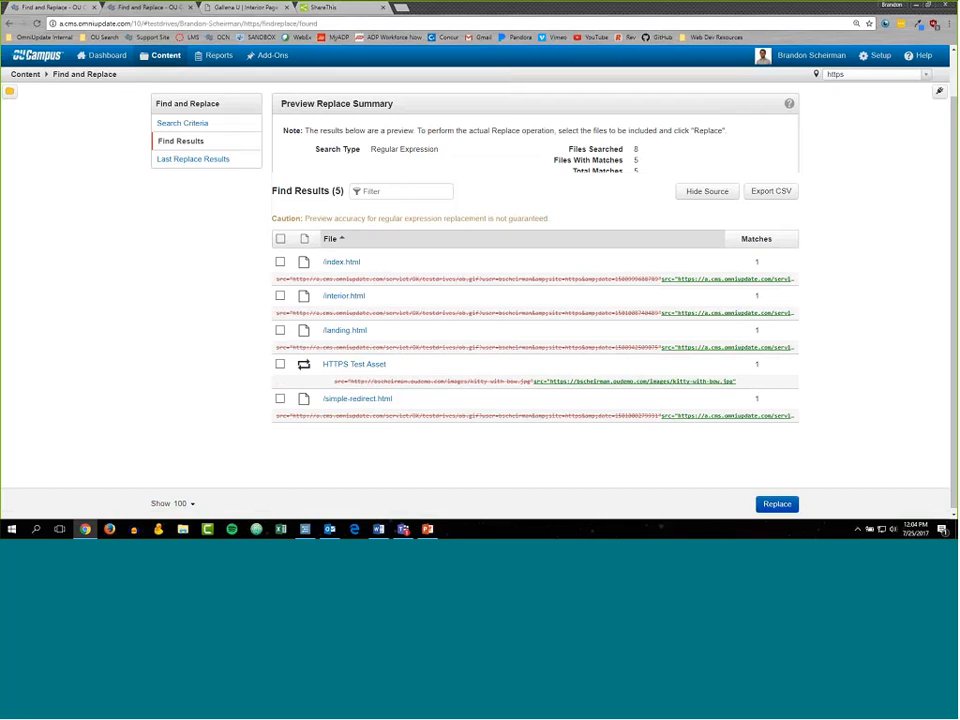
click(279, 262)
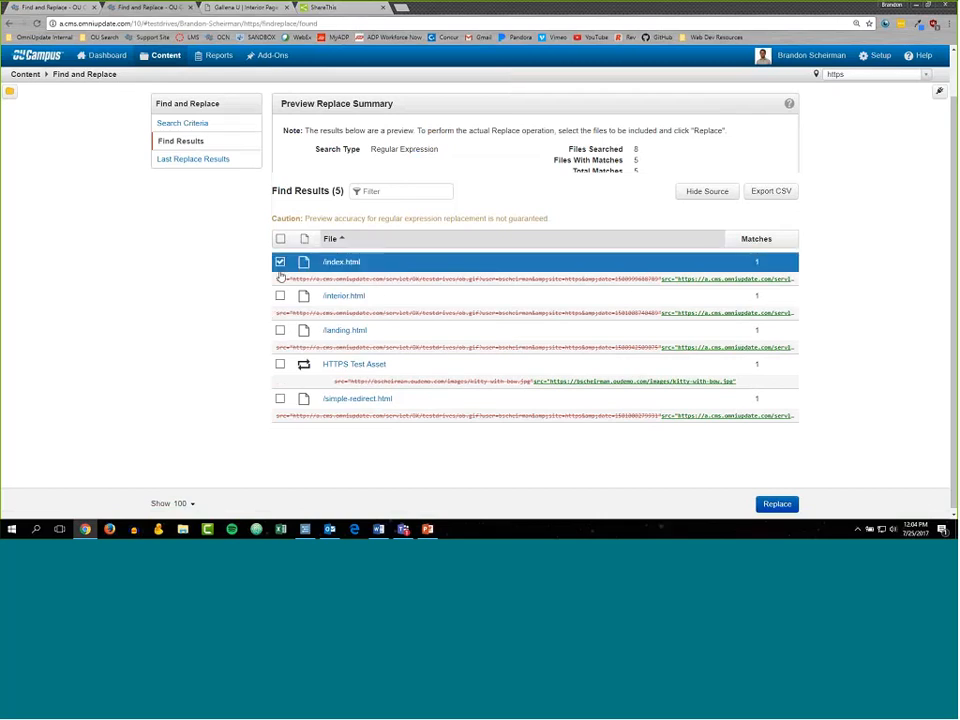
click(279, 296)
click(279, 330)
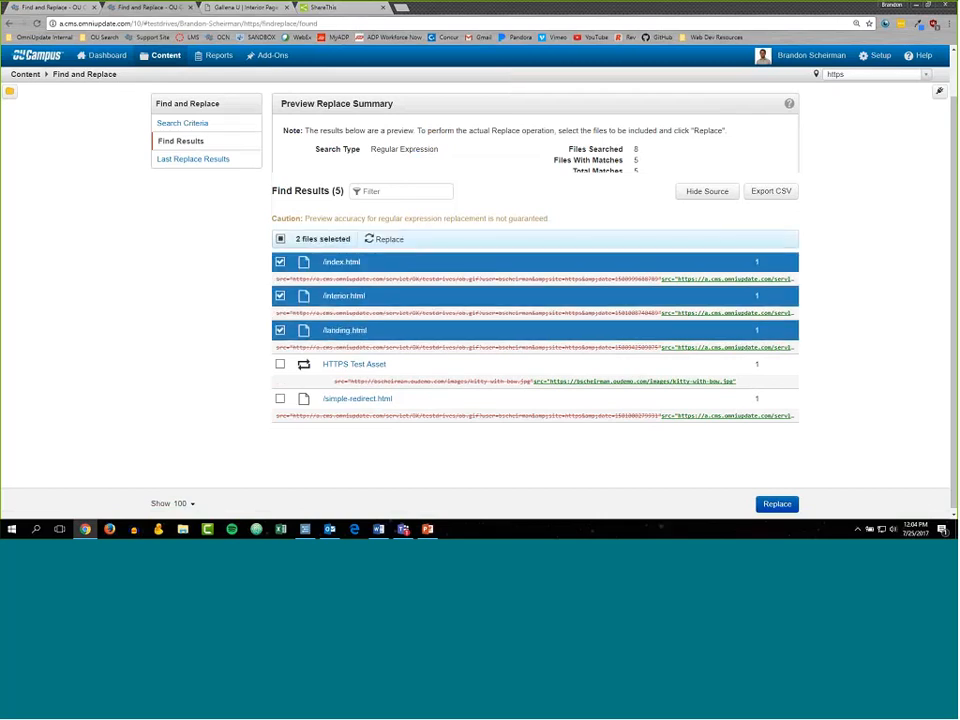
click(280, 330)
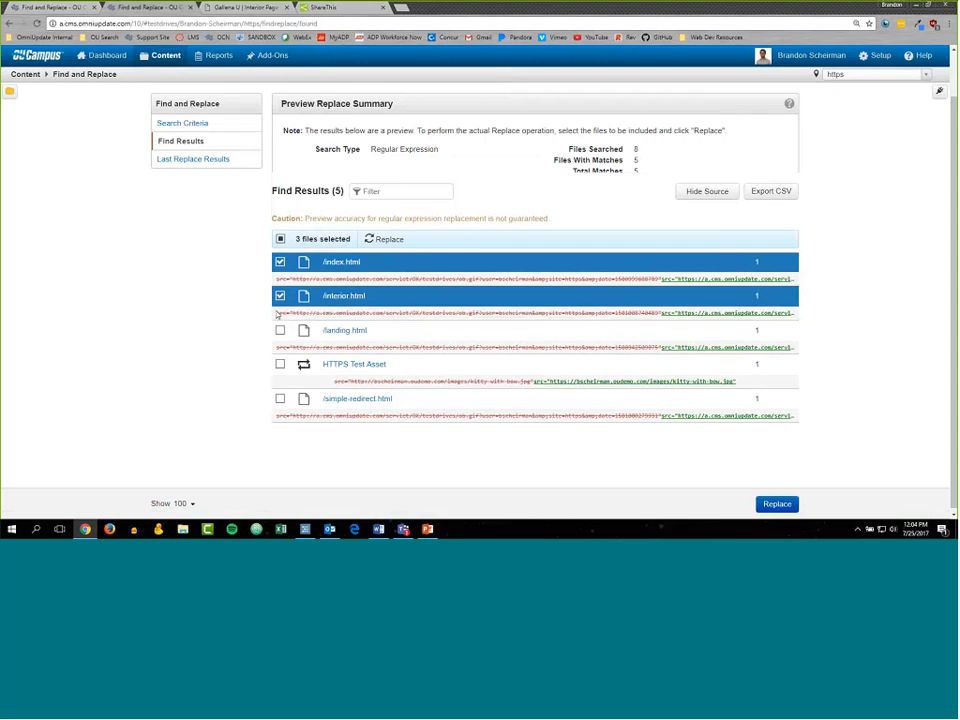
click(280, 297)
click(279, 265)
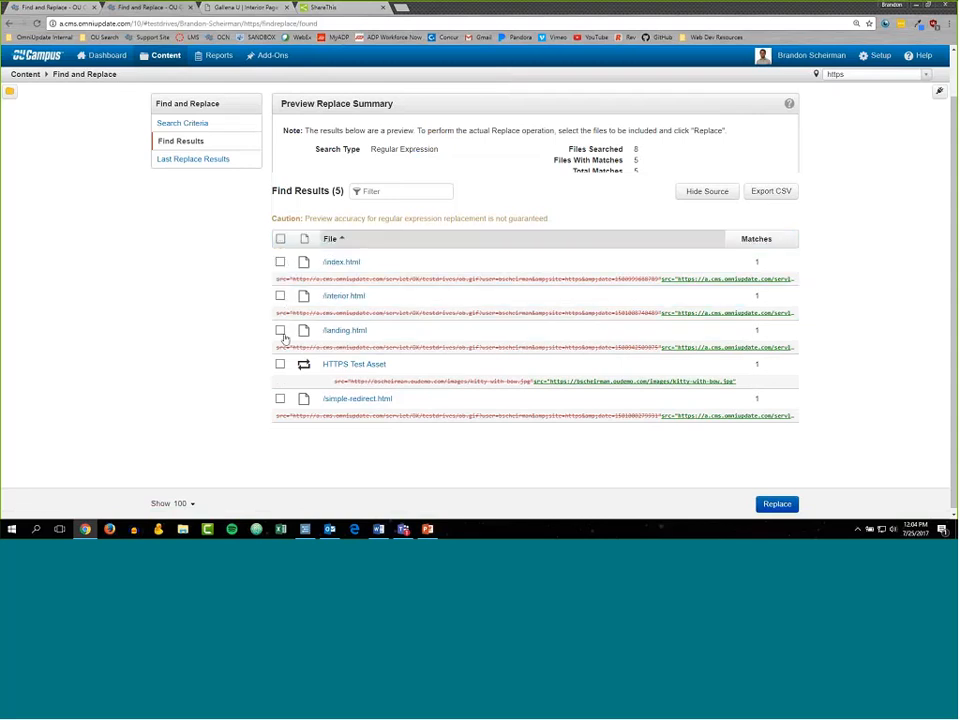
Select landing.html, interior.html, index.html, simple-redirect.html and HTTPS Test Asset for the replacement.
click(281, 332)
click(280, 296)
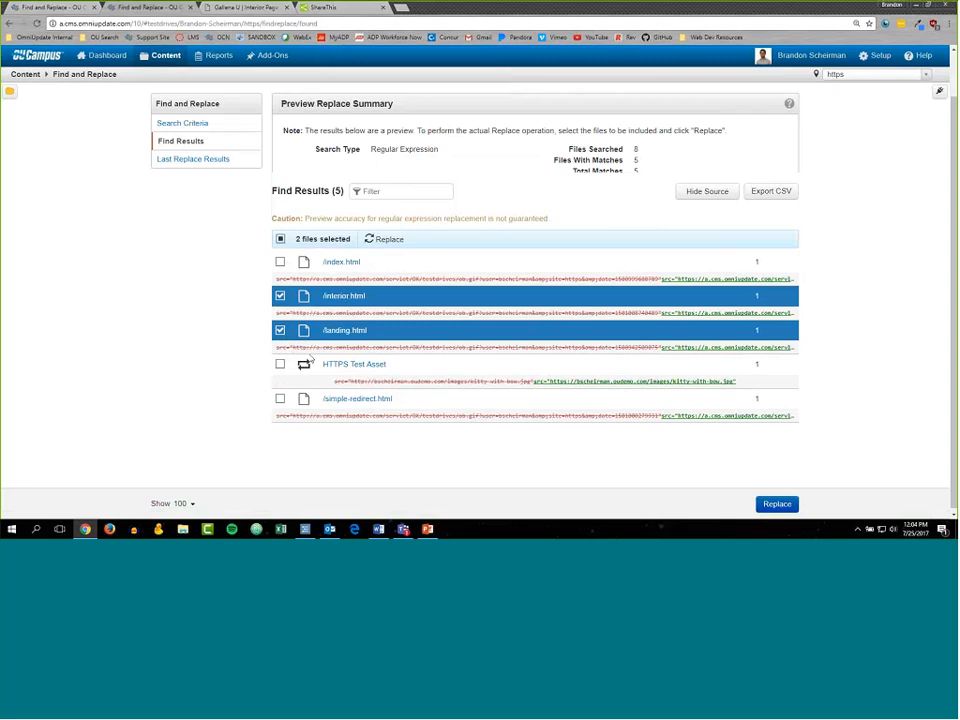
click(280, 262)
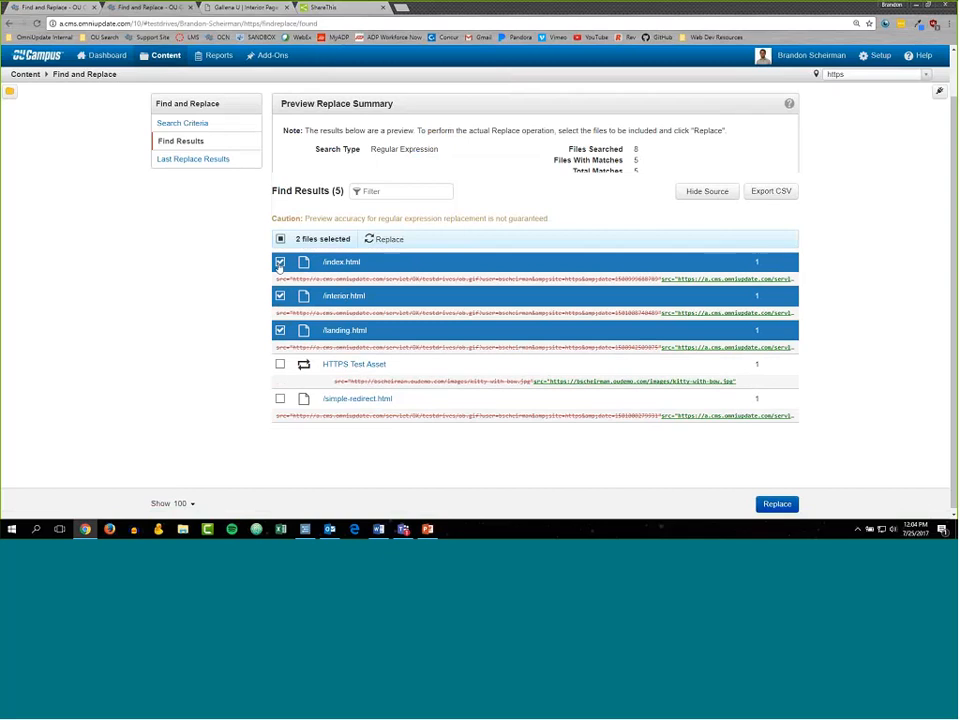
click(280, 398)
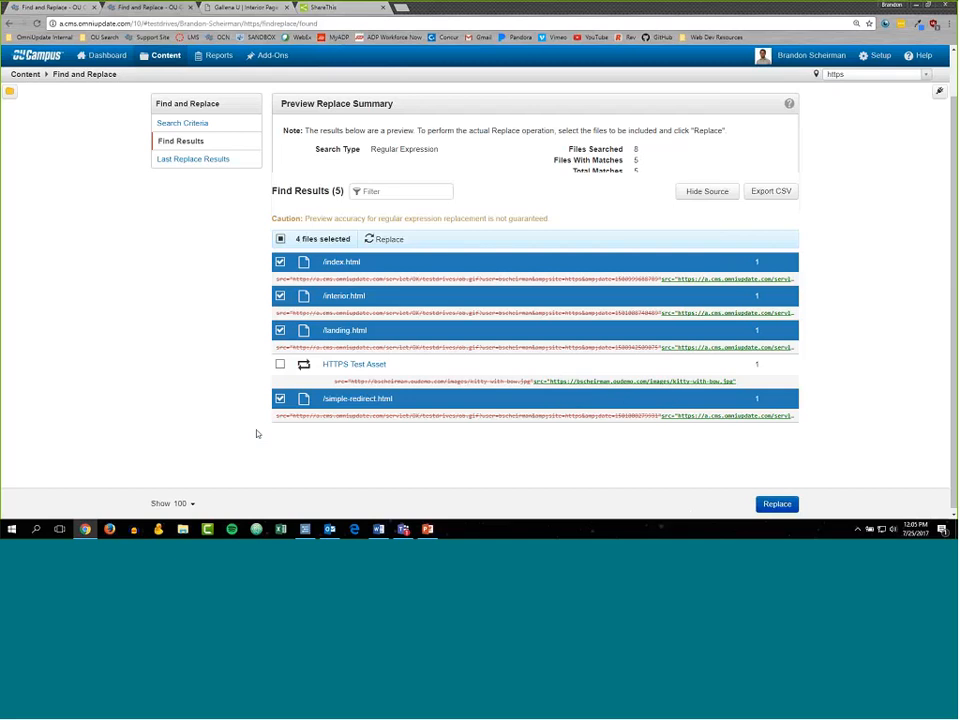
click(281, 364)
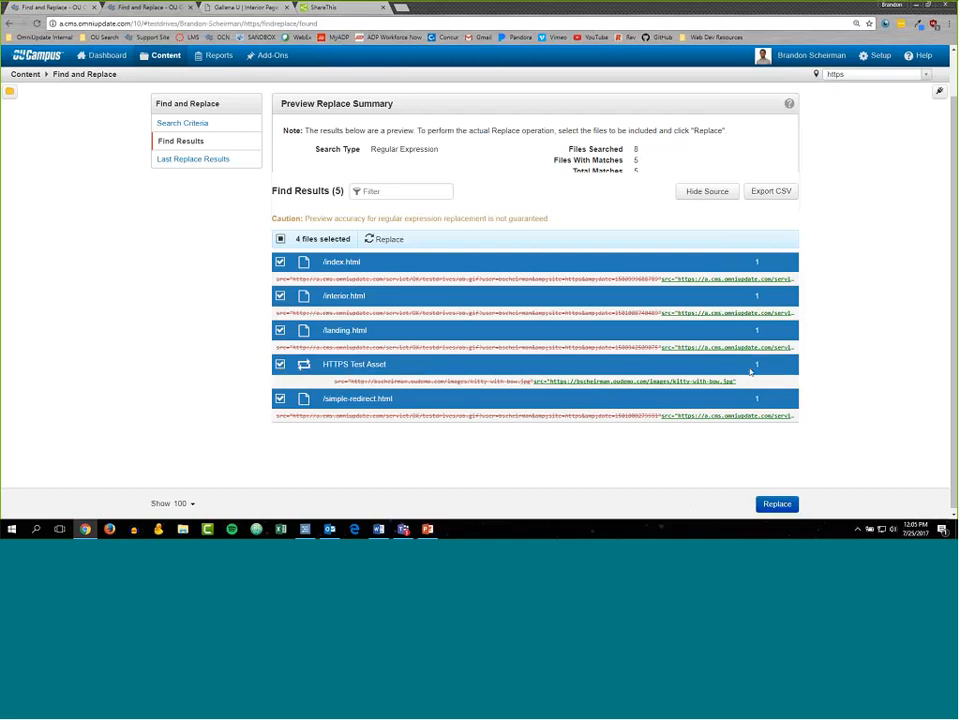
Start the replacement and enter the version description "Find and Replace: fixed any page resources that were brought in over HTTP".
click(777, 505)
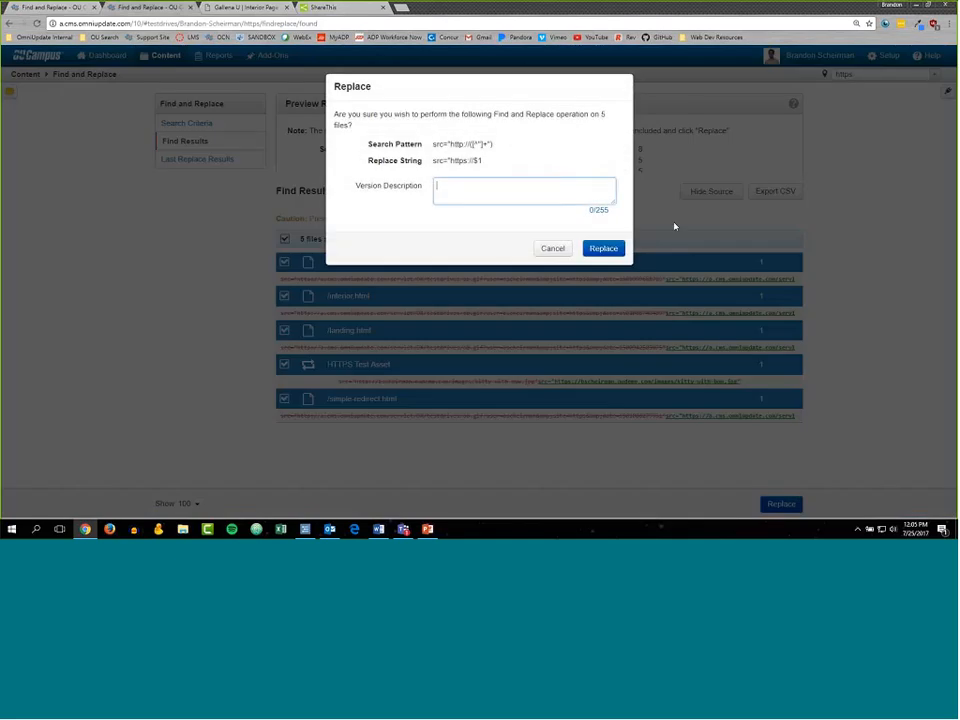
text(Find and Replace: fixed any source)
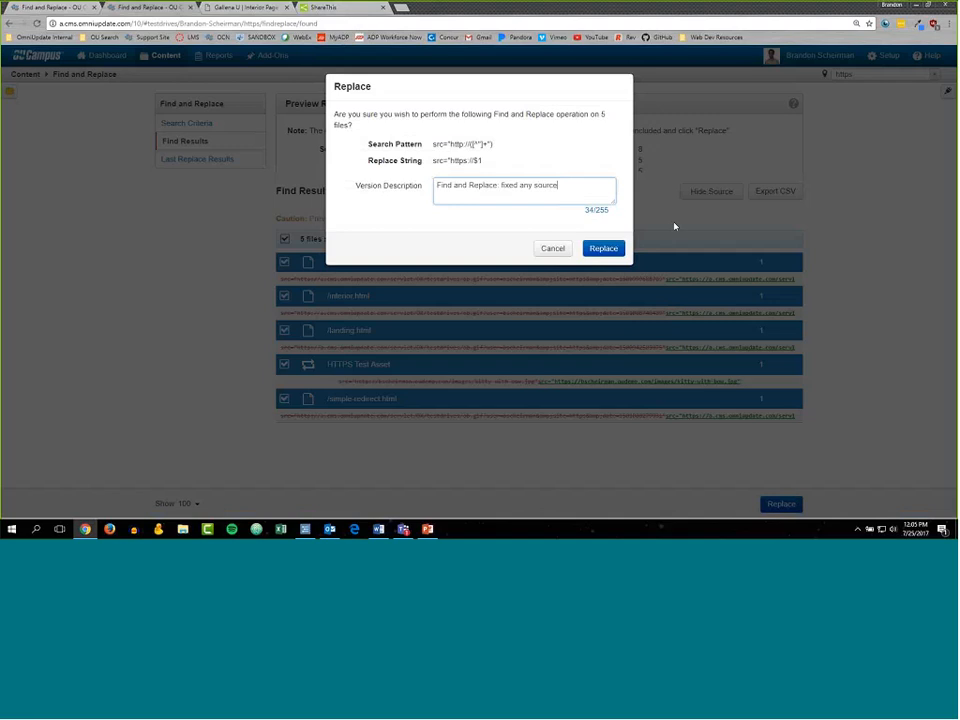
key(BackSpace)
key(BackSpace)
key(BackSpace)
key(BackSpace)
key(BackSpace)
key(BackSpace)
text(page resources that were brought in over HTTP)
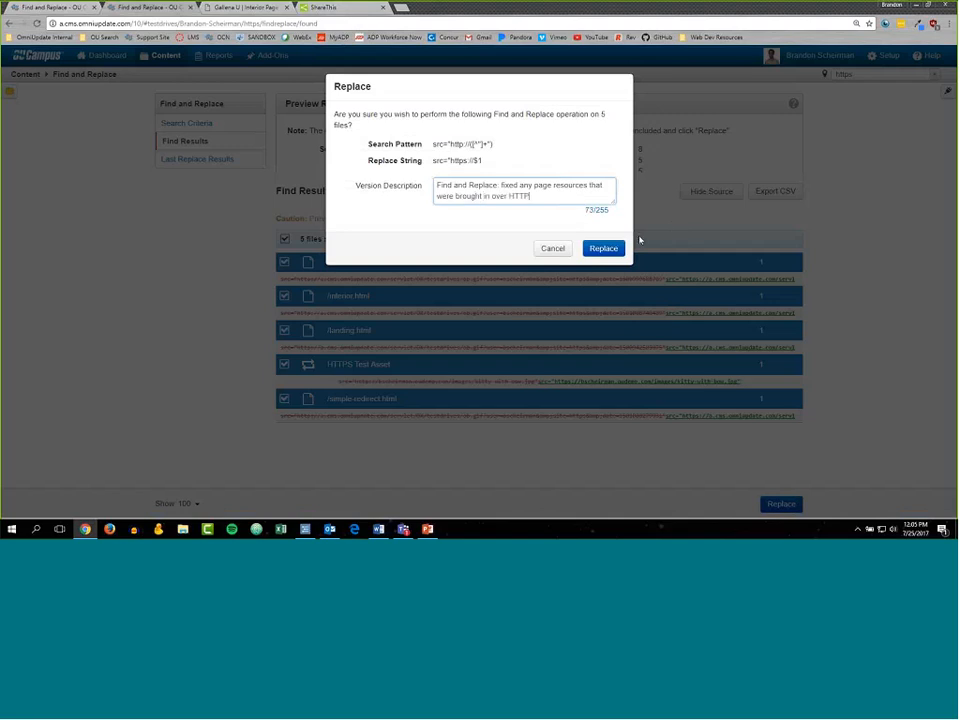
Remove "any" from the version description, append "using src attribute." and carry out the replacement on the selected files.
double_click(523, 185)
key(BackSpace)
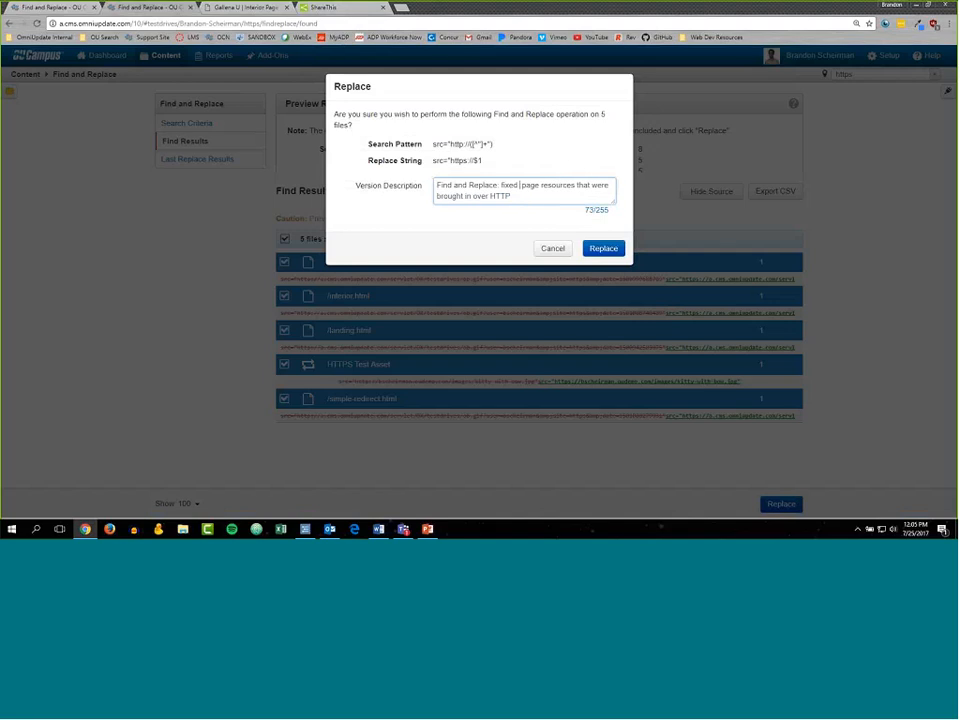
click(551, 195)
text(using src)
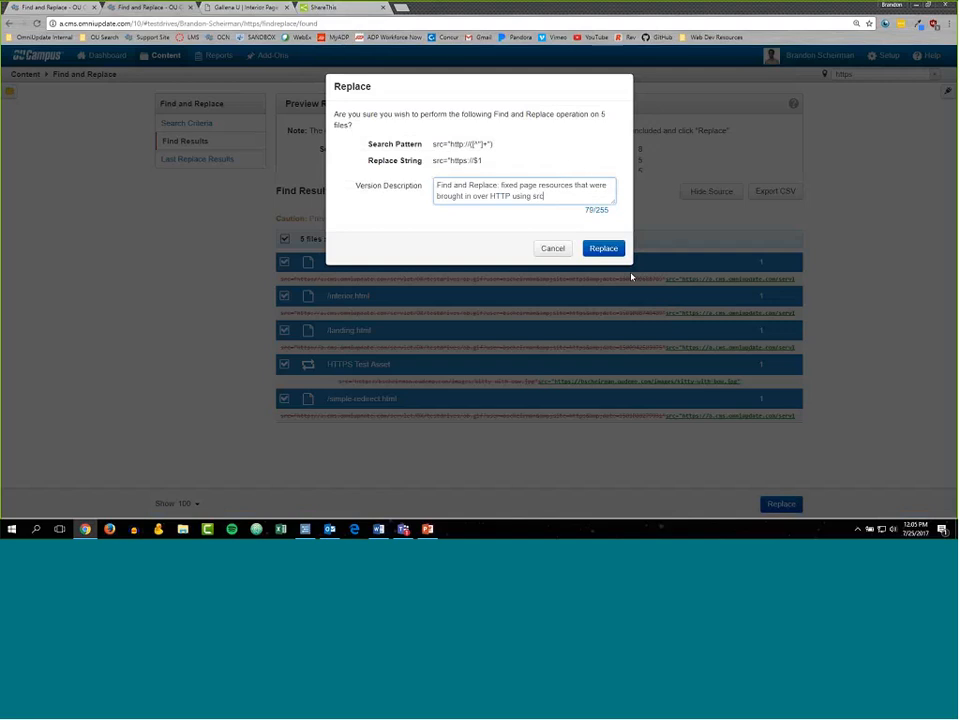
text( attribute.)
click(614, 250)
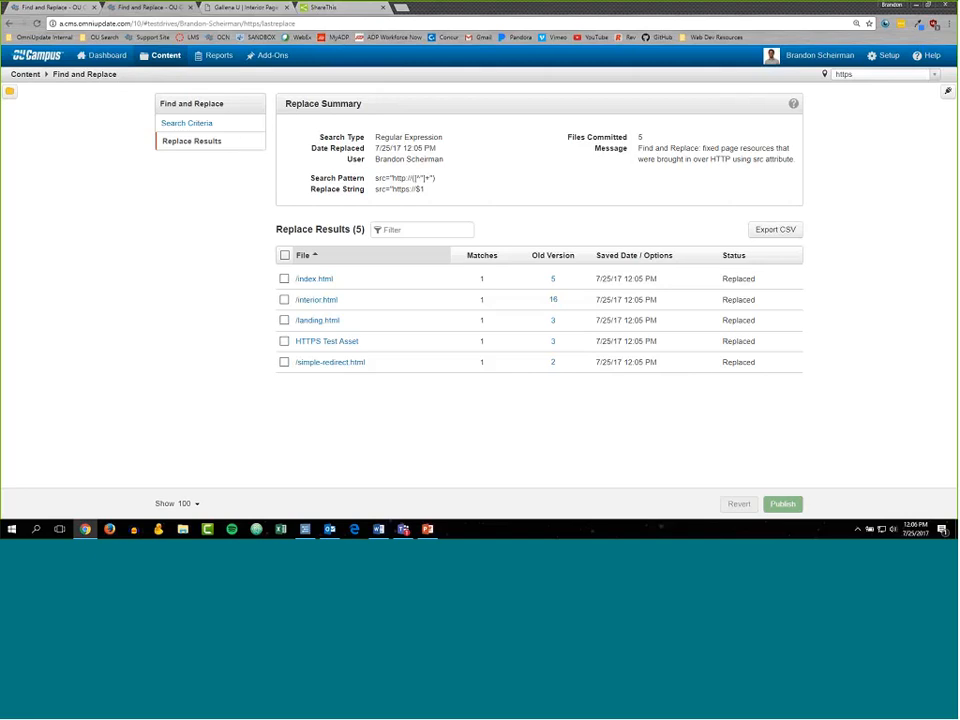
Start a new Find and Replace, close the duplicate browser tab and open the source code of interior.html in a separate tab.
click(210, 125)
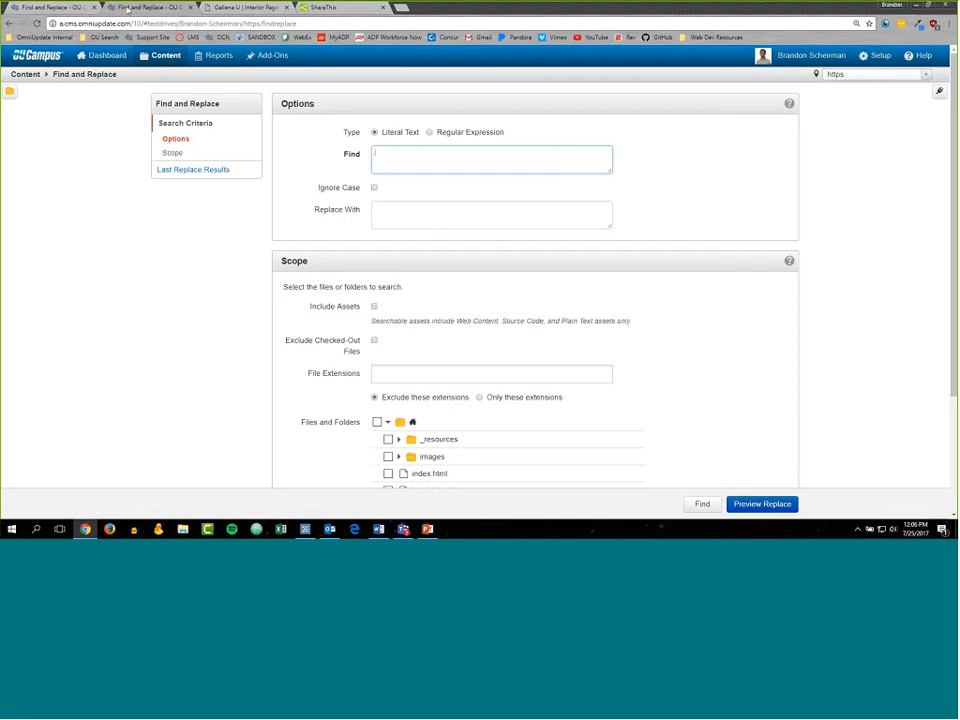
click(94, 8)
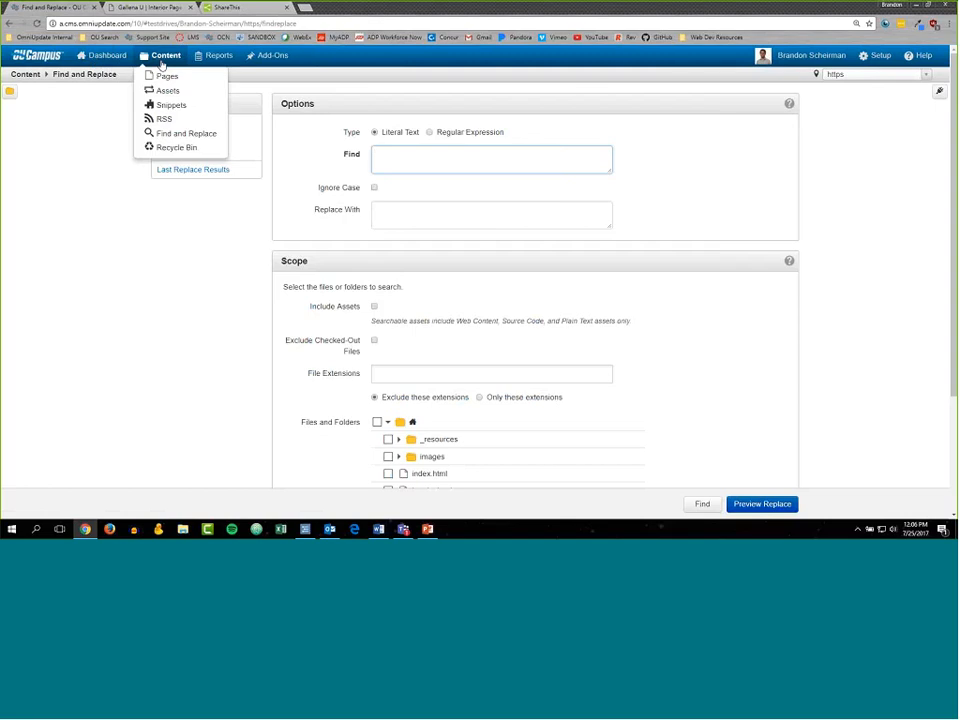
middle_click(150, 75)
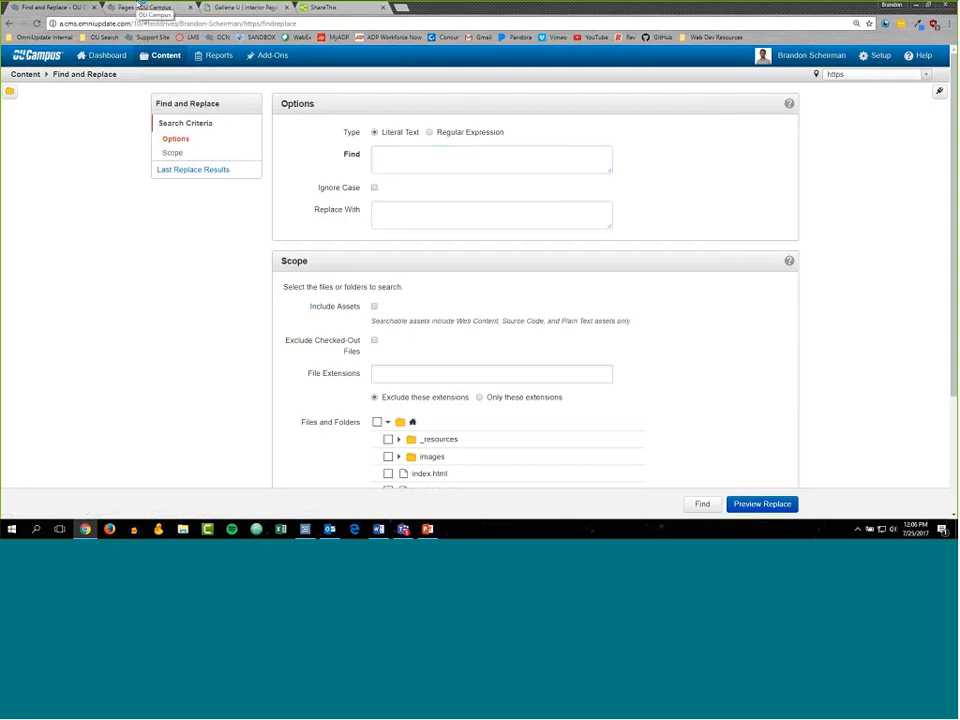
click(141, 7)
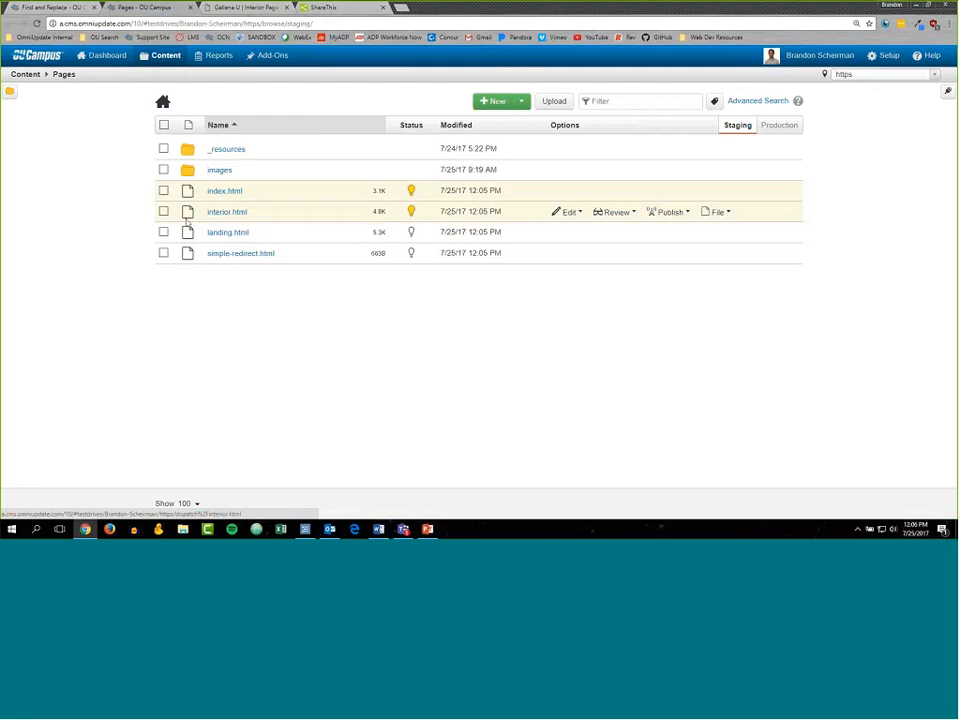
click(240, 213)
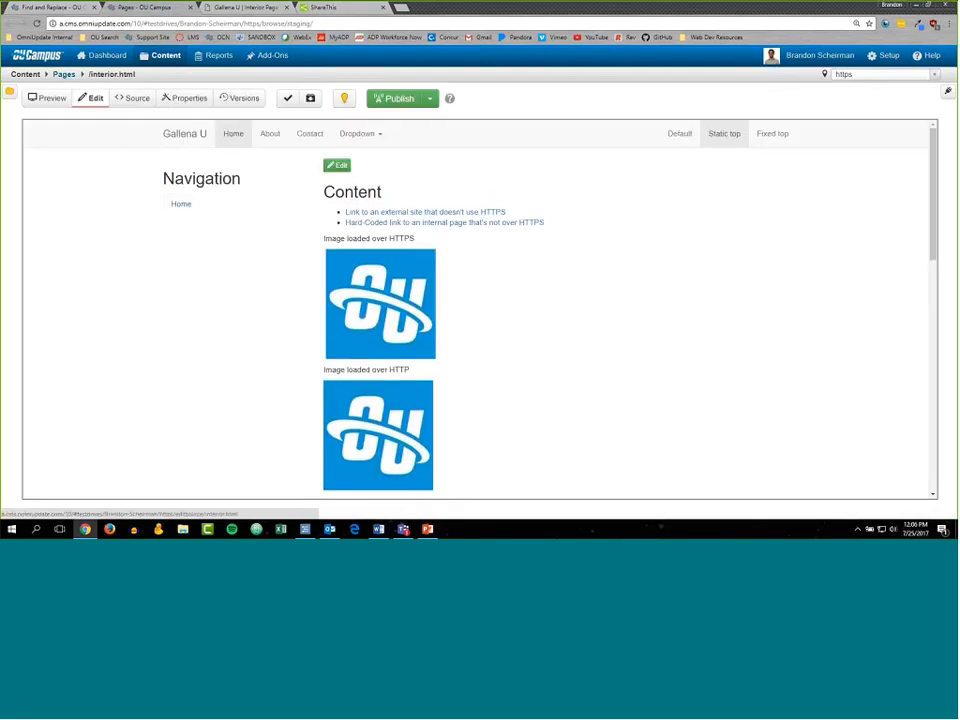
click(133, 98)
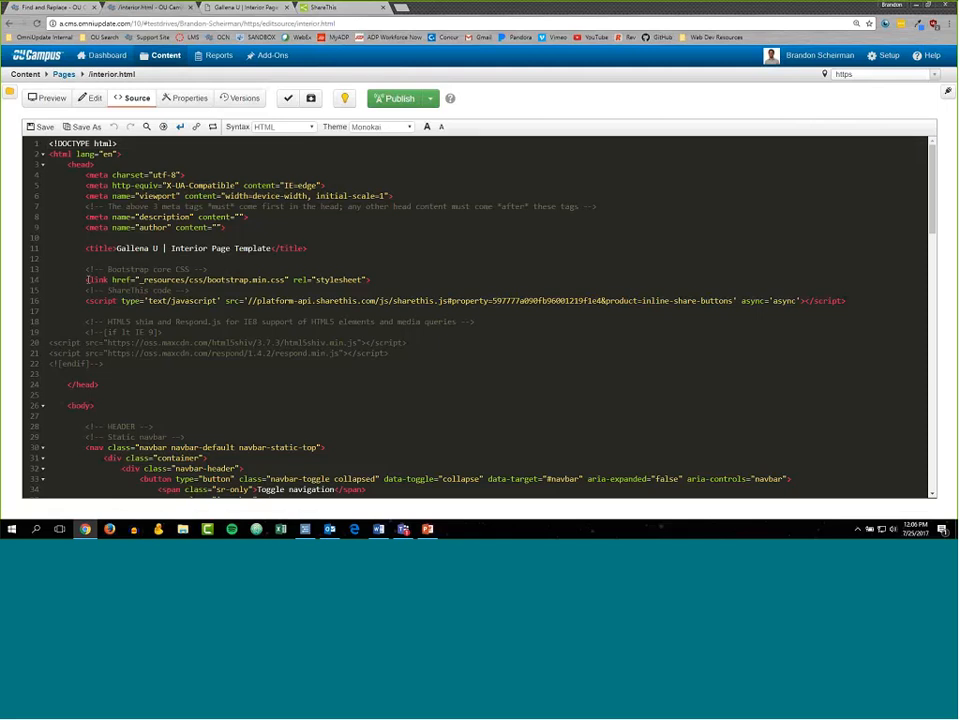
Examine the <link href part of the Bootstrap stylesheet tag on line 14 of the source code.
double_click(121, 280)
click(107, 280)
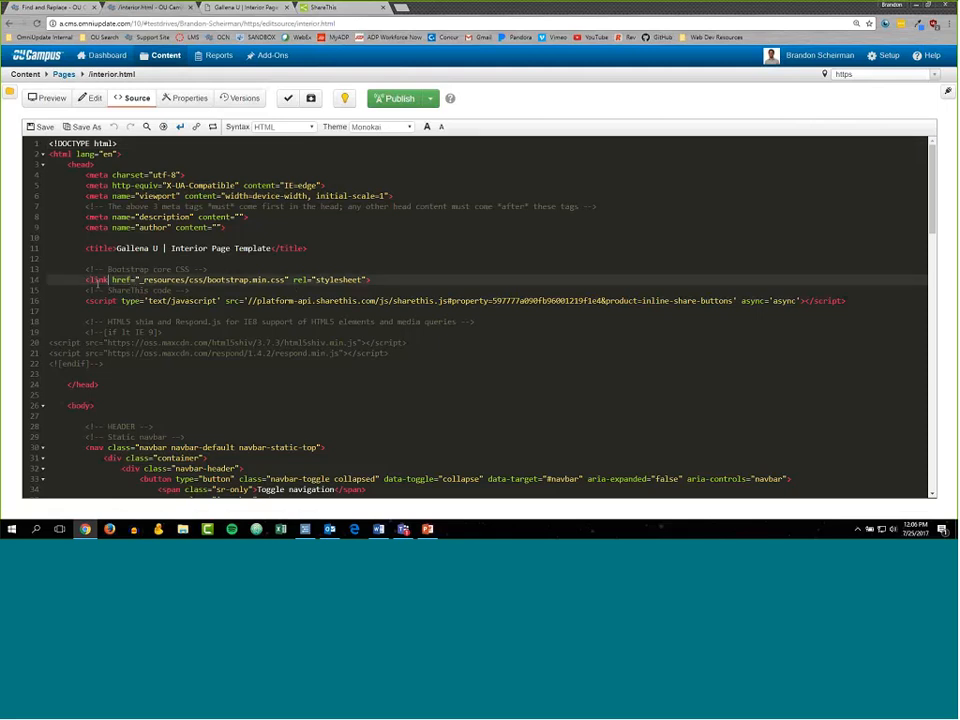
click(83, 280)
drag(83, 280, 135, 280)
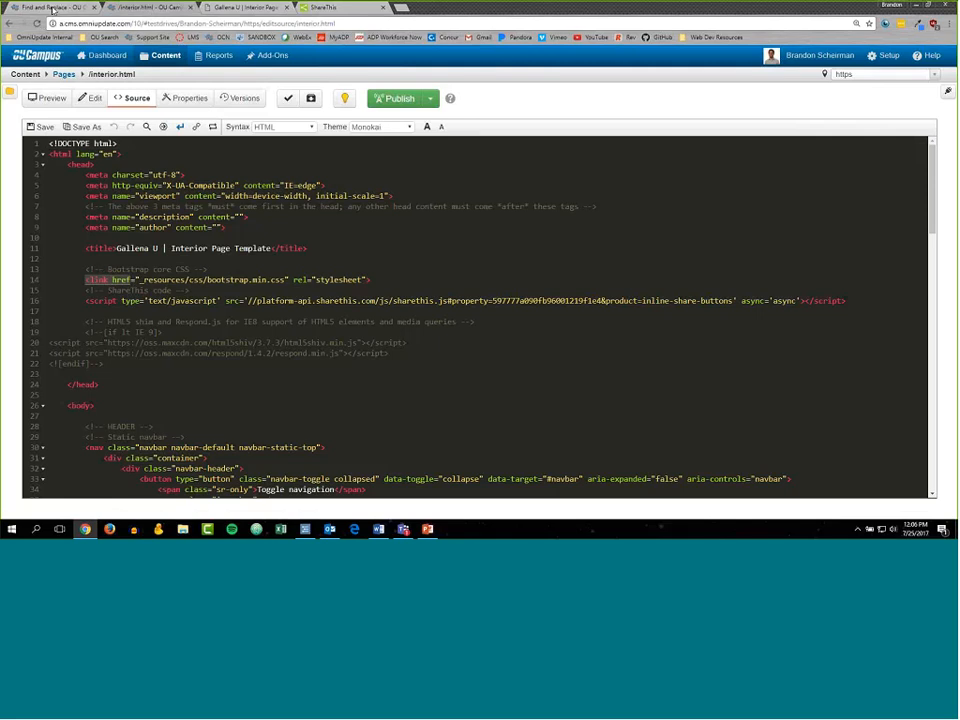
click(53, 9)
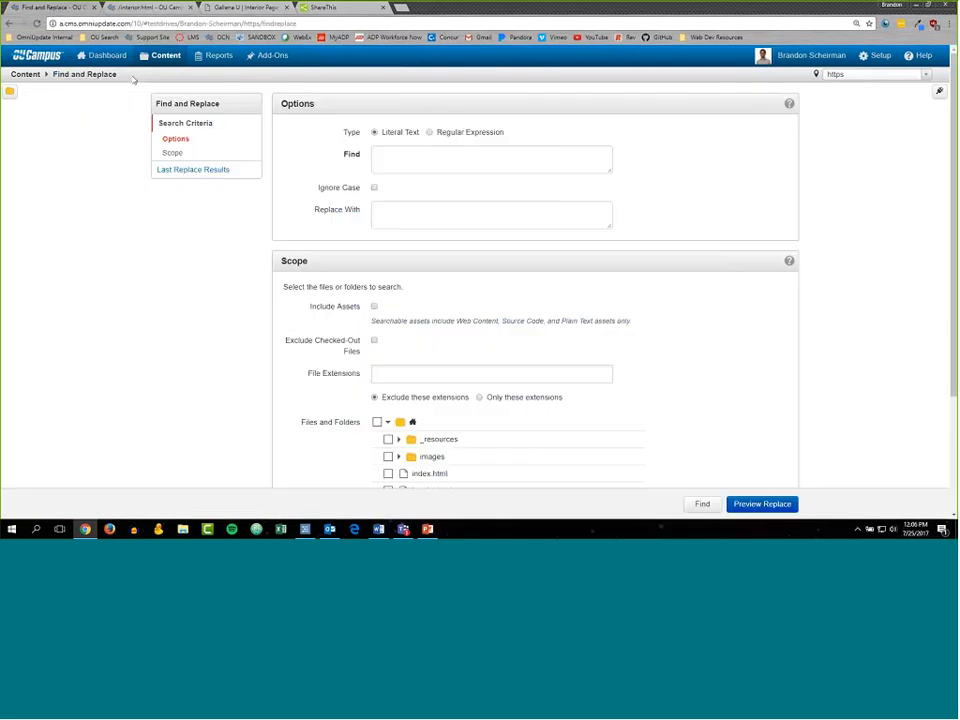
click(434, 157)
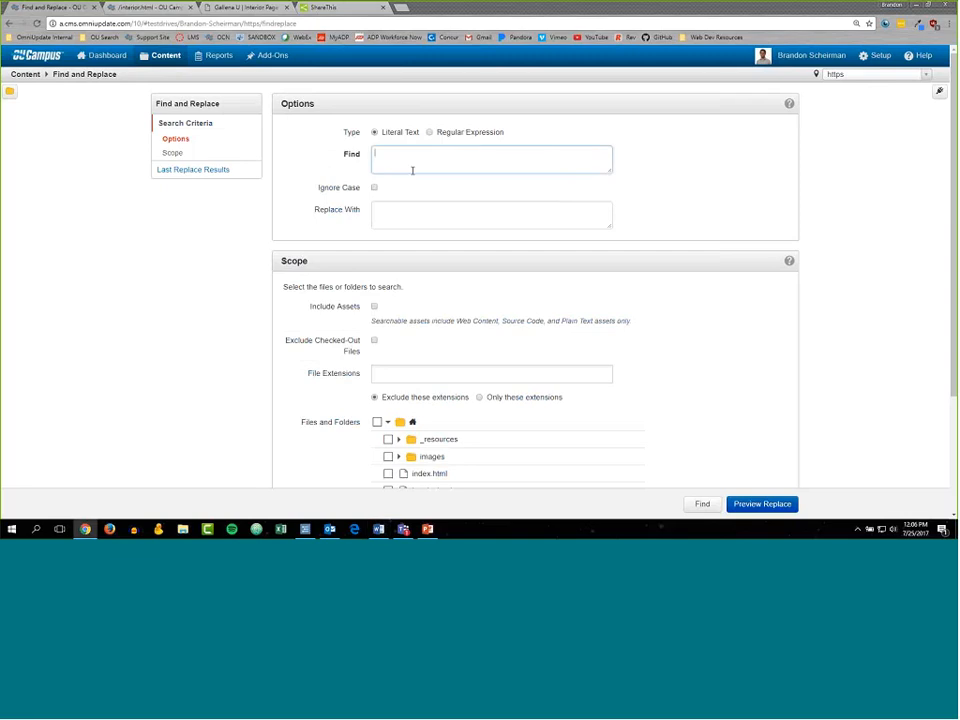
text(<link[^>]+href="http://([^"]+)")
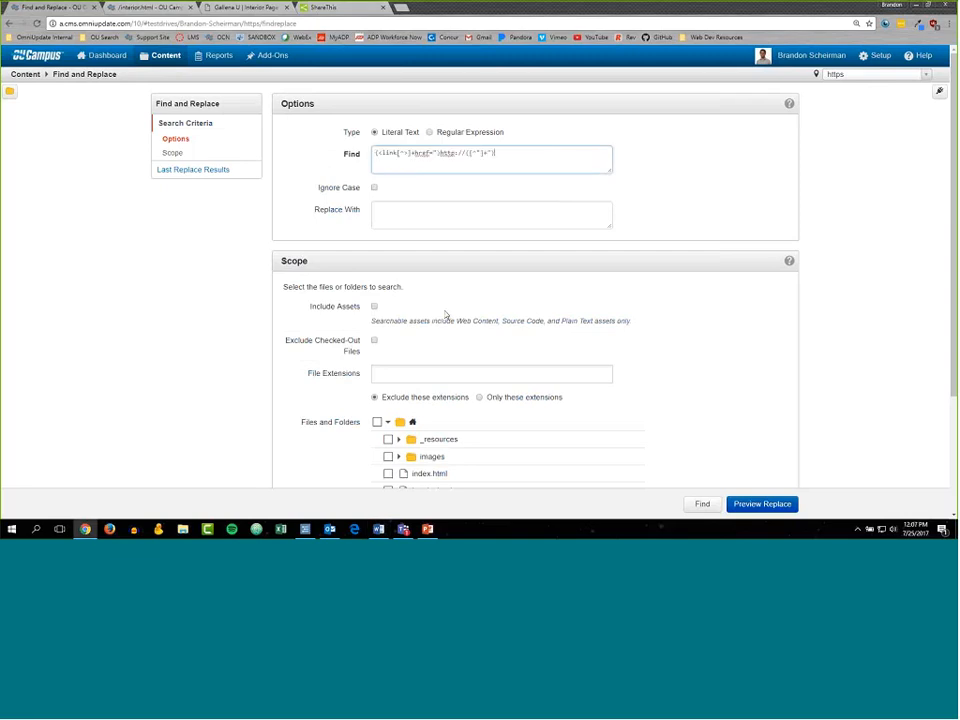
key(alt+Tab)
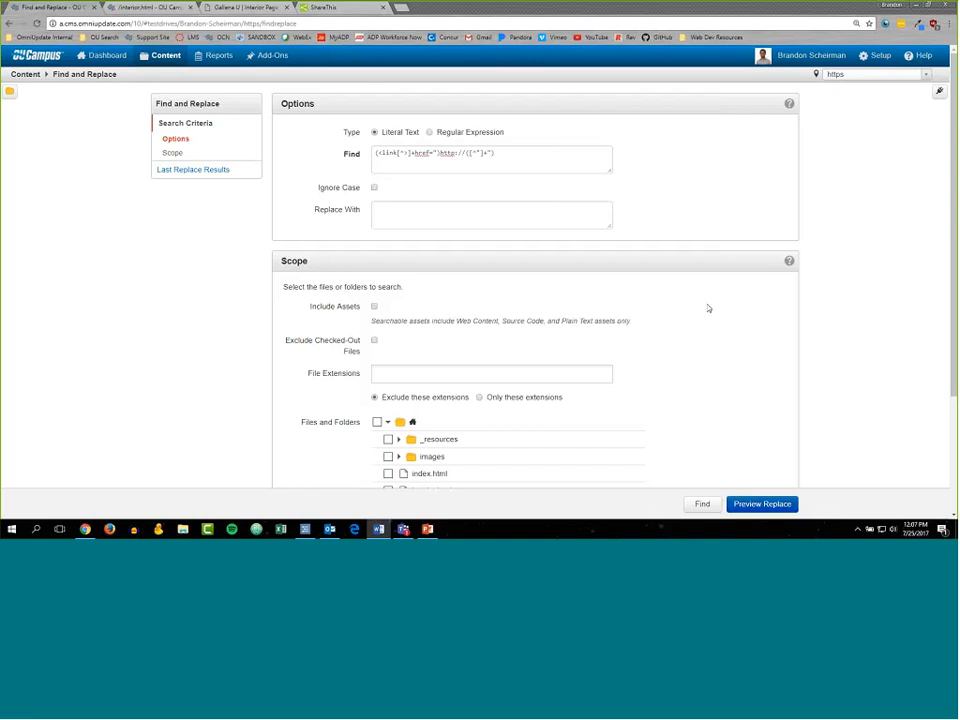
key(alt+Tab)
text($1https://$2)
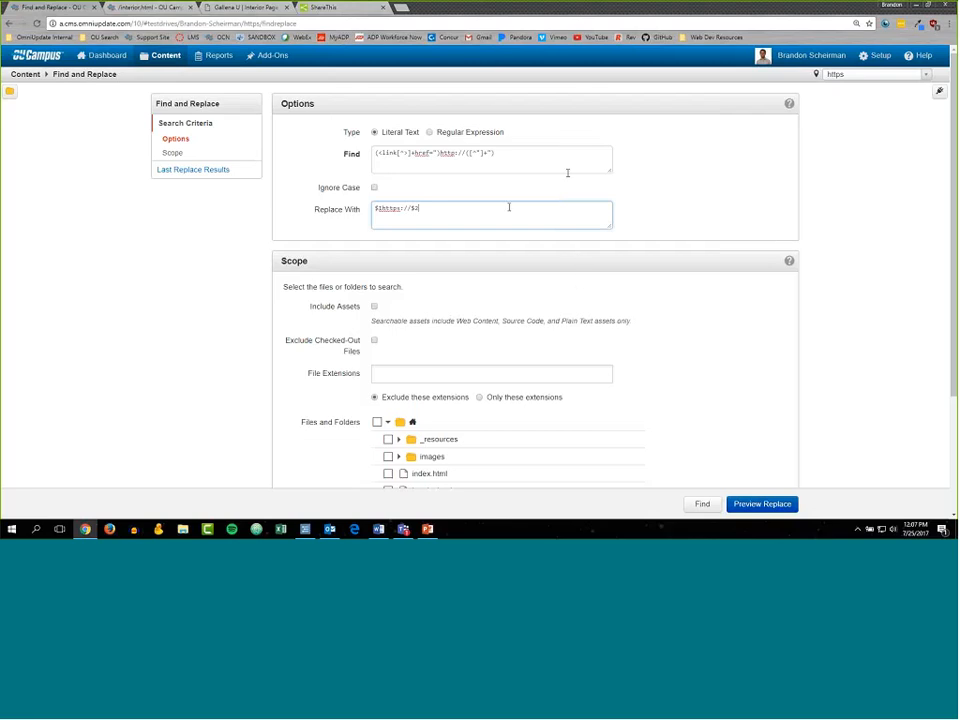
click(518, 153)
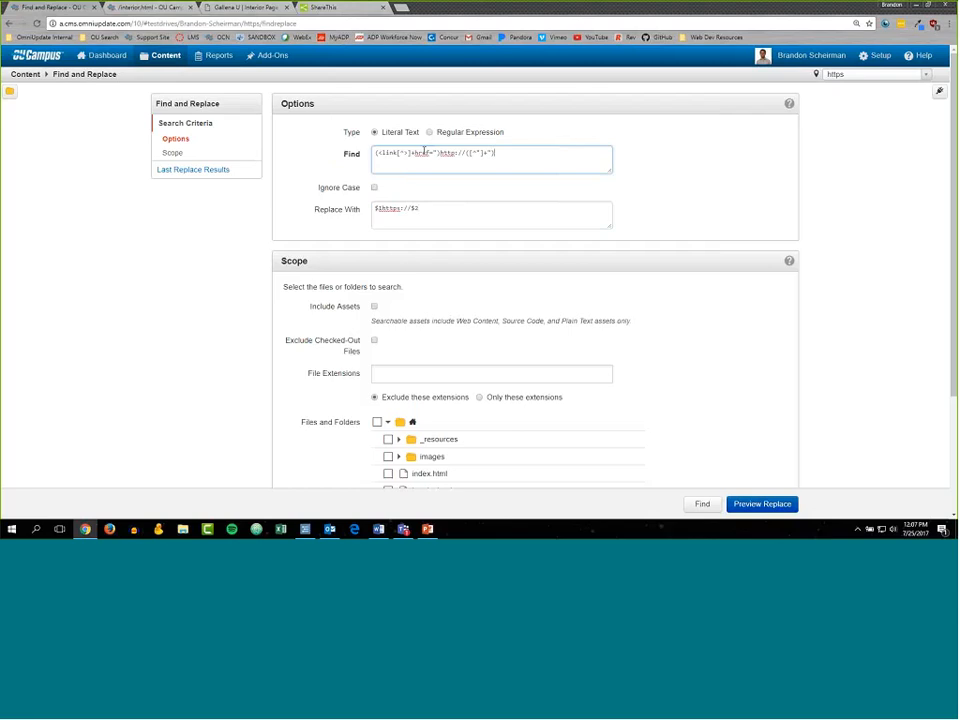
Set the search type to Regular Expression.
key(ctrl+plus)
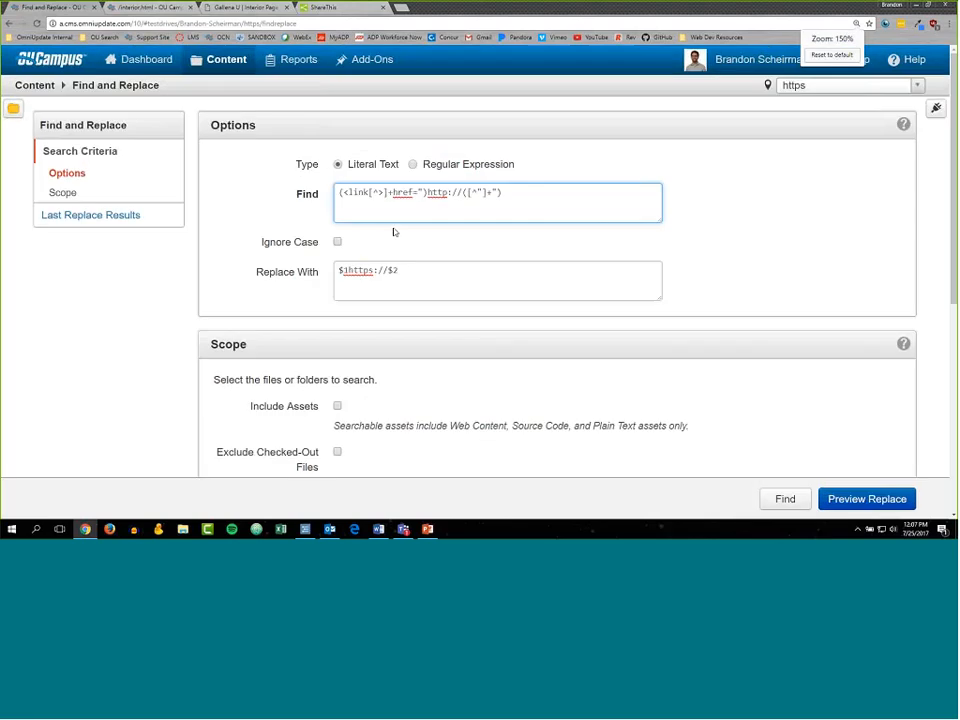
click(424, 168)
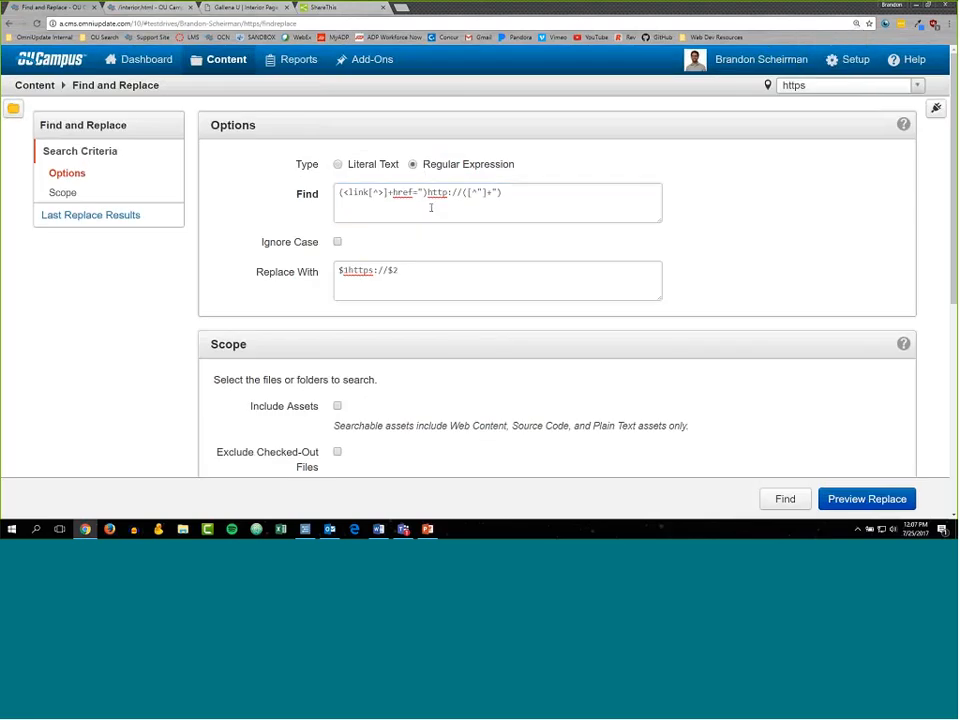
Examine the capture groups in the find pattern and the $1 and $2 references in the replacement text.
click(336, 208)
click(337, 194)
drag(337, 194, 428, 193)
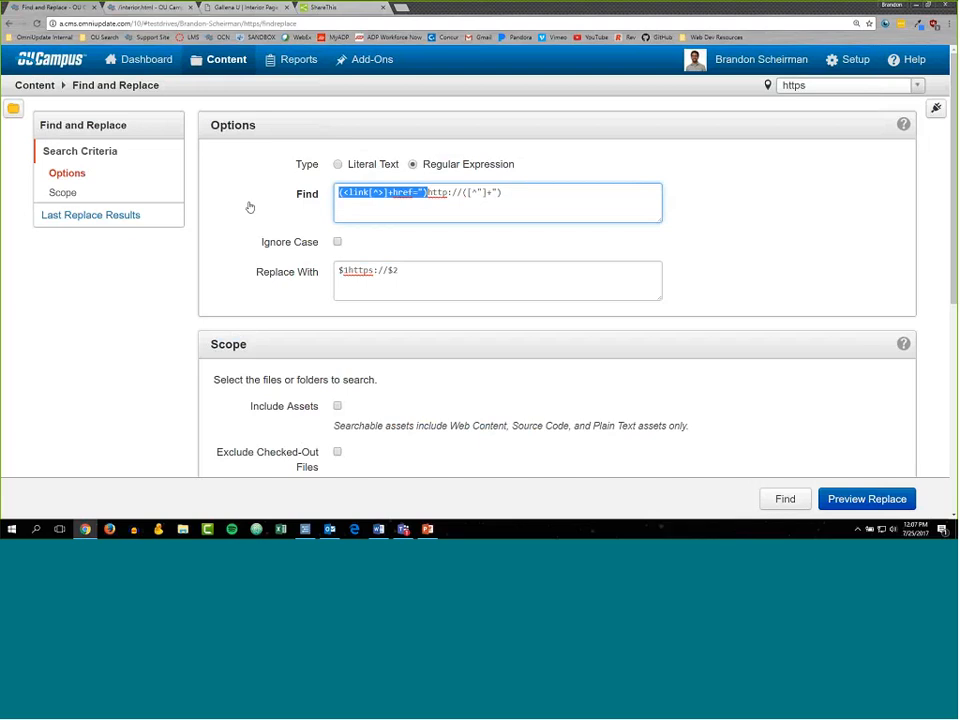
click(429, 194)
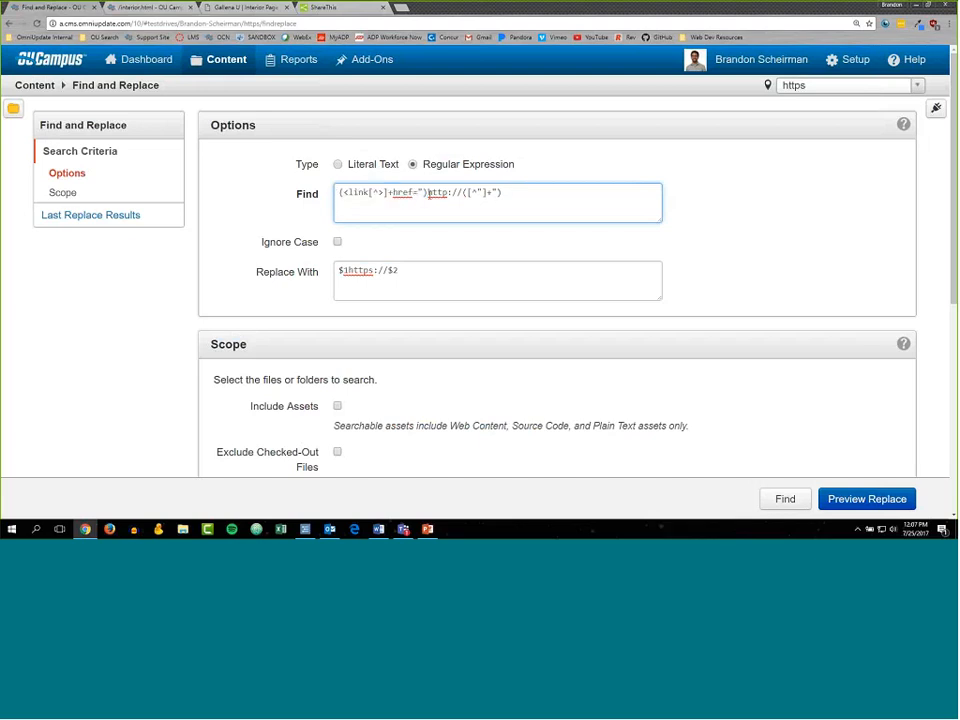
drag(429, 194, 514, 195)
click(464, 195)
click(339, 270)
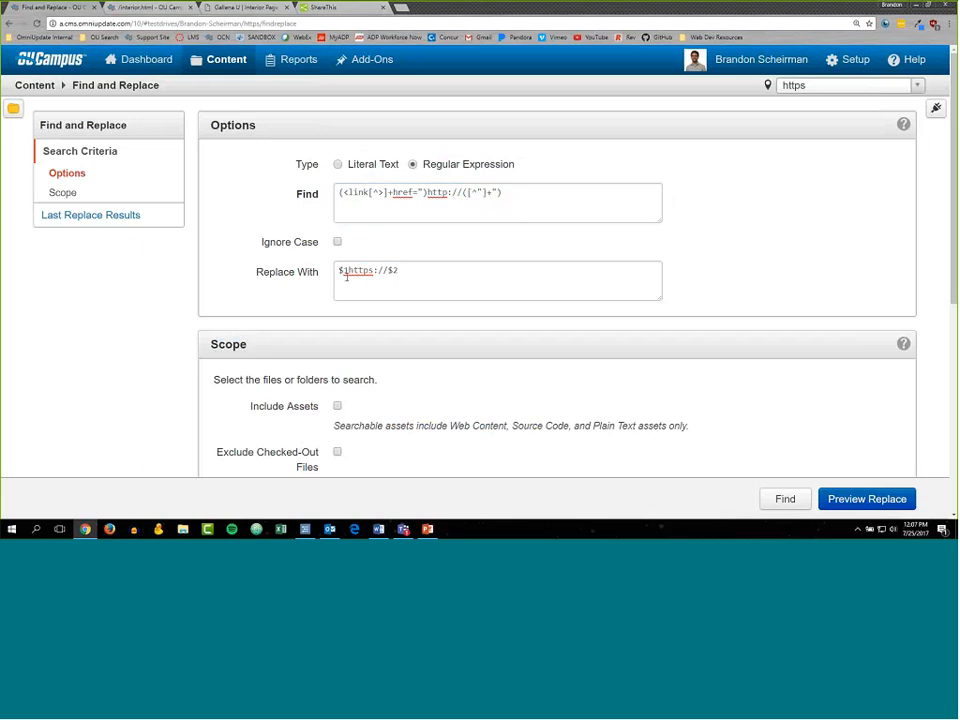
drag(339, 270, 348, 270)
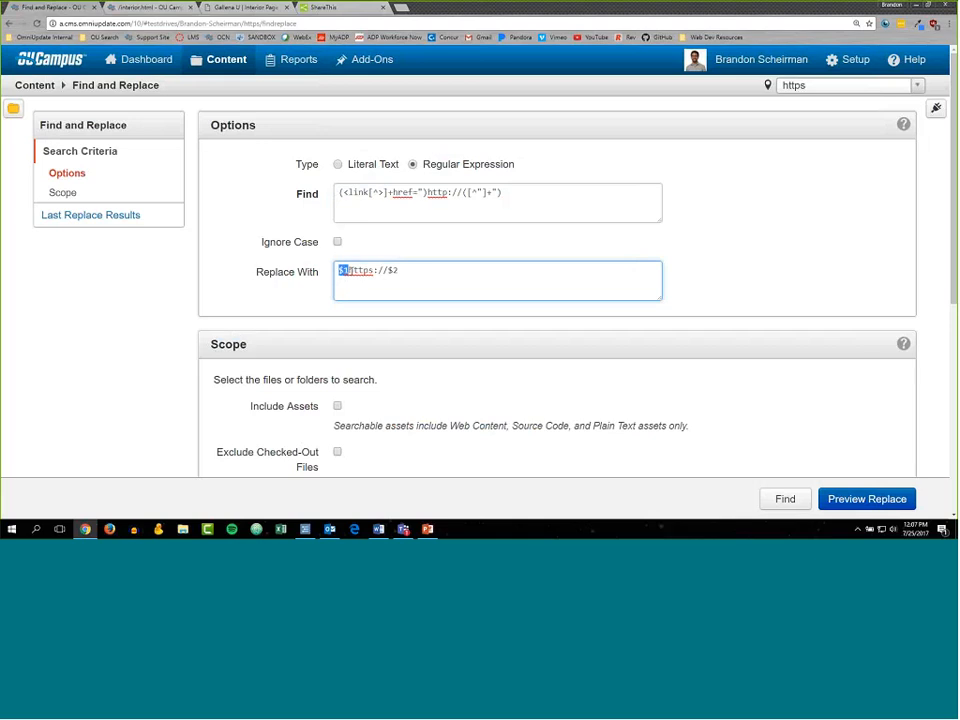
click(354, 275)
double_click(389, 270)
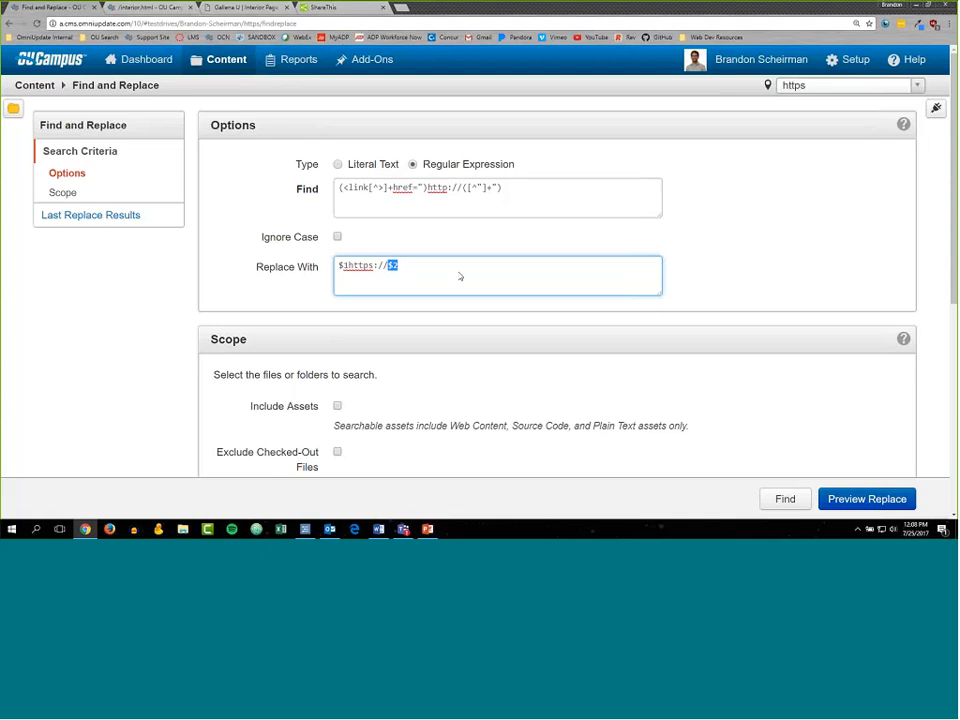
Include all of the site's files and folders in the search scope and preview the replacement.
scroll(459, 274, down, 2)
click(337, 258)
click(337, 258)
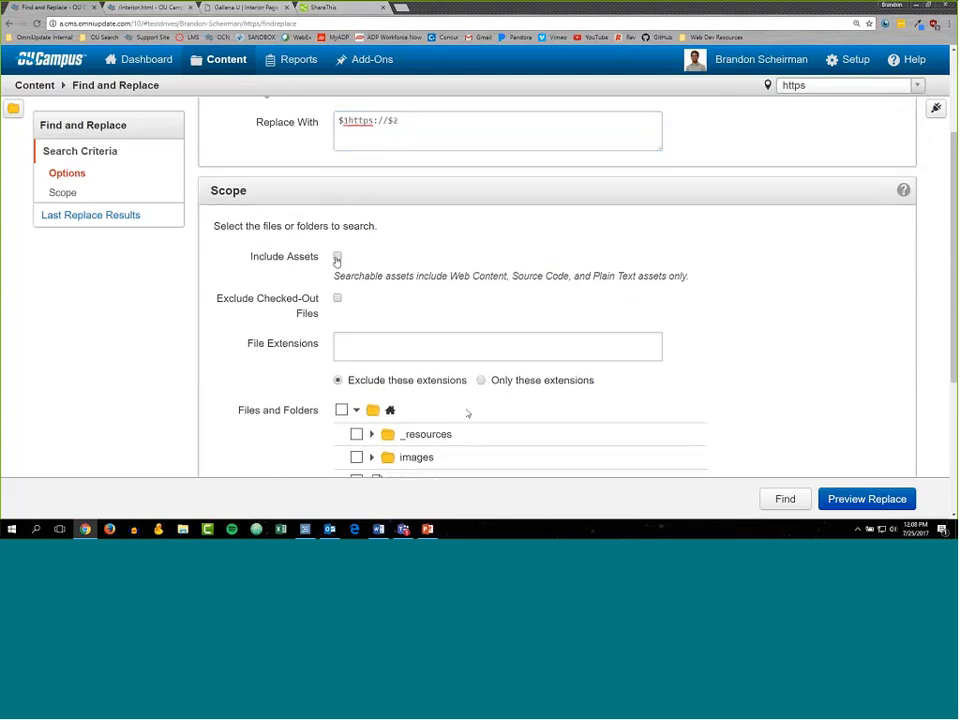
scroll(460, 405, down, 1)
click(341, 316)
scroll(655, 404, up, 1)
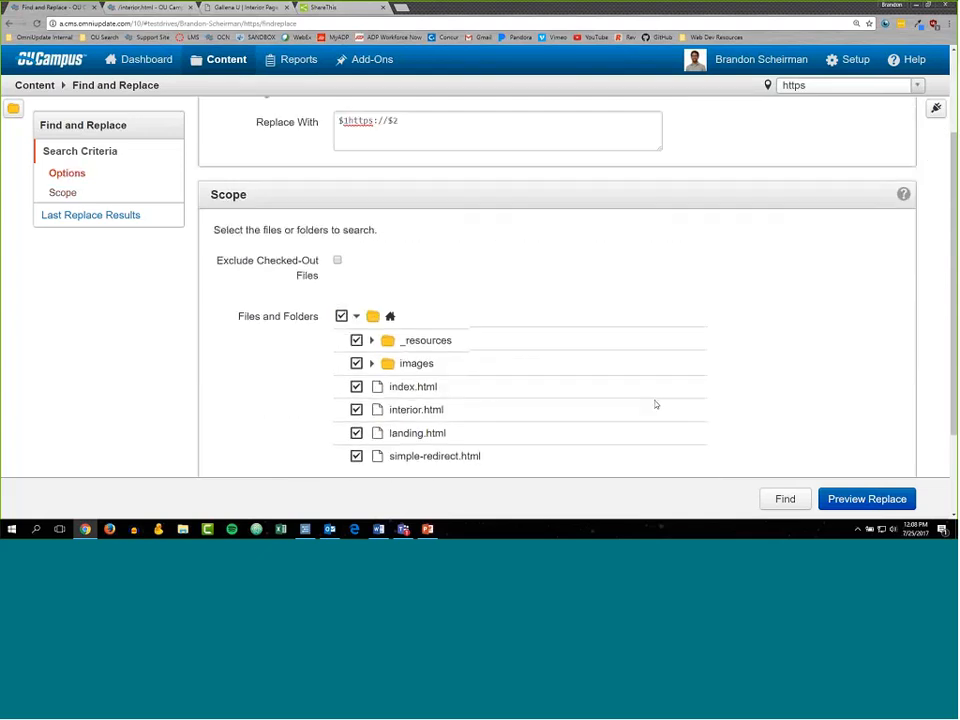
click(829, 505)
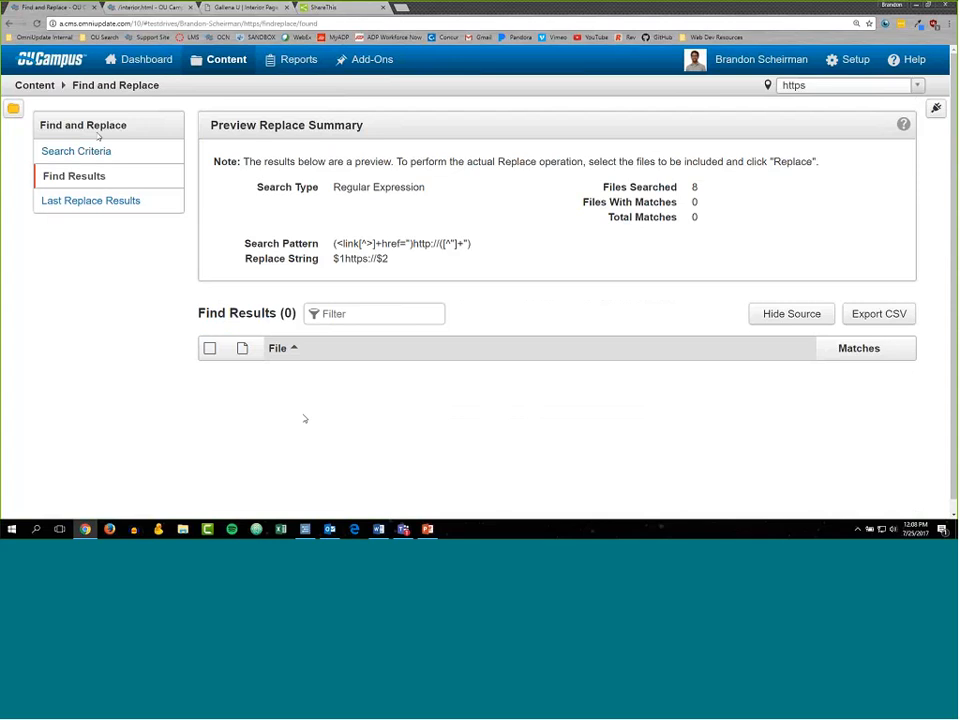
Return to the site's page listing and open the source code of simple-redirect.html.
click(216, 94)
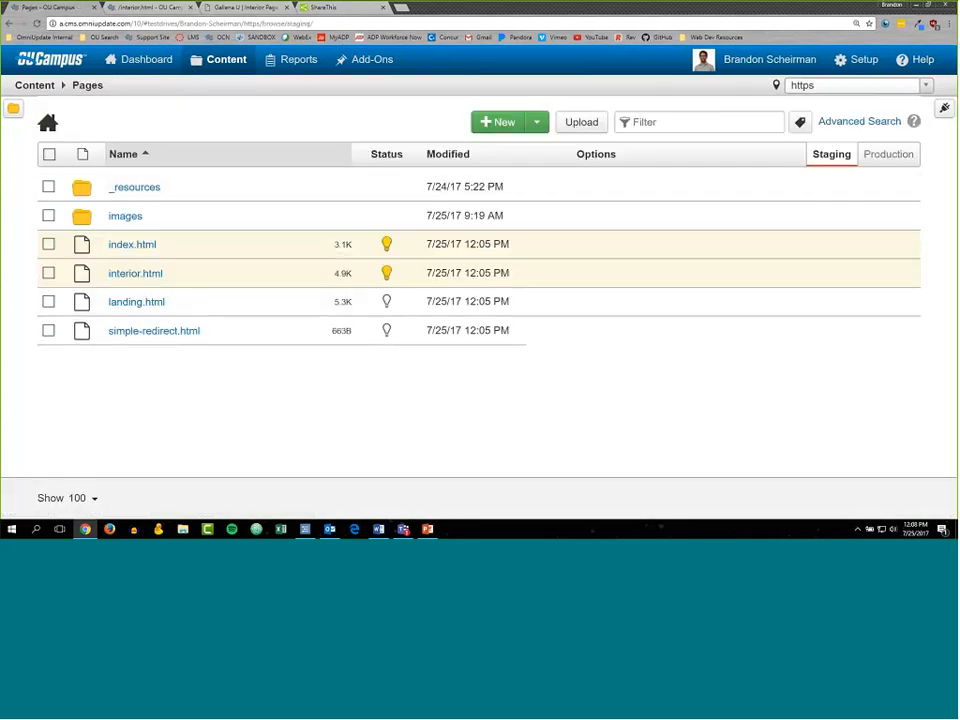
key(ctrl+minus)
key(ctrl+minus)
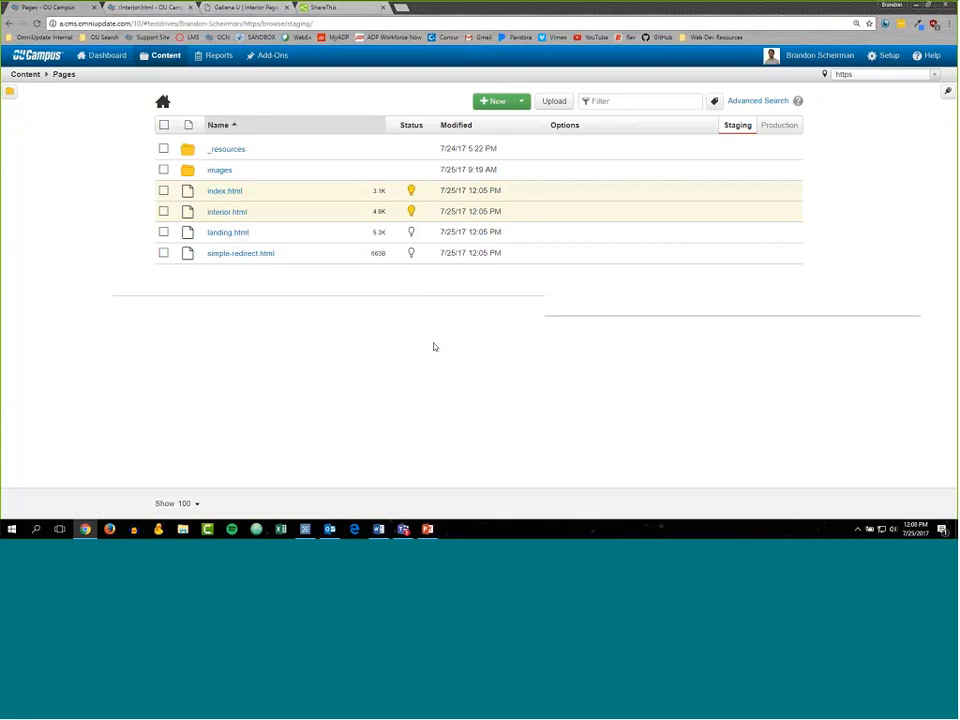
key(ctrl+minus)
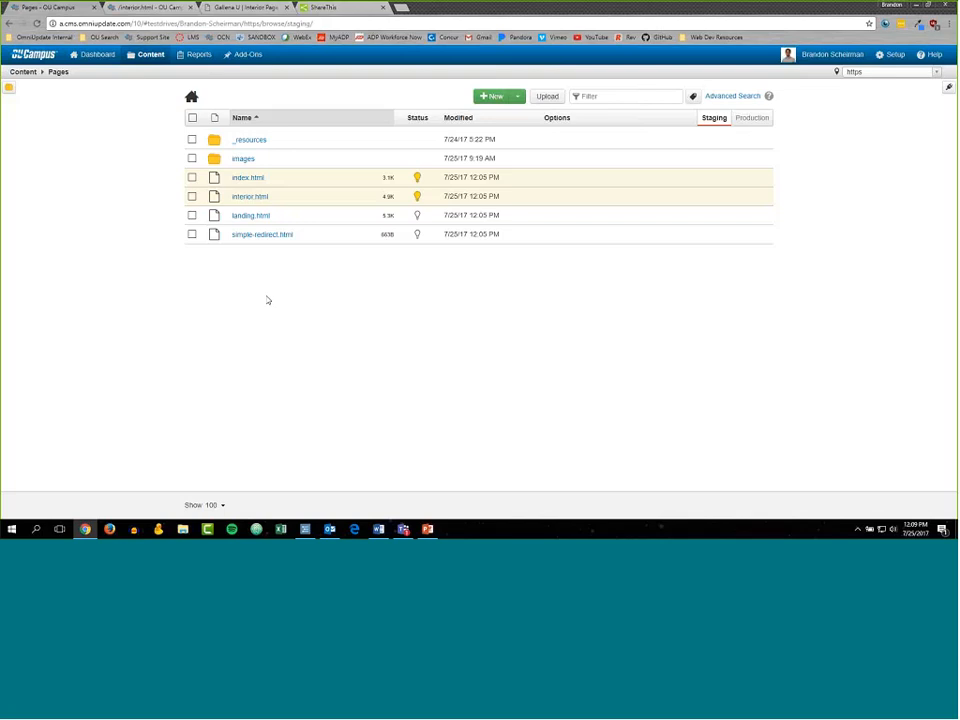
click(250, 239)
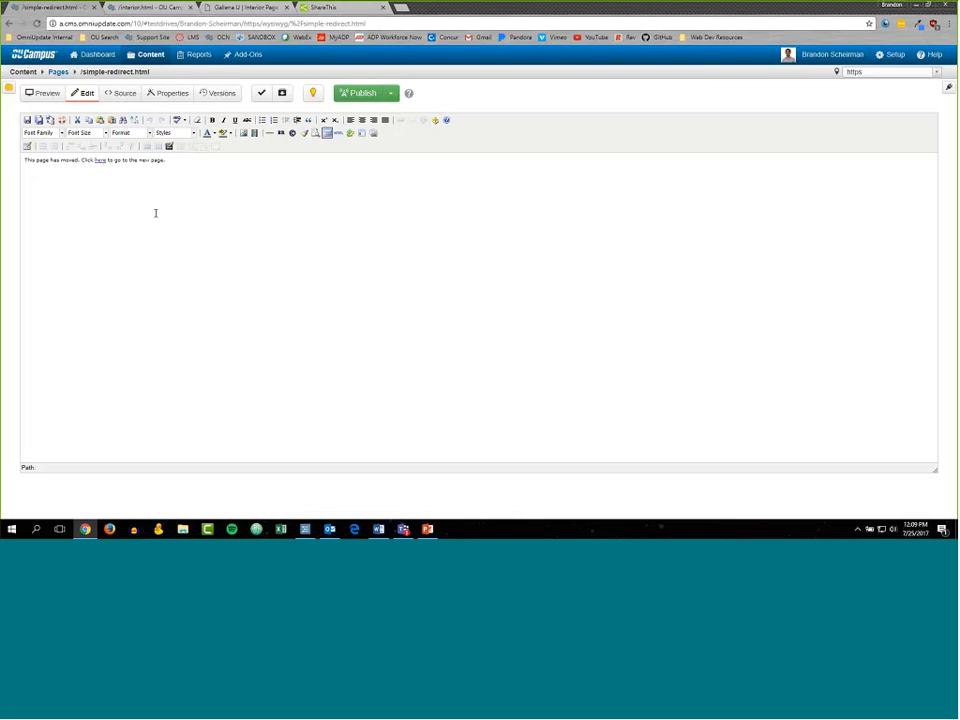
click(122, 94)
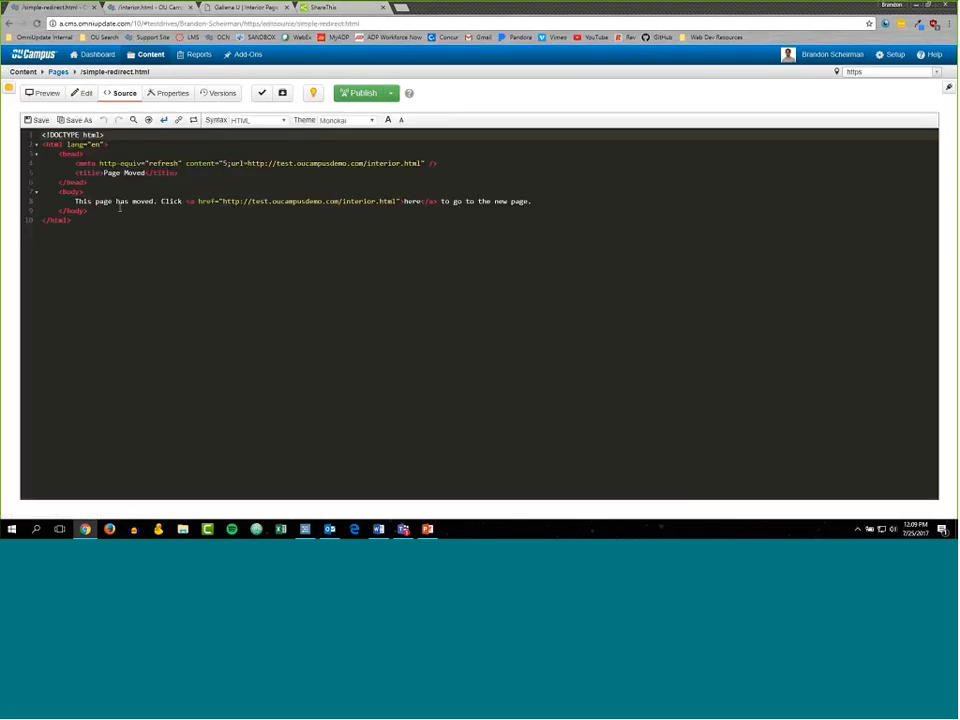
key(ctrl+plus)
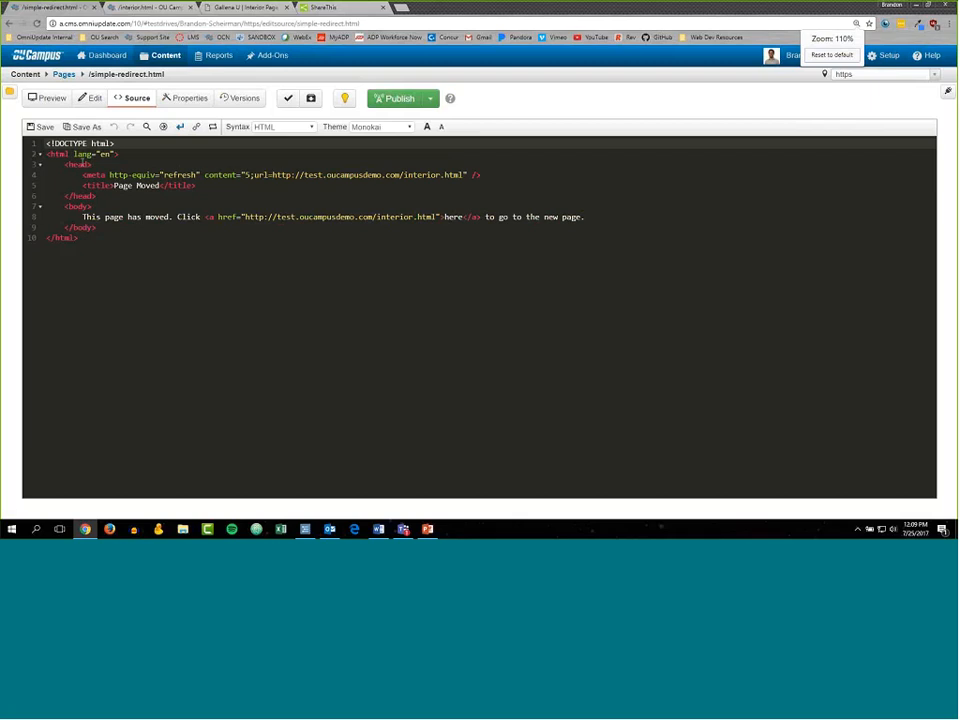
drag(82, 175, 200, 175)
click(202, 176)
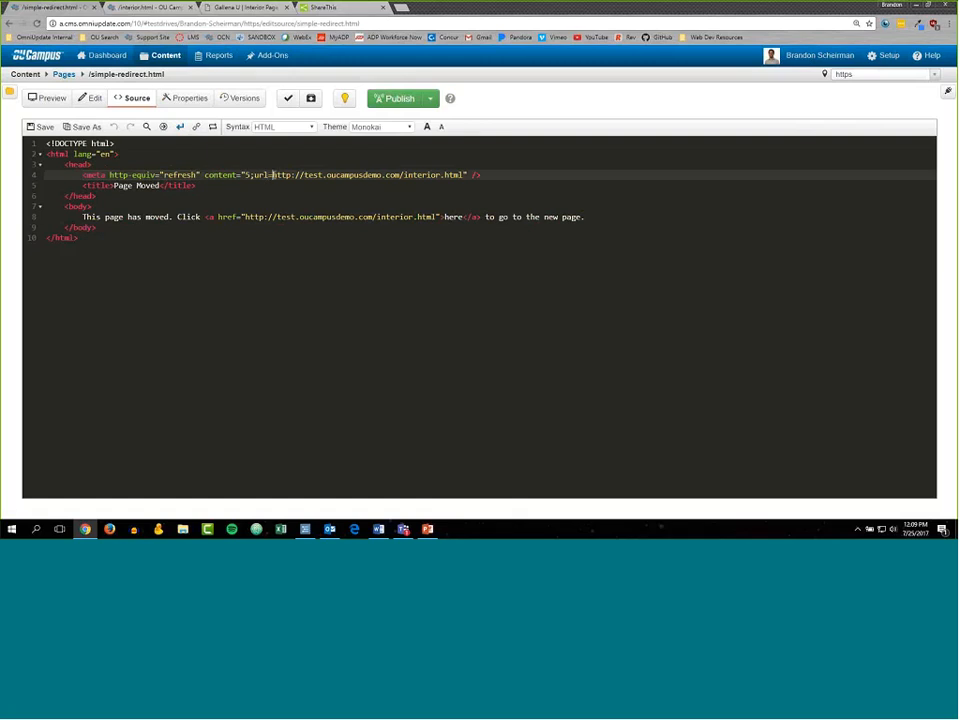
drag(272, 175, 466, 175)
key(ctrl+c)
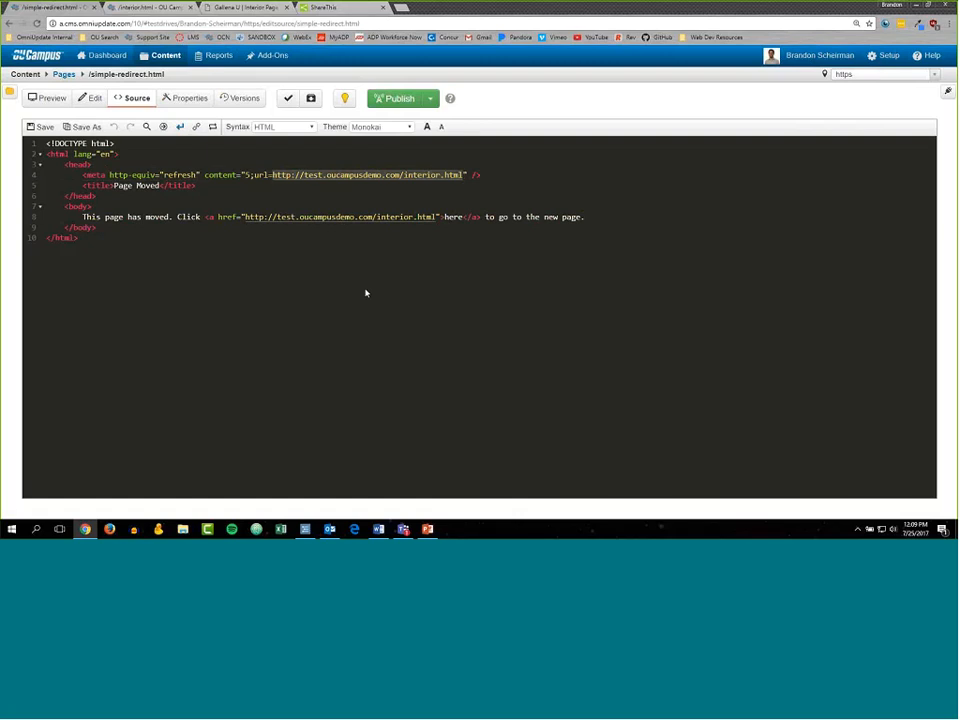
click(296, 175)
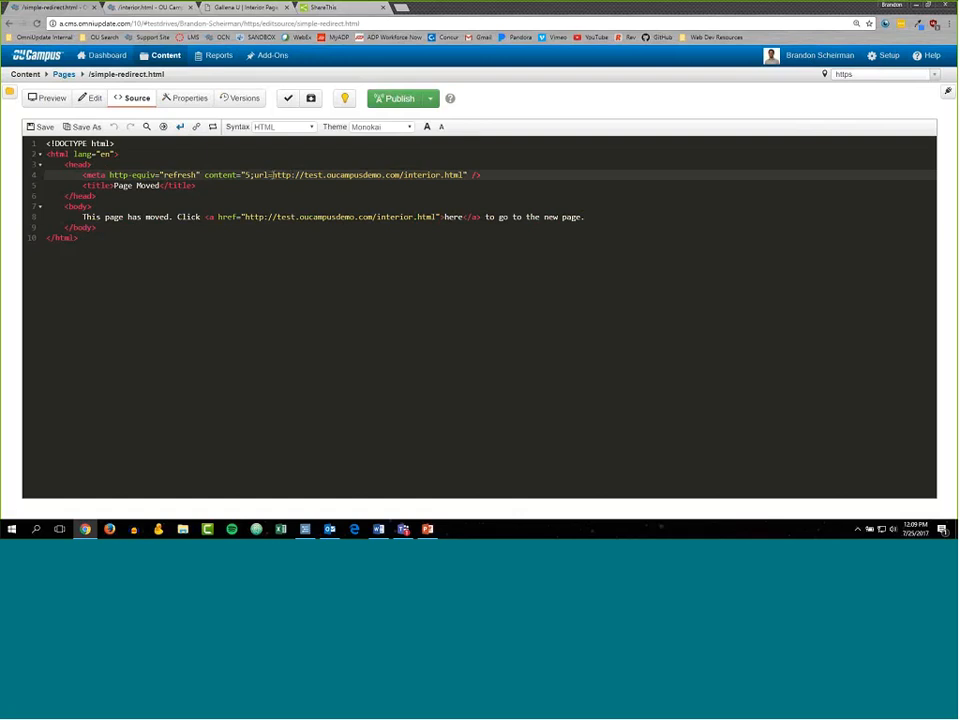
drag(272, 175, 466, 175)
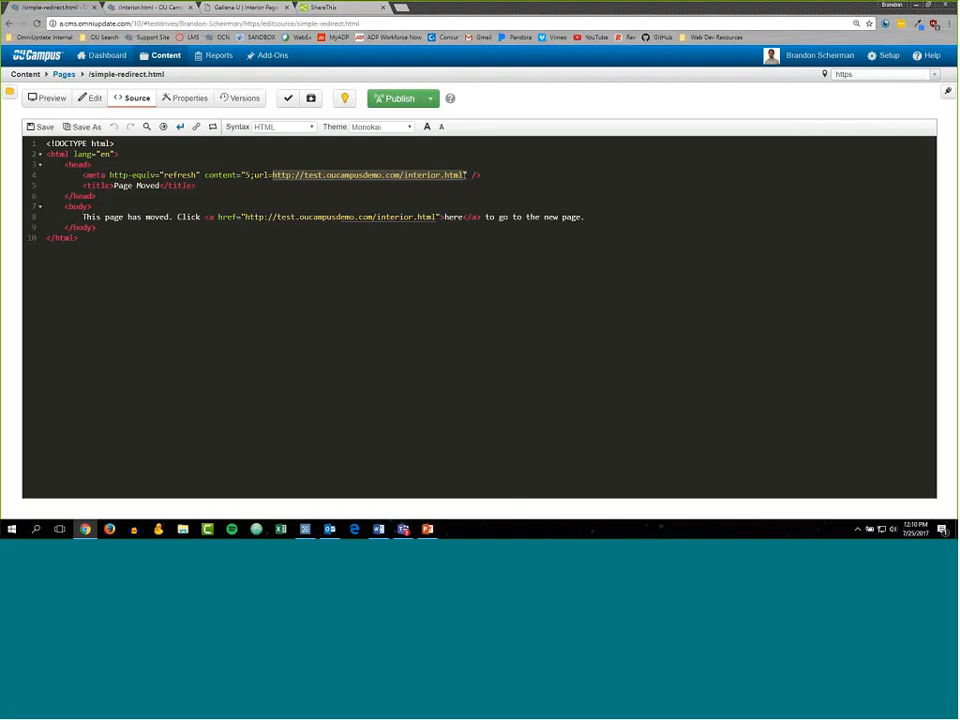
key(ctrl+v)
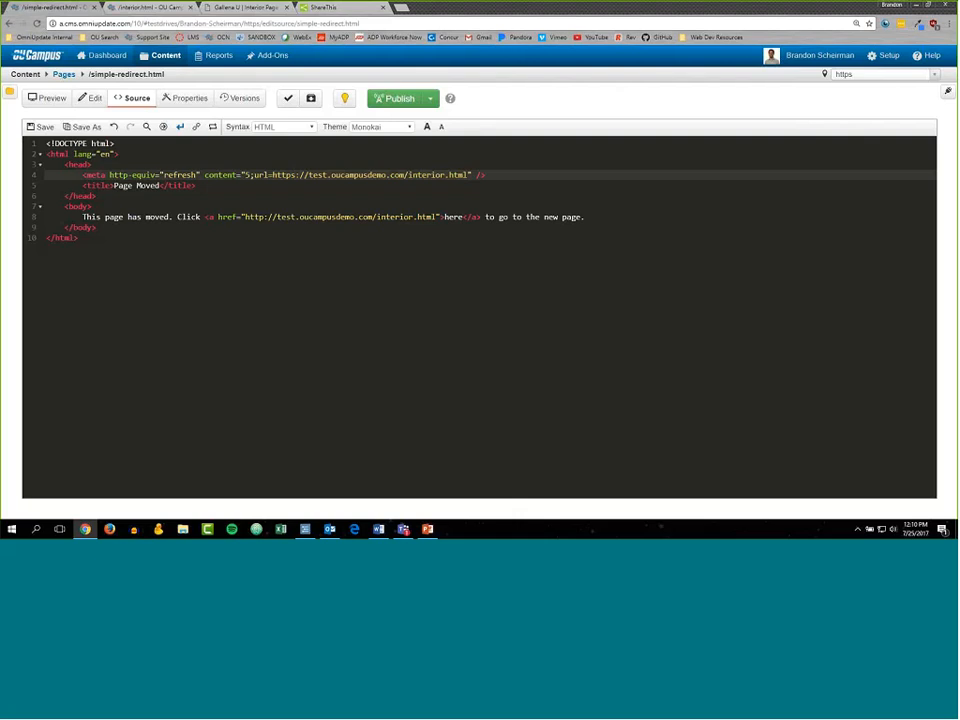
key(ctrl+shift+Left)
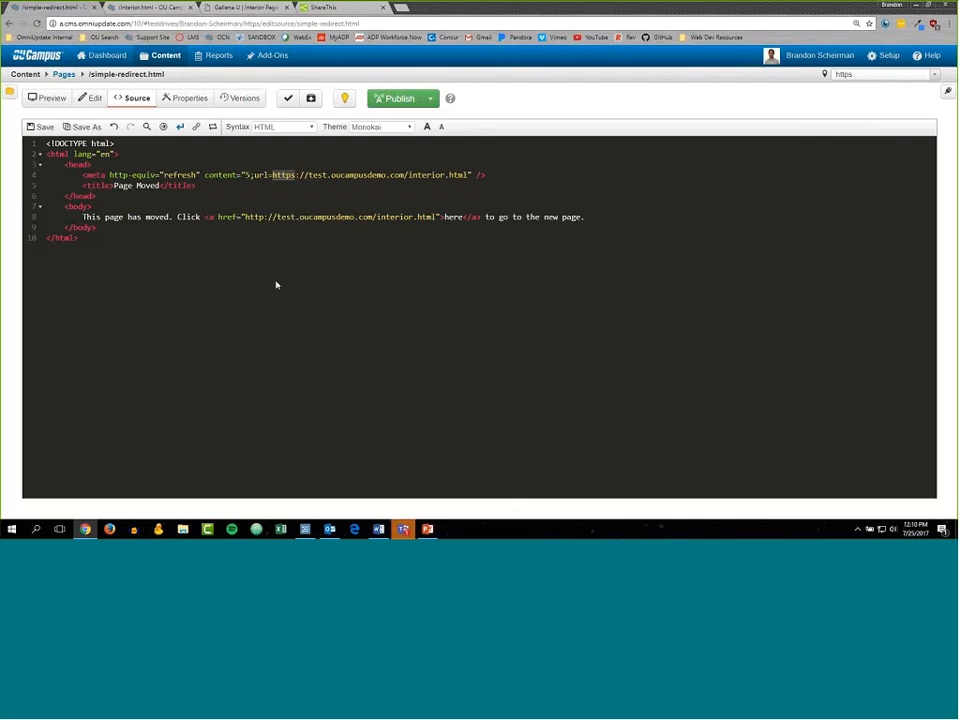
click(291, 176)
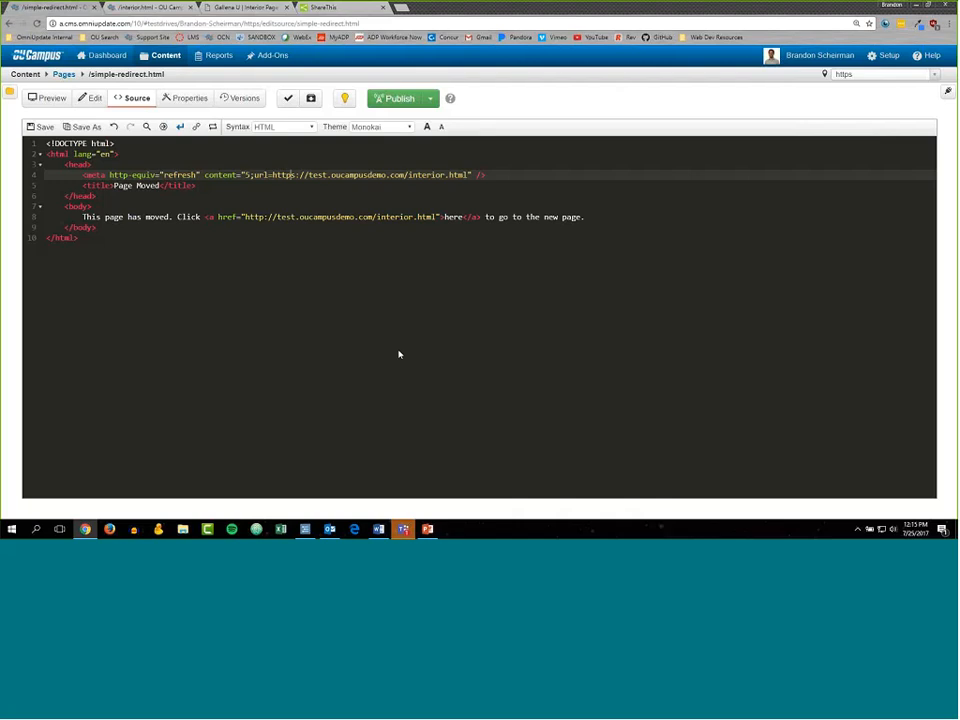
Switch to the PowerPoint presentation and start the slide show from slide 9, Next Training Tuesday.
mouse_move(378, 529)
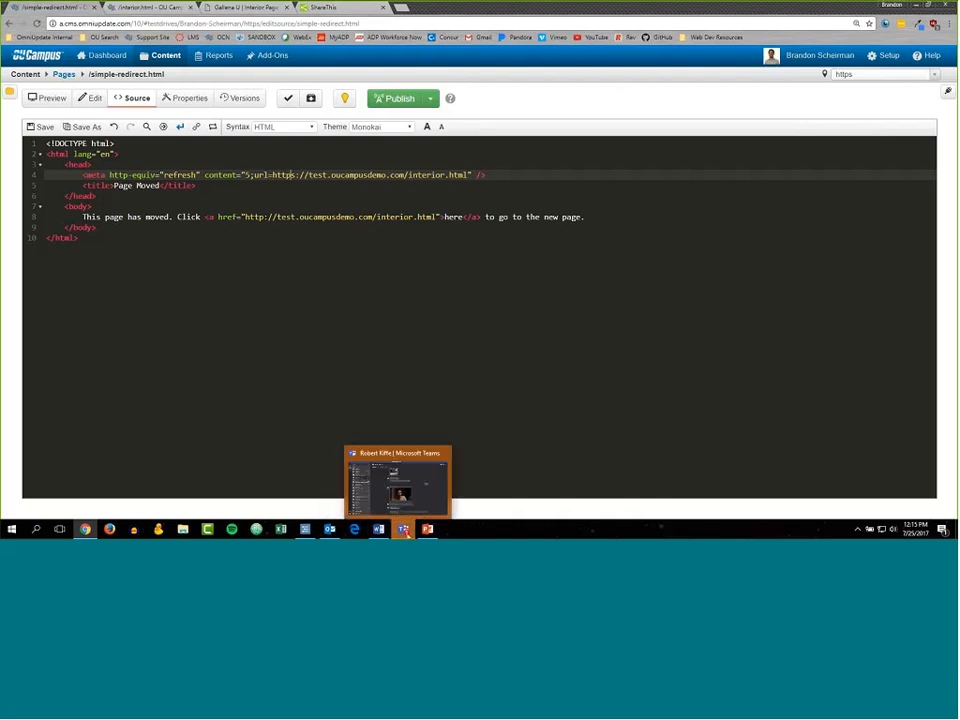
click(426, 532)
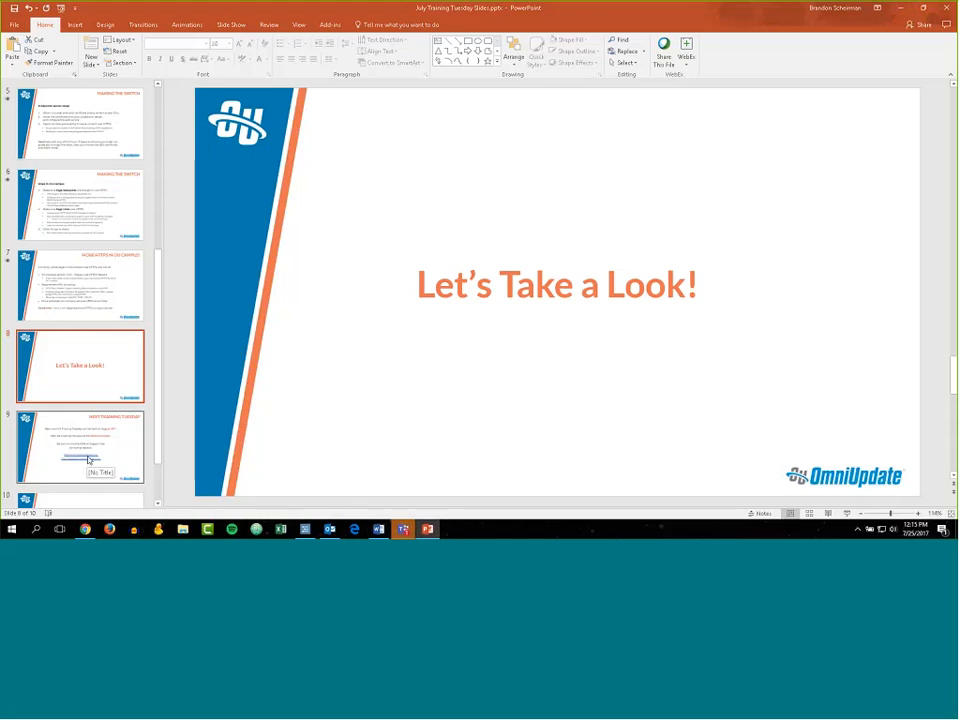
click(88, 460)
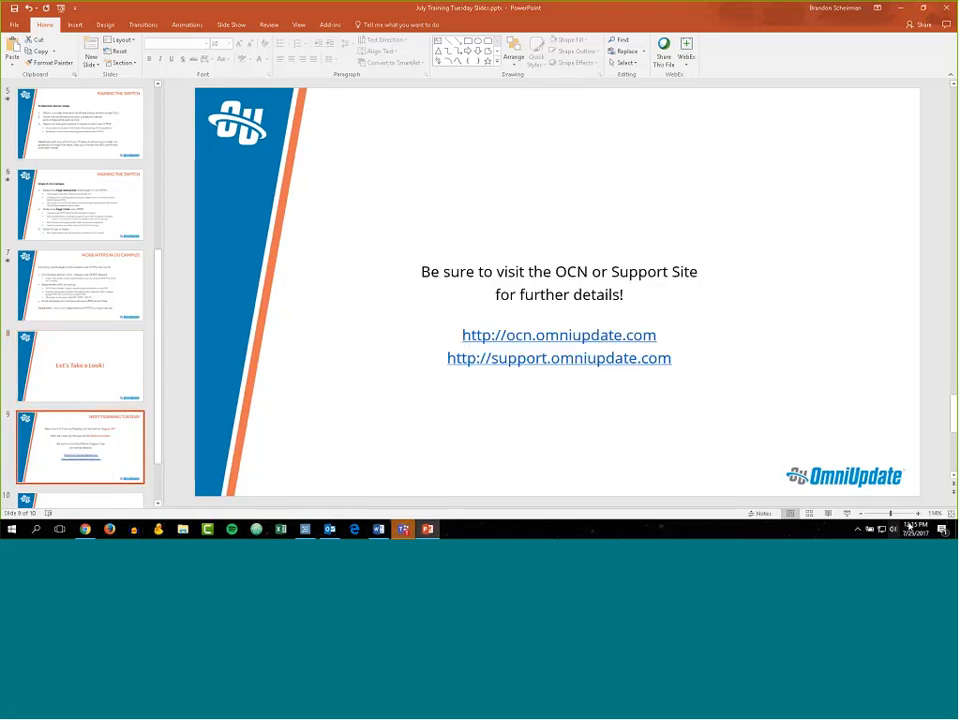
key(shift+F5)
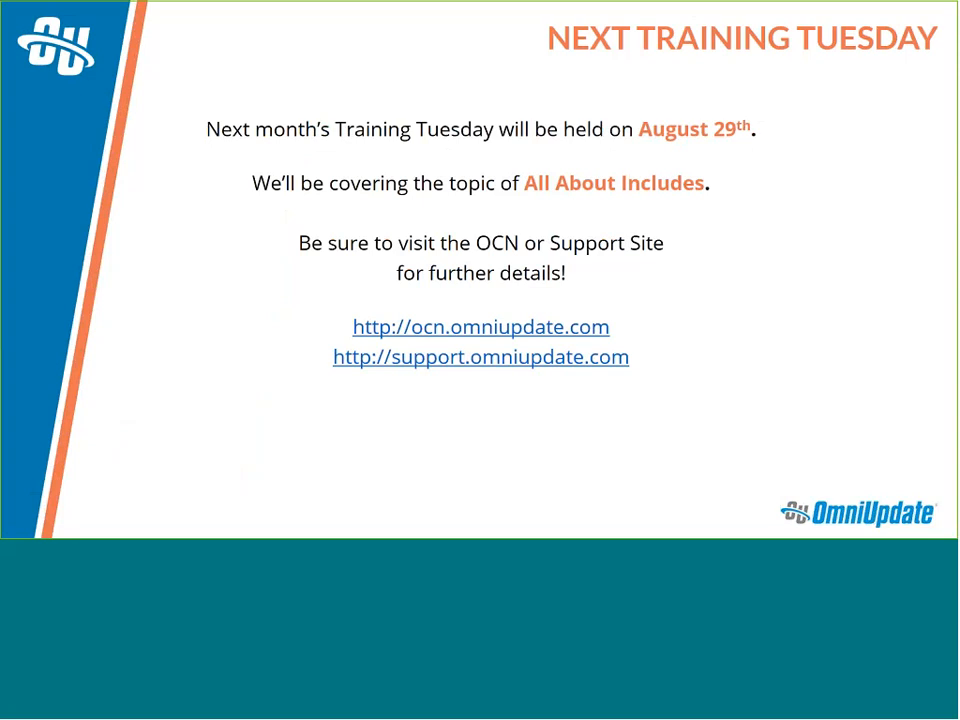